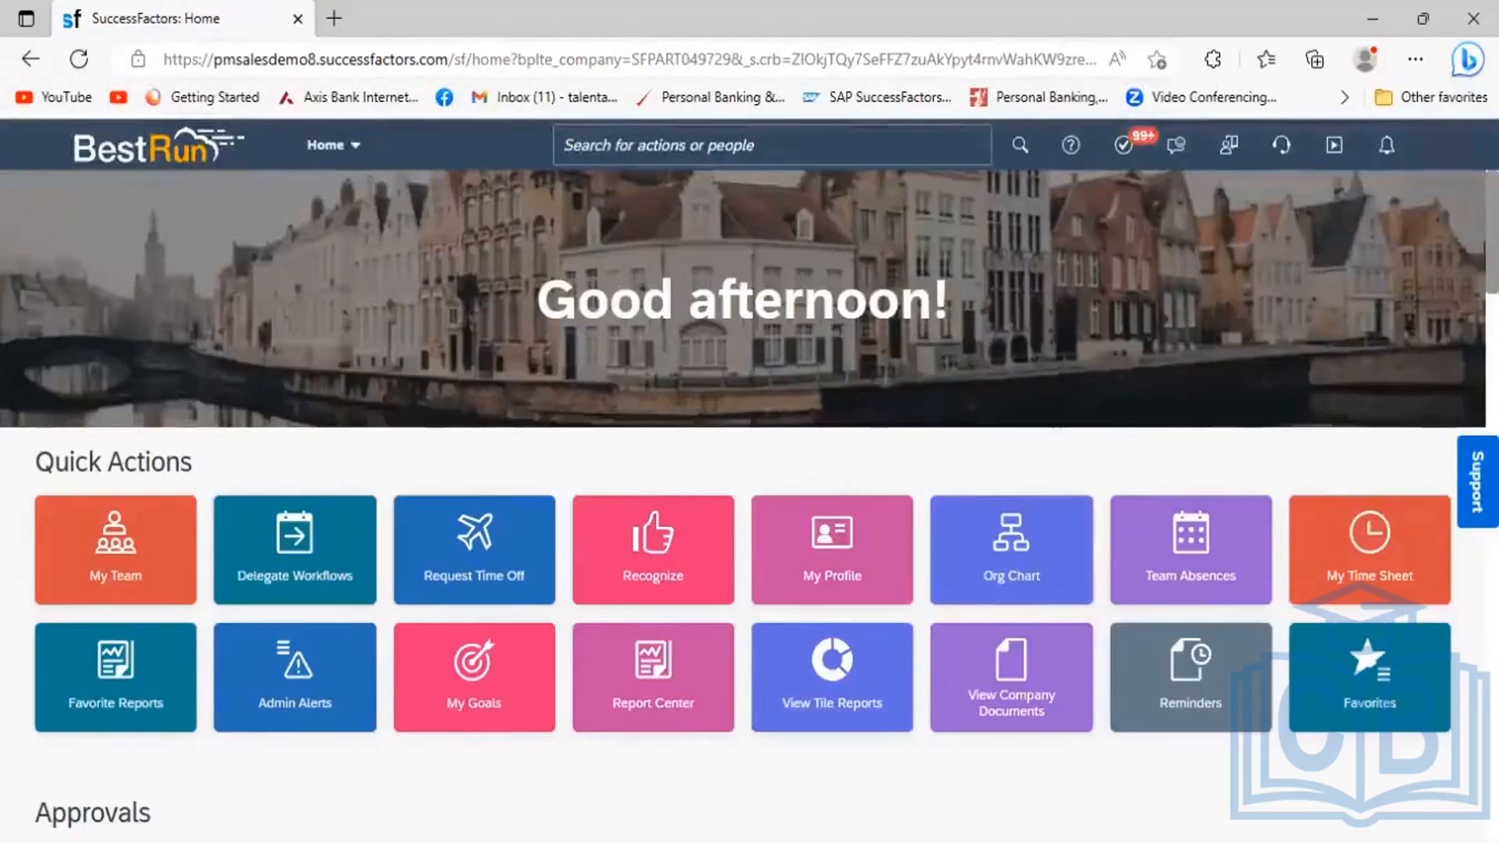
Switch to the ITM_6th Batch workbook in Excel and review the workflow configuration aspects listed in B513:B516.
{"action": "key", "text": "alt+Tab"}
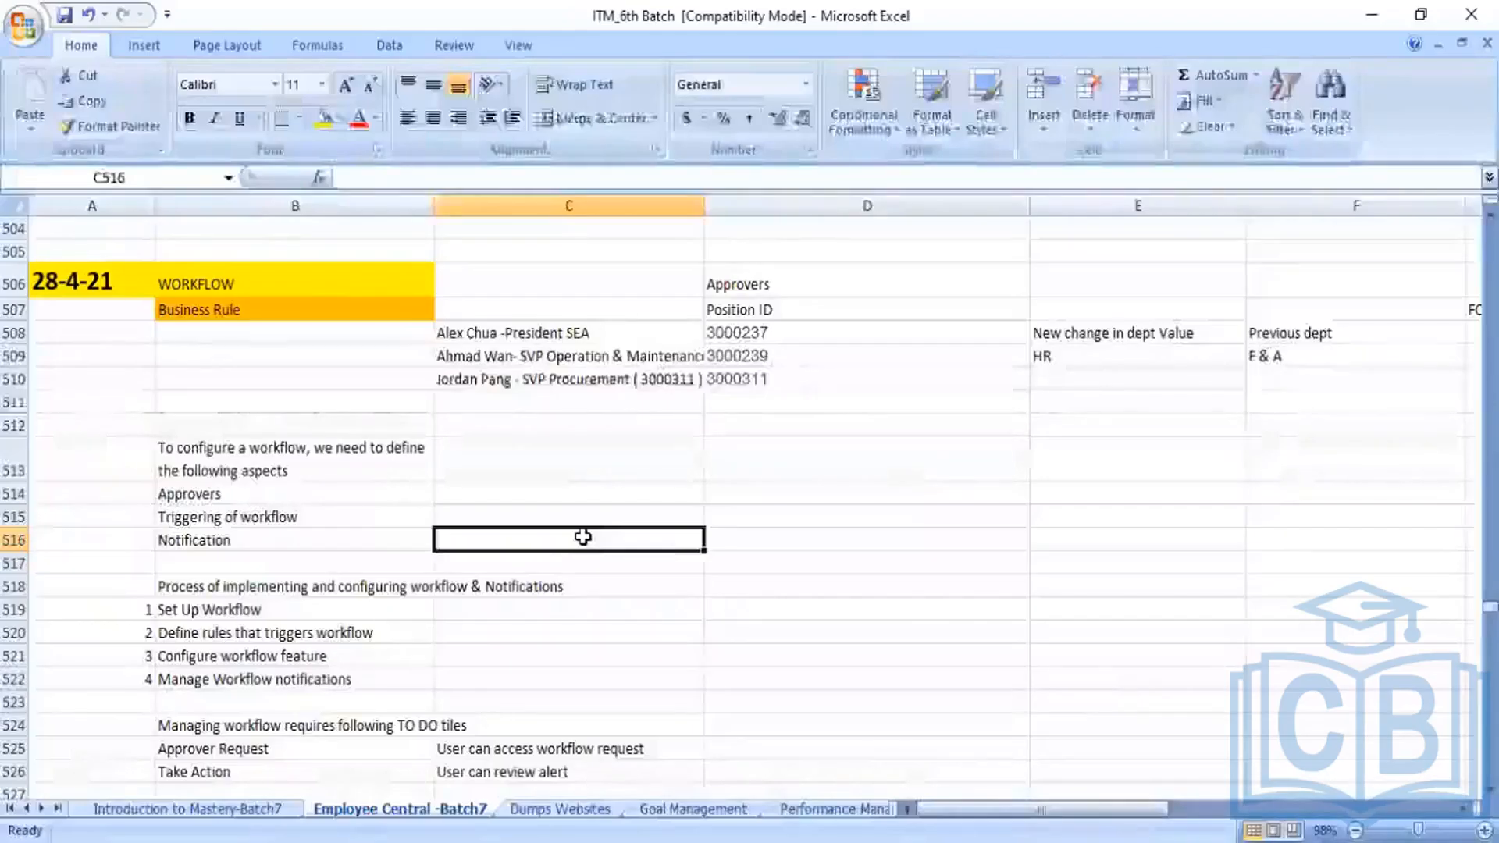
{"action": "key", "text": "Left"}
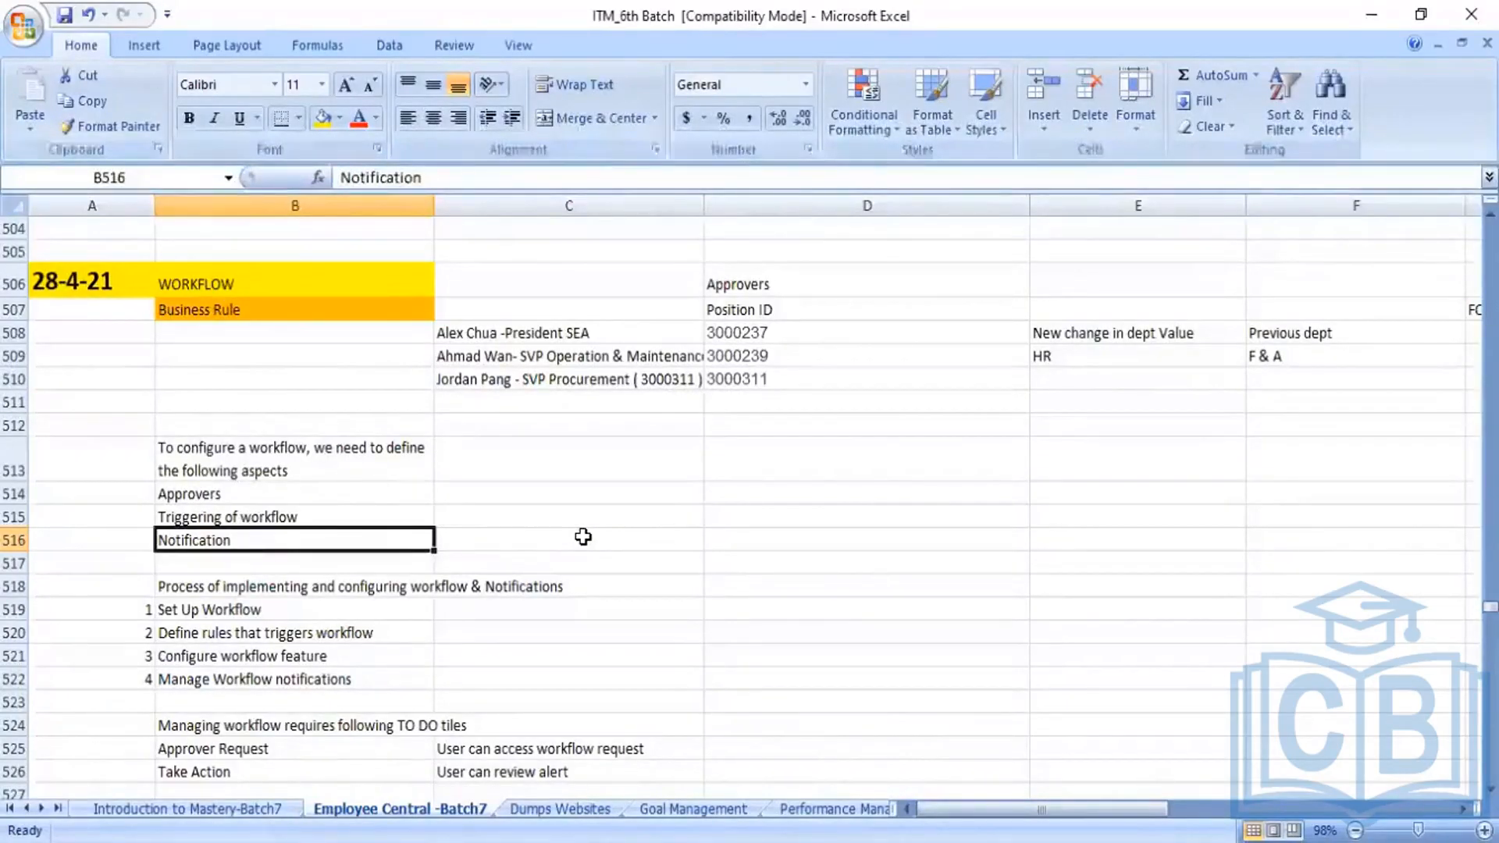
{"action": "key", "text": "Up"}
{"action": "key", "text": "Up"}
{"action": "key", "text": "Up"}
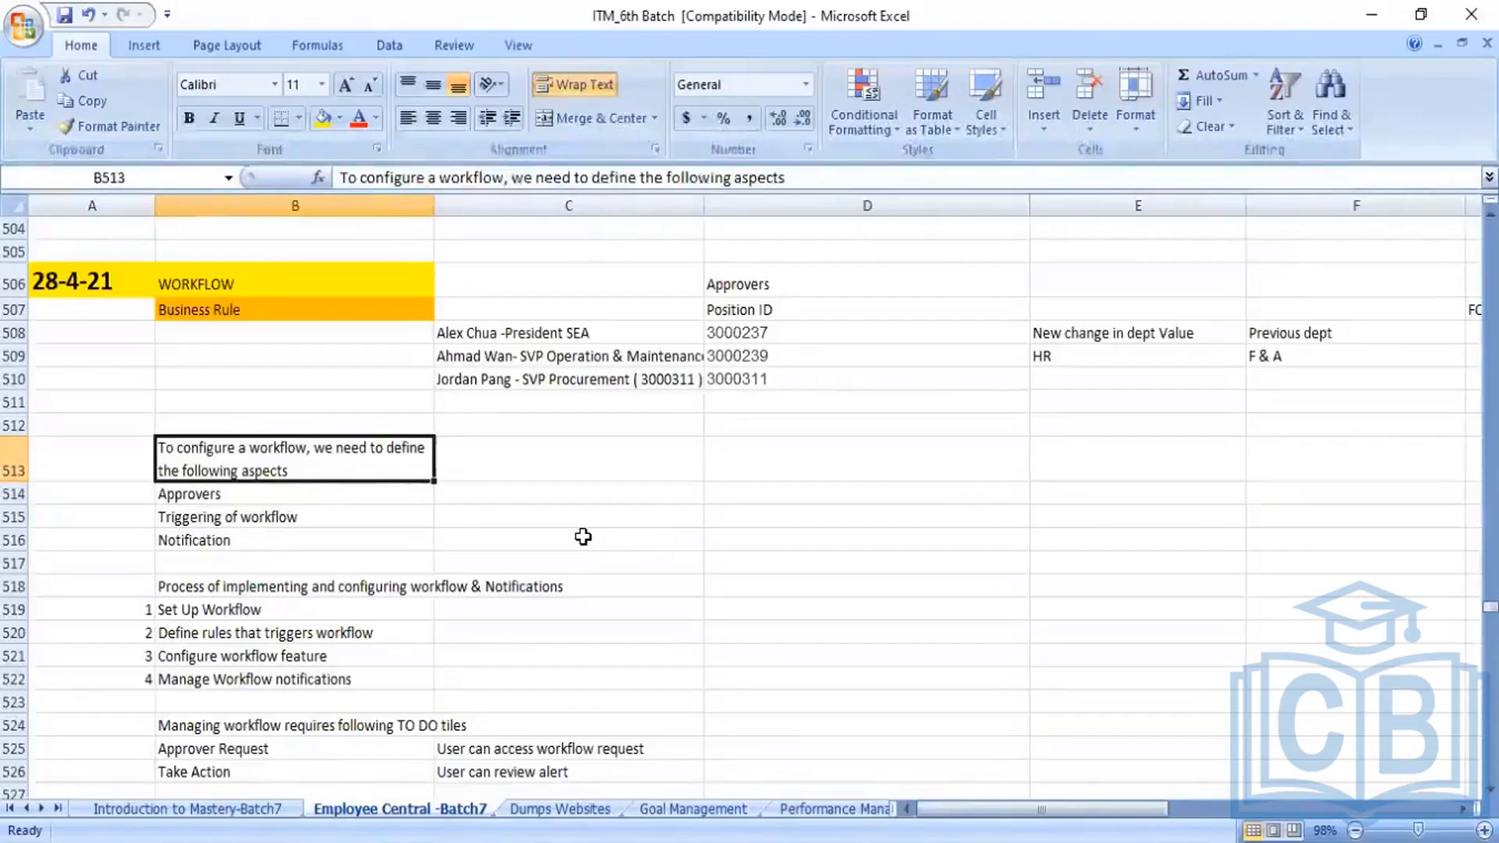
{"action": "key", "text": "Down"}
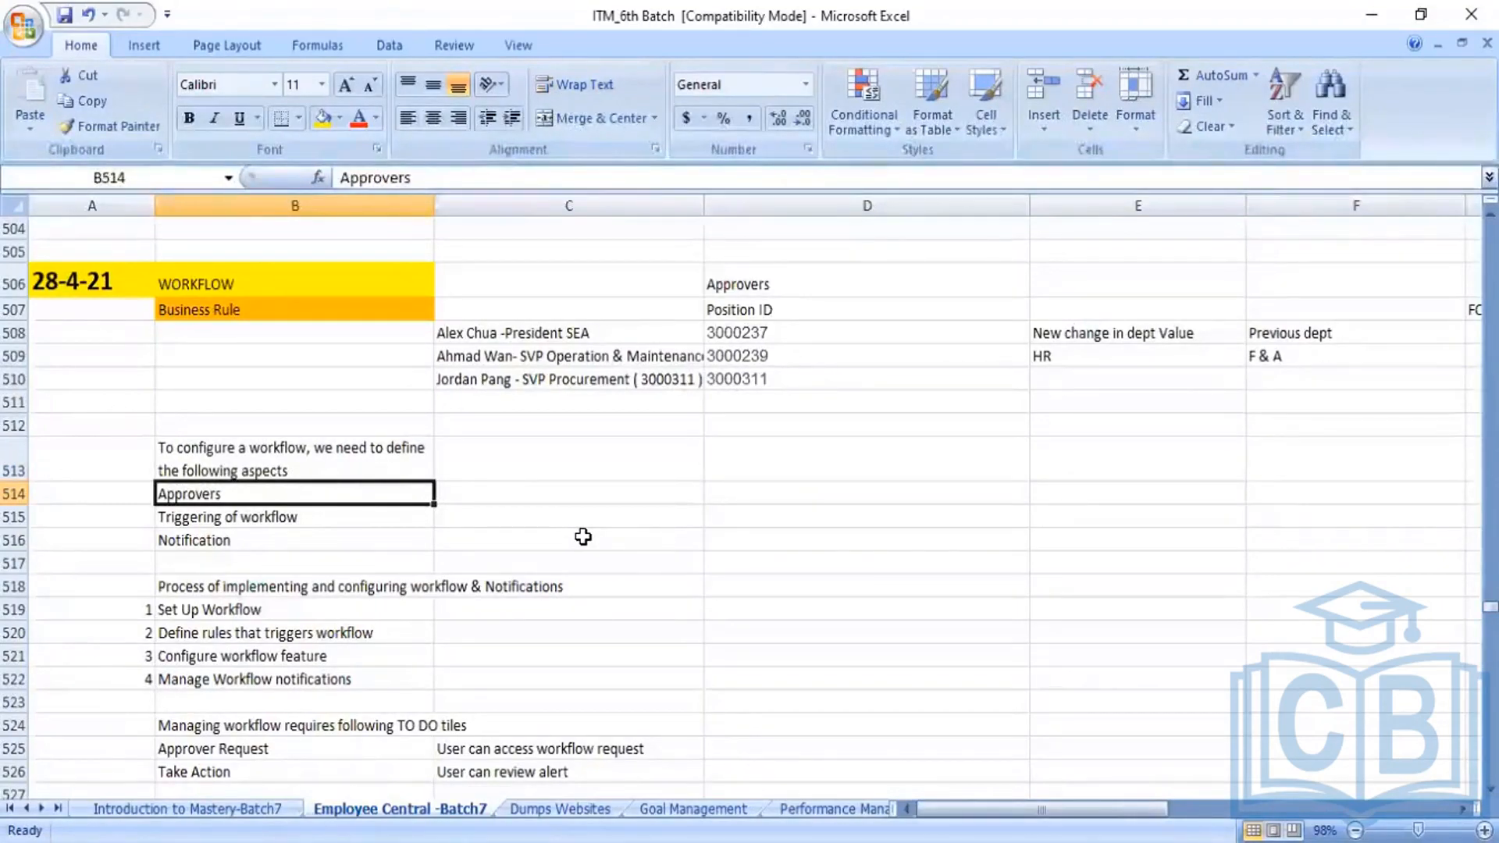
{"action": "key", "text": "Down"}
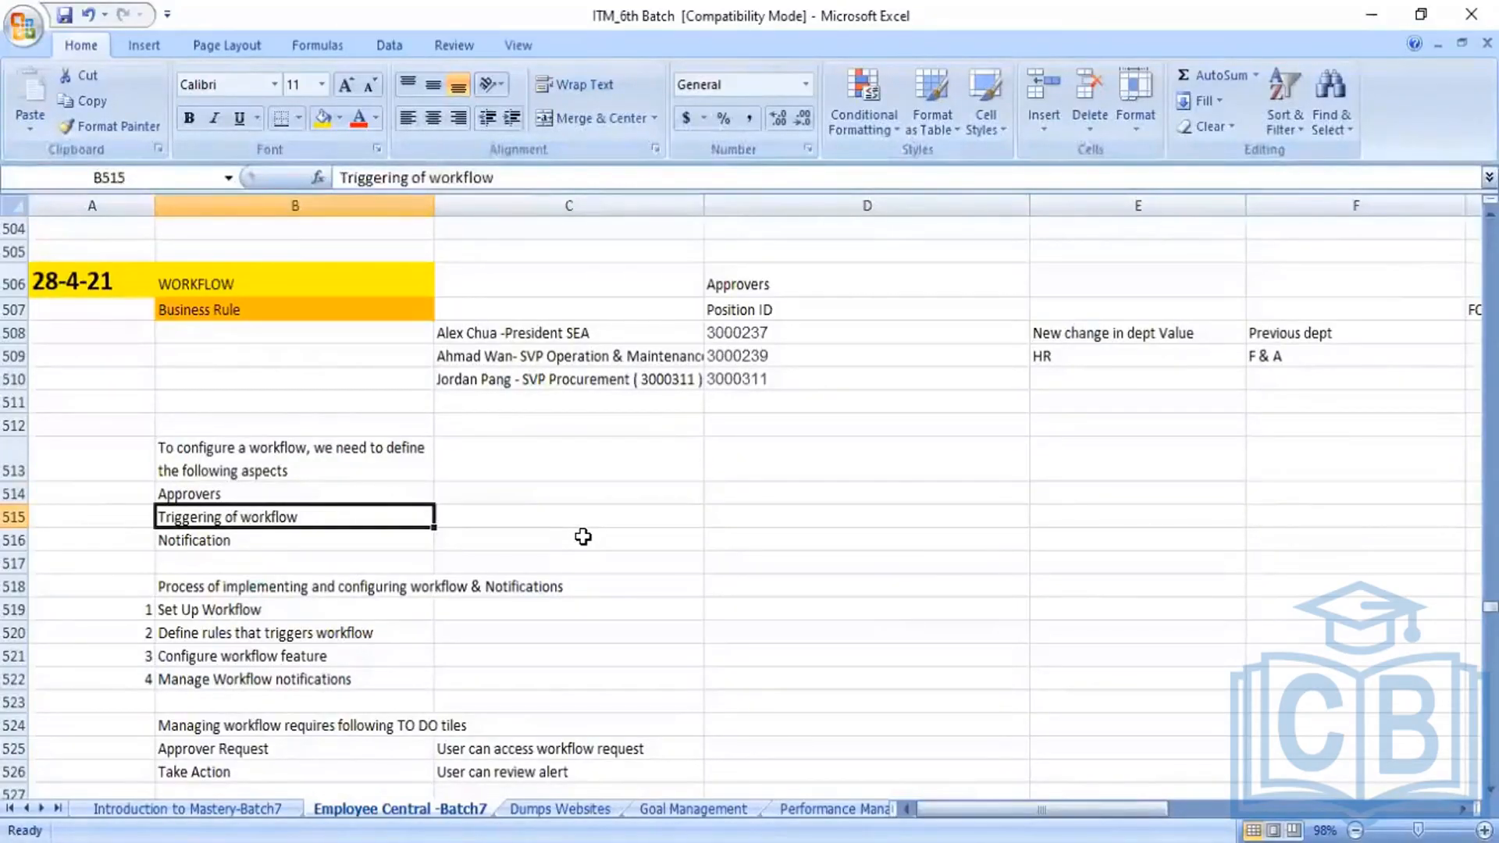
{"action": "key", "text": "Down"}
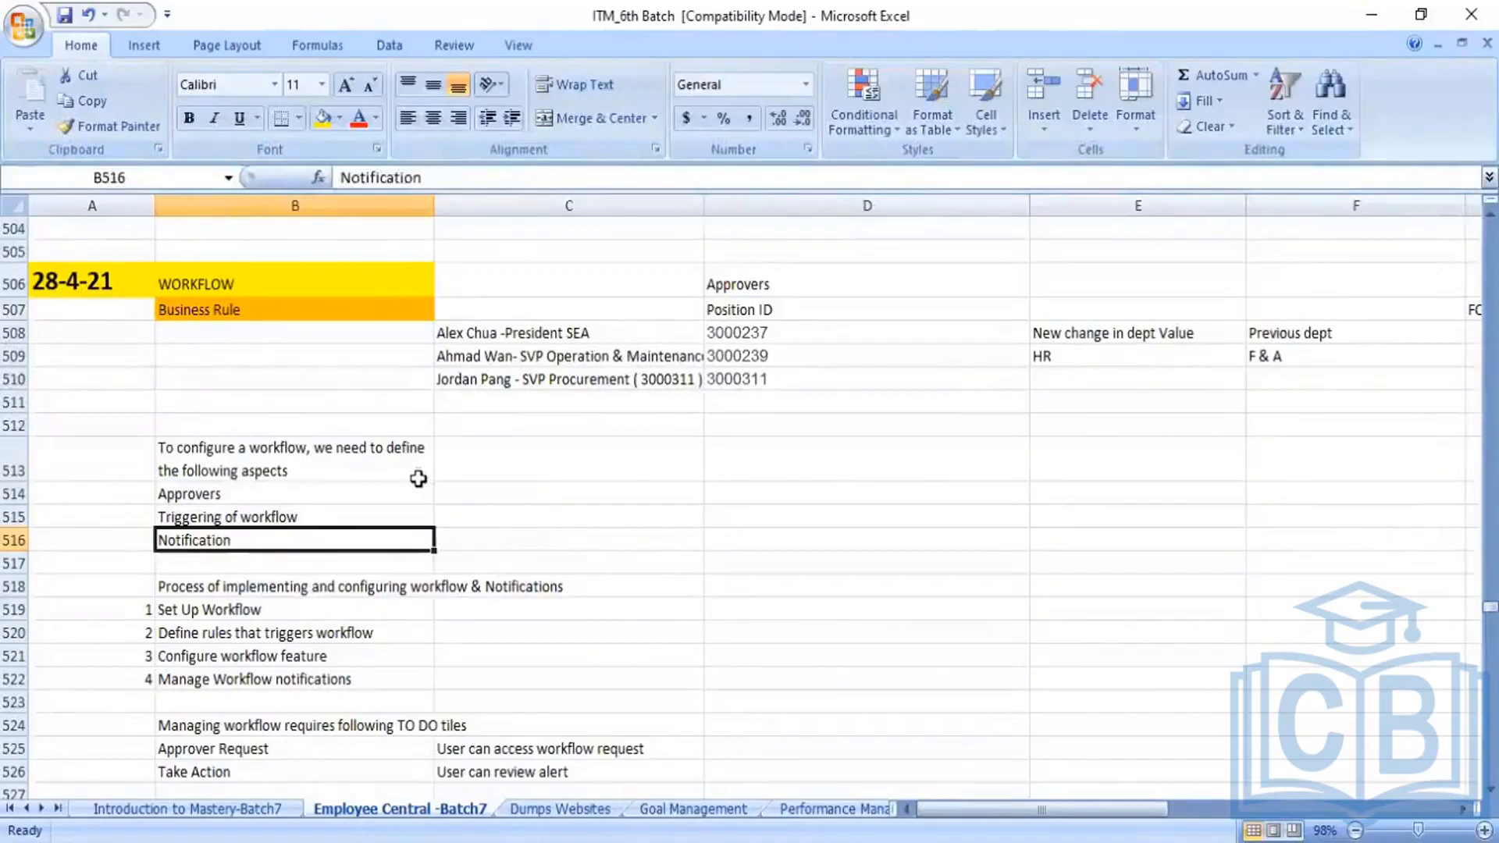
Wrap the text of the heading "Process of implementing and configuring workflow & Notifications" in cell B518.
{"action": "key", "text": "Down"}
{"action": "key", "text": "Down"}
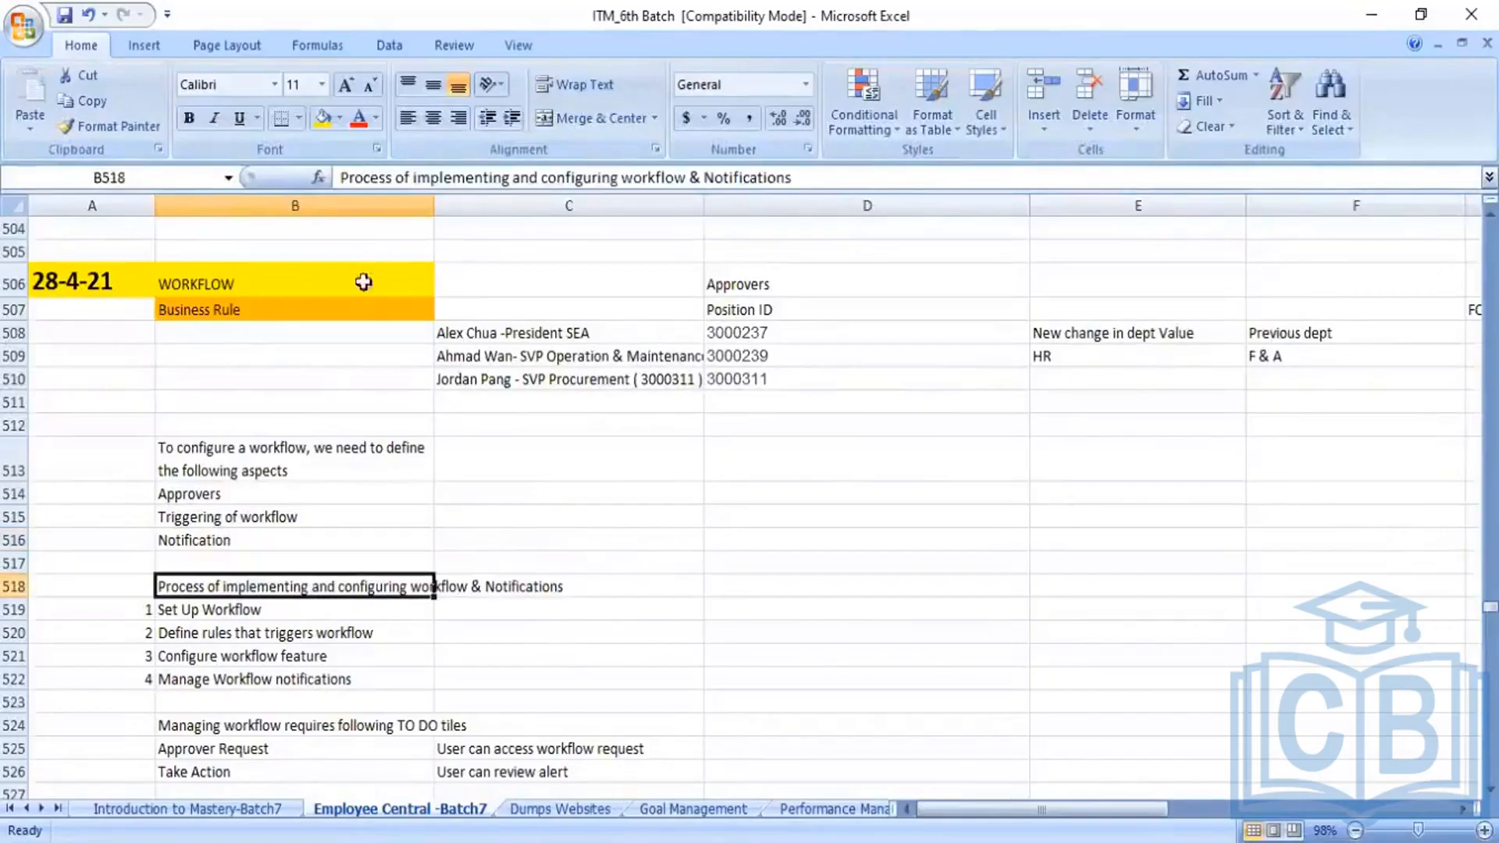
{"action": "left_click", "coordinate": [573, 86]}
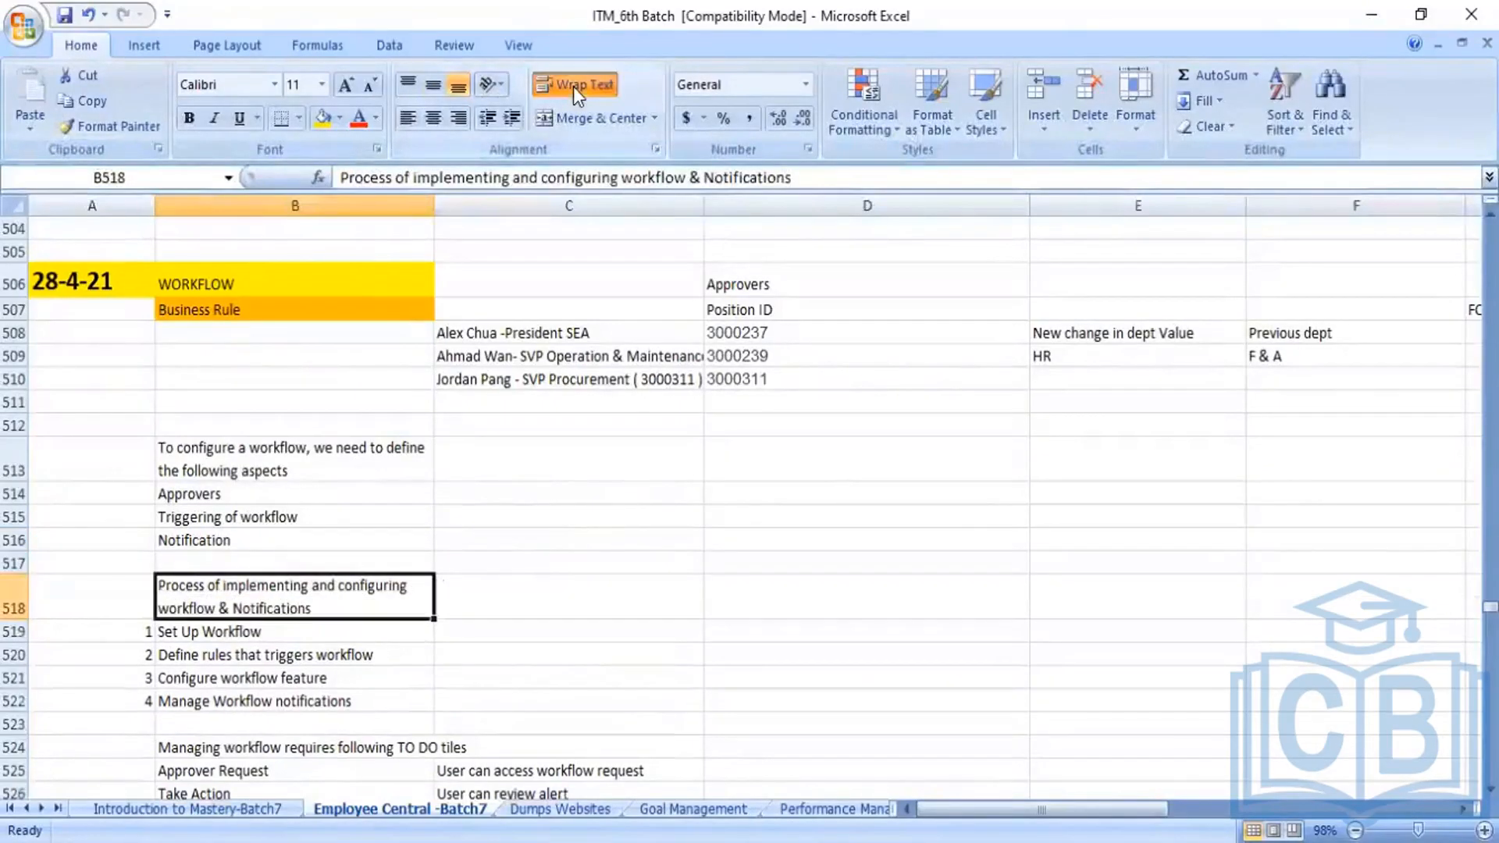
Review the four numbered workflow implementation stages in B519:B522, from Set Up Workflow to Manage Workflow notifications.
{"action": "key", "text": "Down"}
{"action": "key", "text": "Down"}
{"action": "key", "text": "Down"}
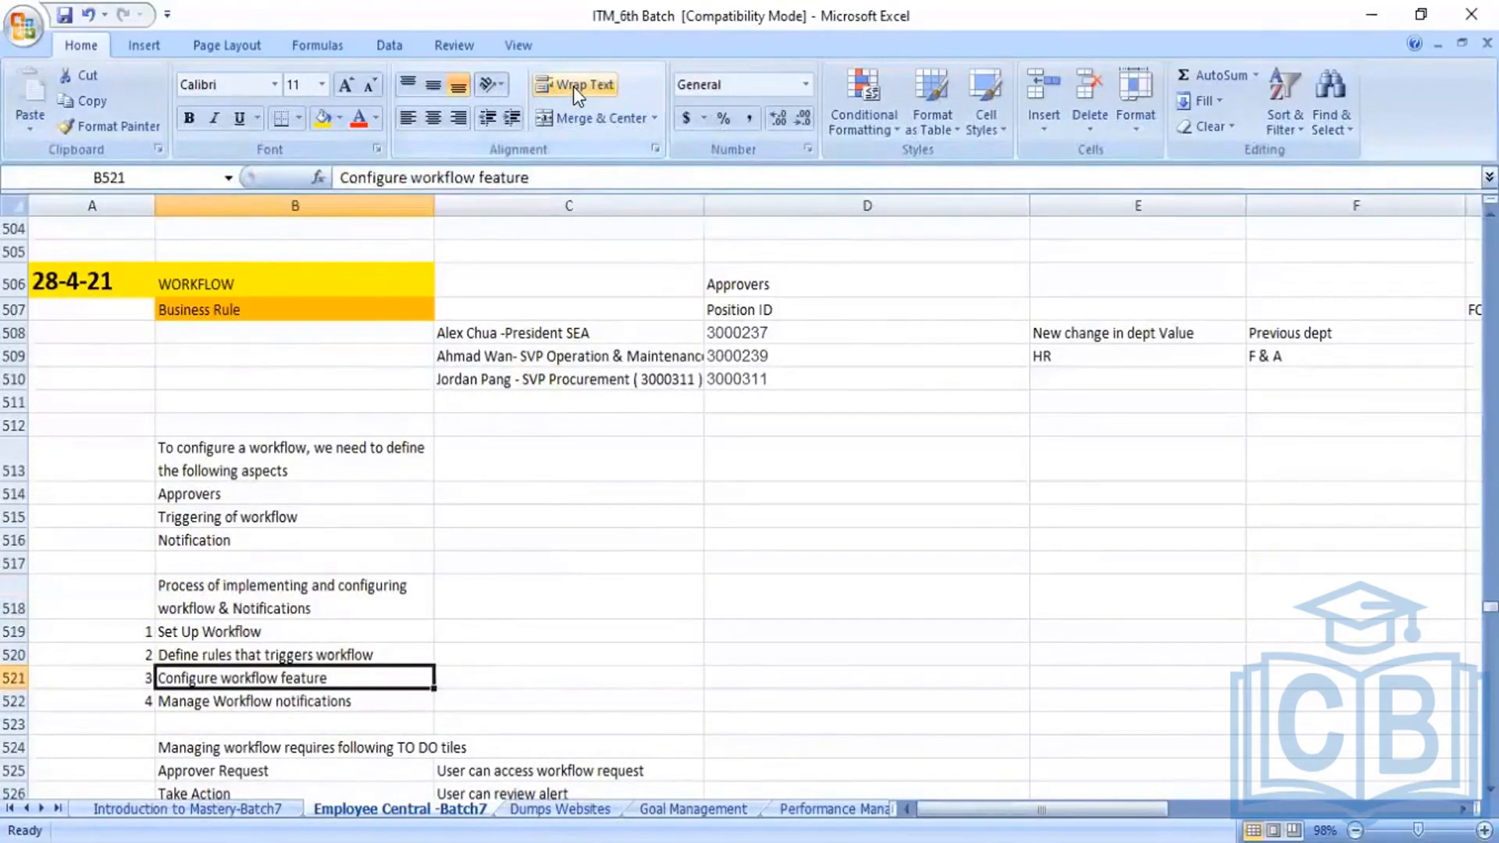
{"action": "key", "text": "Up"}
{"action": "key", "text": "Up"}
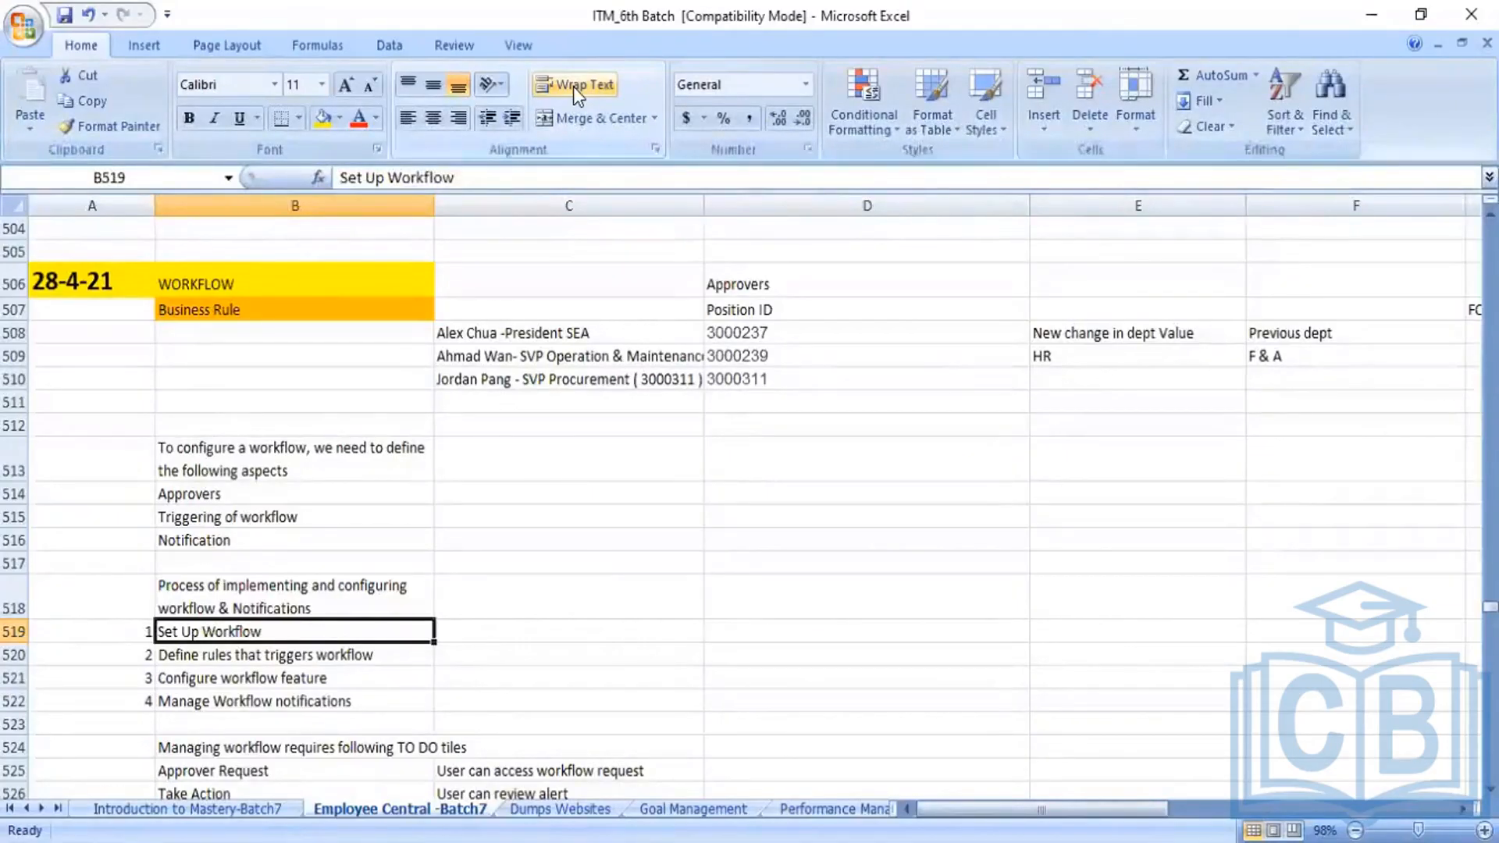
{"action": "key", "text": "Down"}
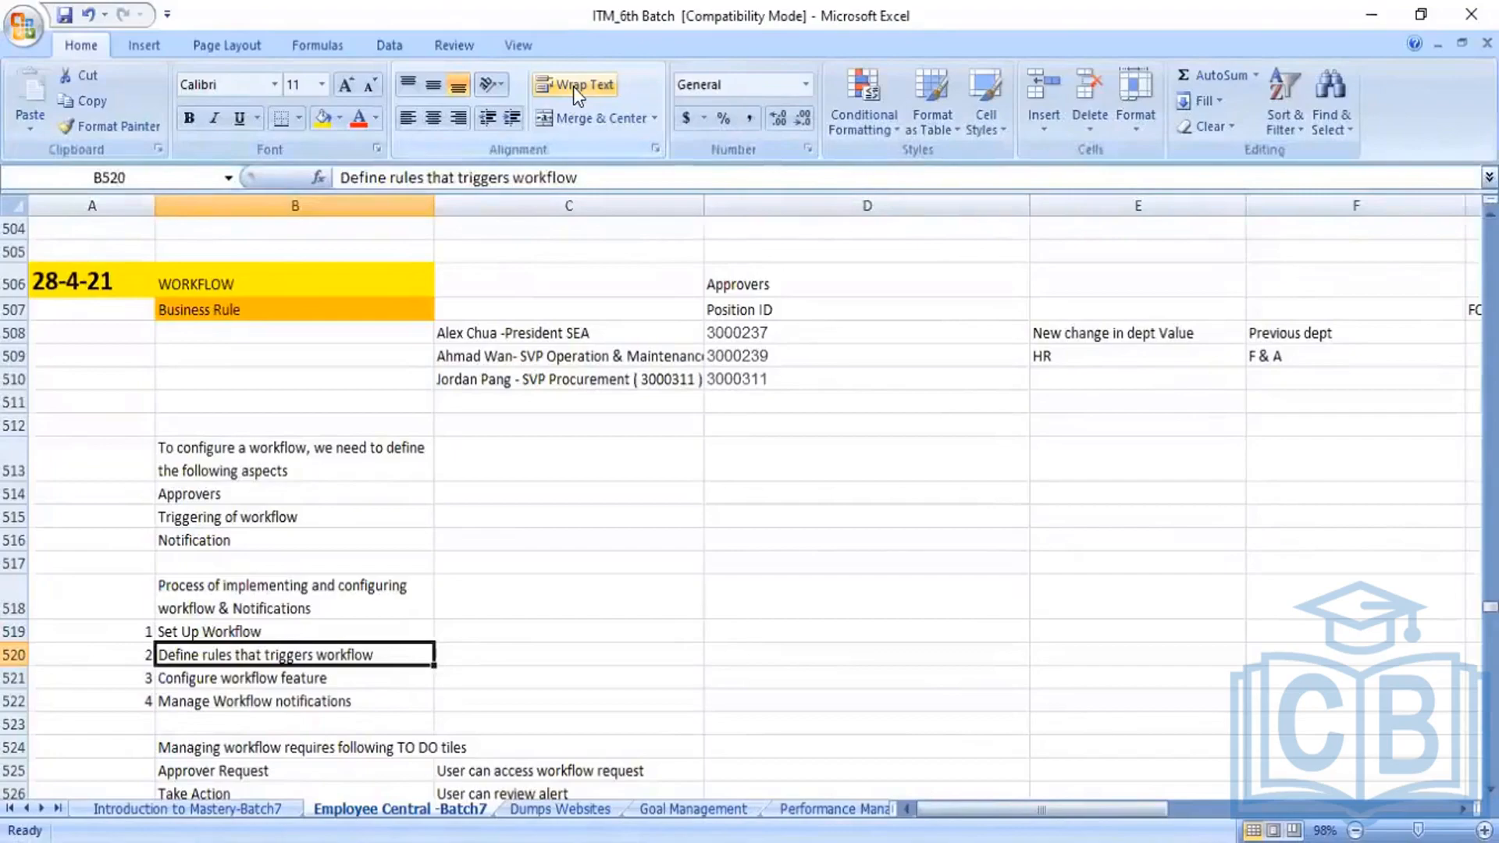
{"action": "key", "text": "Down"}
{"action": "key", "text": "Down"}
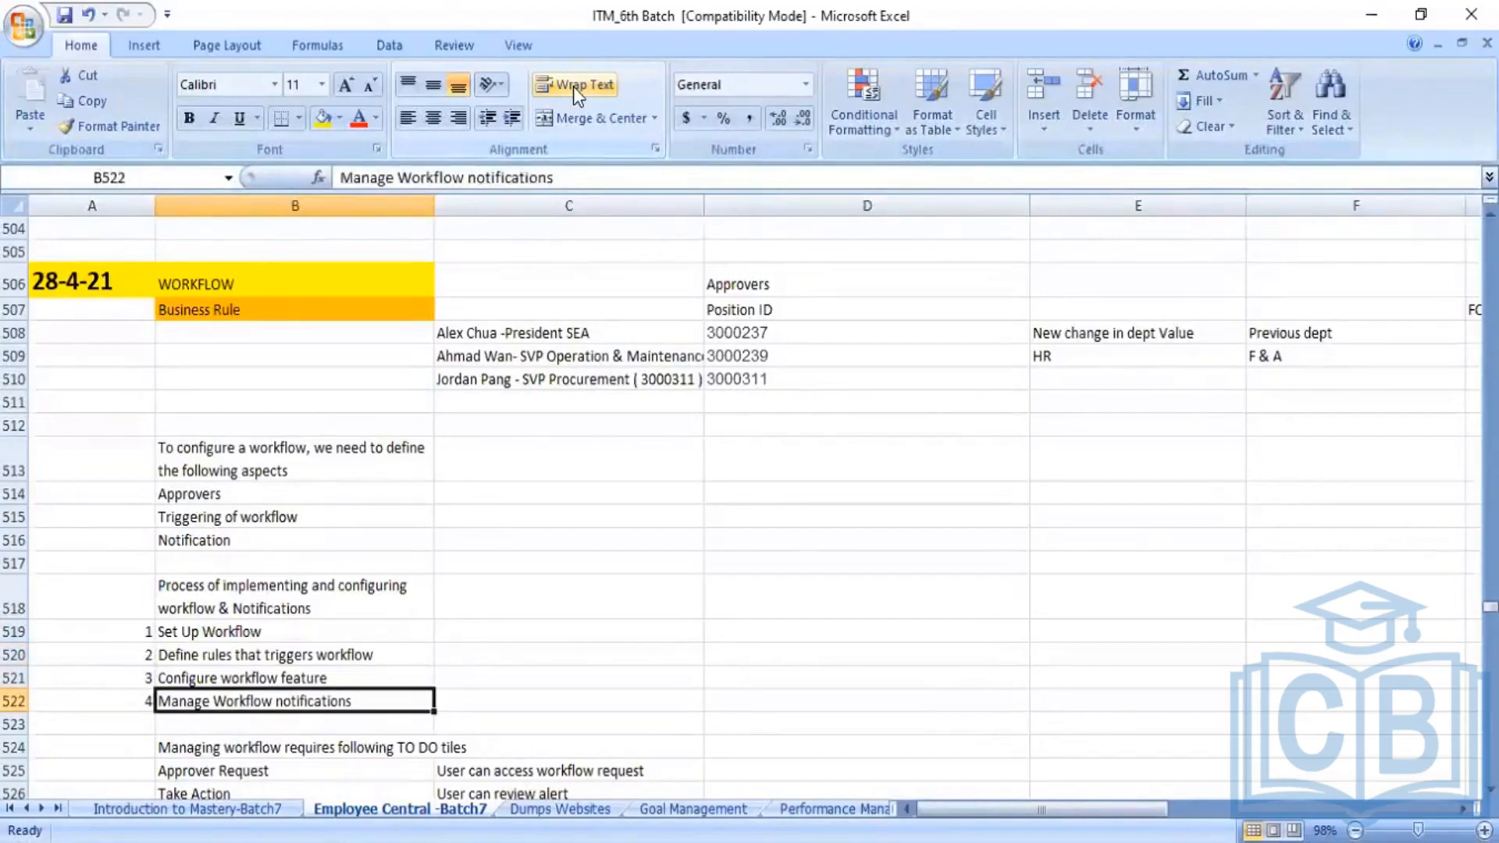
{"action": "key", "text": "Up"}
{"action": "key", "text": "Up"}
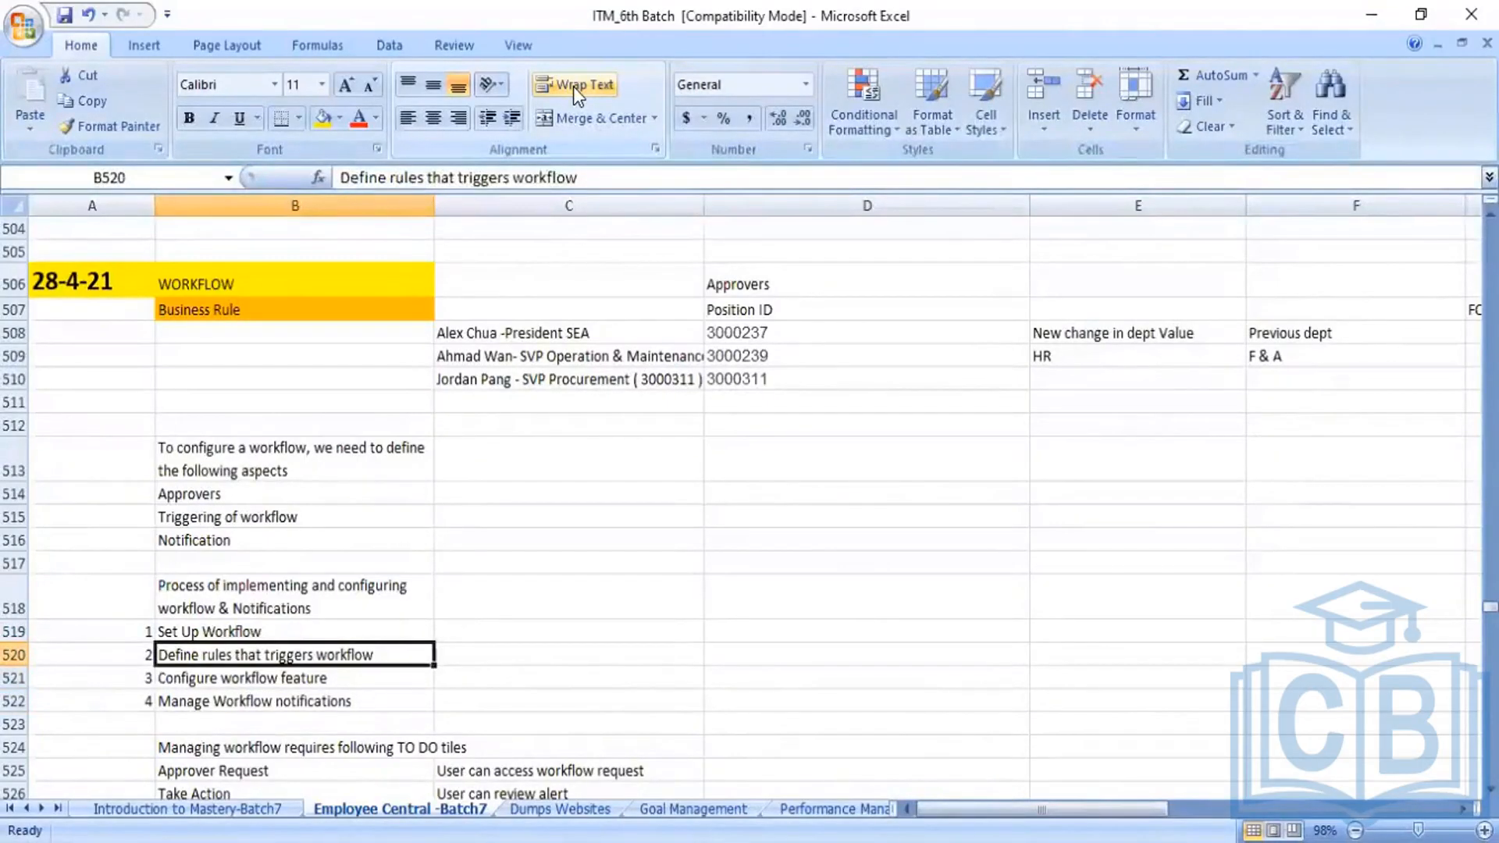
{"action": "key", "text": "Down"}
{"action": "key", "text": "Down"}
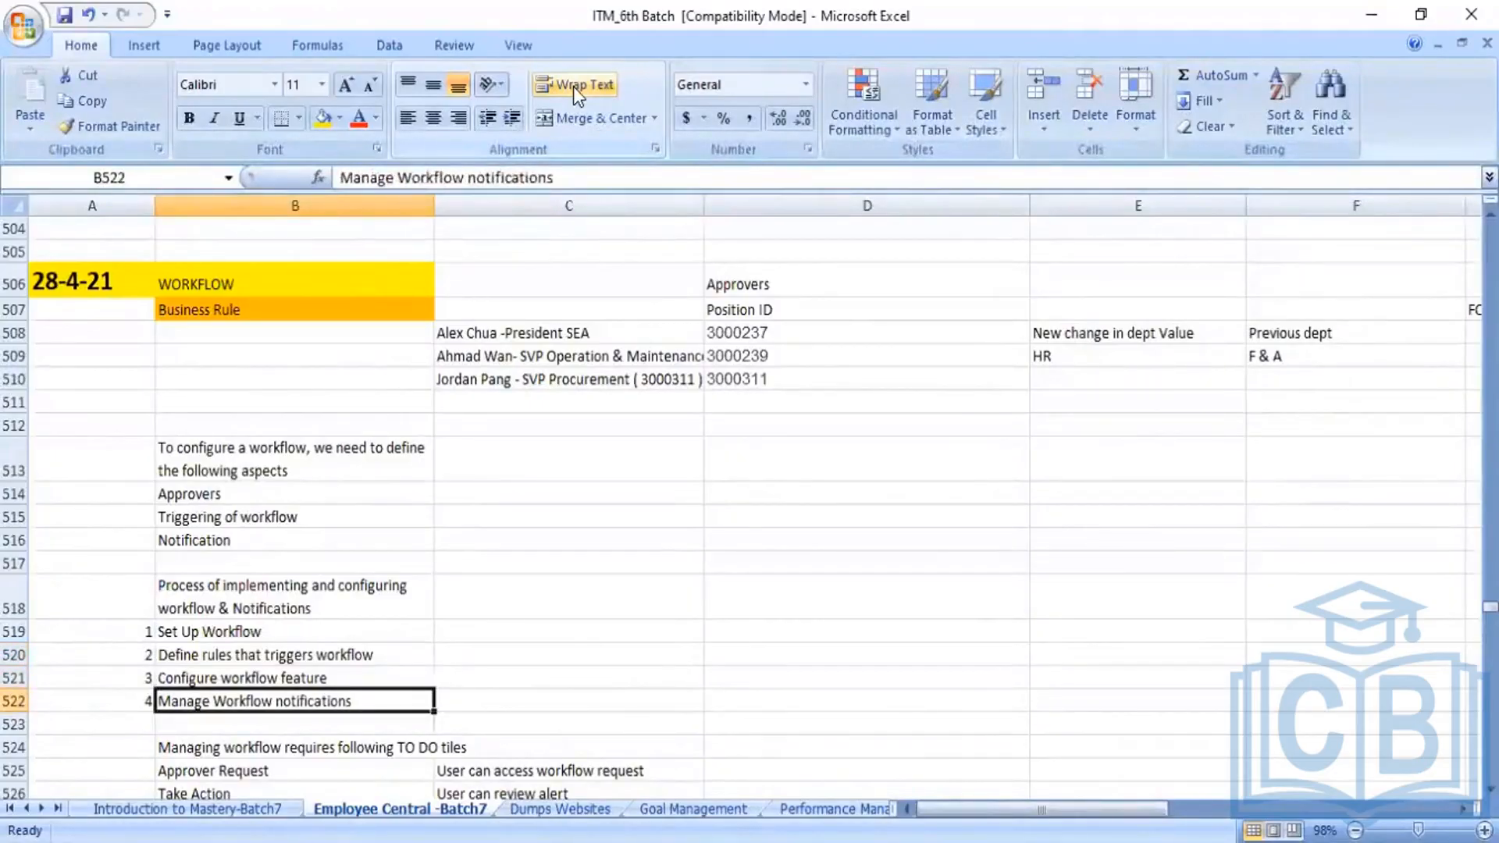
Look ahead to the TO DO tile entries down to Take Action and return to the Manage Workflow notifications row.
{"action": "key", "text": "Down"}
{"action": "key", "text": "Down"}
{"action": "key", "text": "Down"}
{"action": "key", "text": "Down"}
{"action": "key", "text": "Down"}
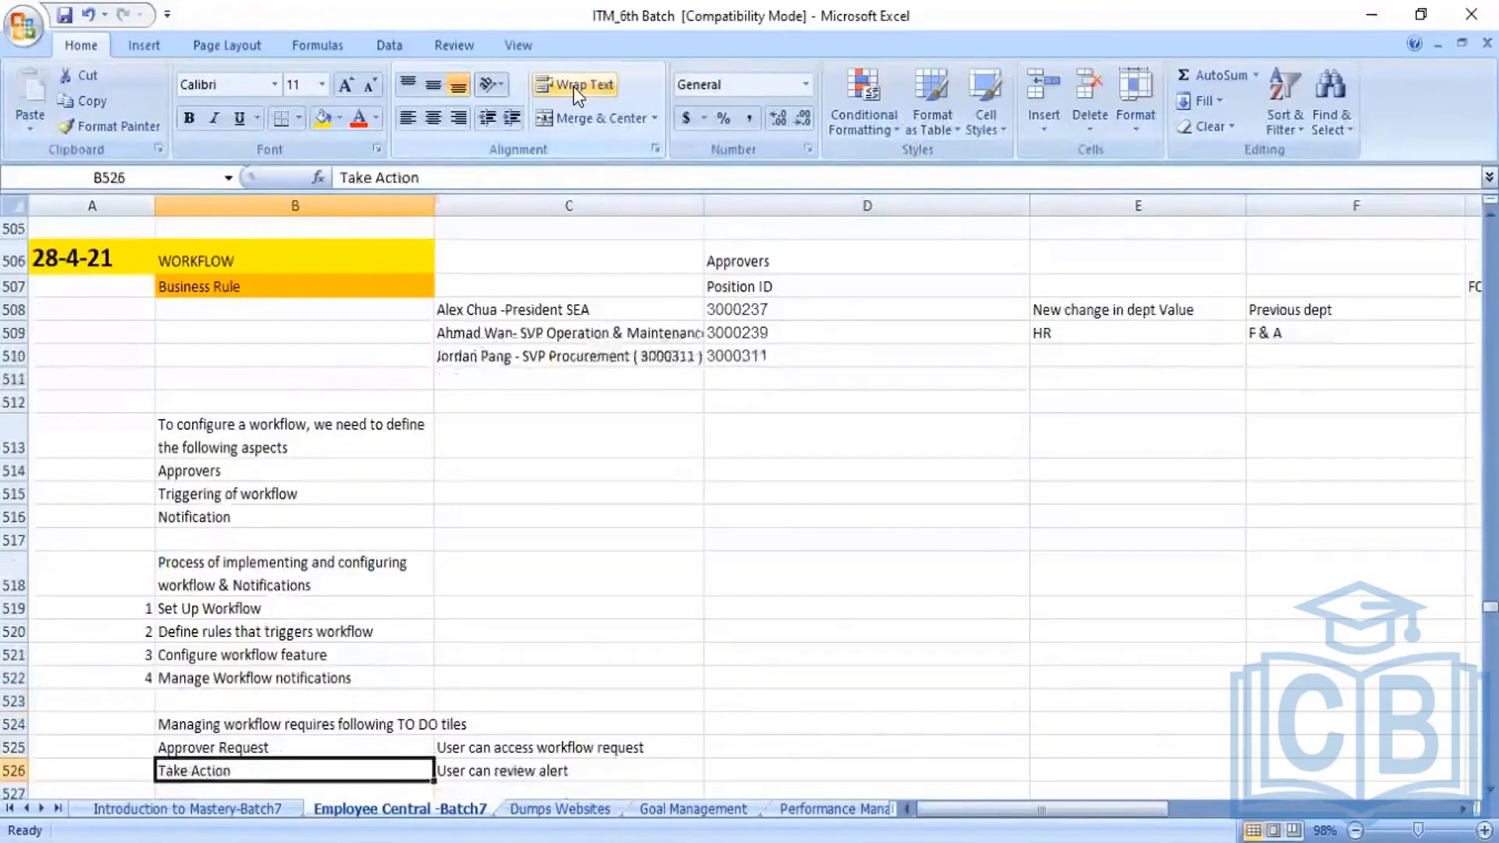
{"action": "key", "text": "Up"}
{"action": "key", "text": "Up"}
{"action": "key", "text": "Up"}
{"action": "key", "text": "Up"}
{"action": "key", "text": "Up"}
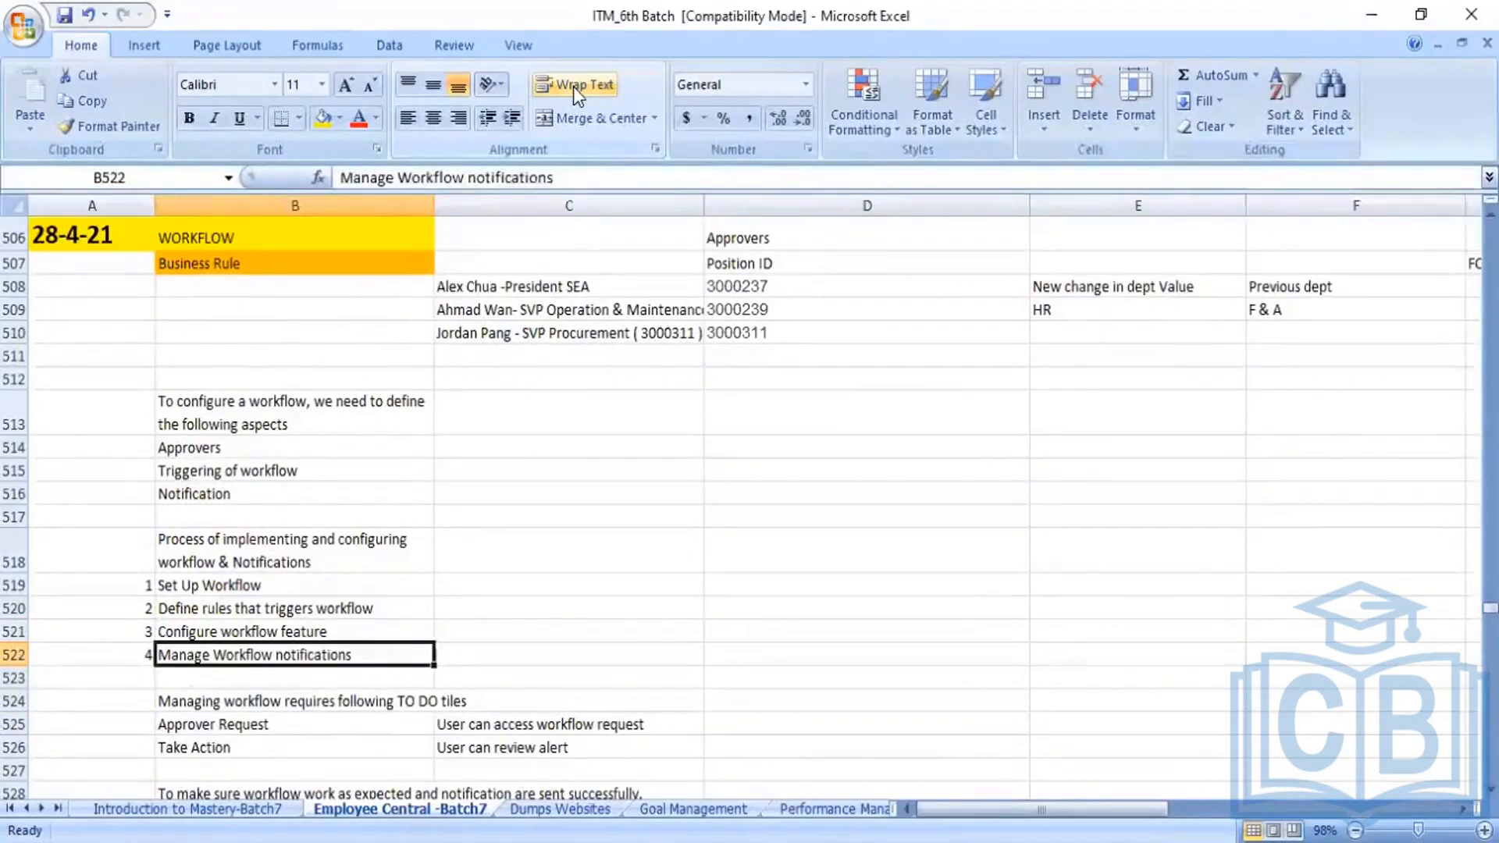
Widen column B so the TO DO tiles heading in cell B524 fits inside its cell.
{"action": "key", "text": "Down"}
{"action": "key", "text": "Down"}
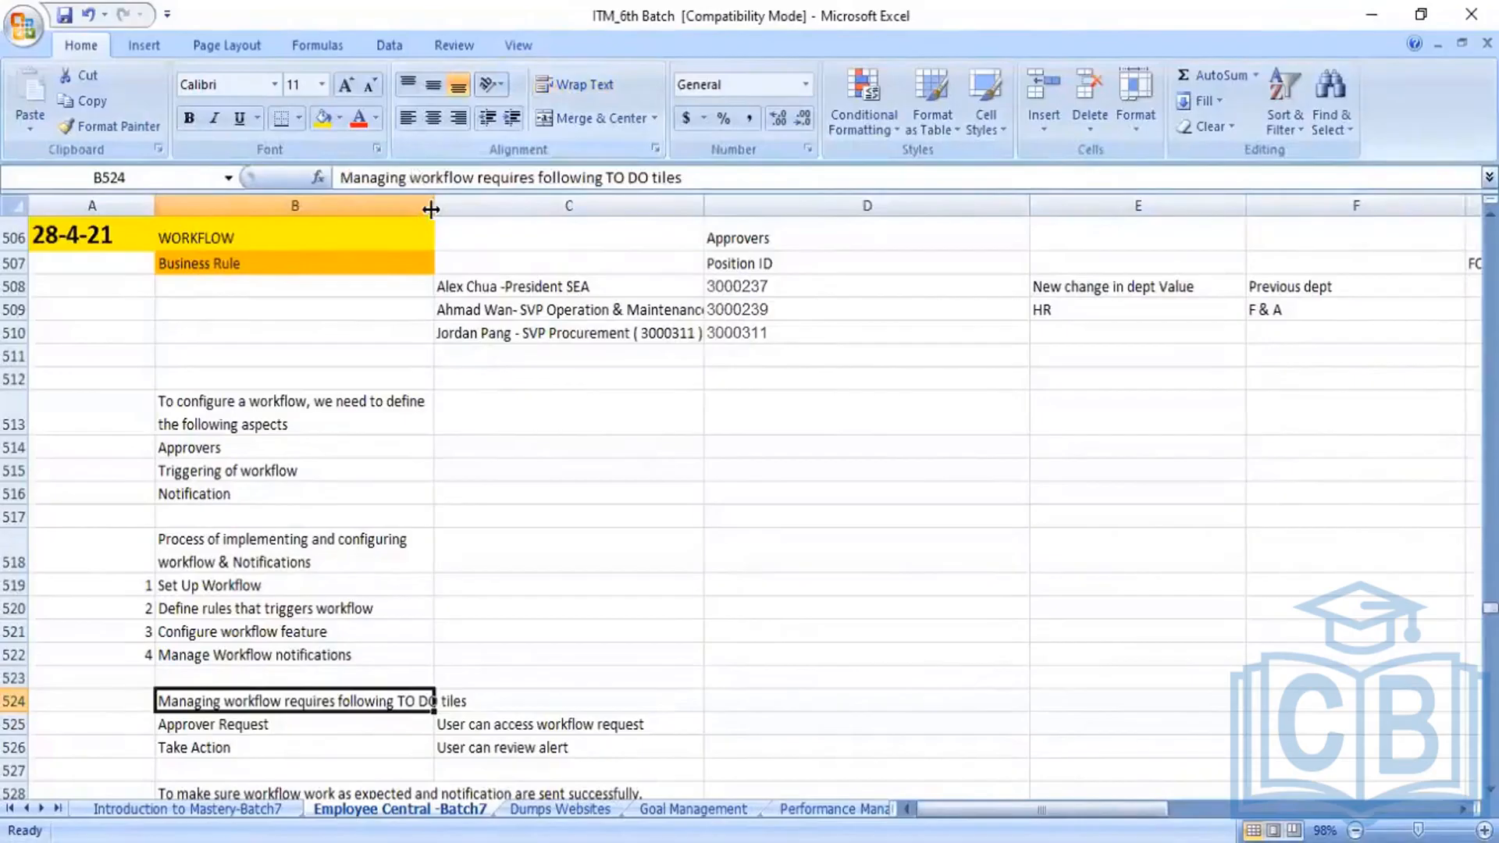
{"action": "key", "text": "alt+h"}
{"action": "key", "text": "o"}
{"action": "key", "text": "i"}
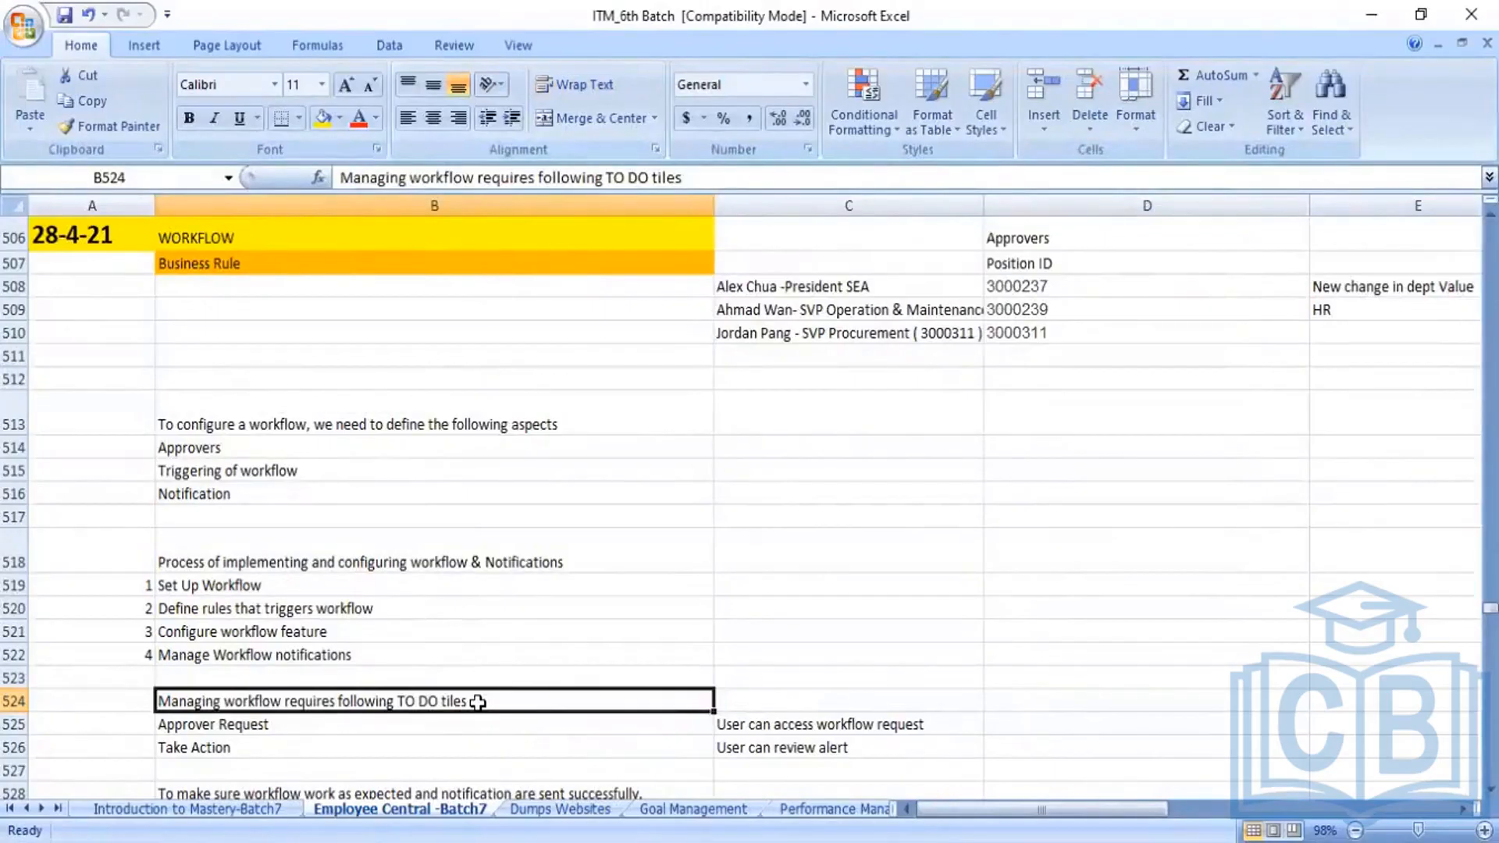
Skim the notes below the TO DO tiles heading as far as Email Settings, returning to the Approver Request entry.
{"action": "key", "text": "Down"}
{"action": "key", "text": "Down"}
{"action": "key", "text": "Down"}
{"action": "key", "text": "Down"}
{"action": "key", "text": "Down"}
{"action": "key", "text": "Down"}
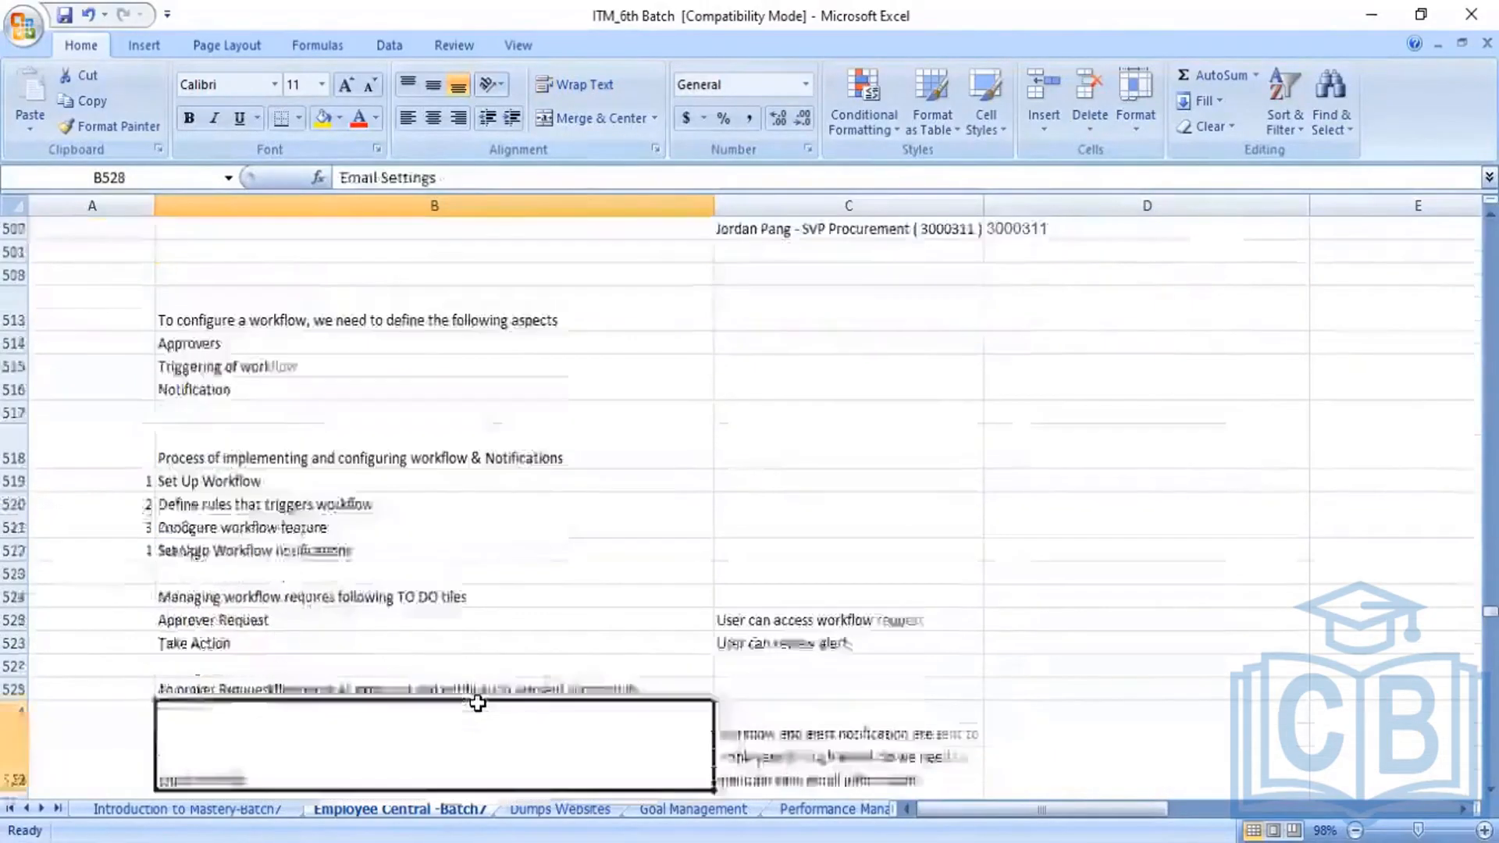
{"action": "key", "text": "Up"}
{"action": "key", "text": "Up"}
{"action": "key", "text": "Up"}
{"action": "key", "text": "Up"}
{"action": "key", "text": "Up"}
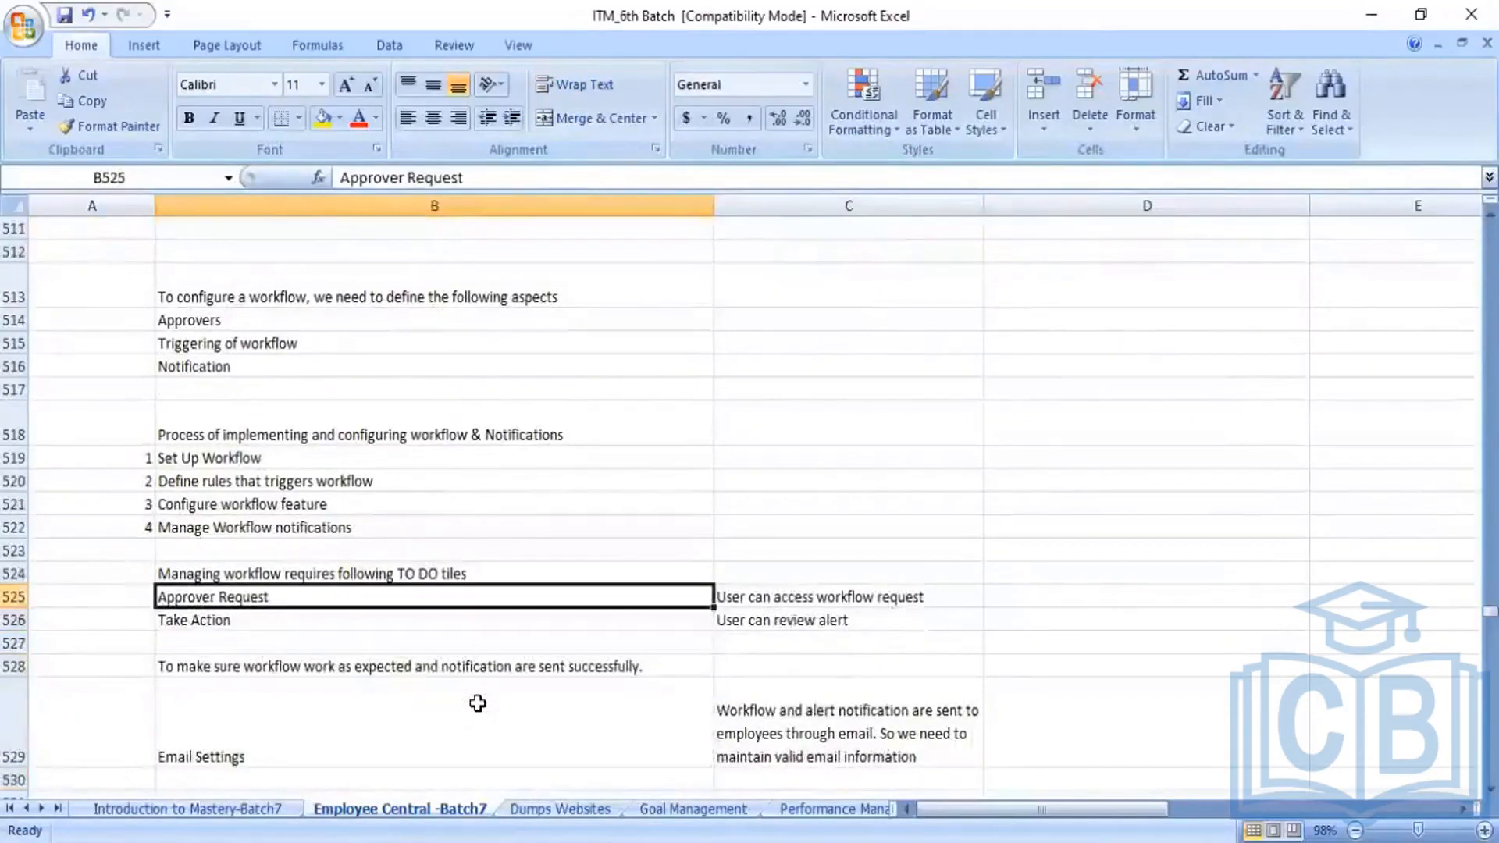
Read the Approver Request and Take Action entries in rows 525 and 526 together with their descriptions in column C.
{"action": "key", "text": "Down"}
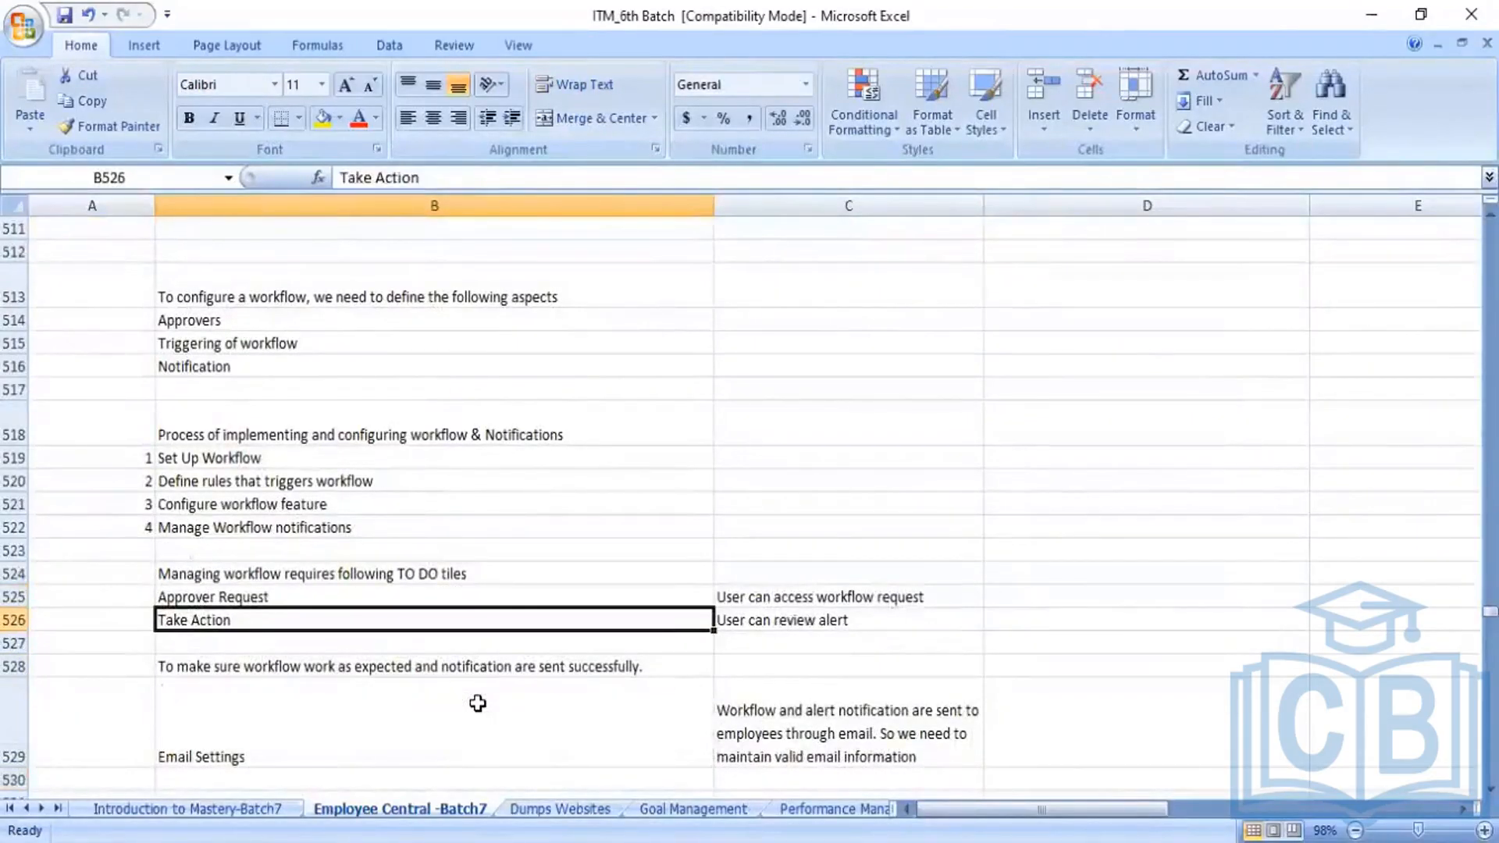
{"action": "key", "text": "Up"}
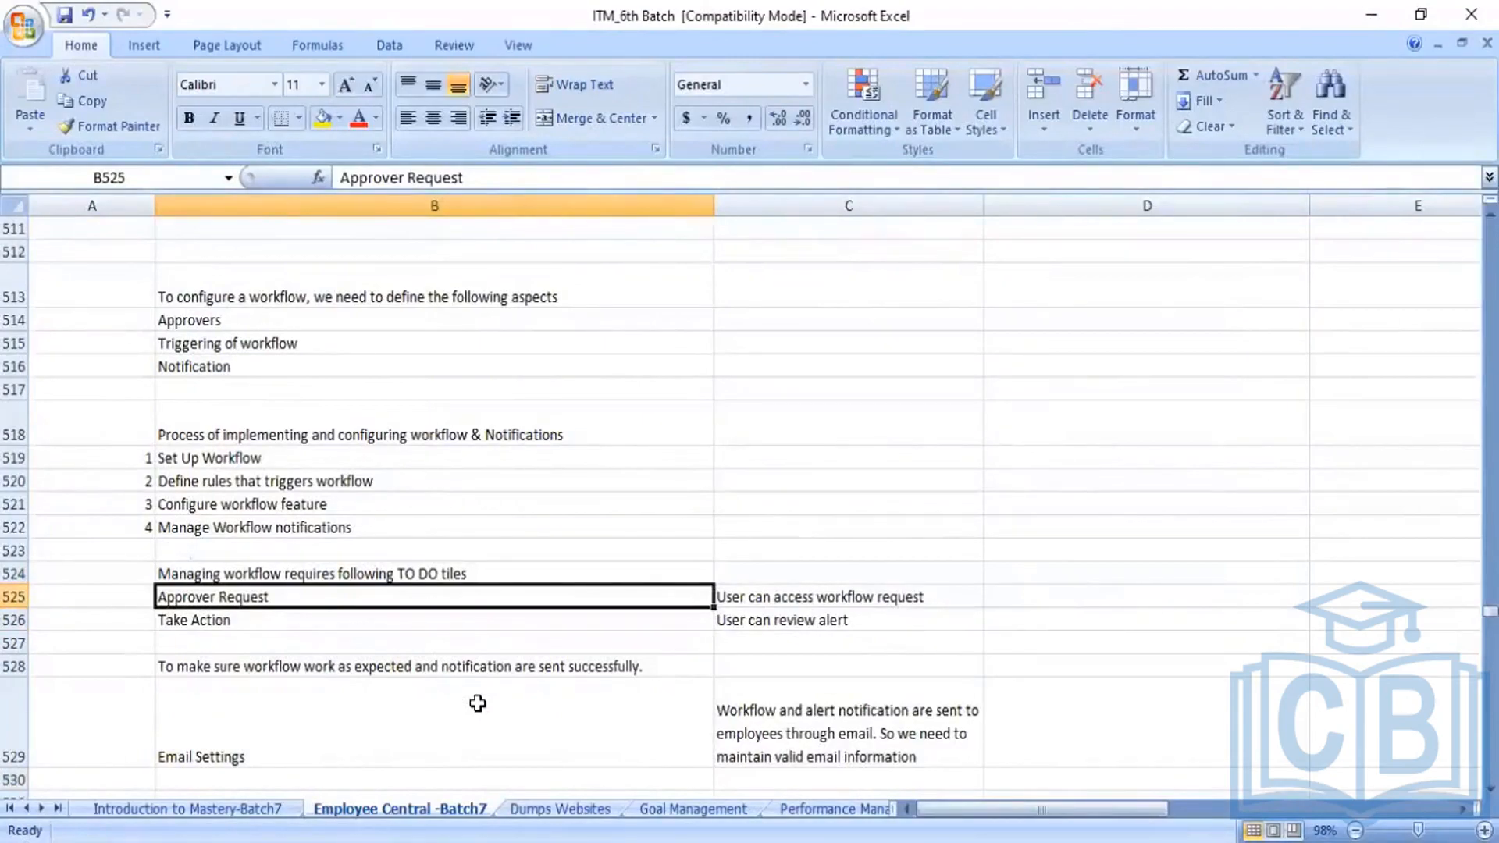
{"action": "key", "text": "Right"}
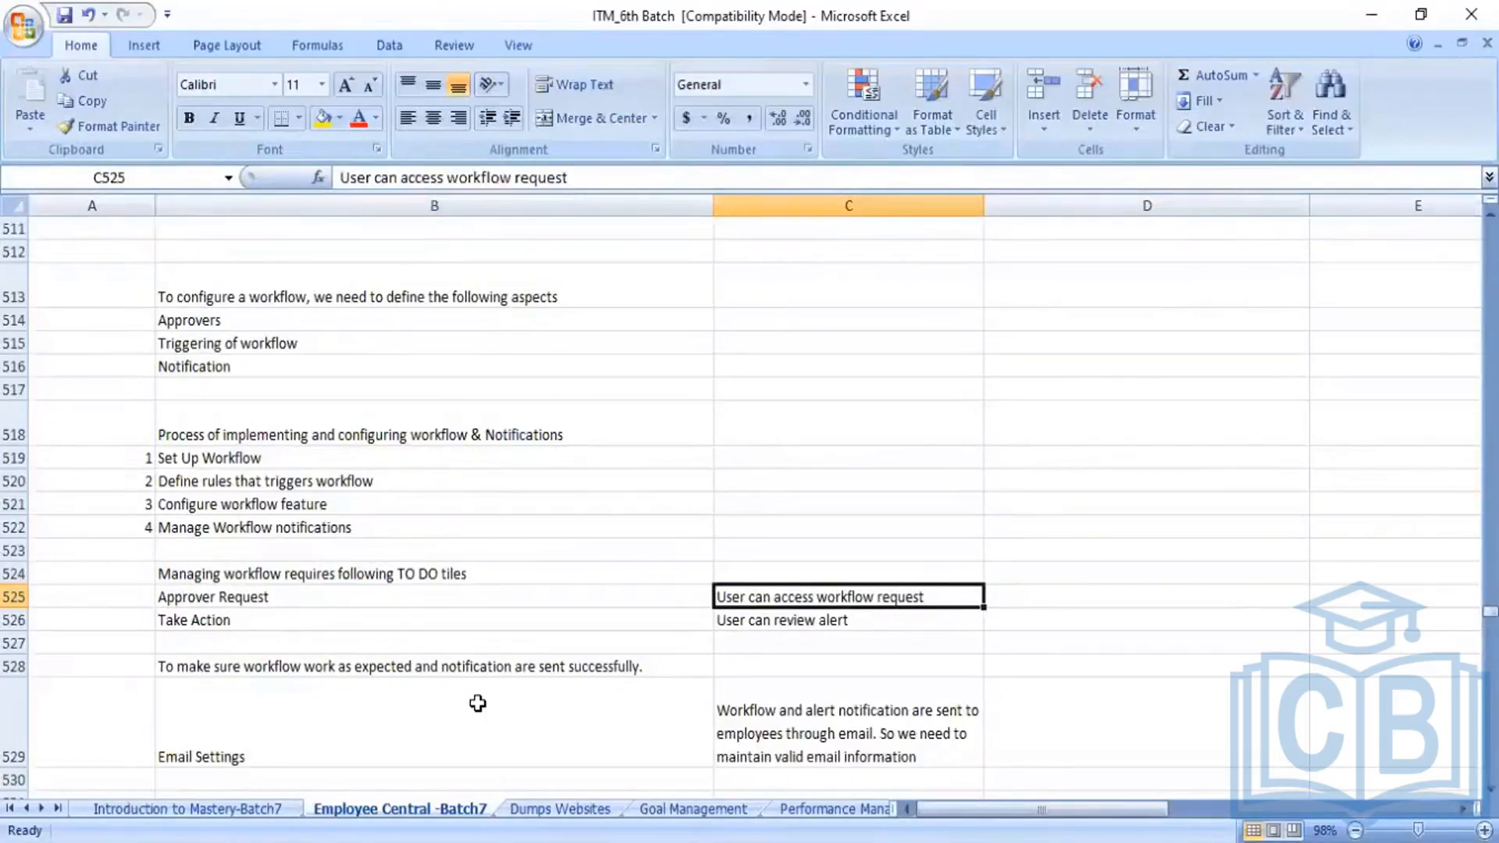
{"action": "key", "text": "Down"}
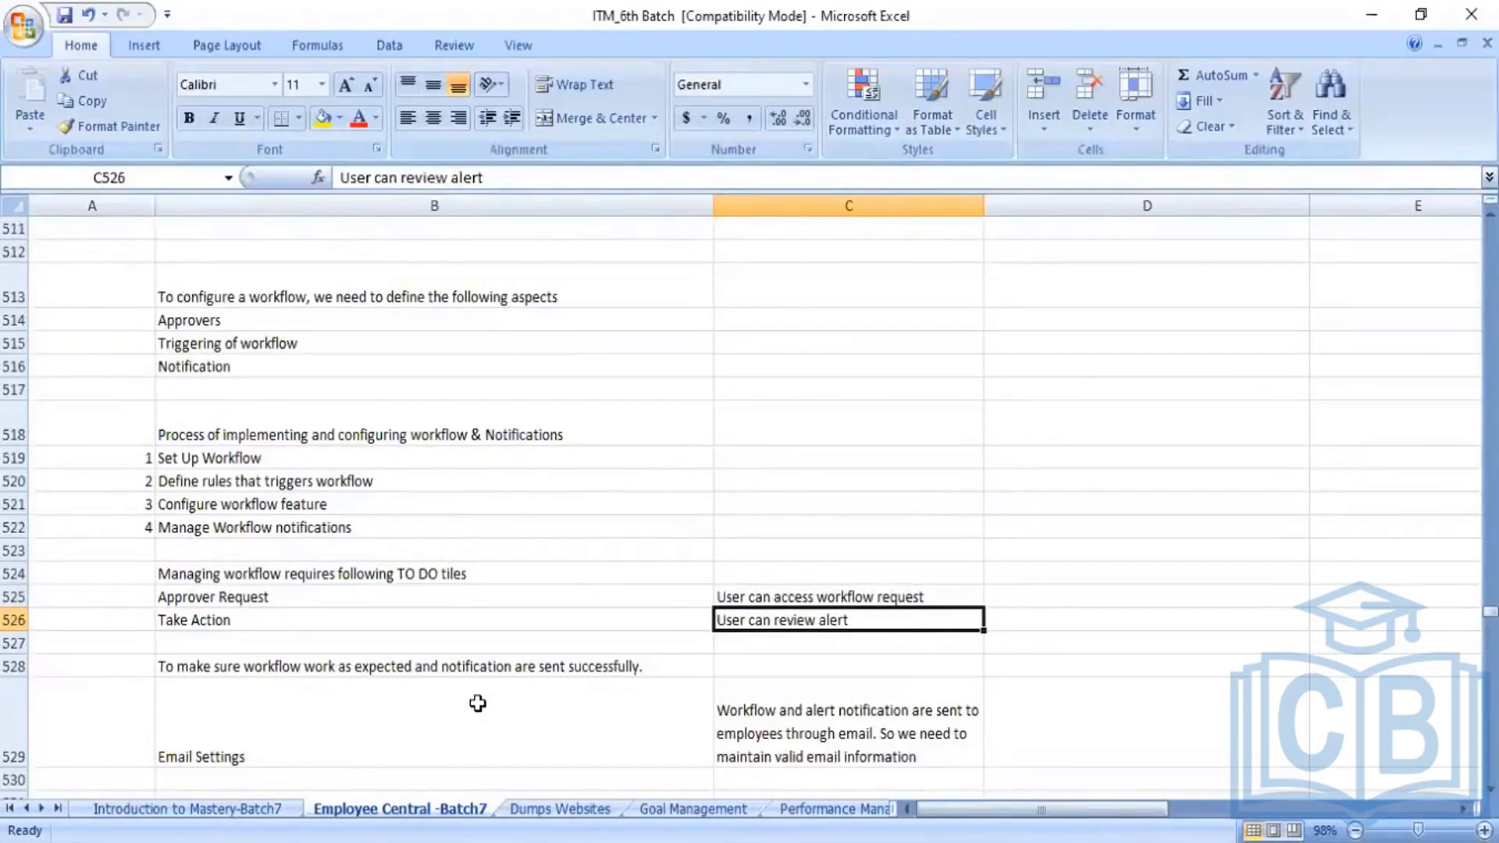
{"action": "key", "text": "Left"}
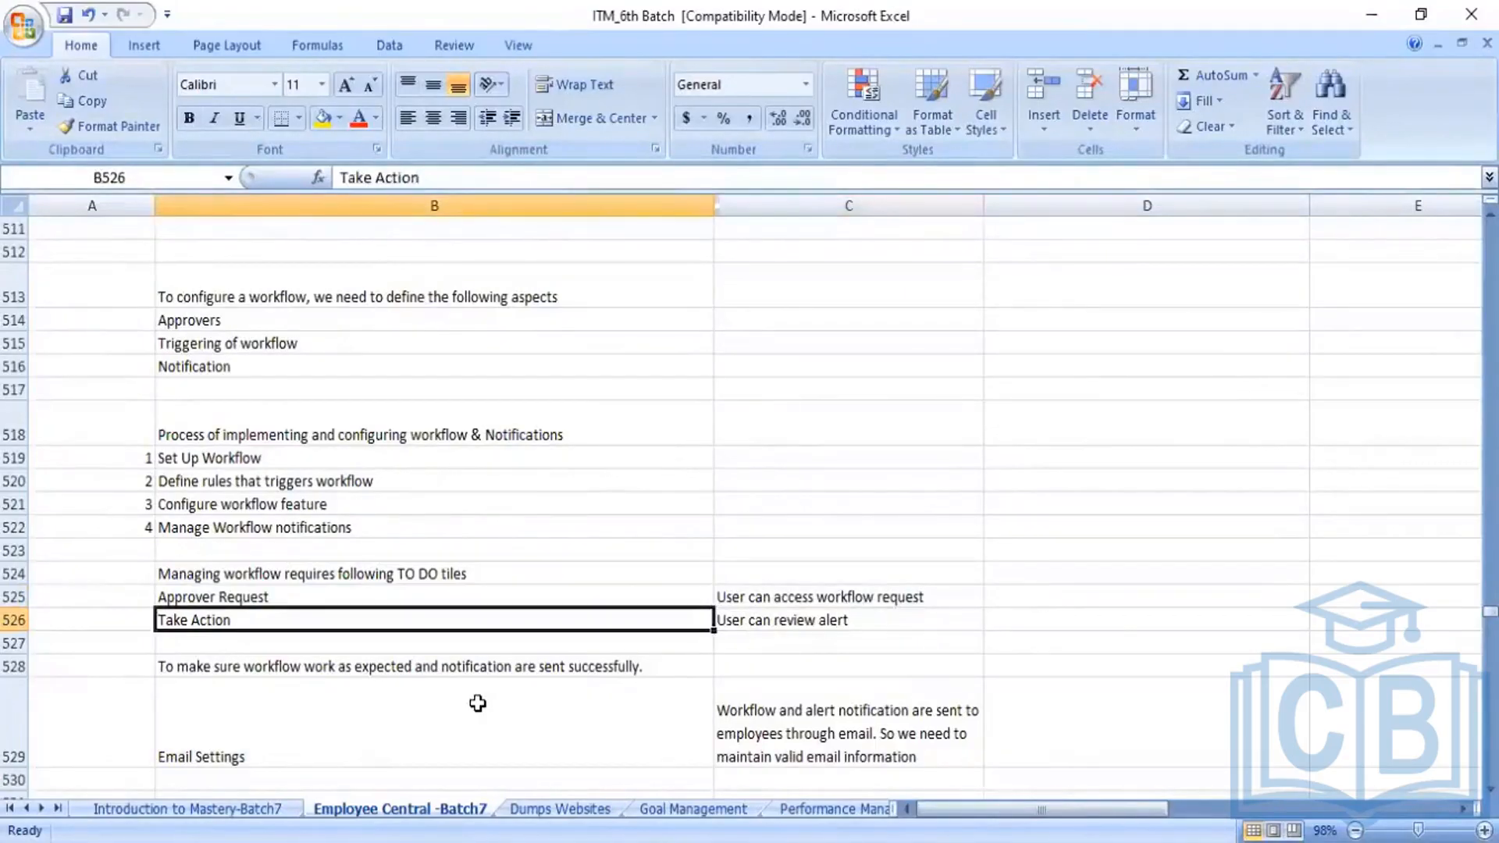
{"action": "key", "text": "Up"}
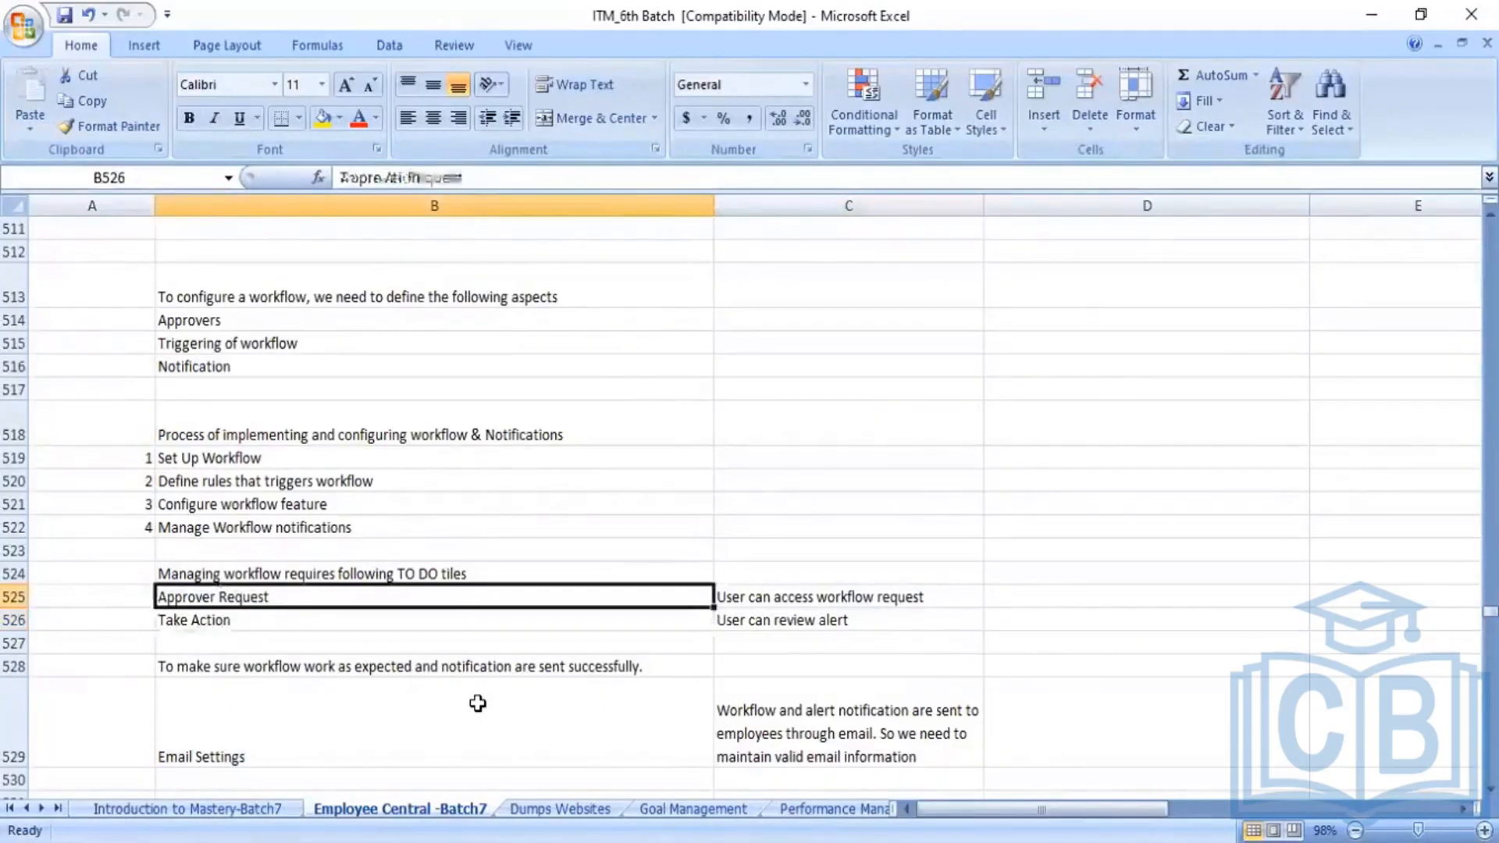
{"action": "key", "text": "Down"}
{"action": "key", "text": "Up"}
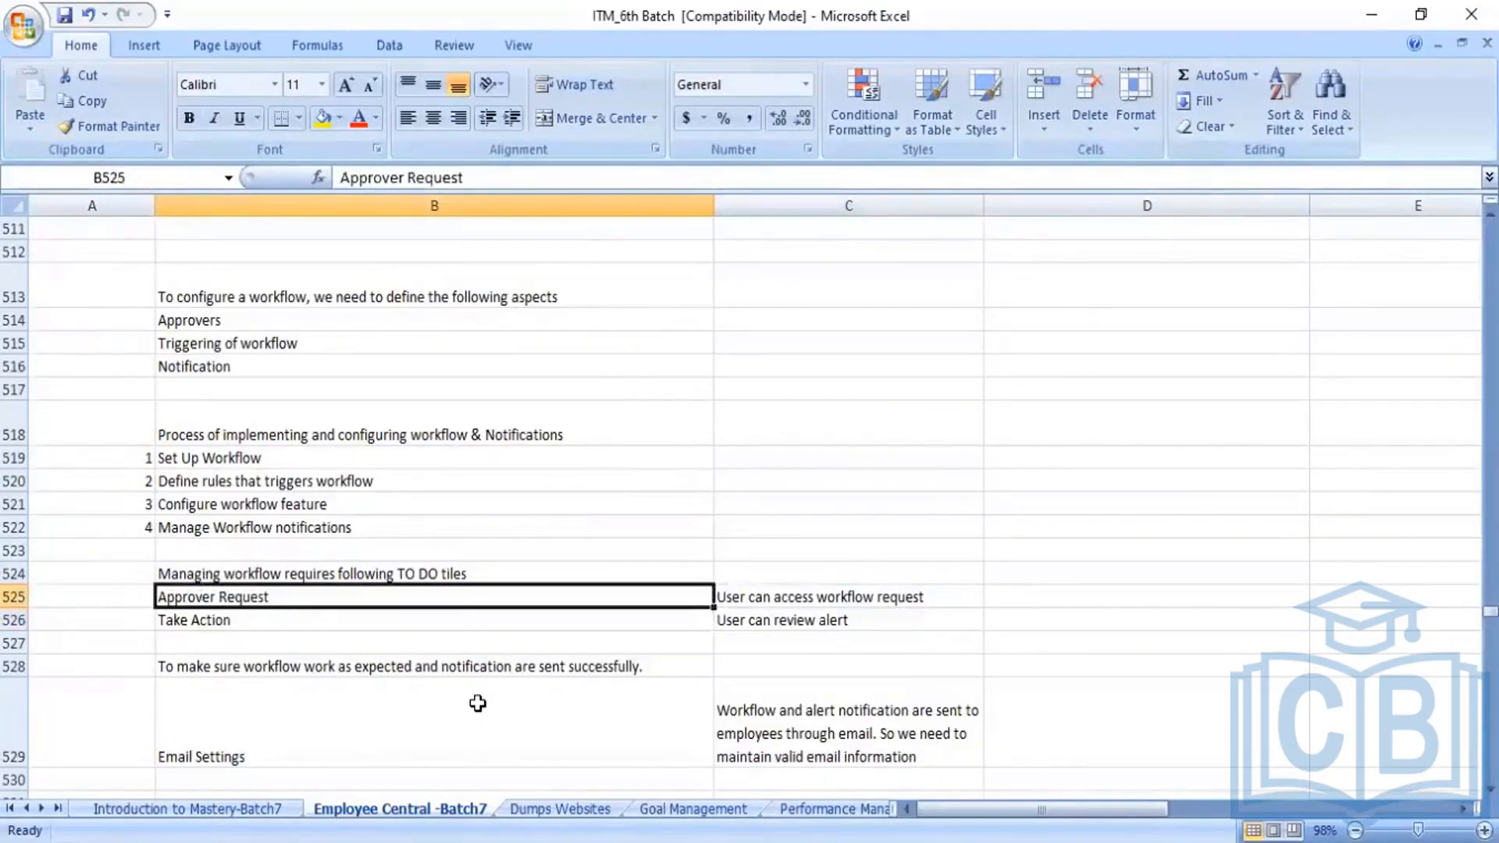
{"action": "key", "text": "Up"}
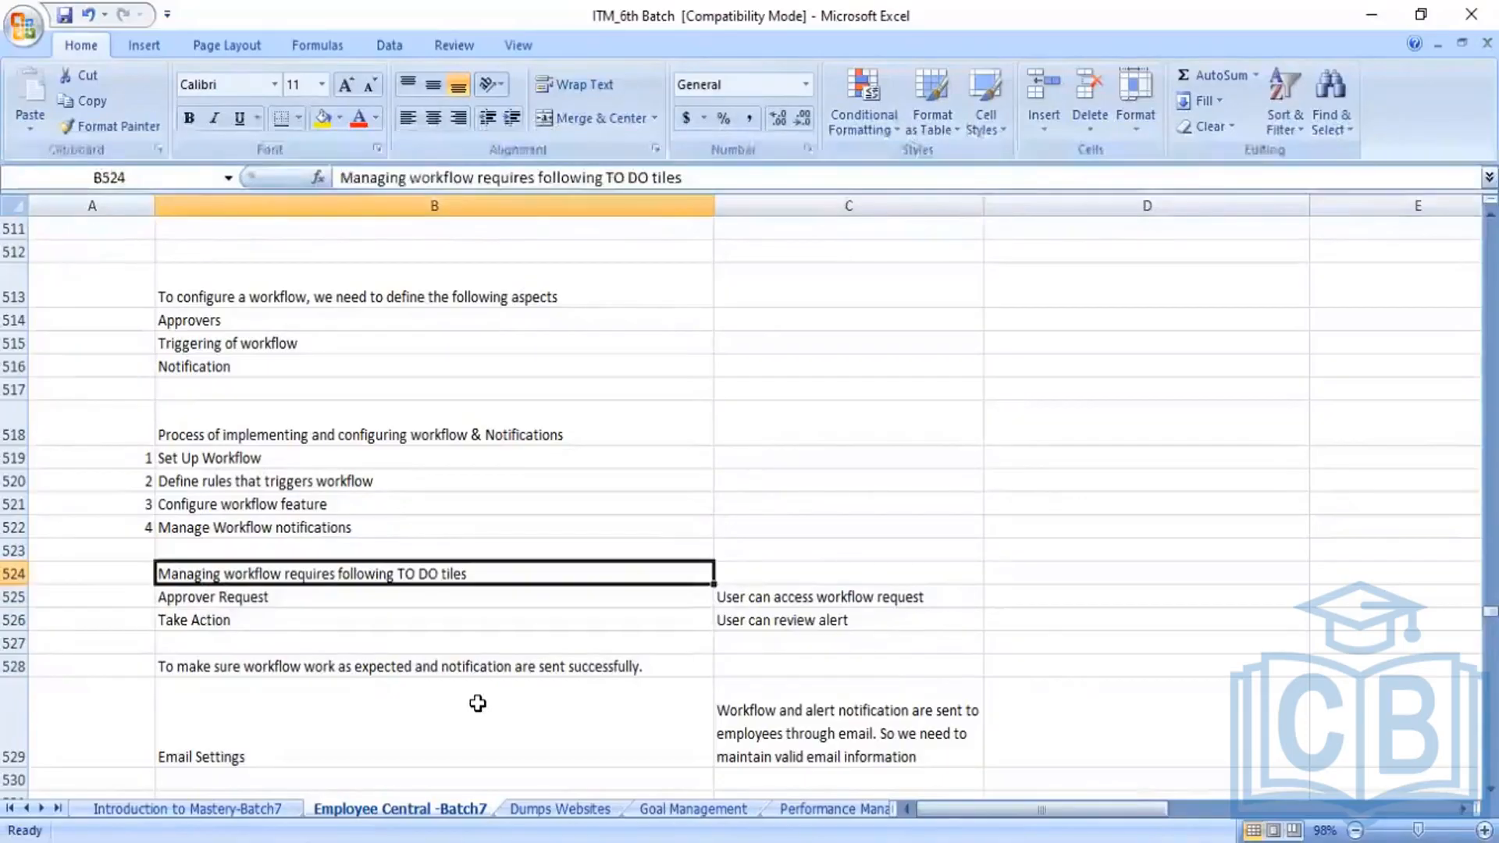
Examine the note on successful workflow notifications in B528 and the Email Settings entry with its description in row 529.
{"action": "key", "text": "Down"}
{"action": "key", "text": "Down"}
{"action": "key", "text": "Down"}
{"action": "key", "text": "Down"}
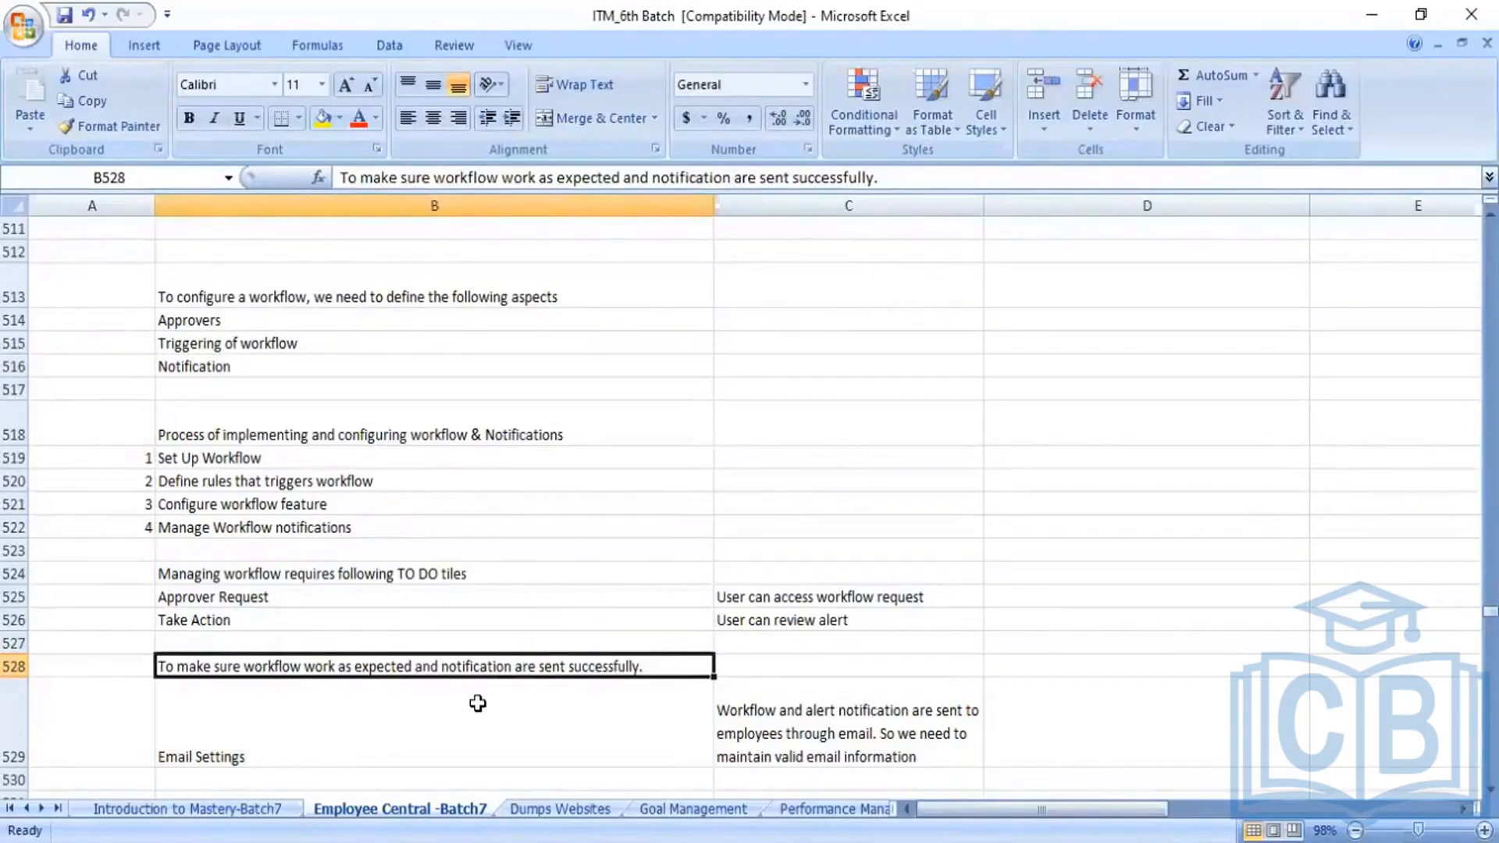
{"action": "left_click", "coordinate": [477, 704]}
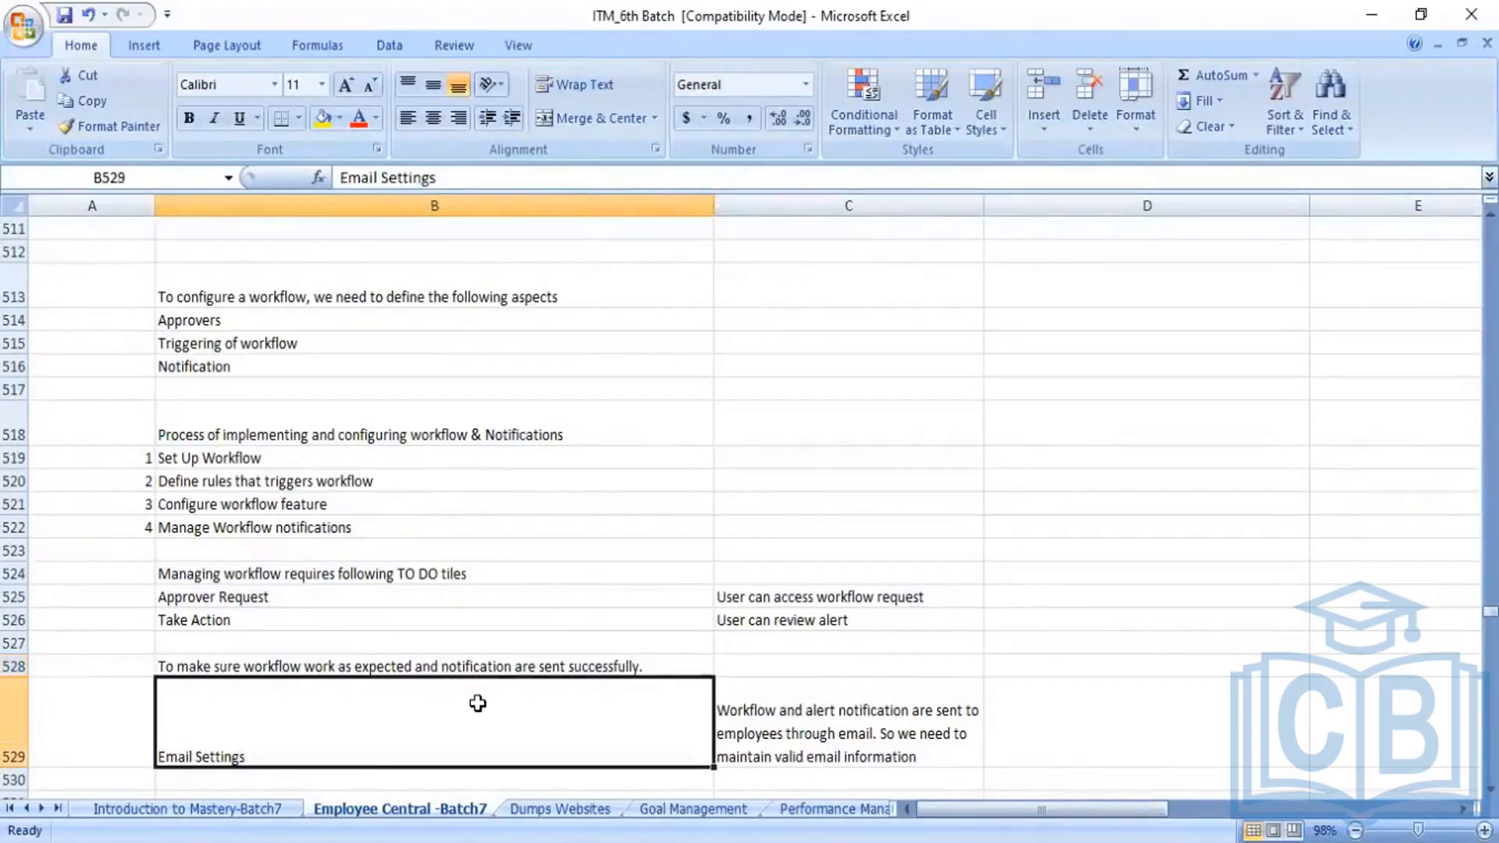
{"action": "key", "text": "Down"}
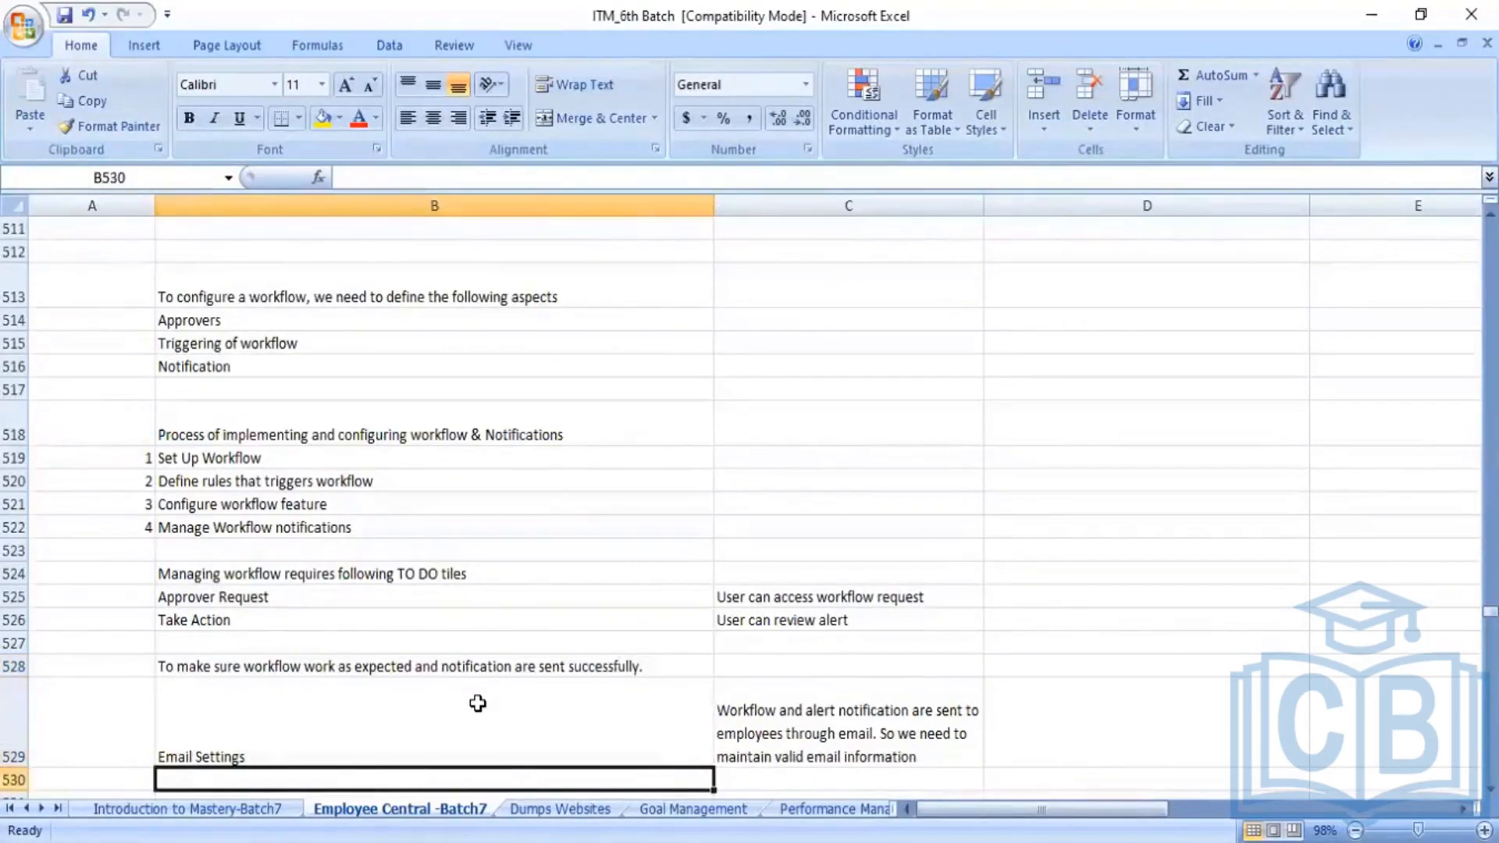
{"action": "key", "text": "Down"}
{"action": "key", "text": "Up"}
{"action": "key", "text": "Up"}
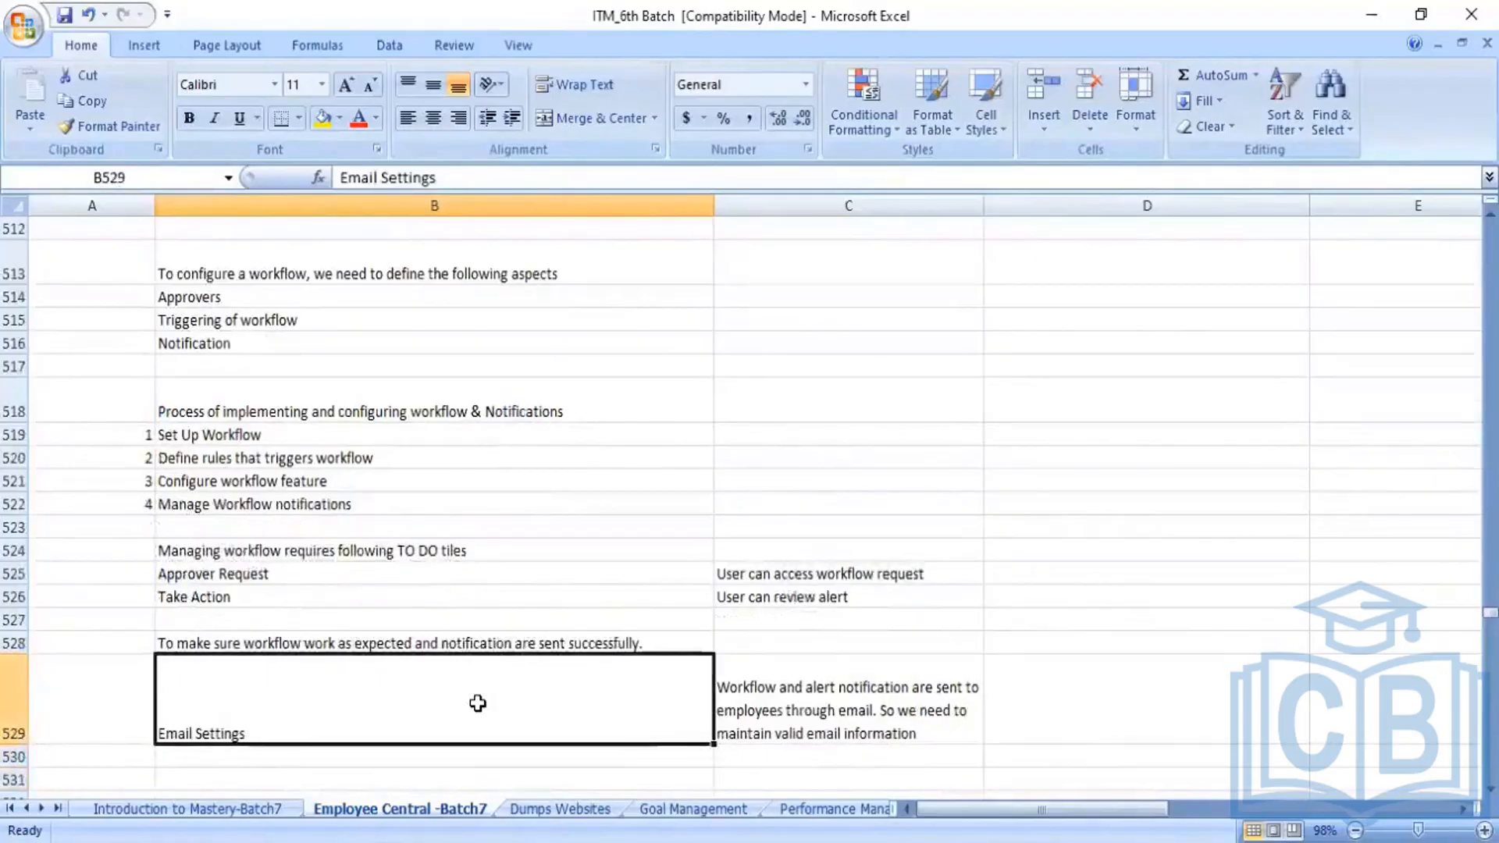
{"action": "key", "text": "Right"}
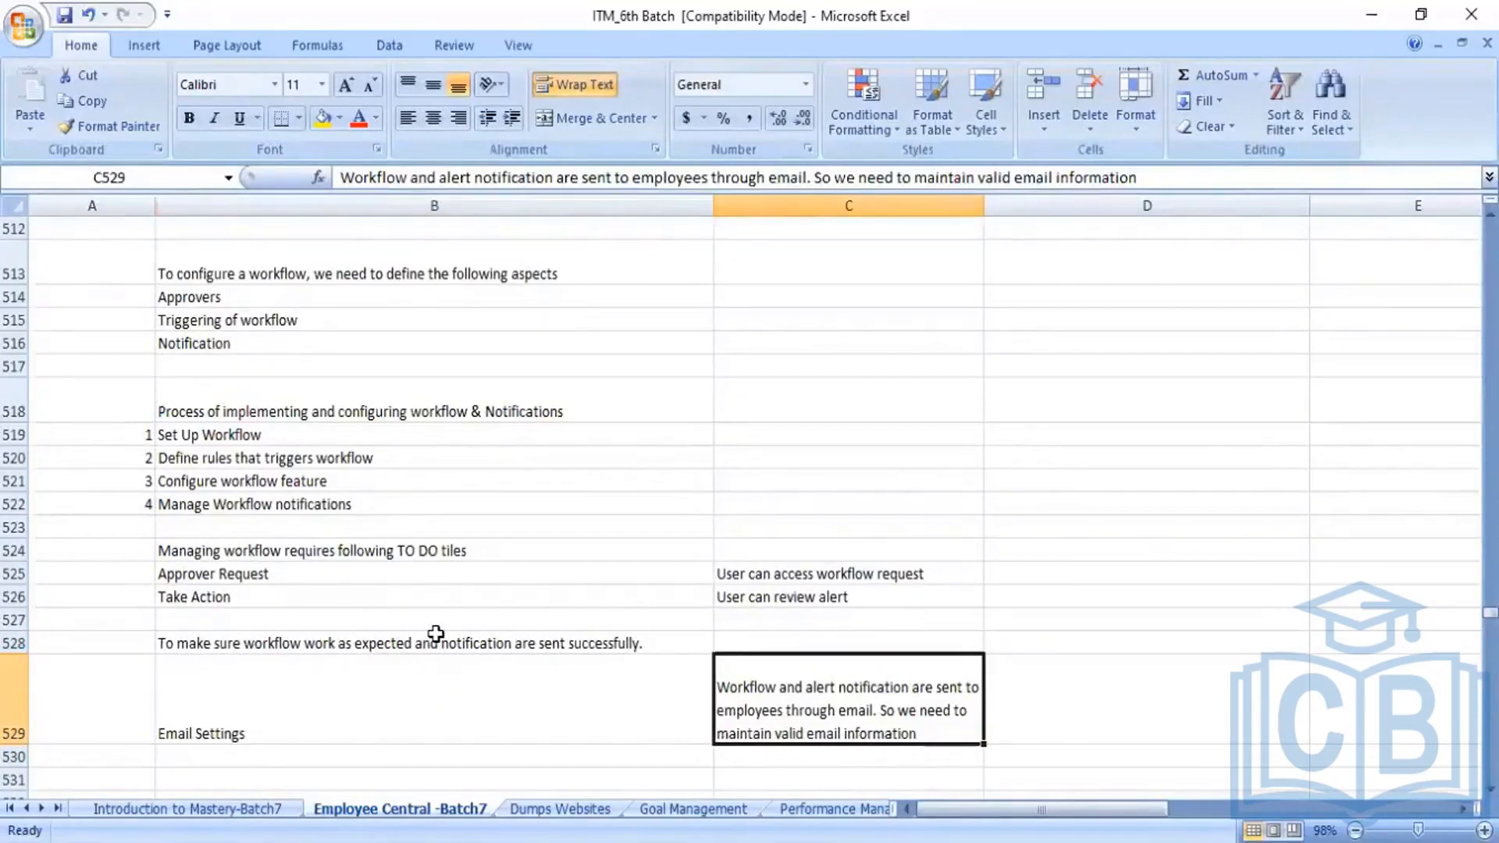
{"action": "left_click", "coordinate": [431, 552]}
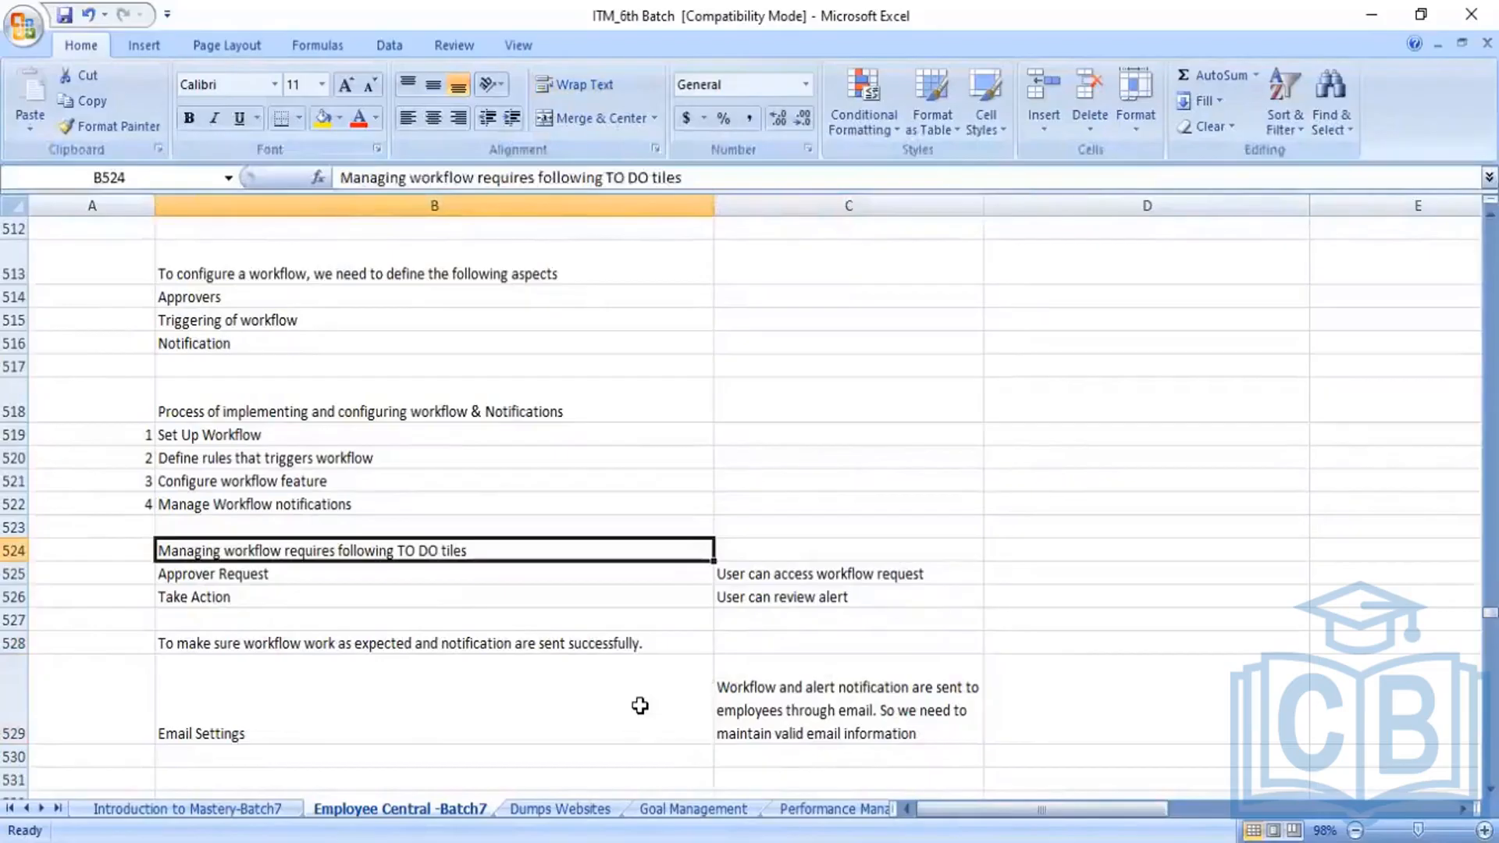
{"action": "left_click", "coordinate": [640, 706]}
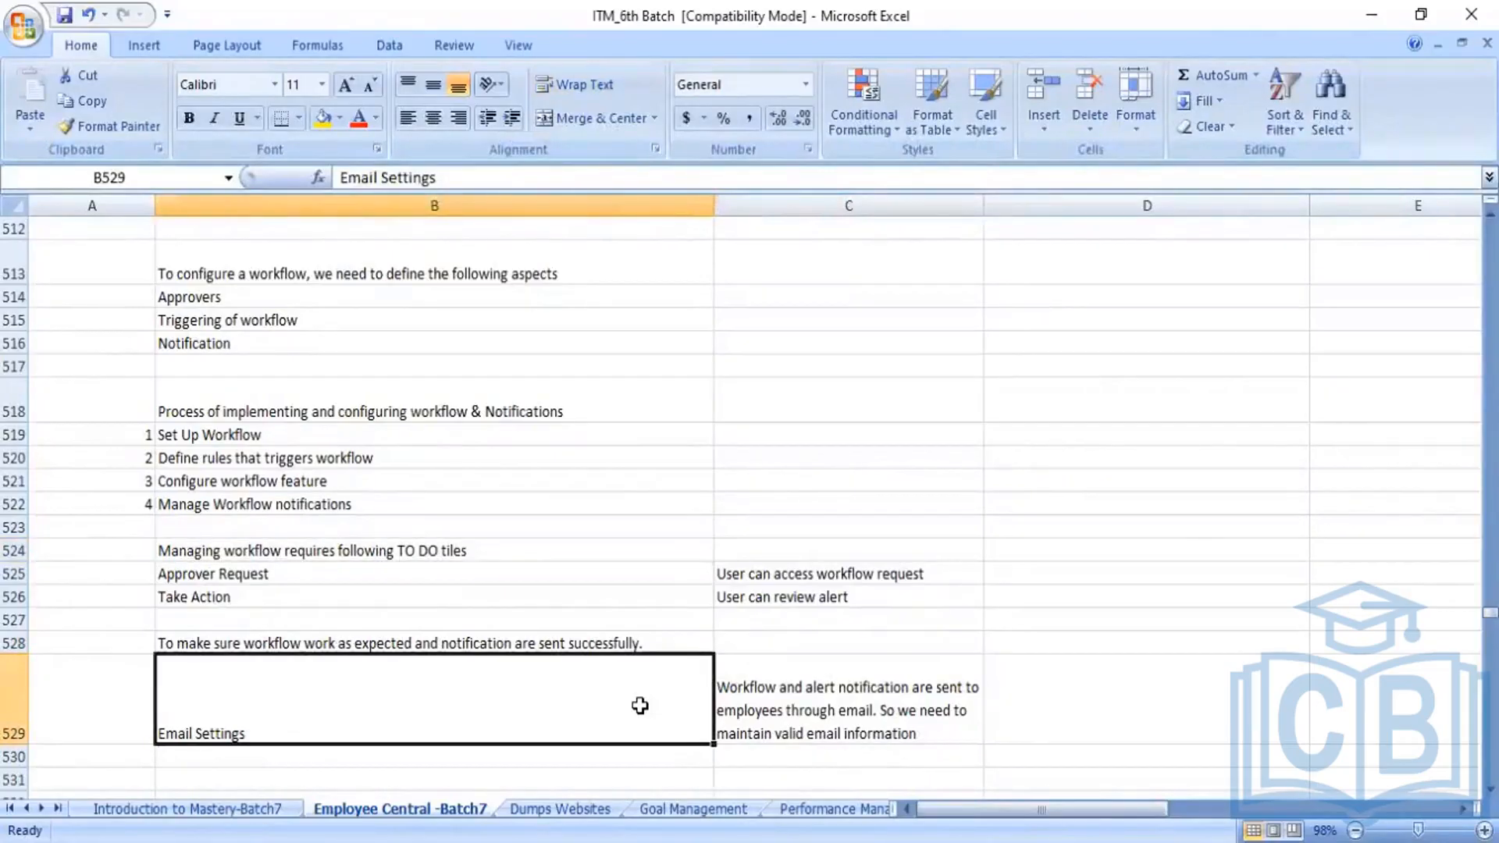
Read the Email Settings description in C529 and continue down the notes to the workflow screen heading in B538.
{"action": "key", "text": "Right"}
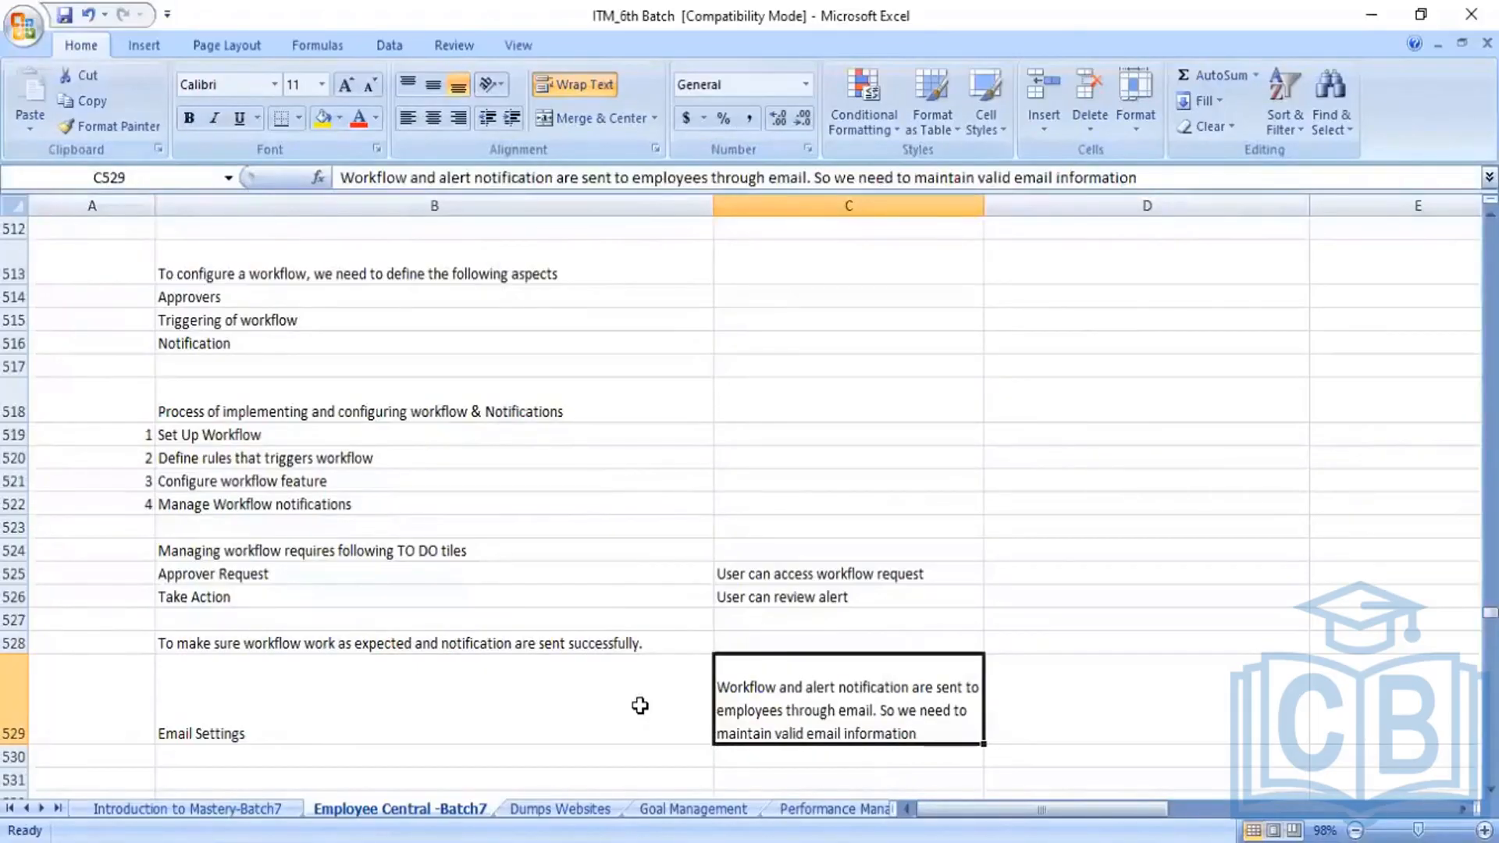
{"action": "left_click", "coordinate": [640, 706]}
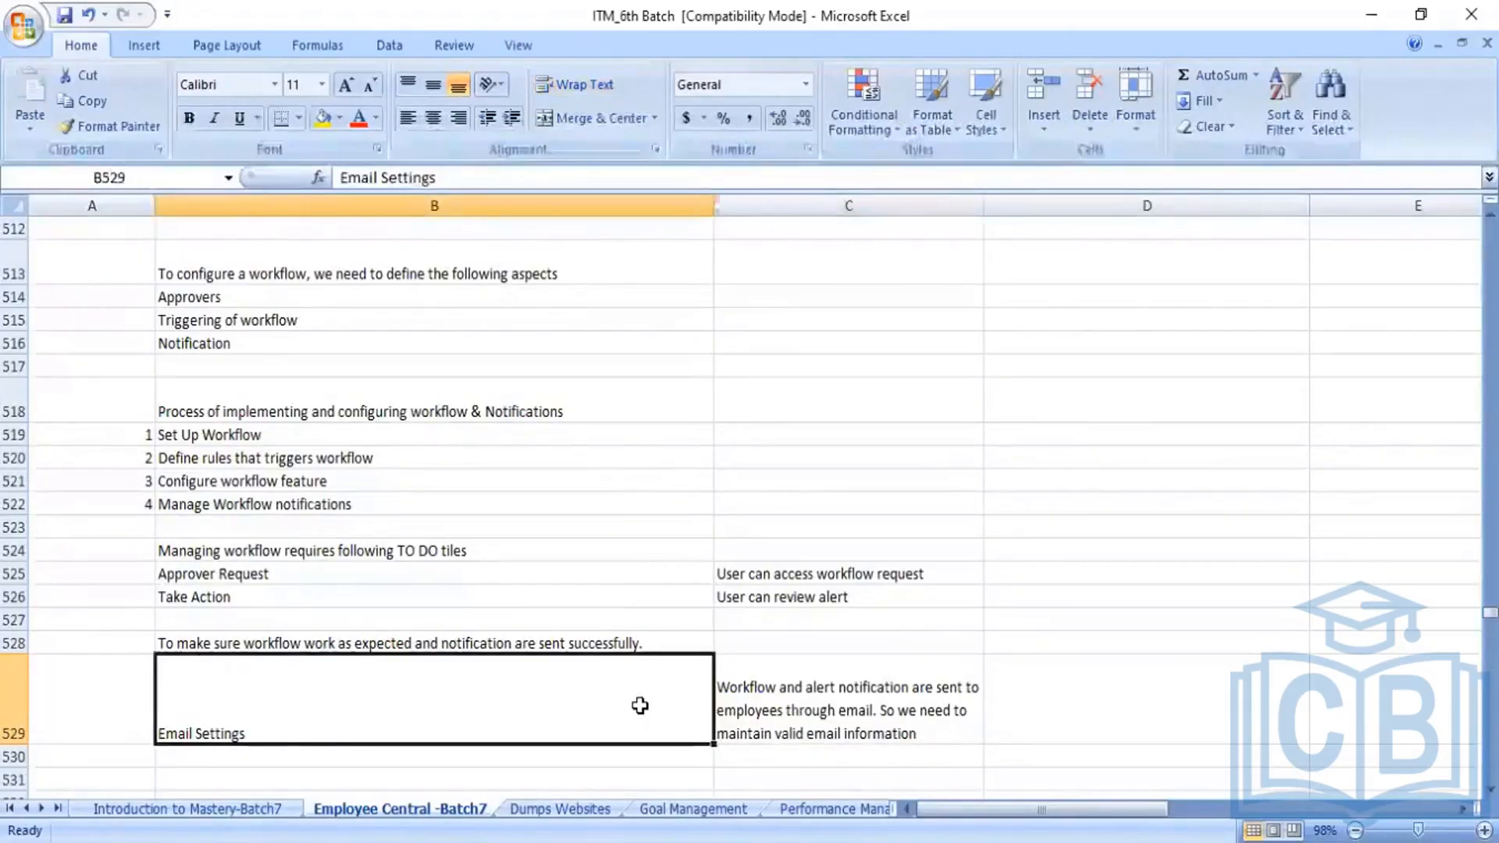
{"action": "key", "text": "Down"}
{"action": "key", "text": "Down"}
{"action": "key", "text": "Down"}
{"action": "key", "text": "Down"}
{"action": "key", "text": "Down"}
{"action": "key", "text": "Down"}
{"action": "key", "text": "Down"}
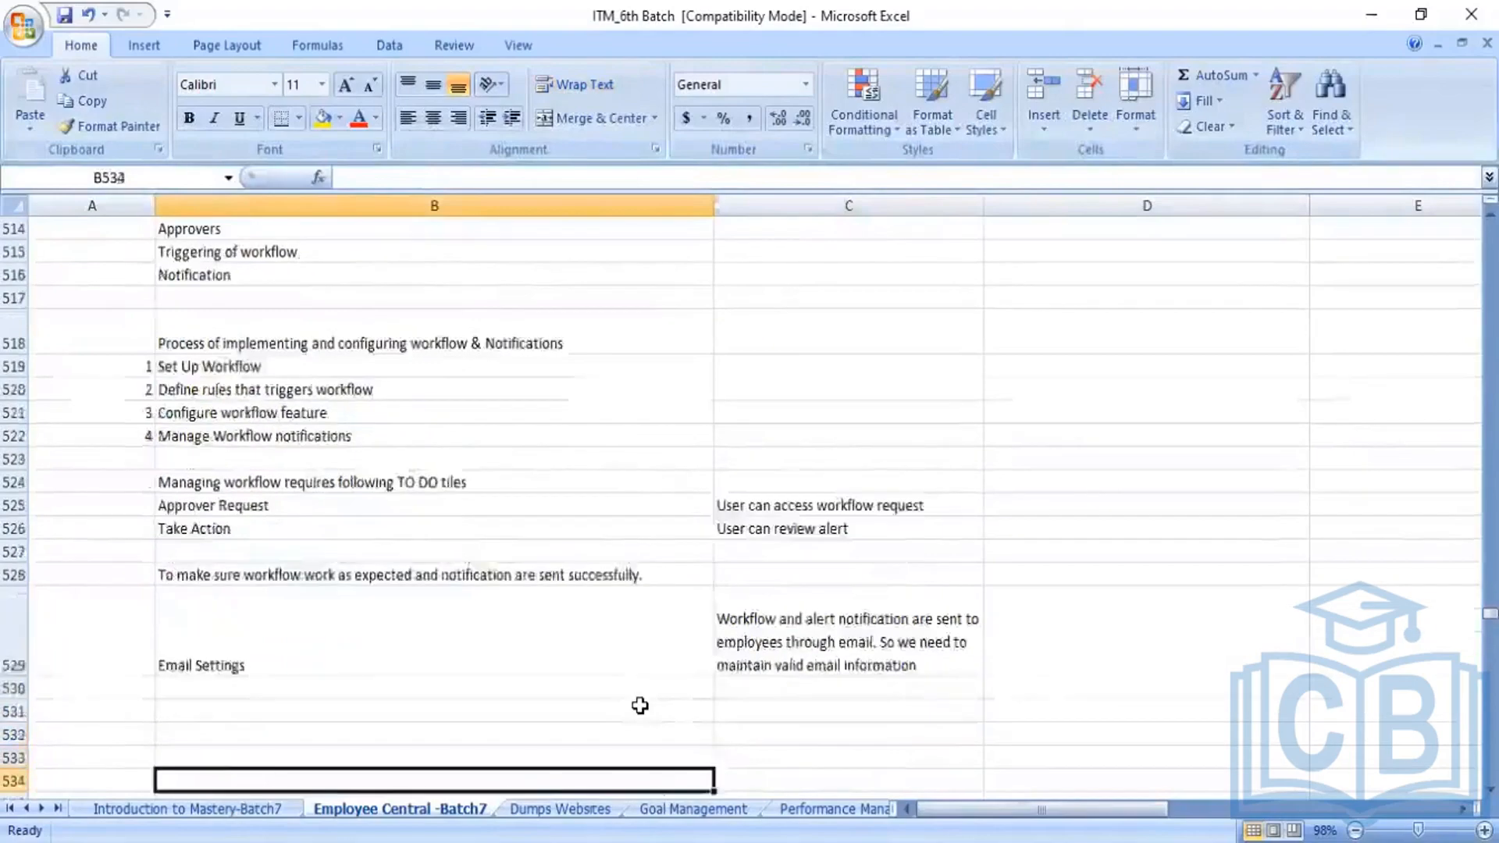
{"action": "key", "text": "Down"}
{"action": "key", "text": "Down"}
{"action": "key", "text": "Down"}
{"action": "key", "text": "Down"}
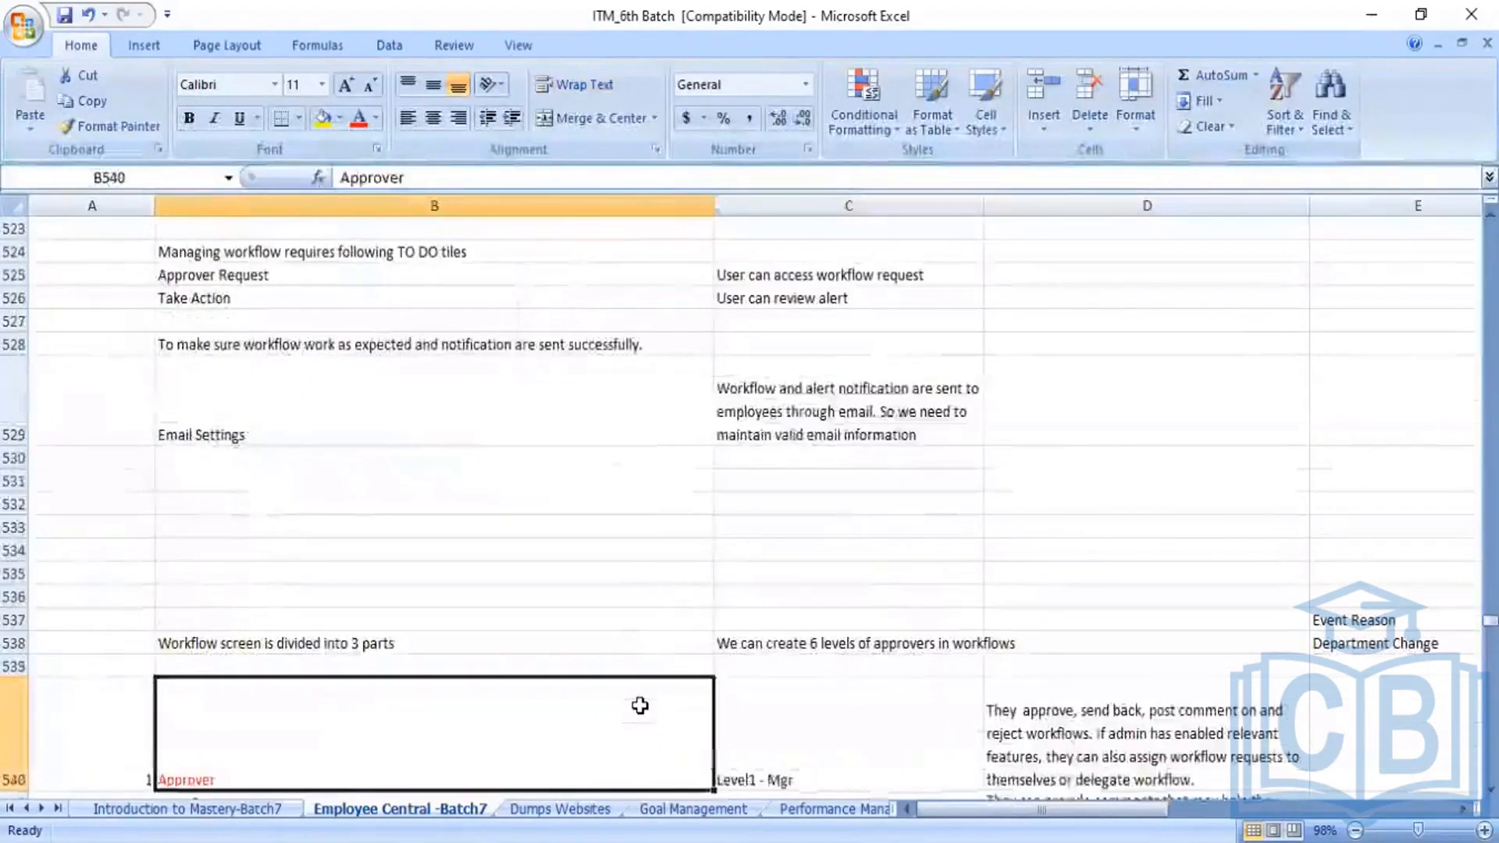
{"action": "key", "text": "Up"}
{"action": "key", "text": "Up"}
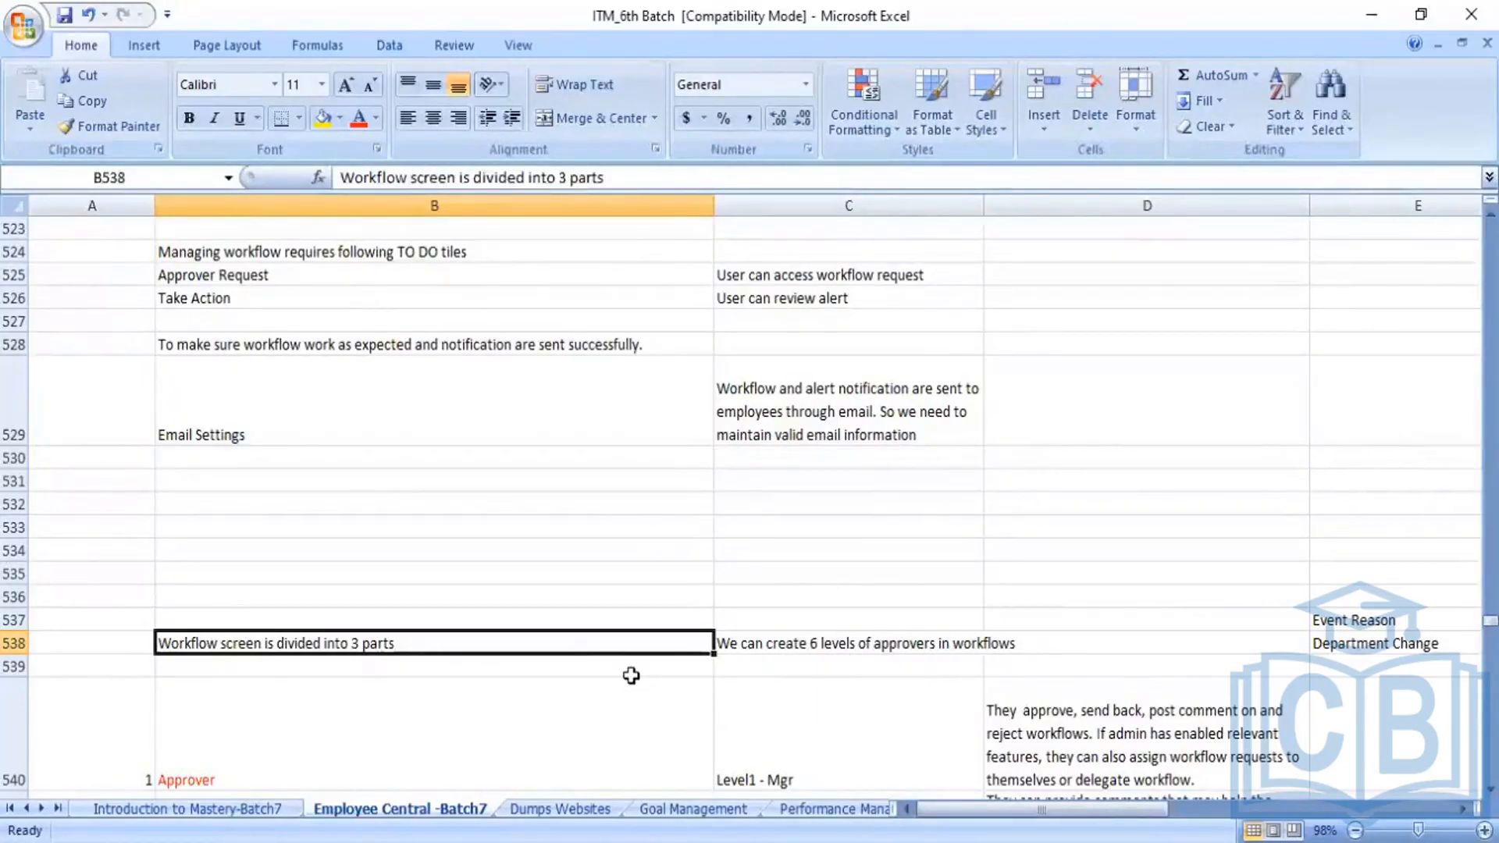
Look over the Approver, Contributor and Cc Role entries below the workflow screen heading, returning to Approver in B540.
{"action": "left_click", "coordinate": [631, 675]}
{"action": "key", "text": "Down"}
{"action": "key", "text": "Down"}
{"action": "key", "text": "Down"}
{"action": "key", "text": "Down"}
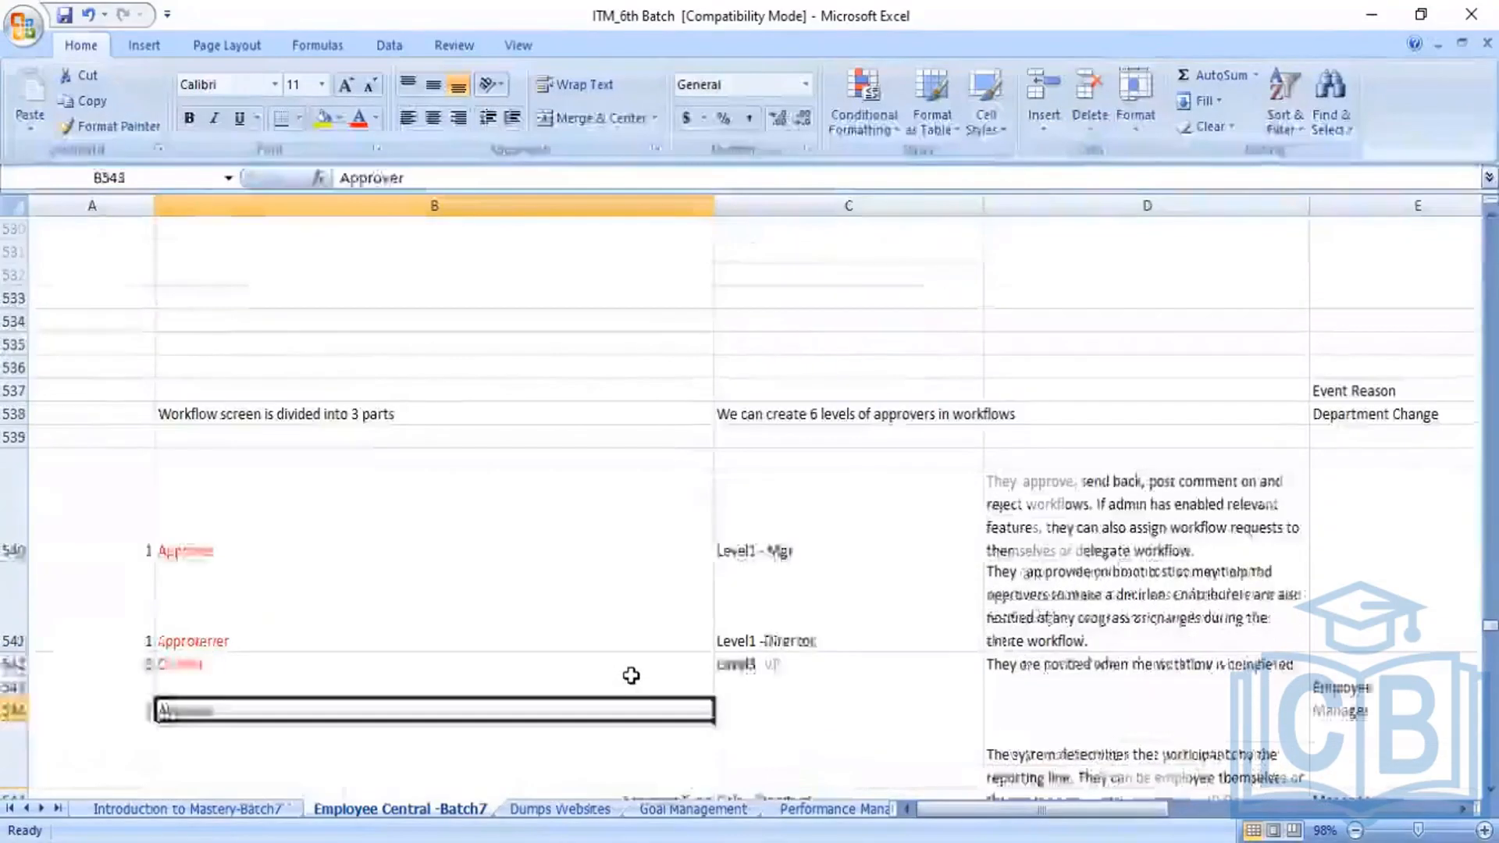
{"action": "key", "text": "Up"}
{"action": "key", "text": "Up"}
{"action": "key", "text": "Up"}
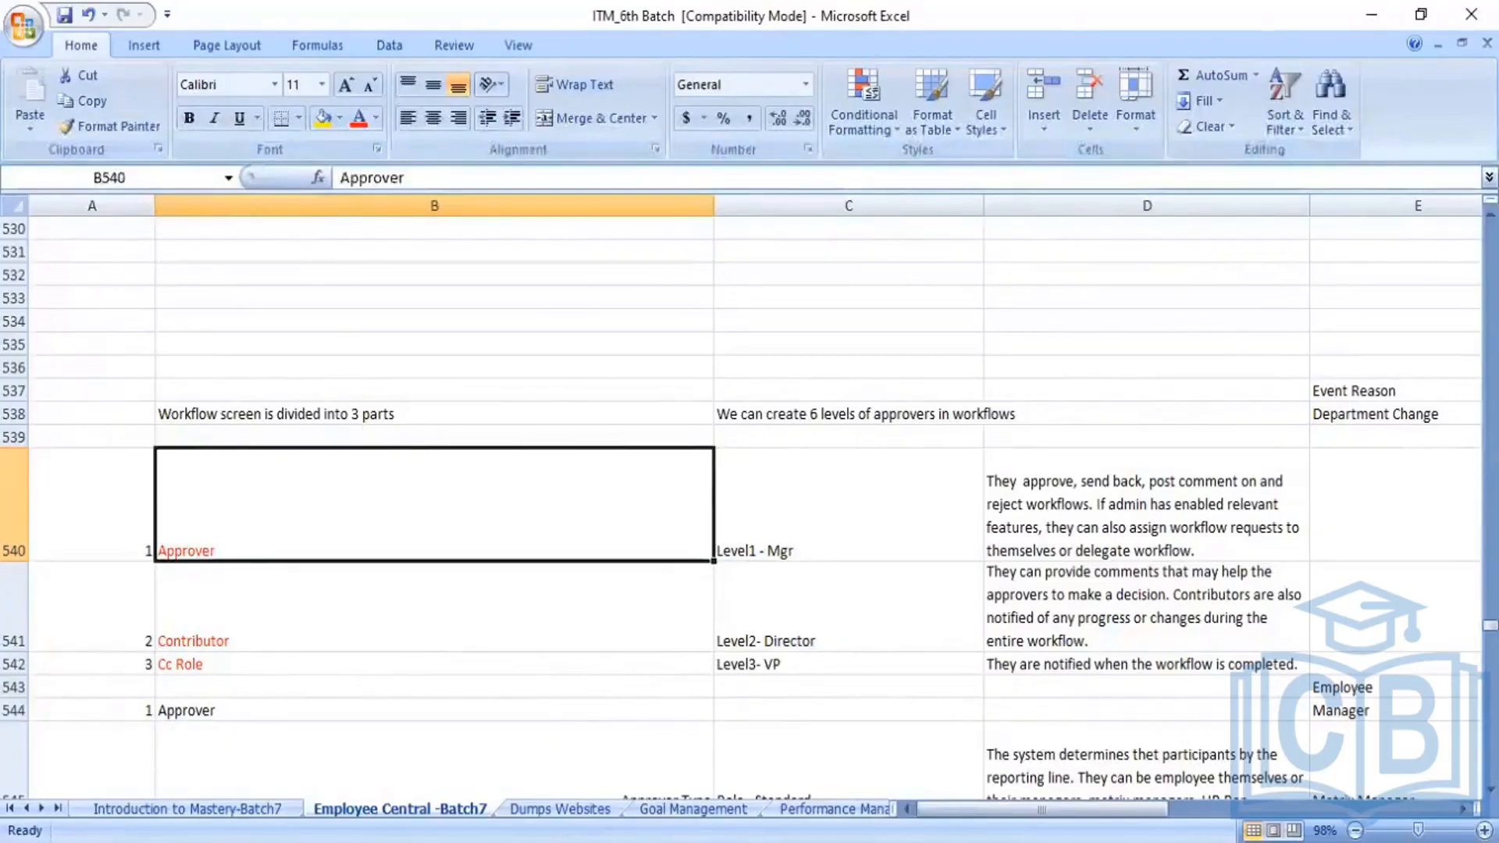
Switch to SuccessFactors in the browser, search the actions for "Manage org" and open Manage Organization, Pay and Job Structures.
{"action": "key", "text": "alt+Tab"}
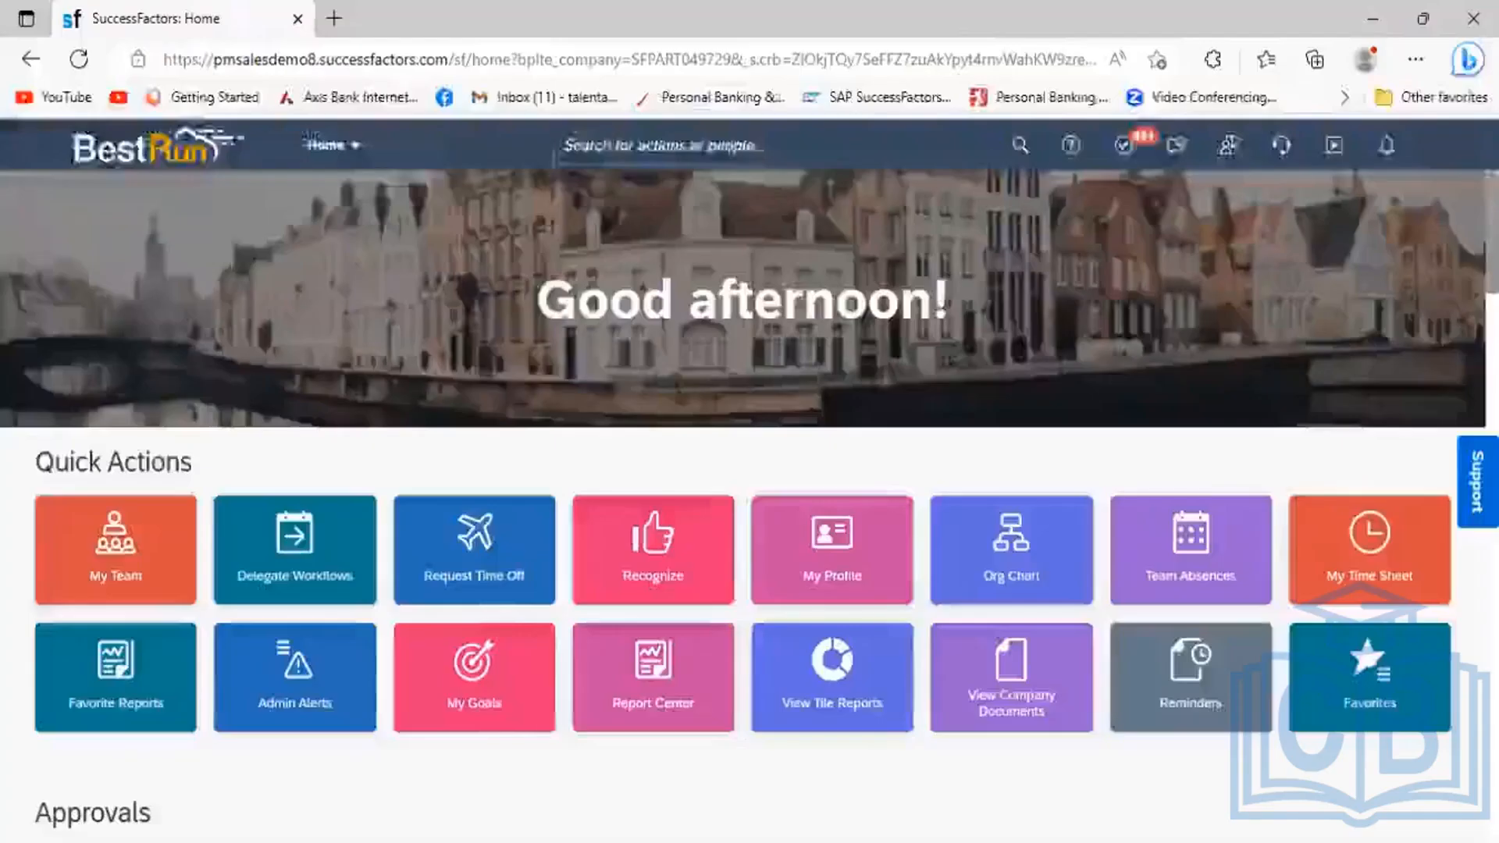
{"action": "left_click", "coordinate": [663, 155]}
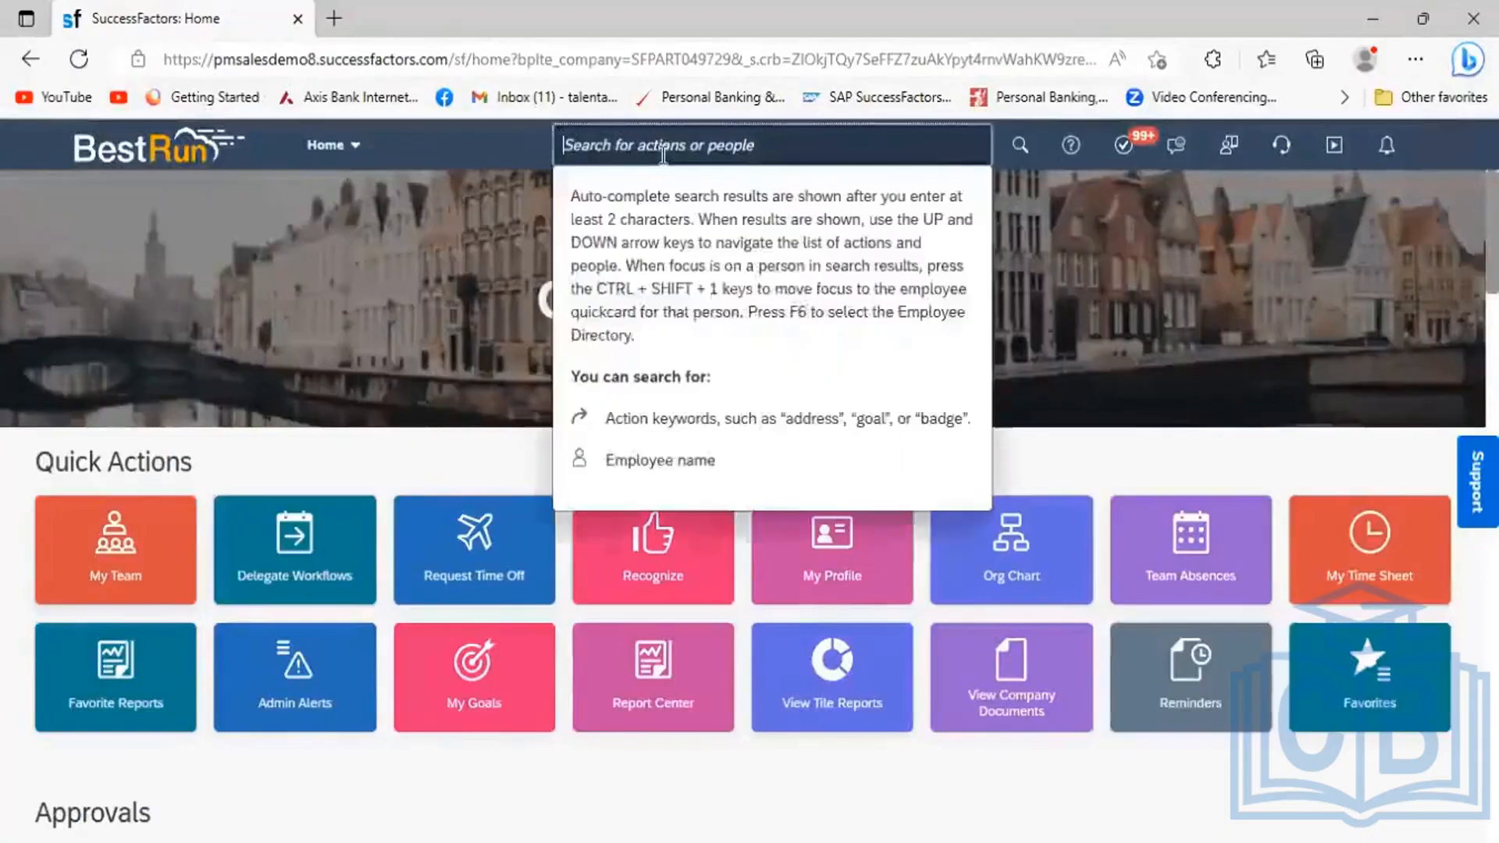
{"action": "type", "text": "Manage"}
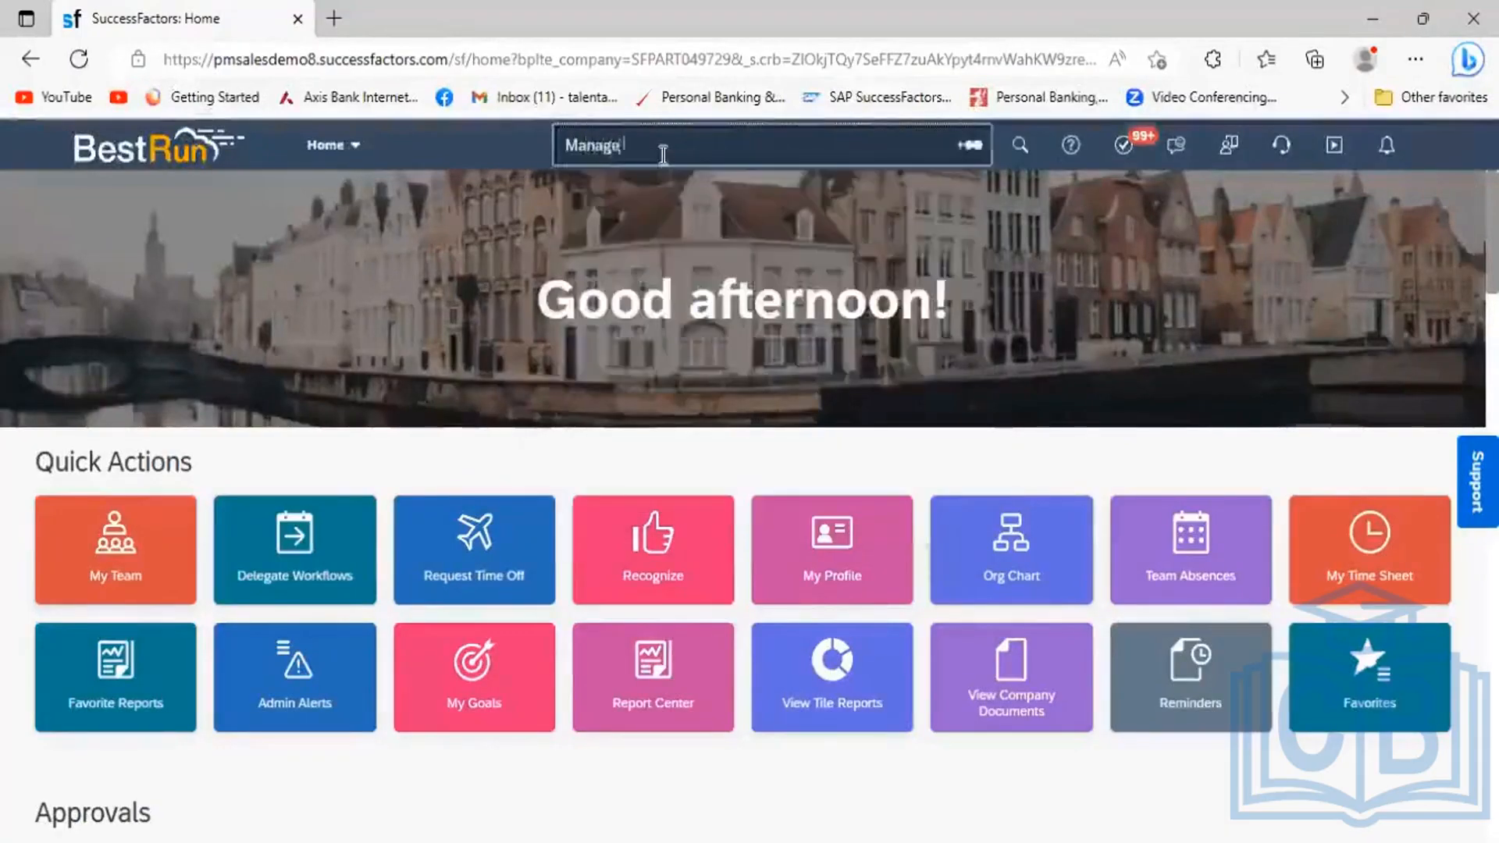
{"action": "type", "text": " org o"}
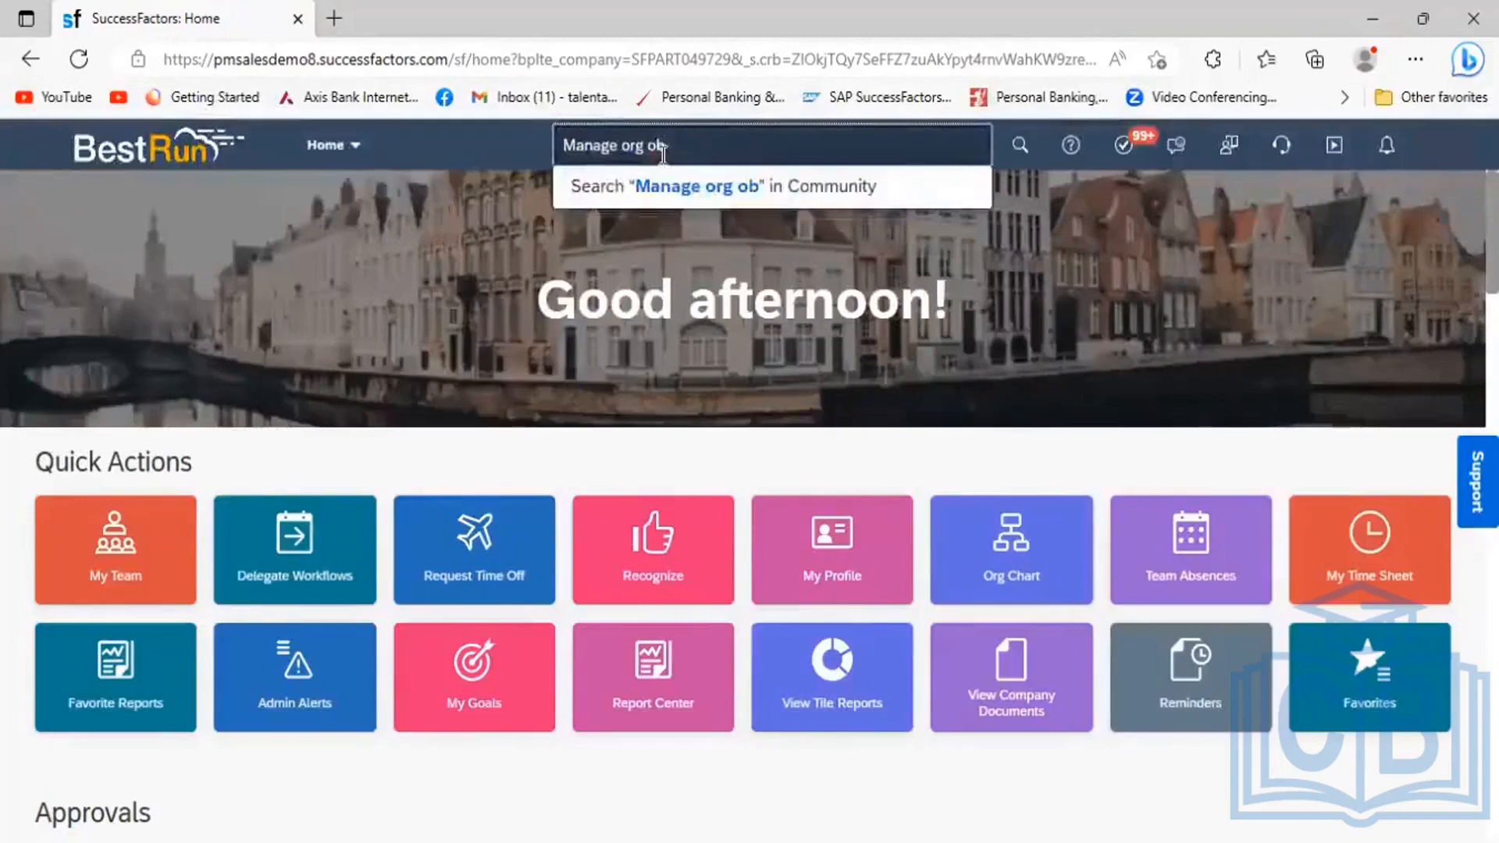
{"action": "type", "text": "b"}
{"action": "key", "text": "BackSpace"}
{"action": "key", "text": "BackSpace"}
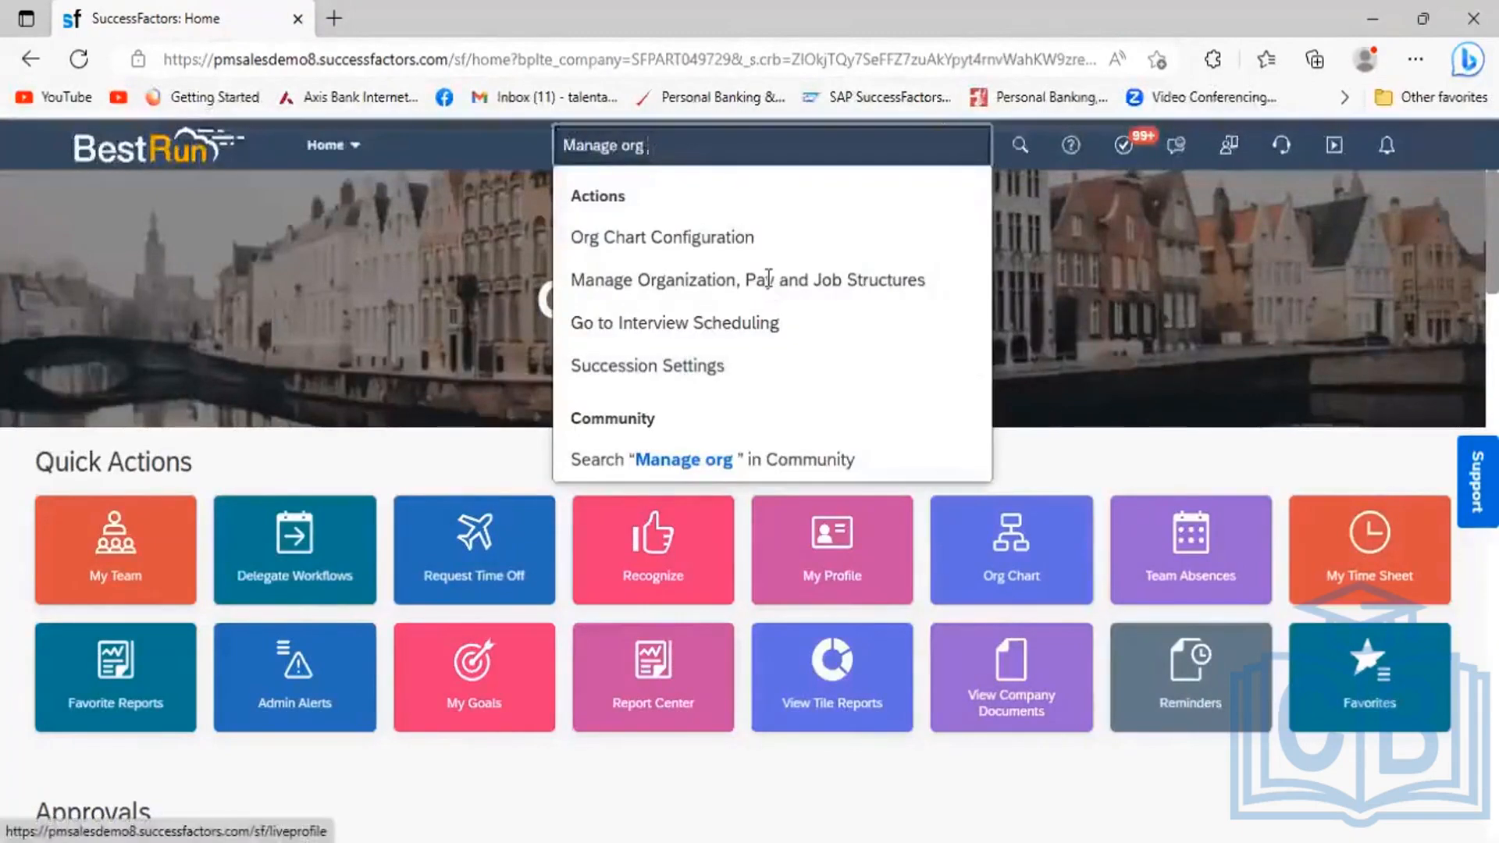
{"action": "left_click", "coordinate": [768, 279]}
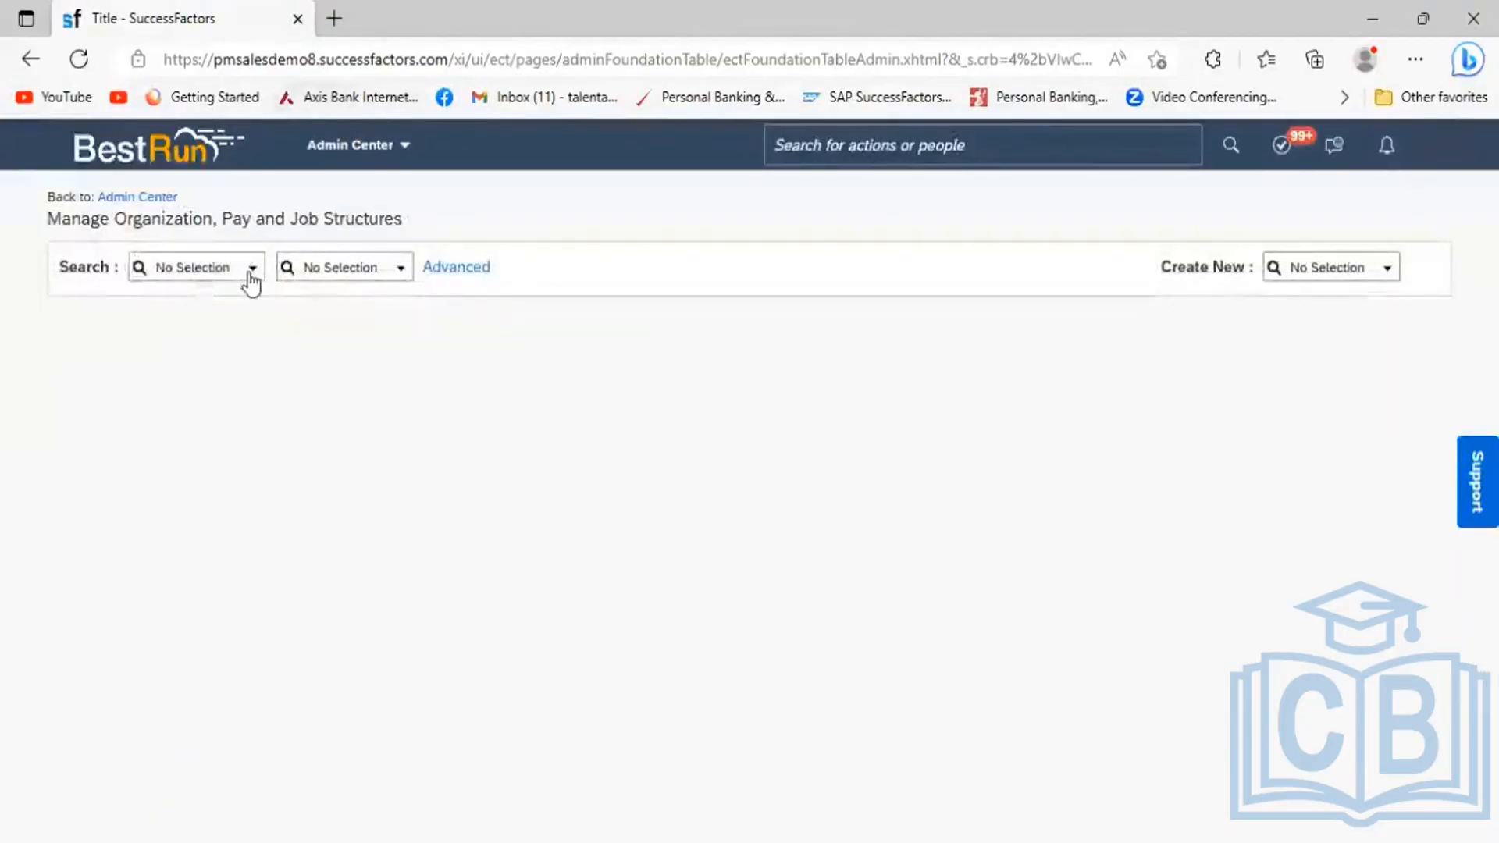
Search the Workflow structures and display the Address Change (AddressChange) record.
{"action": "left_click", "coordinate": [195, 267]}
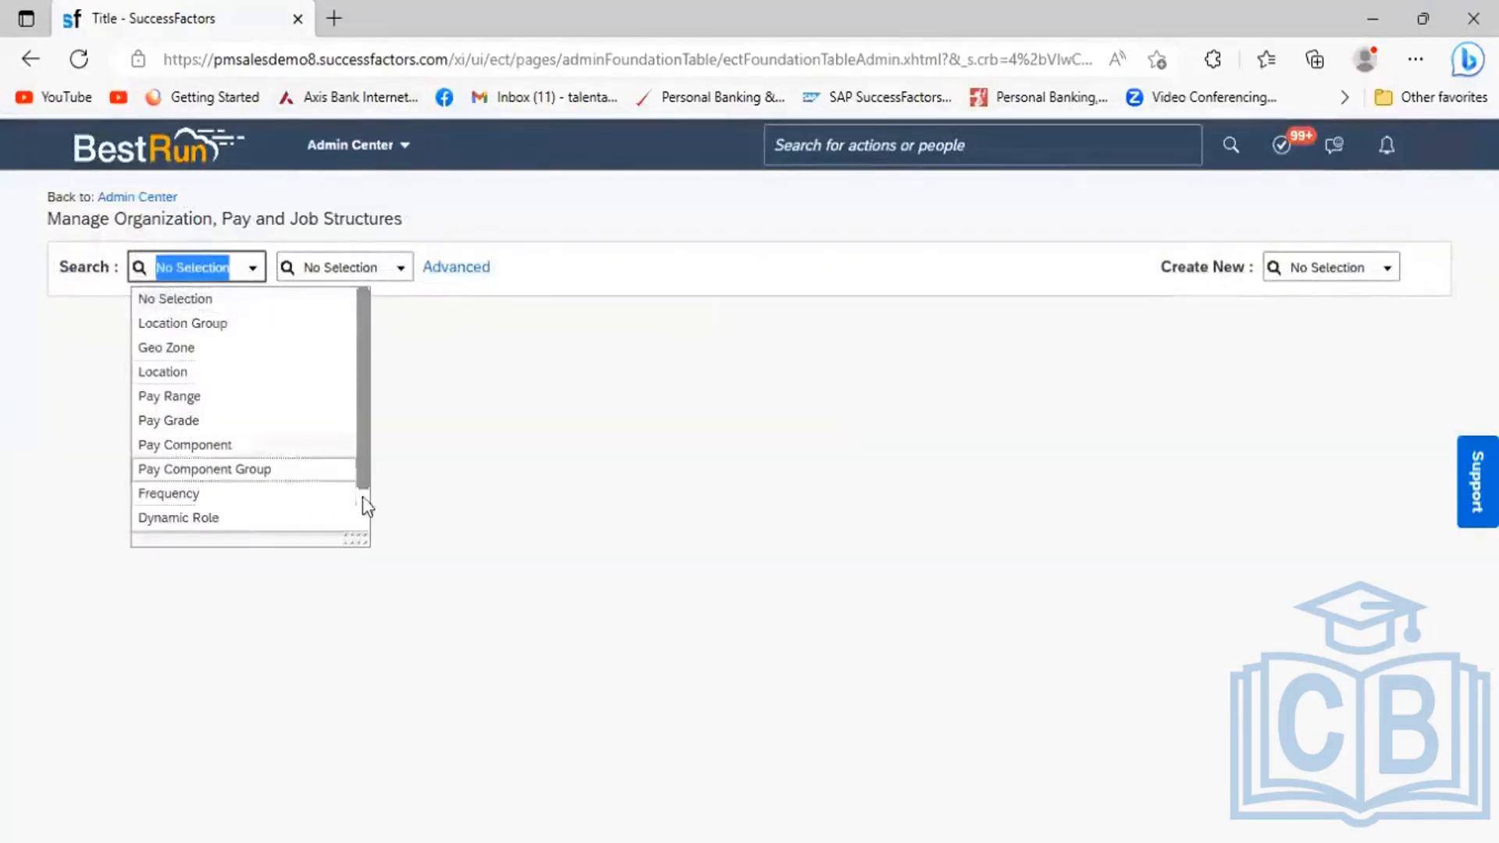
{"action": "scroll", "coordinate": [234, 503], "scroll_direction": "down", "scroll_amount": 1}
{"action": "left_click", "coordinate": [192, 495]}
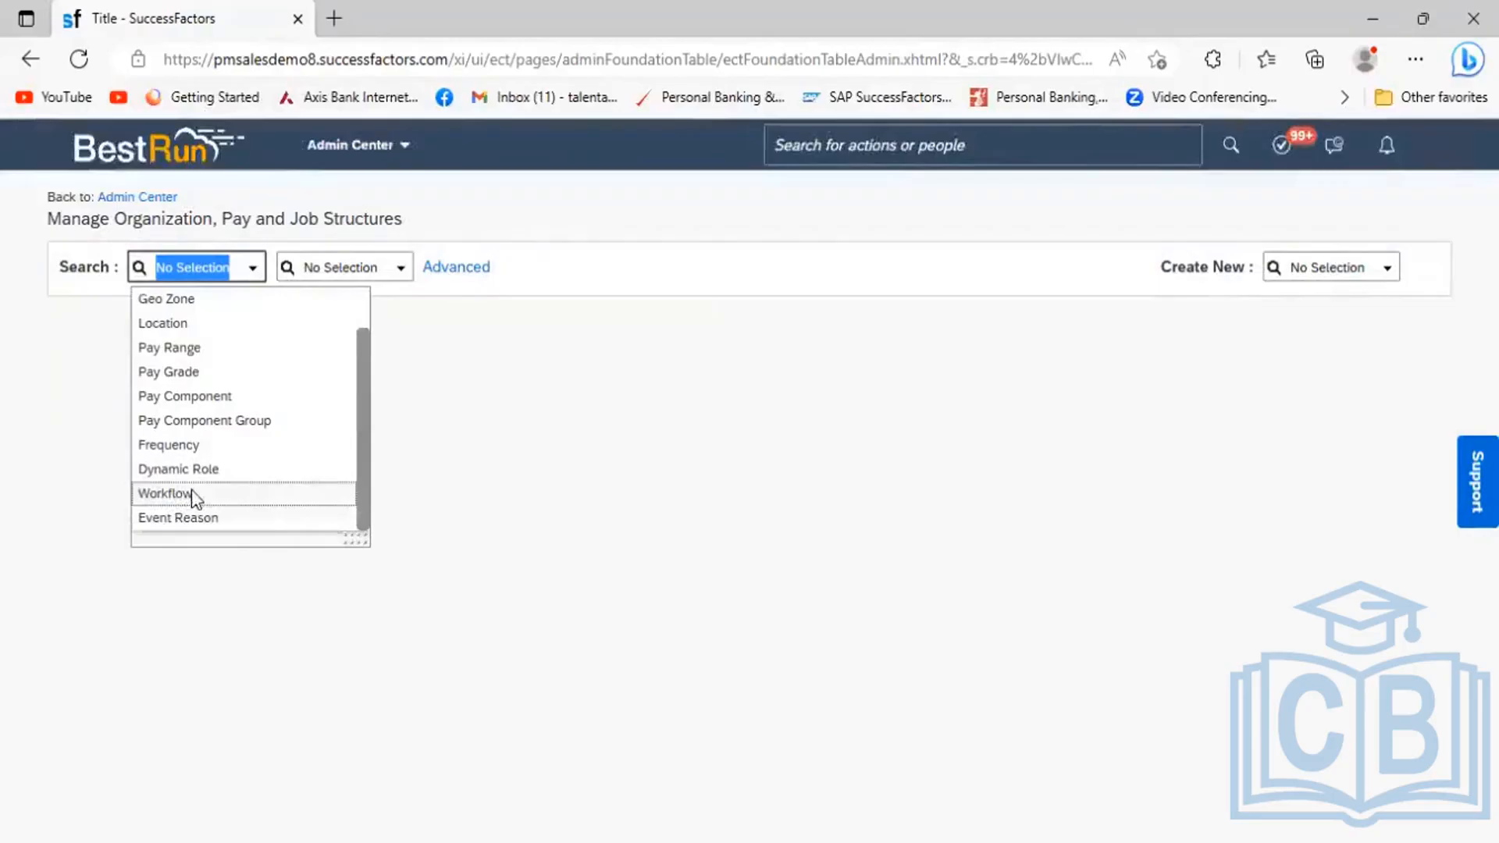
{"action": "left_click", "coordinate": [387, 269]}
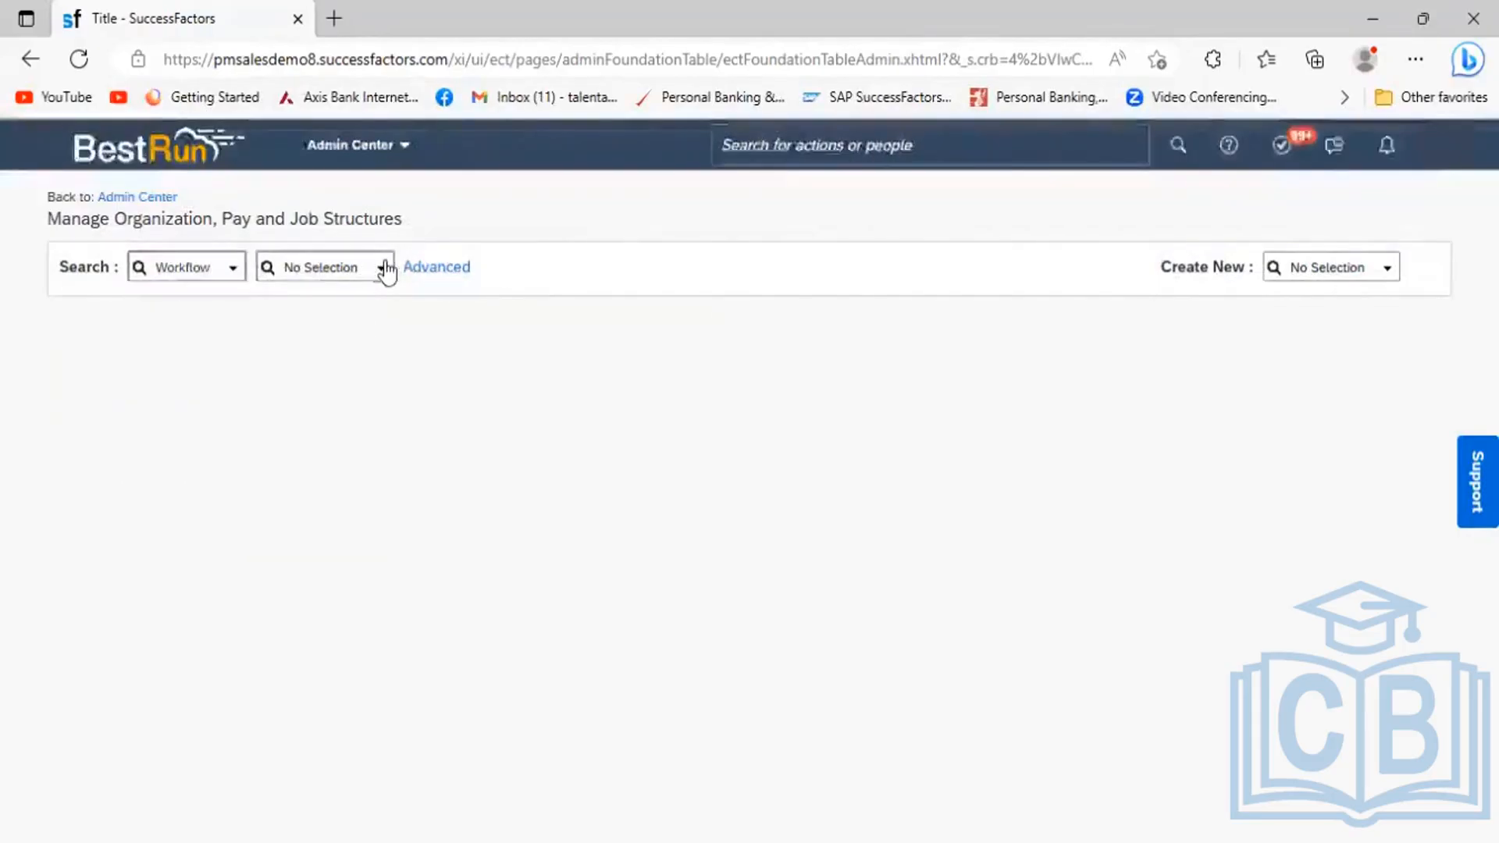
{"action": "left_click", "coordinate": [382, 268]}
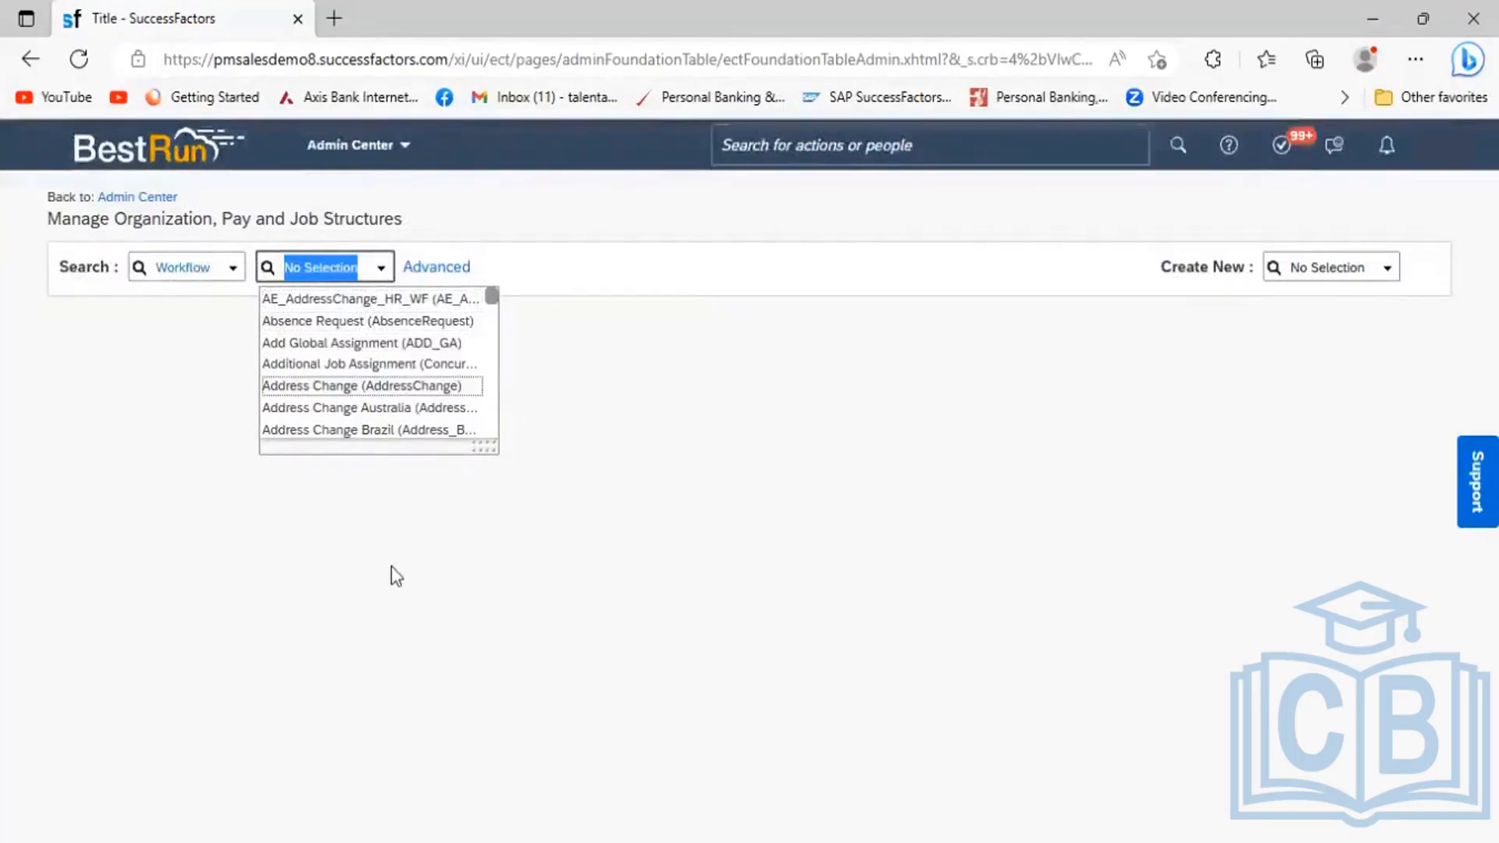
{"action": "key", "text": "Return"}
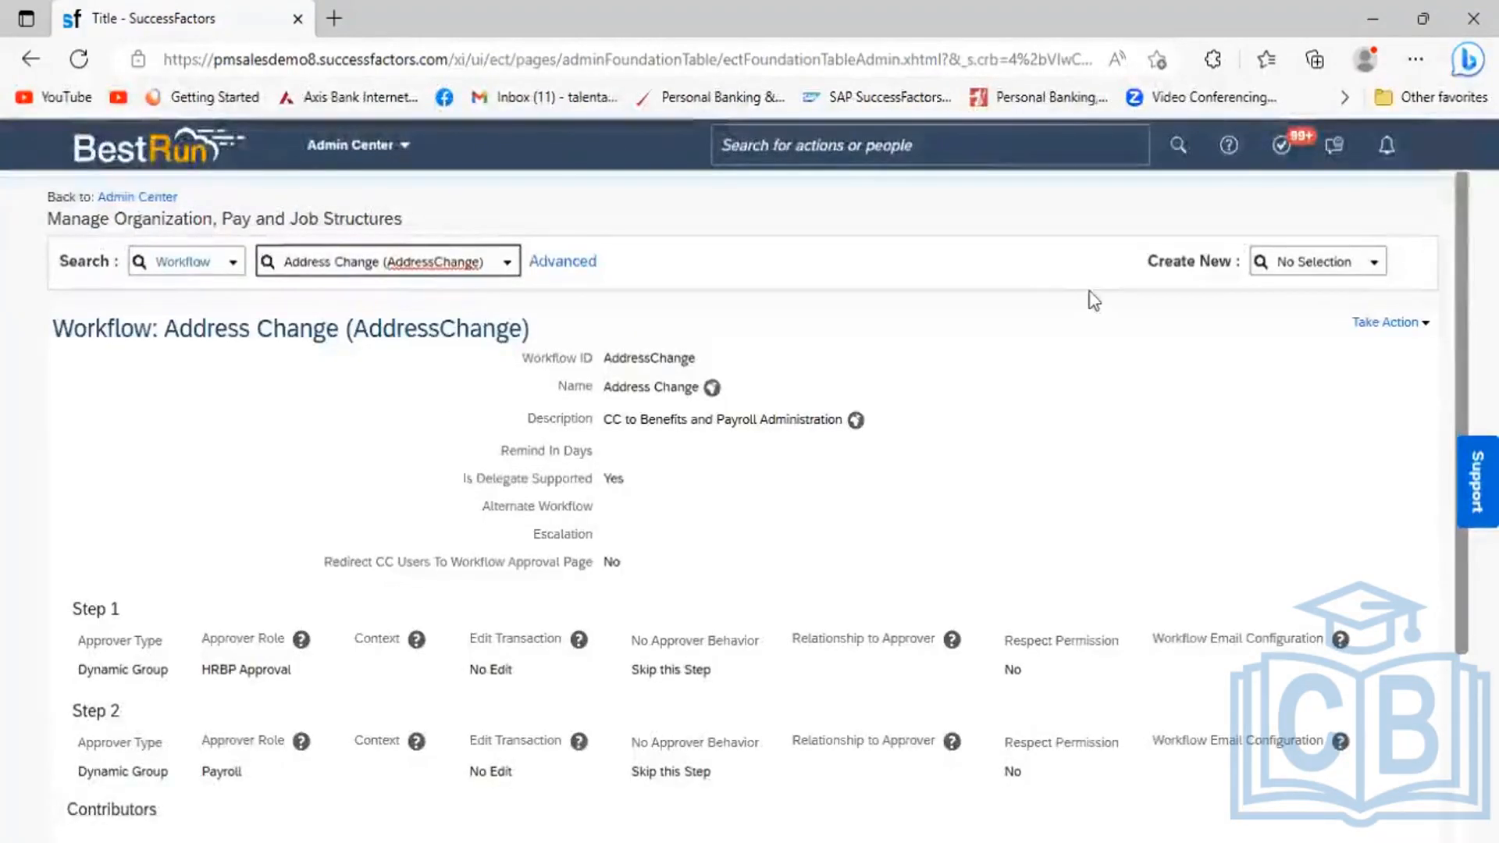
Open the Address Change workflow for correction and review its approver steps, Contributors and Cc Role sections.
{"action": "left_click", "coordinate": [1427, 328]}
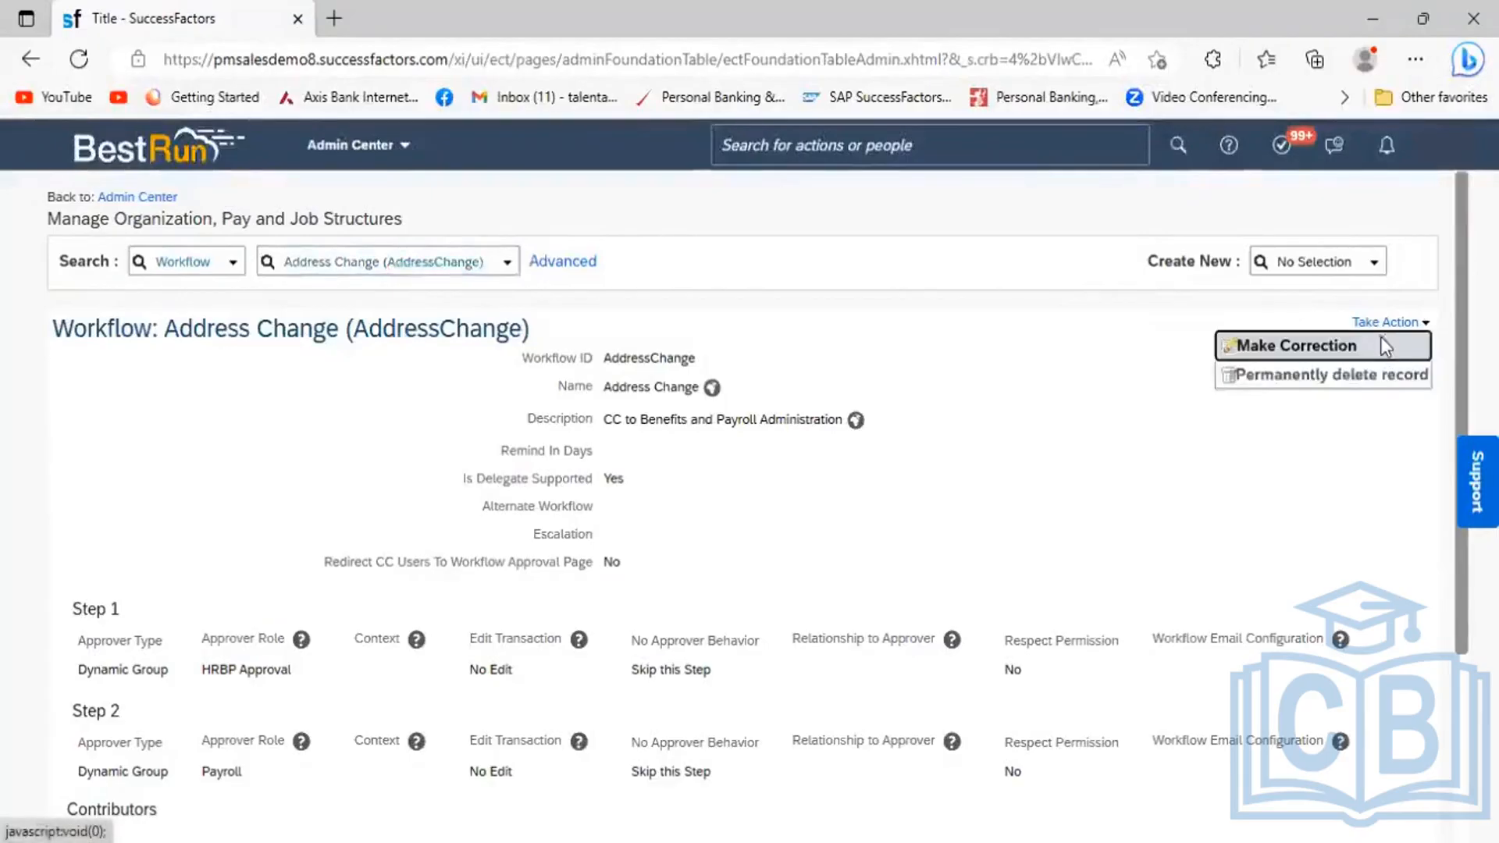
{"action": "left_click", "coordinate": [1385, 346]}
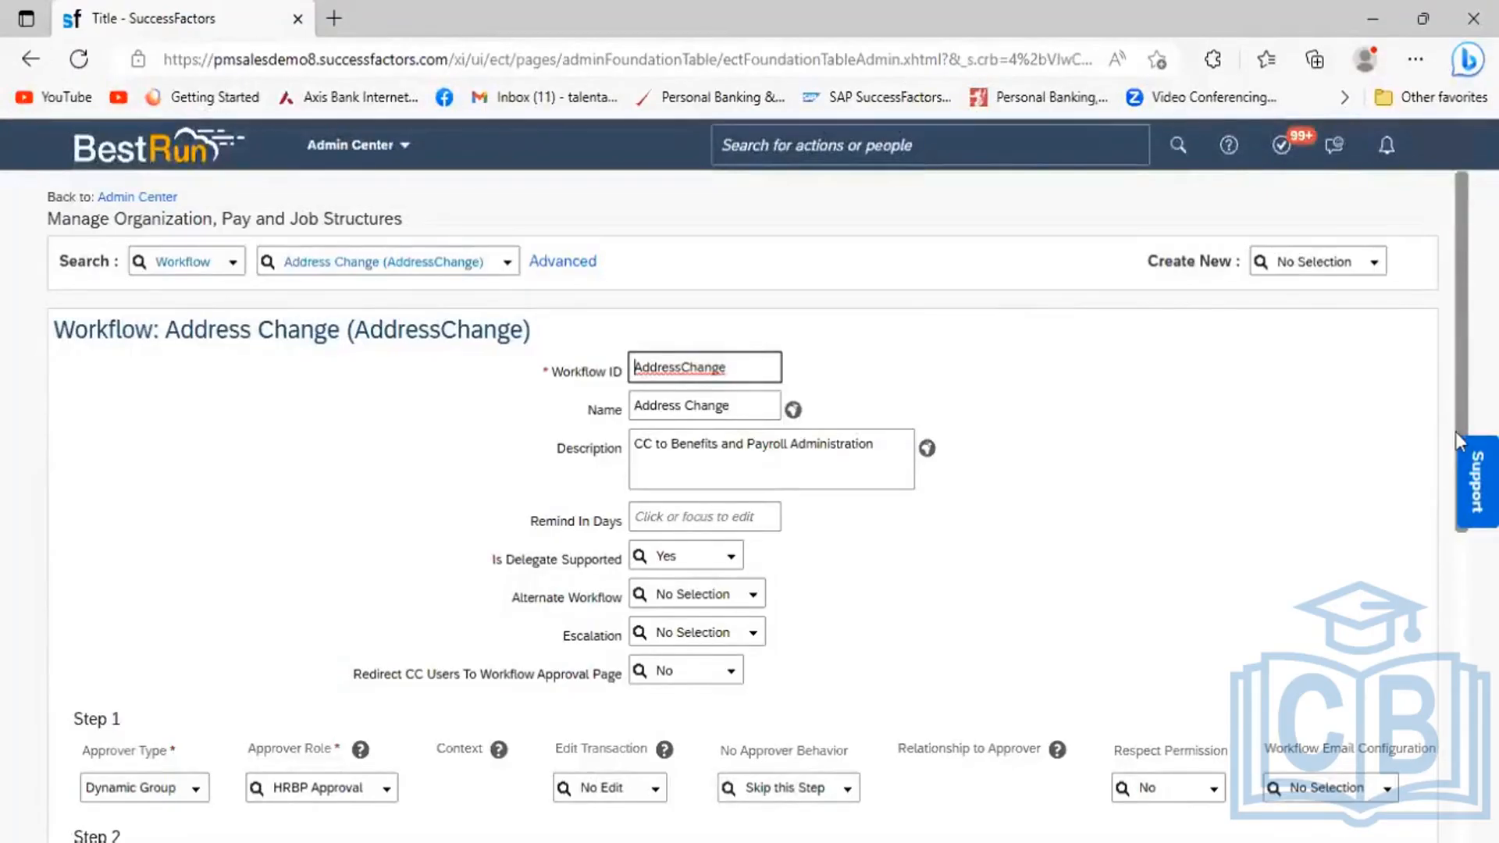
{"action": "scroll", "coordinate": [1455, 433], "scroll_direction": "down", "scroll_amount": 1}
{"action": "scroll", "coordinate": [1456, 432], "scroll_direction": "down", "scroll_amount": 3}
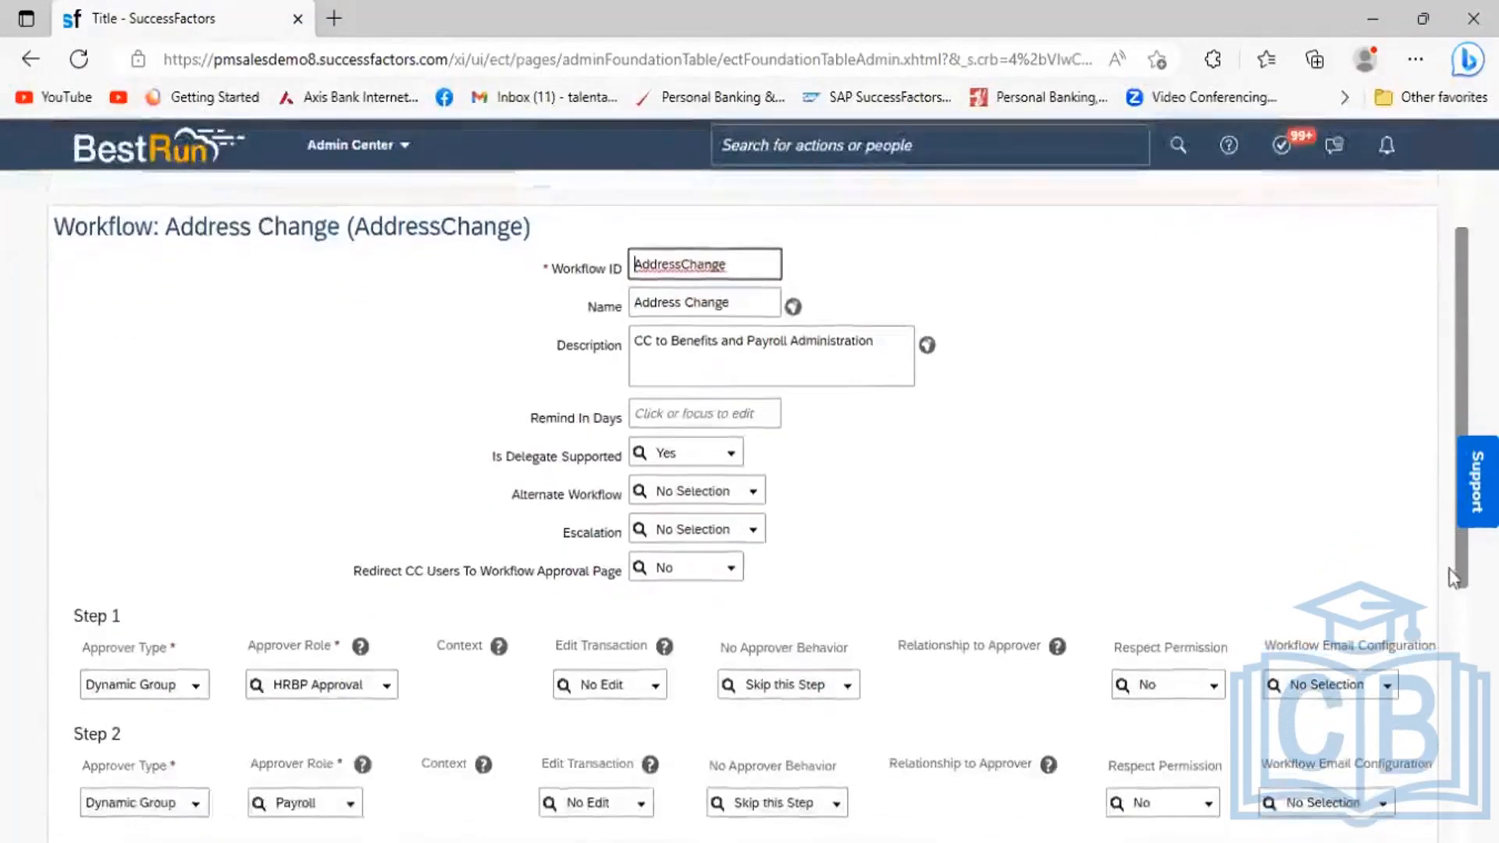
{"action": "scroll", "coordinate": [1450, 581], "scroll_direction": "down", "scroll_amount": 3}
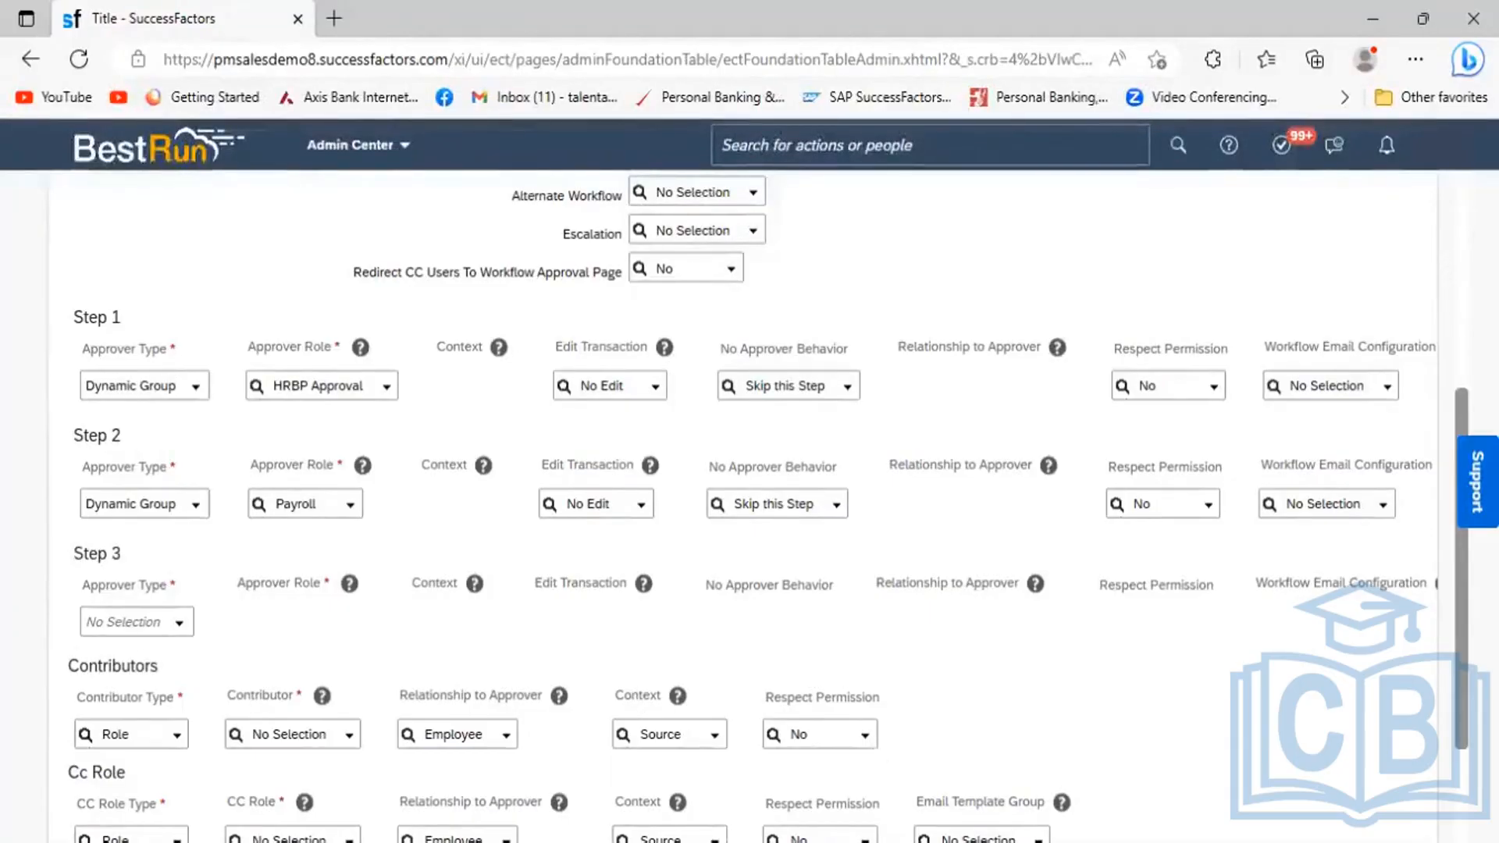
Switch back to the Excel notes and wrap the text about six approver levels in C538.
{"action": "key", "text": "alt+Tab"}
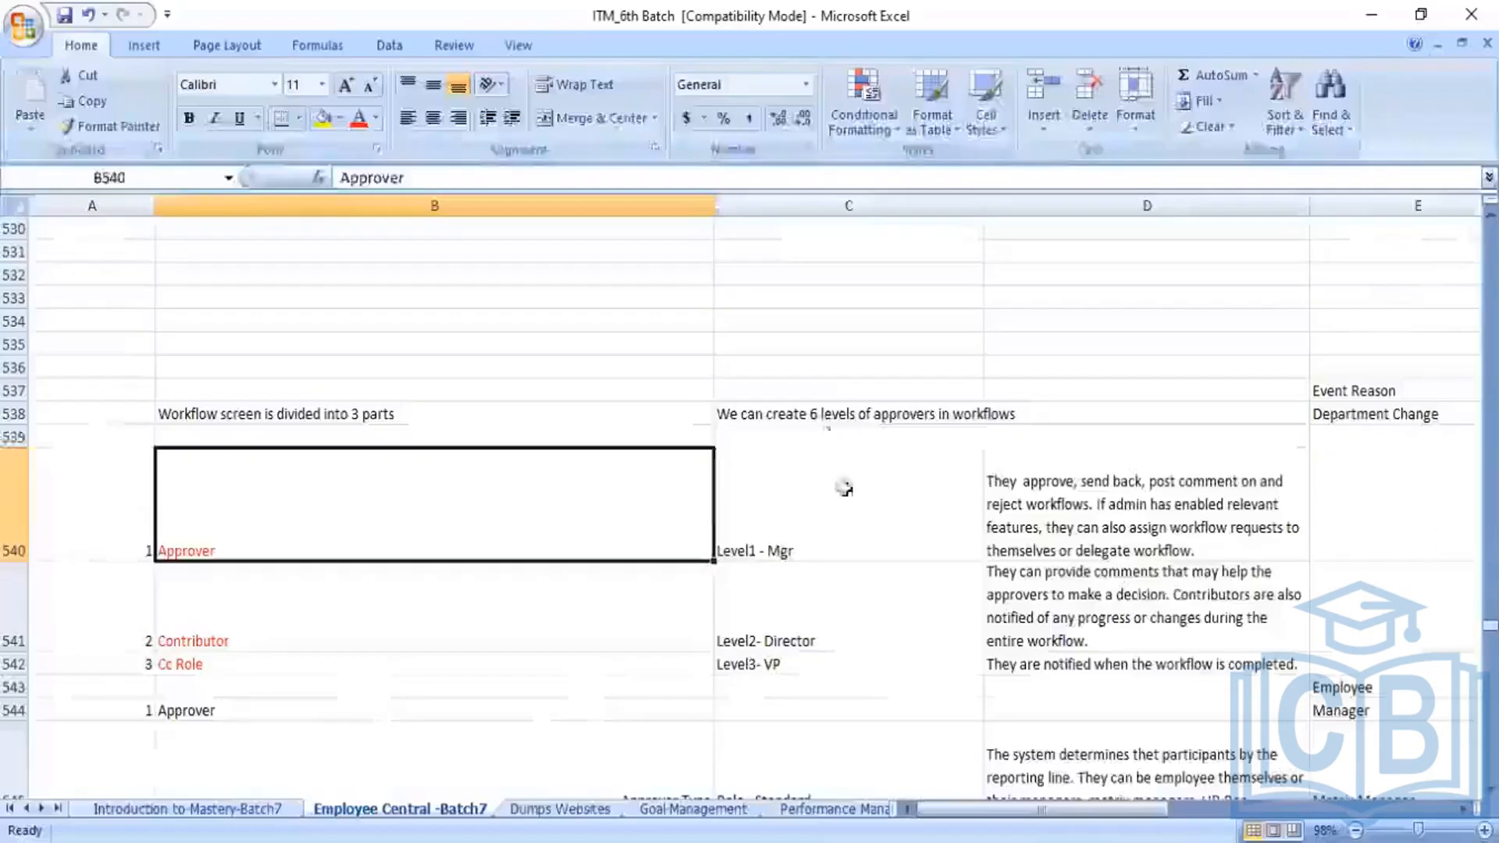
{"action": "key", "text": "Up"}
{"action": "key", "text": "Up"}
{"action": "key", "text": "Right"}
{"action": "left_click", "coordinate": [556, 81]}
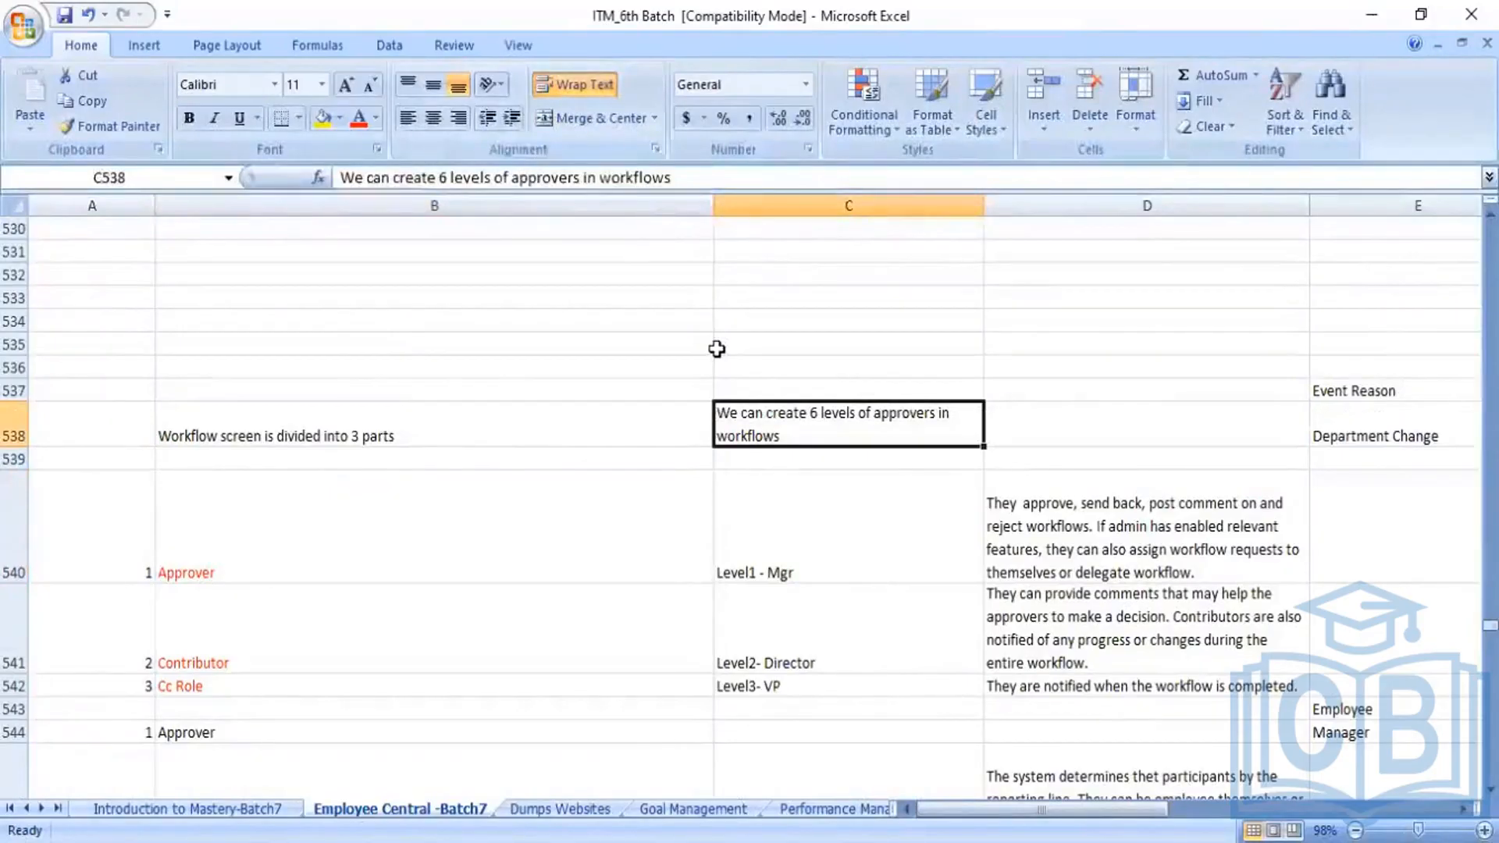
Read the Approver entry in row 540 together with its description in D540.
{"action": "key", "text": "Down"}
{"action": "key", "text": "Down"}
{"action": "key", "text": "Down"}
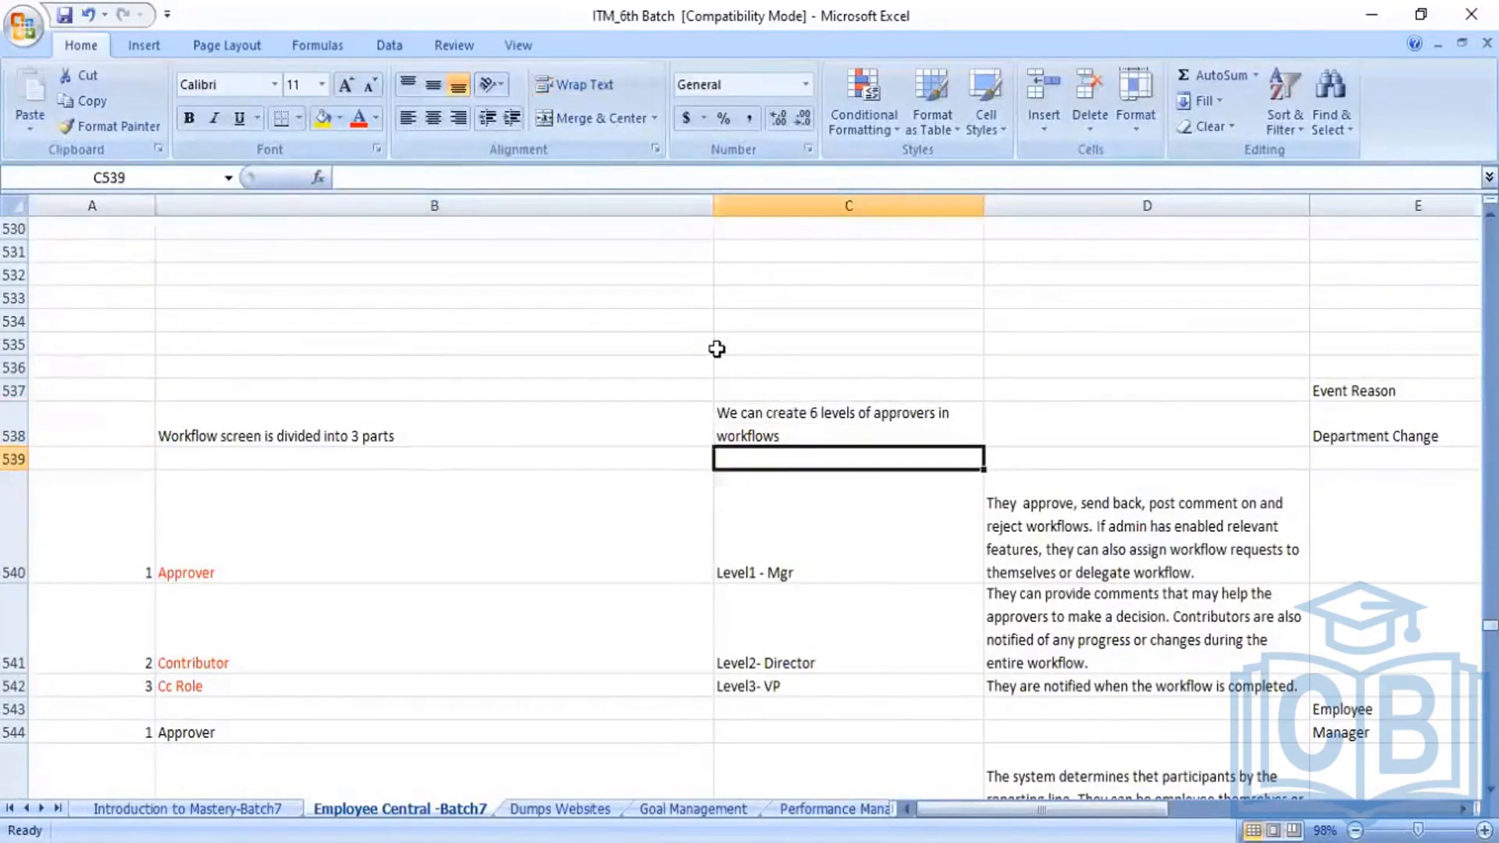
{"action": "key", "text": "Up"}
{"action": "key", "text": "Left"}
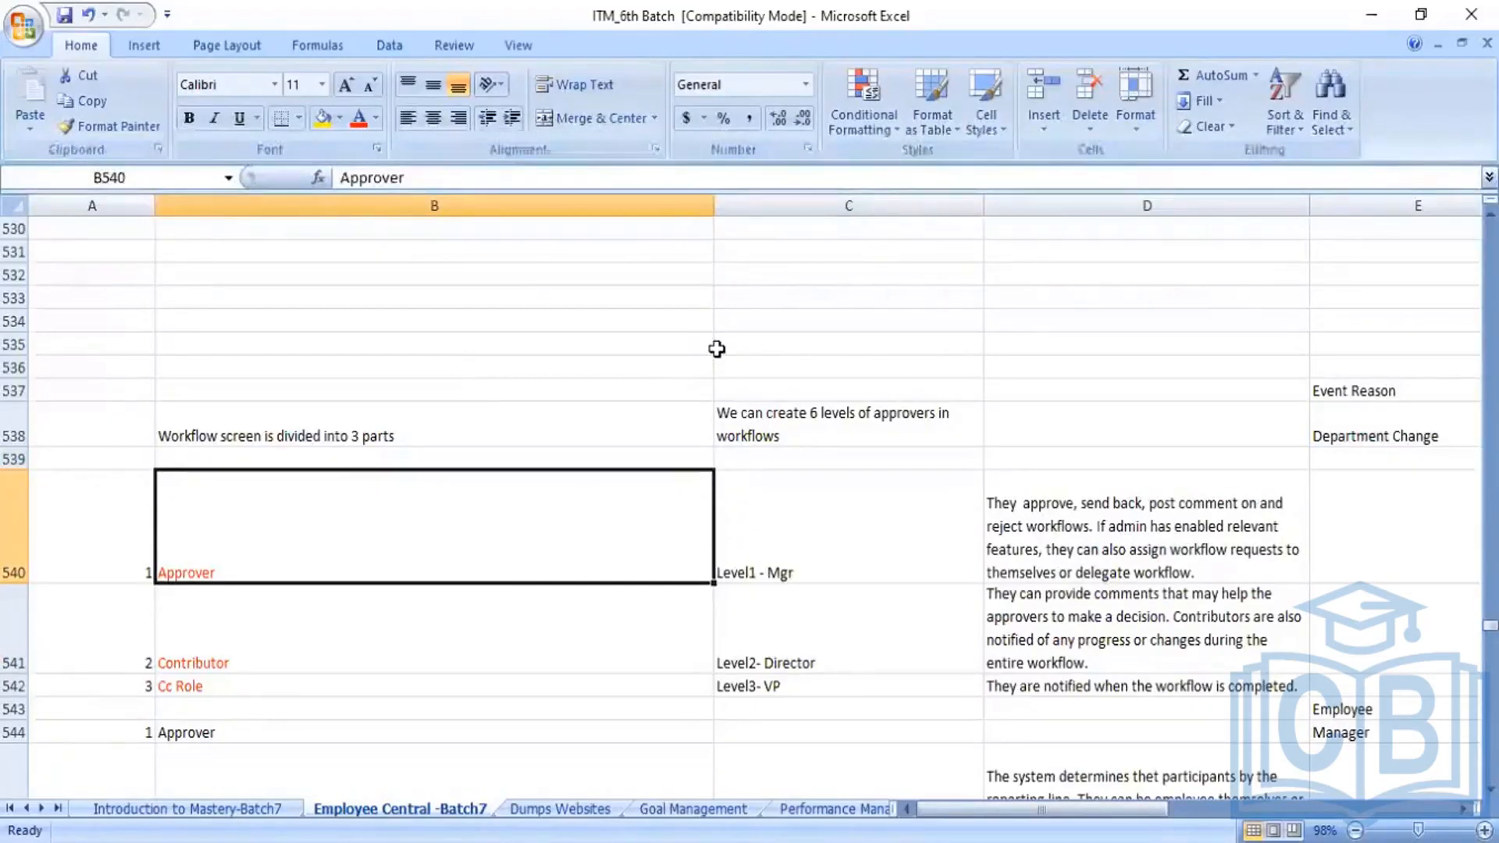
{"action": "key", "text": "Right"}
{"action": "key", "text": "Right"}
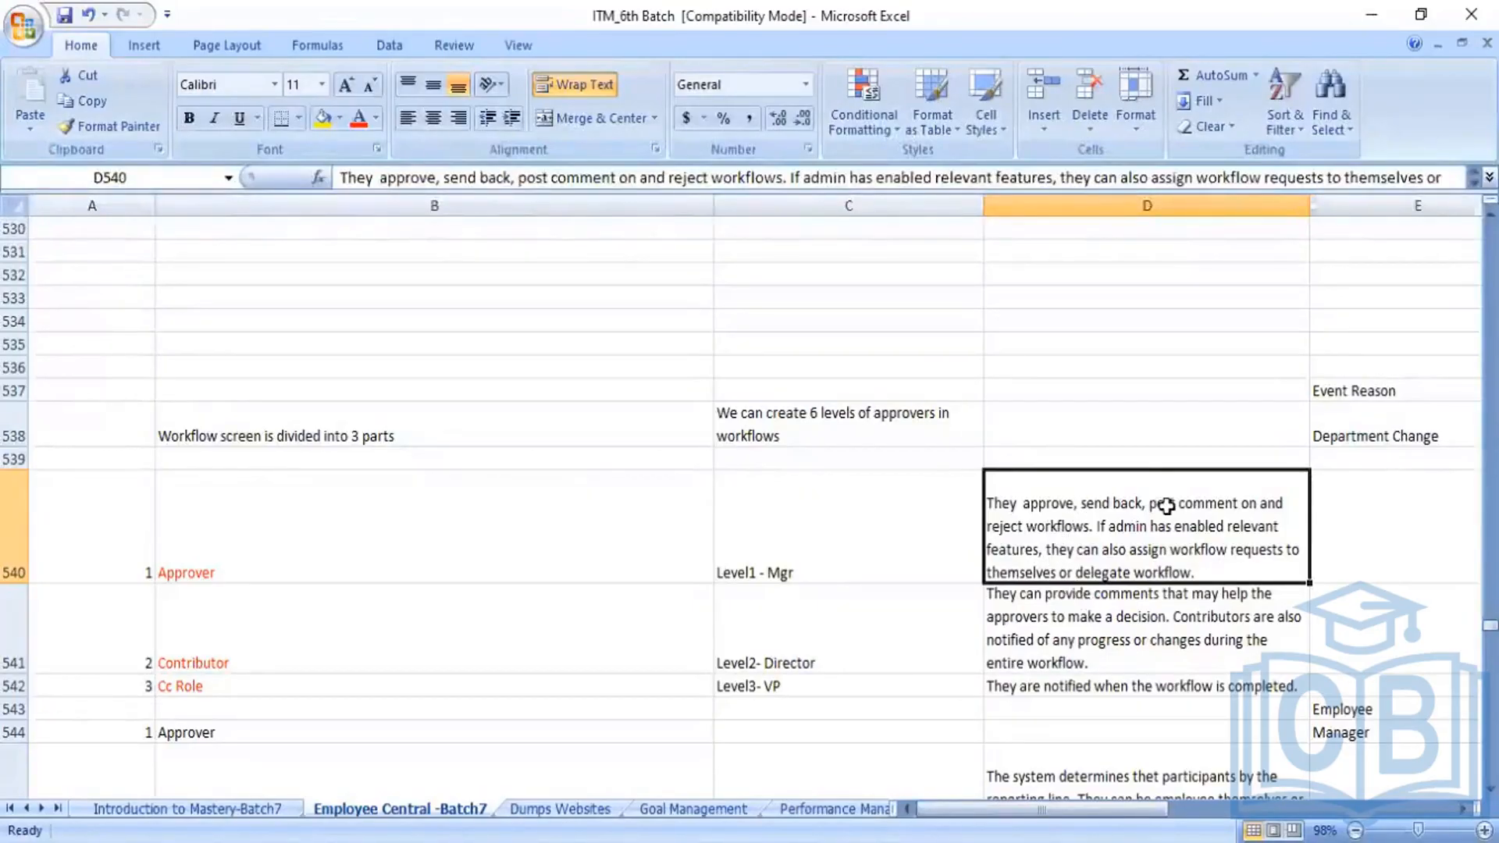
{"action": "left_click", "coordinate": [328, 564]}
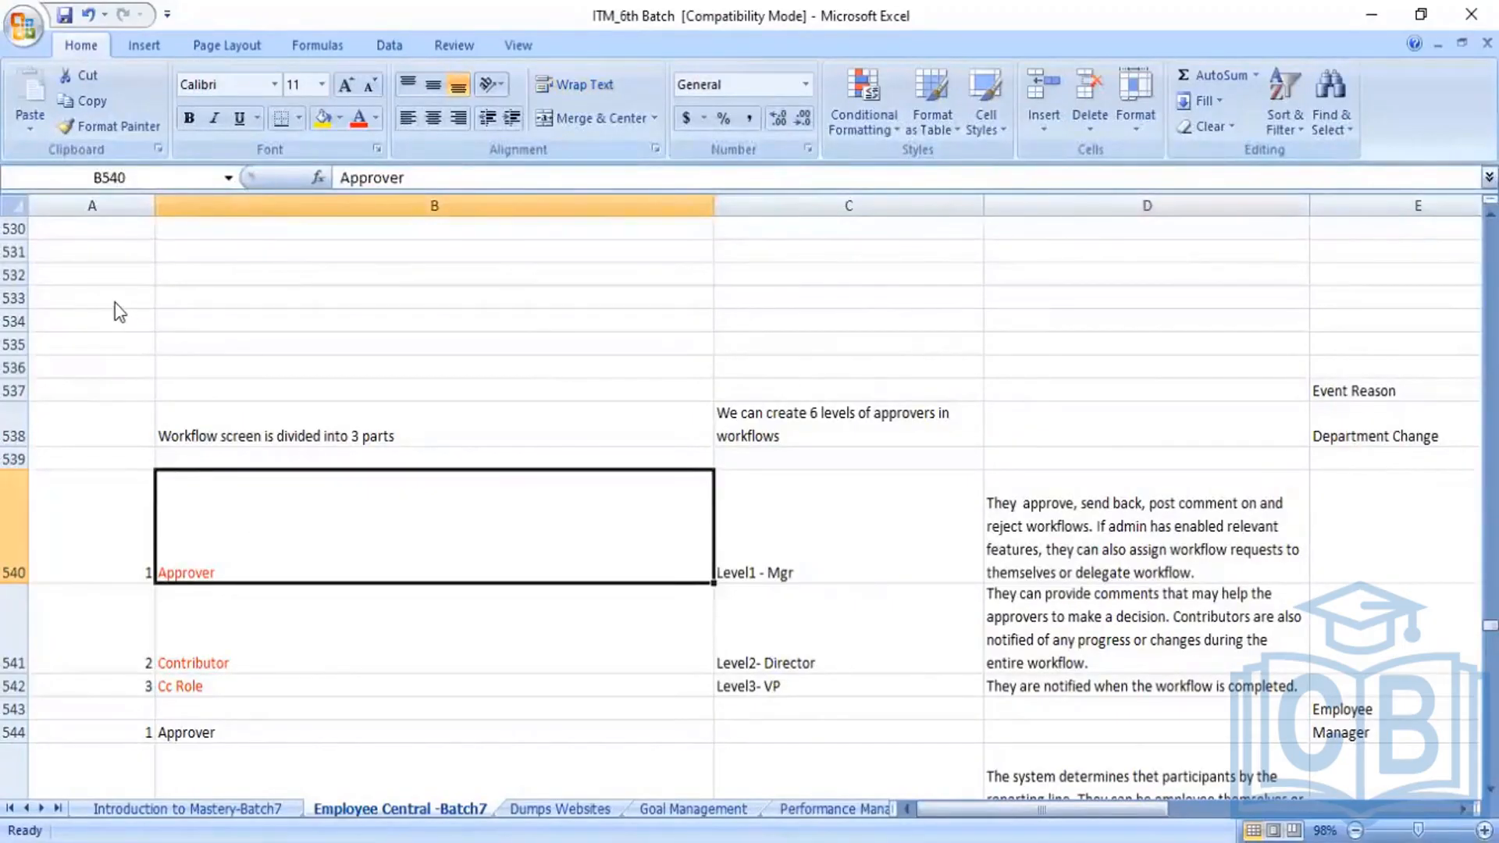
Highlight the Contributors heading in the SuccessFactors workflow form, then return to the Excel notes.
{"action": "key", "text": "alt+Tab"}
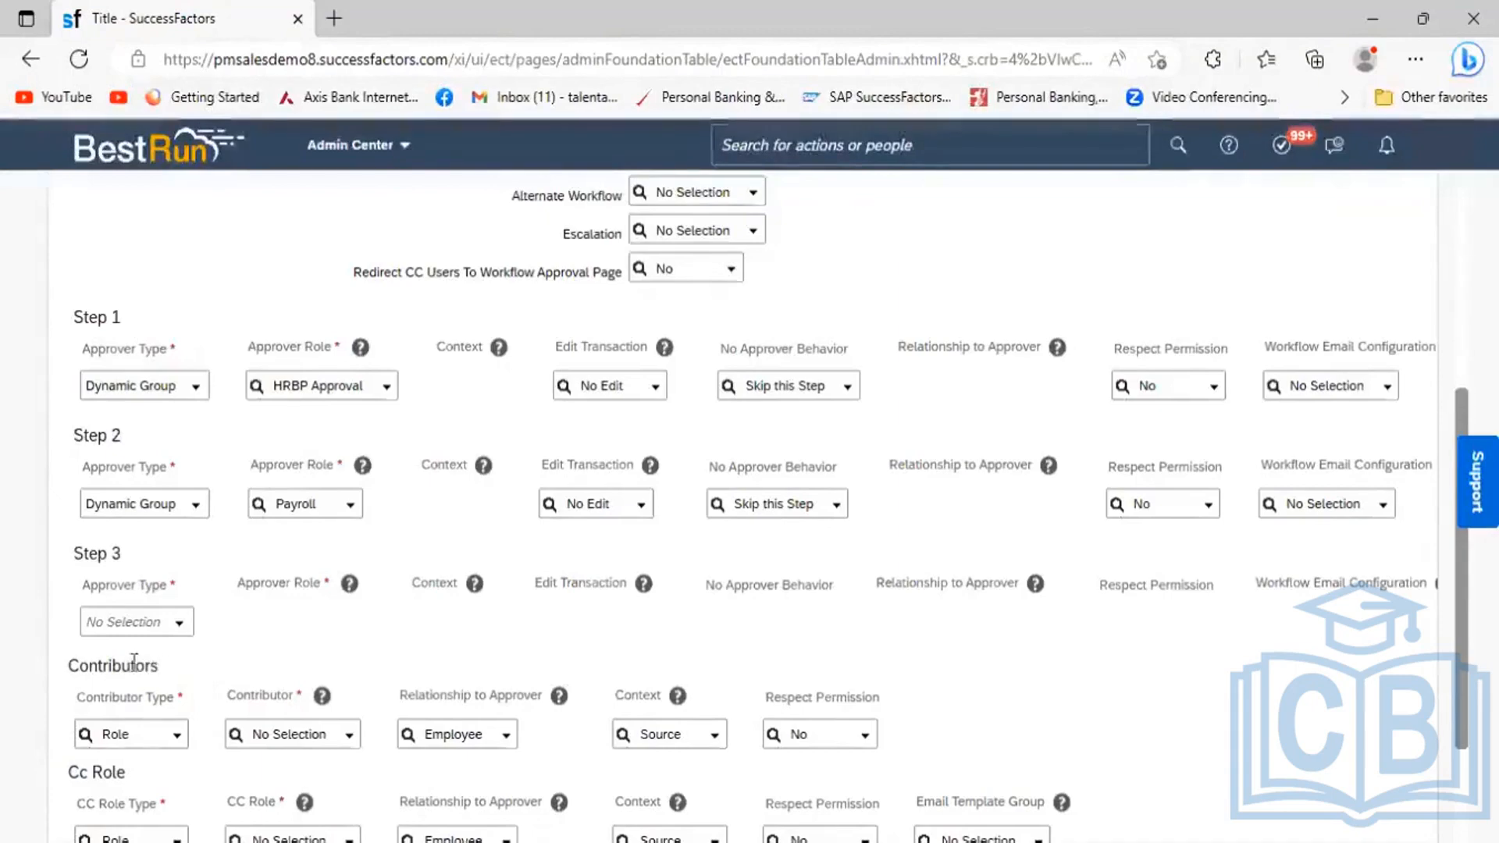
{"action": "double_click", "coordinate": [74, 662]}
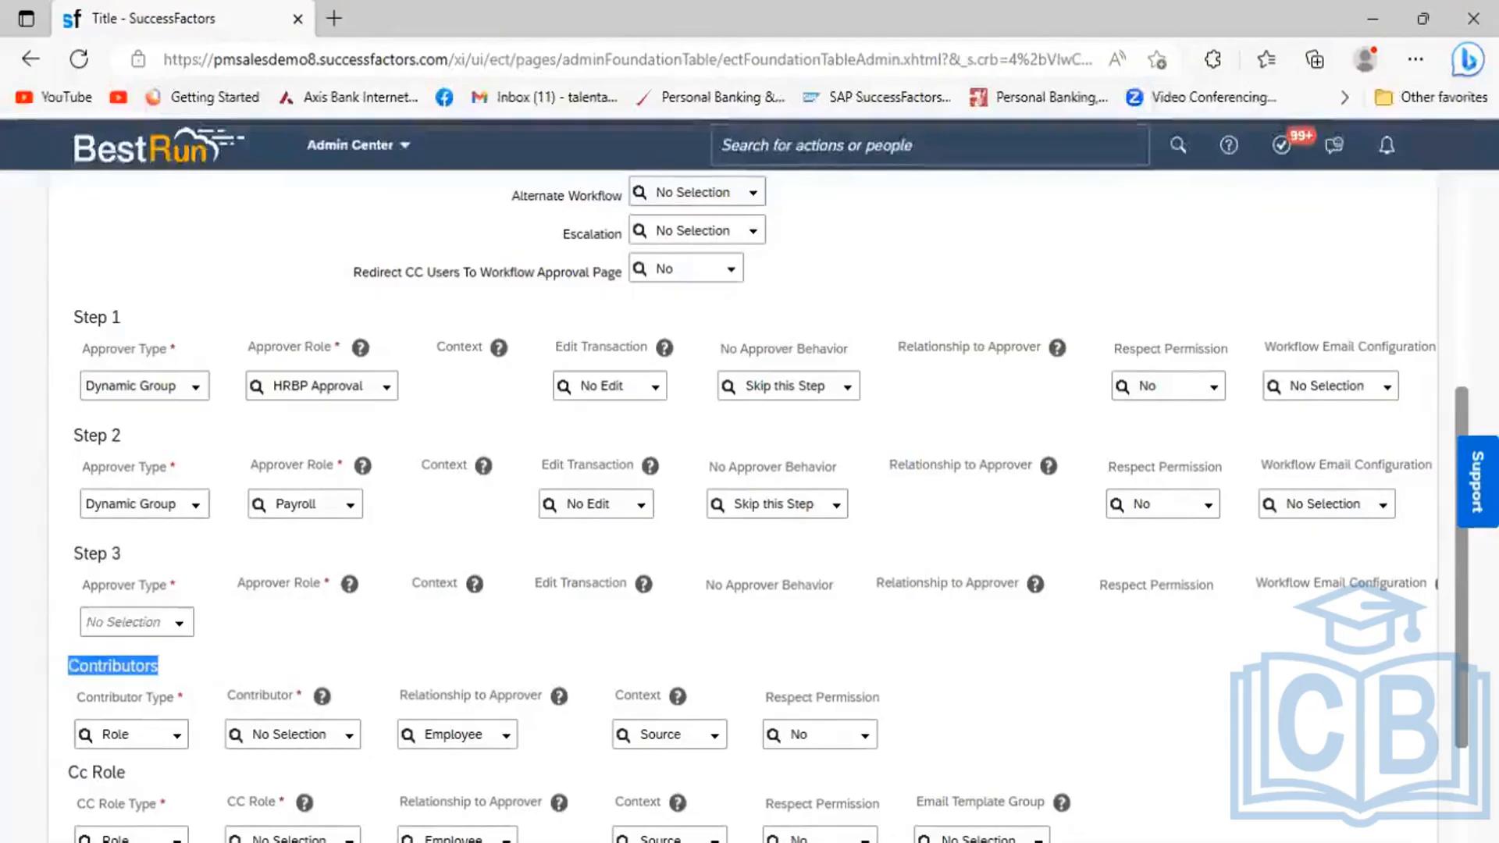
{"action": "key", "text": "alt+Tab"}
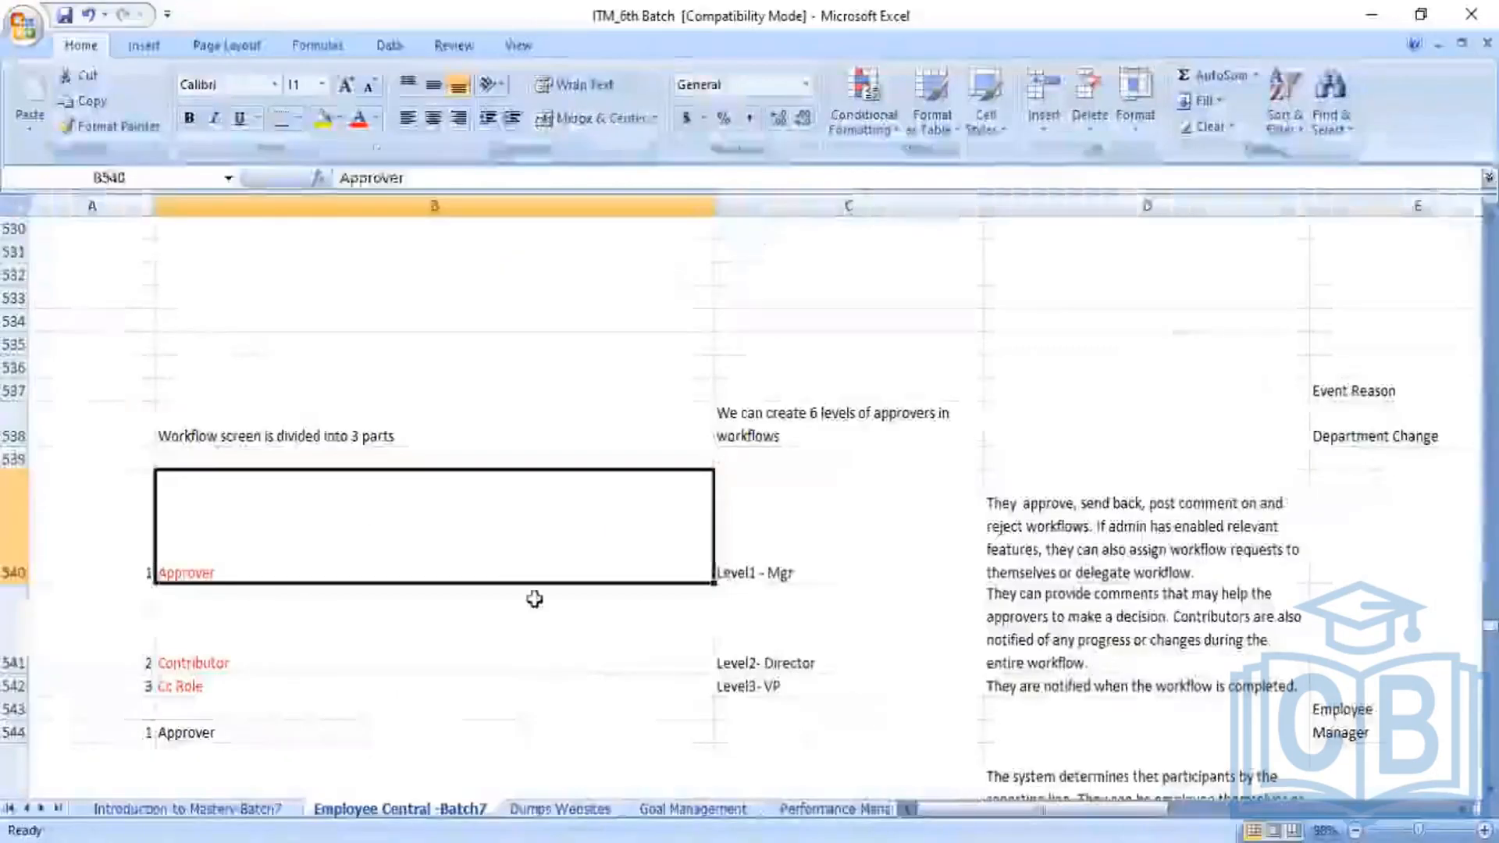
Read the Contributor entry in row 541 together with its description in D541.
{"action": "left_click", "coordinate": [515, 607]}
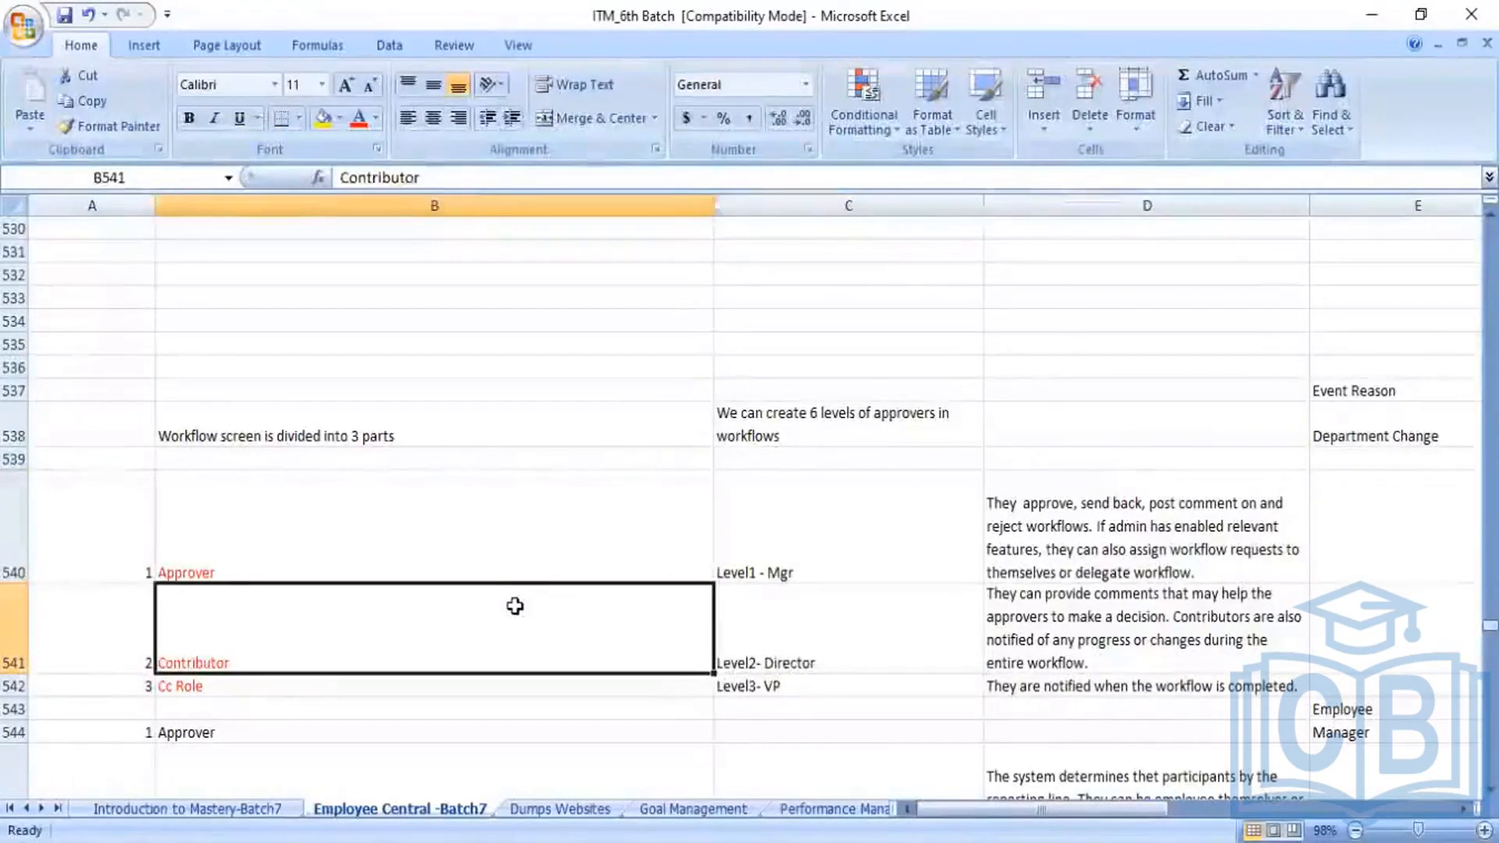
{"action": "key", "text": "Right"}
{"action": "key", "text": "Right"}
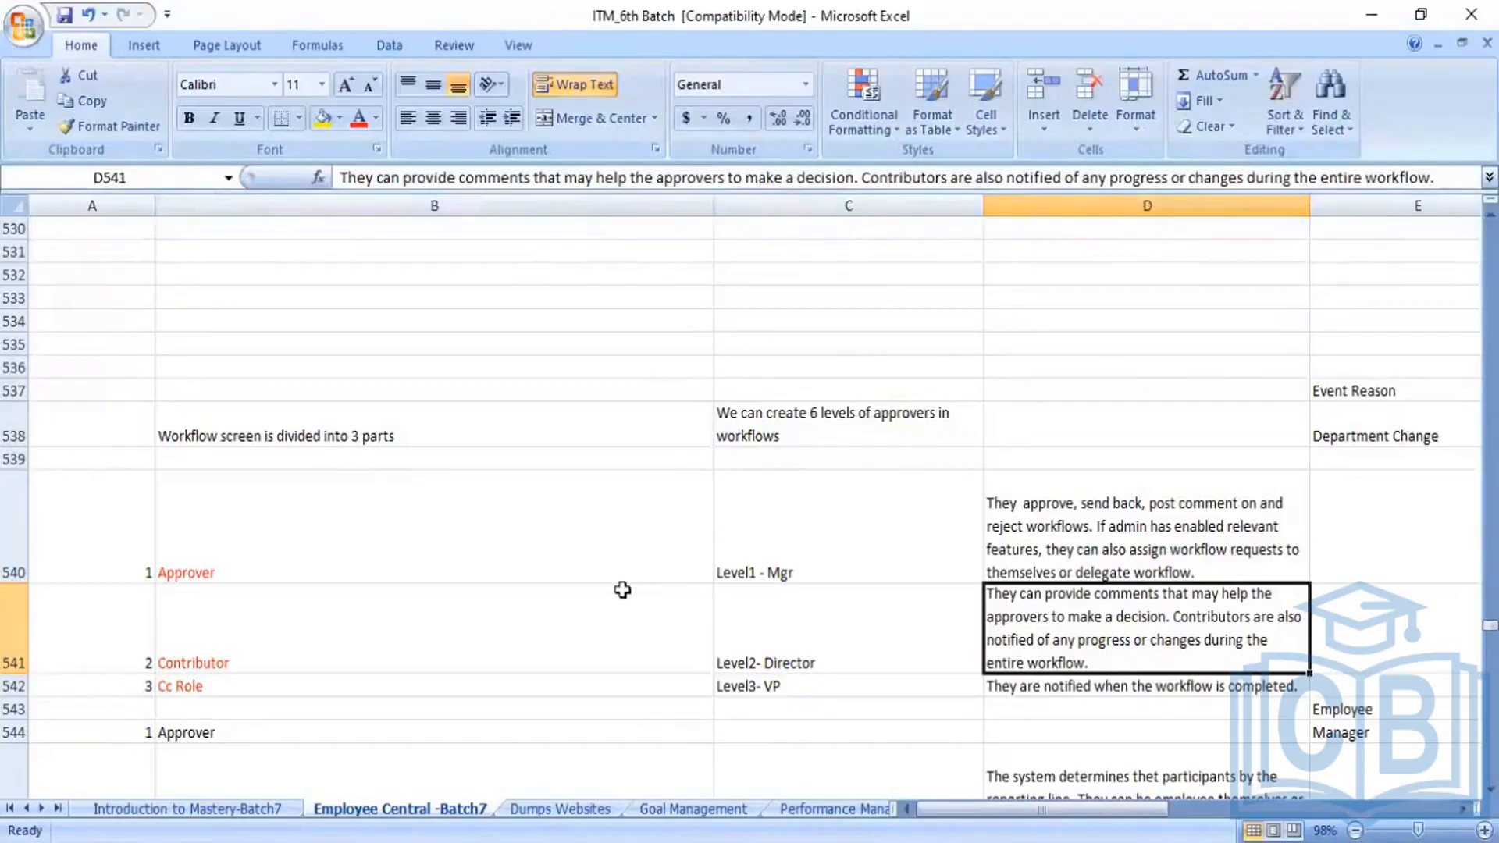
Read the Cc Role entry in row 542 together with its description in D542.
{"action": "left_click", "coordinate": [526, 608]}
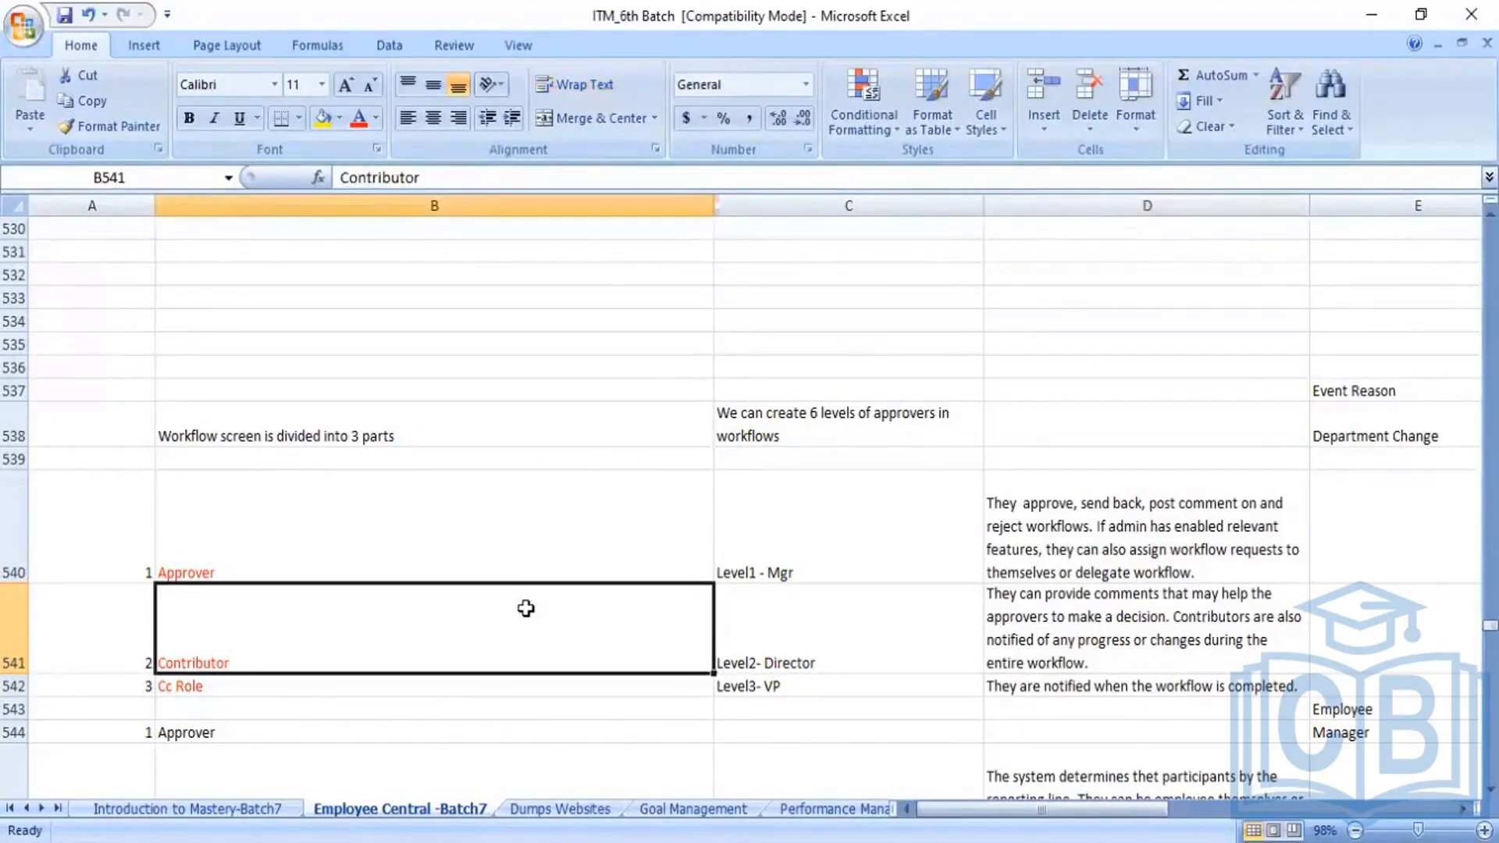
{"action": "key", "text": "Down"}
{"action": "key", "text": "Right"}
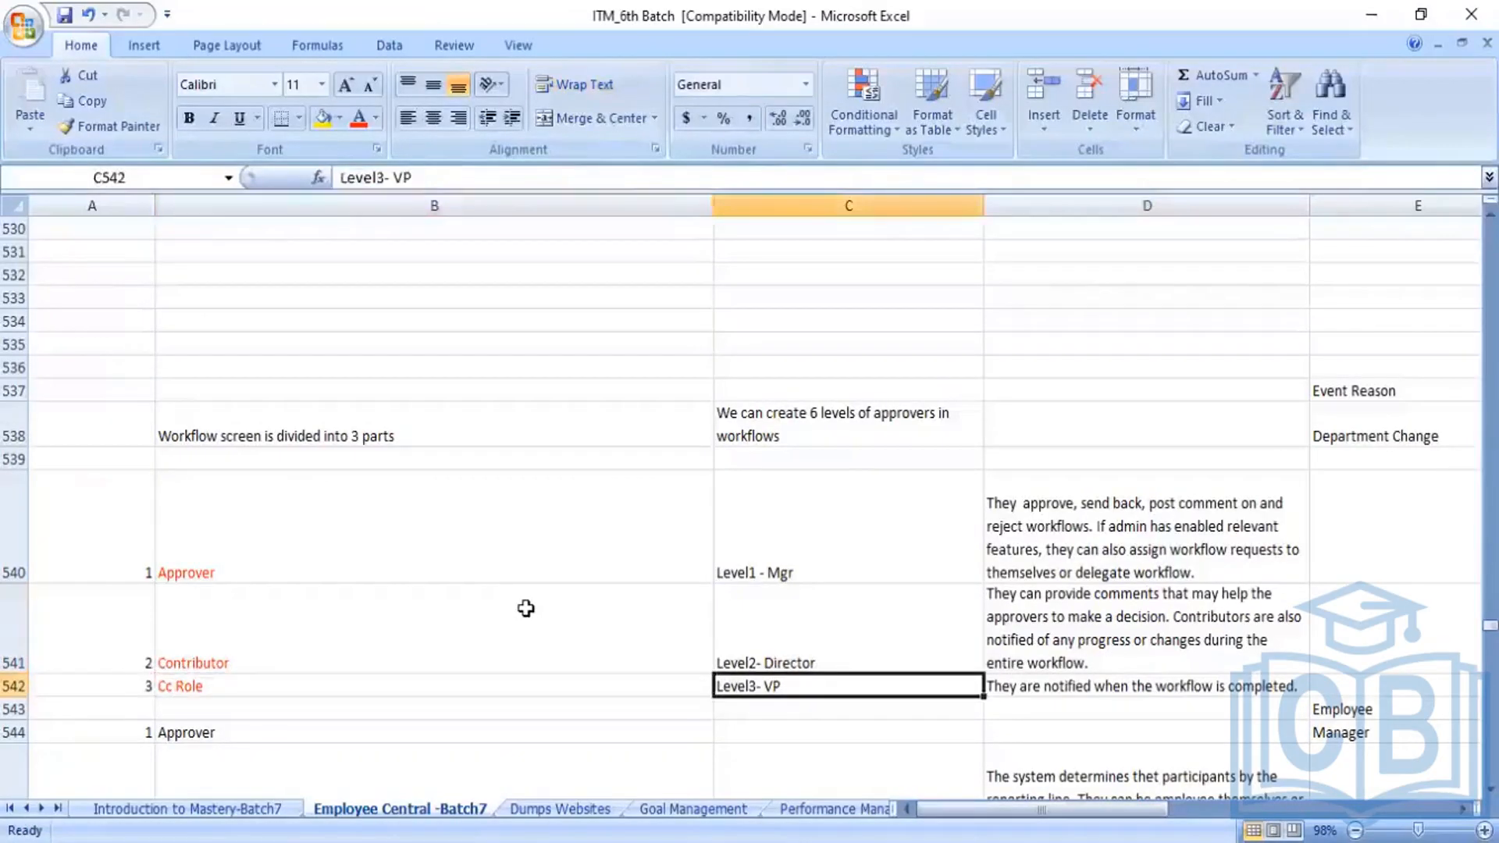
{"action": "key", "text": "Right"}
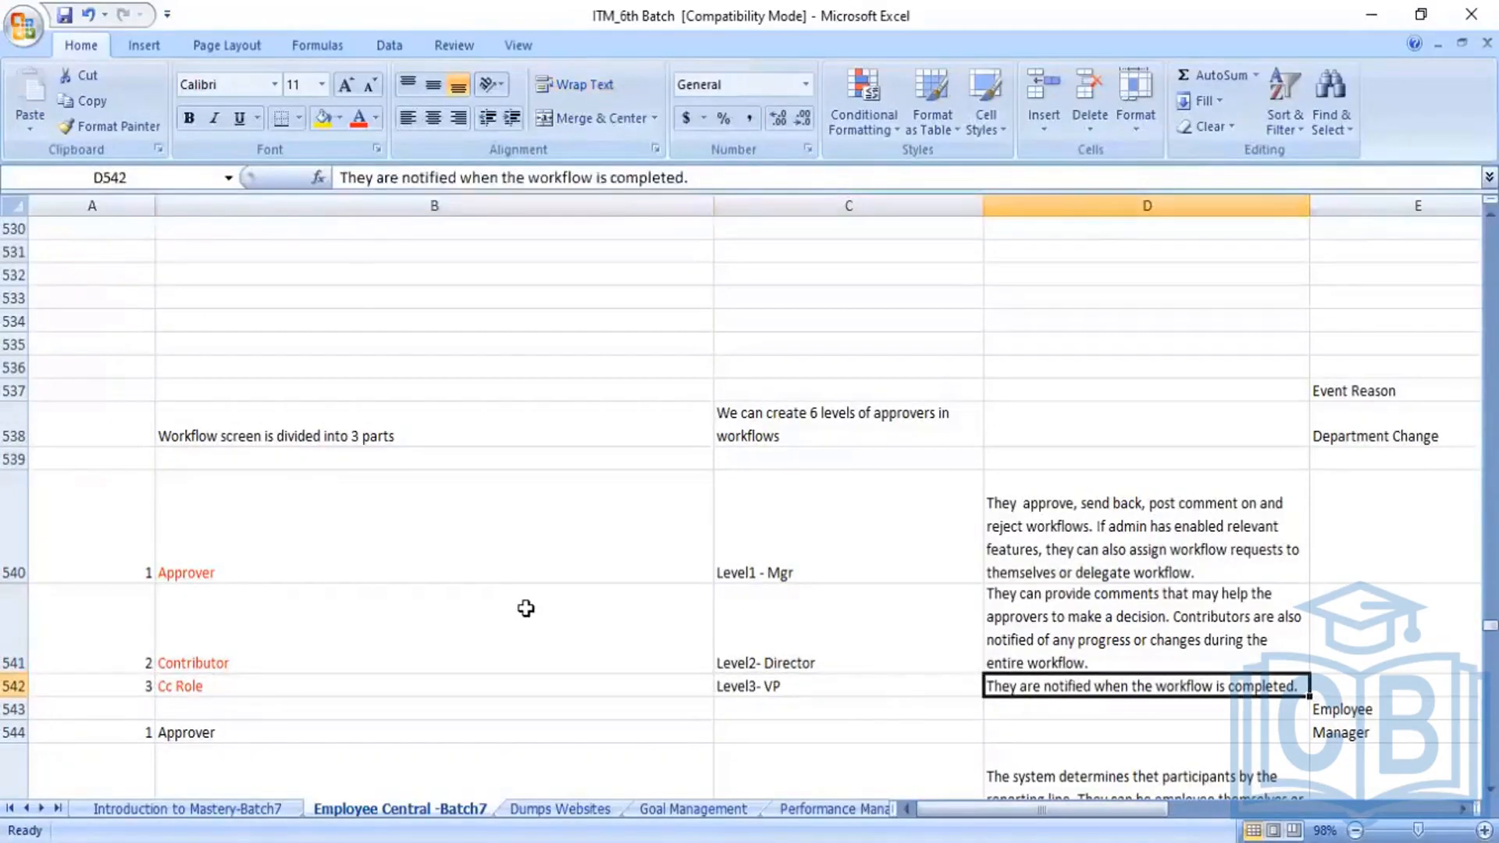
{"action": "left_click", "coordinate": [357, 525]}
{"action": "key", "text": "Left"}
{"action": "key", "text": "Left"}
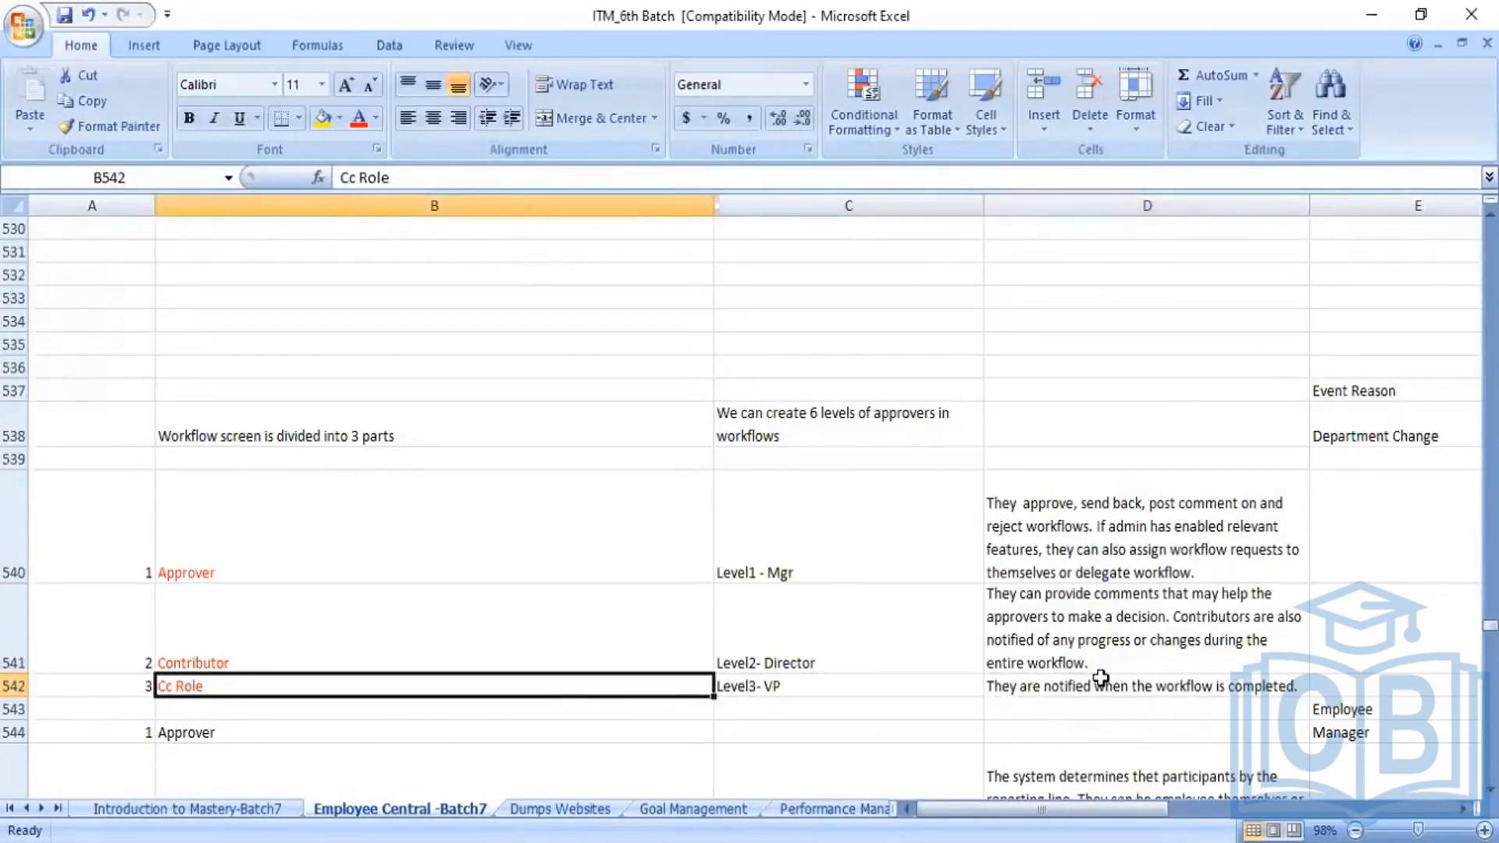
{"action": "key", "text": "Right"}
{"action": "key", "text": "Right"}
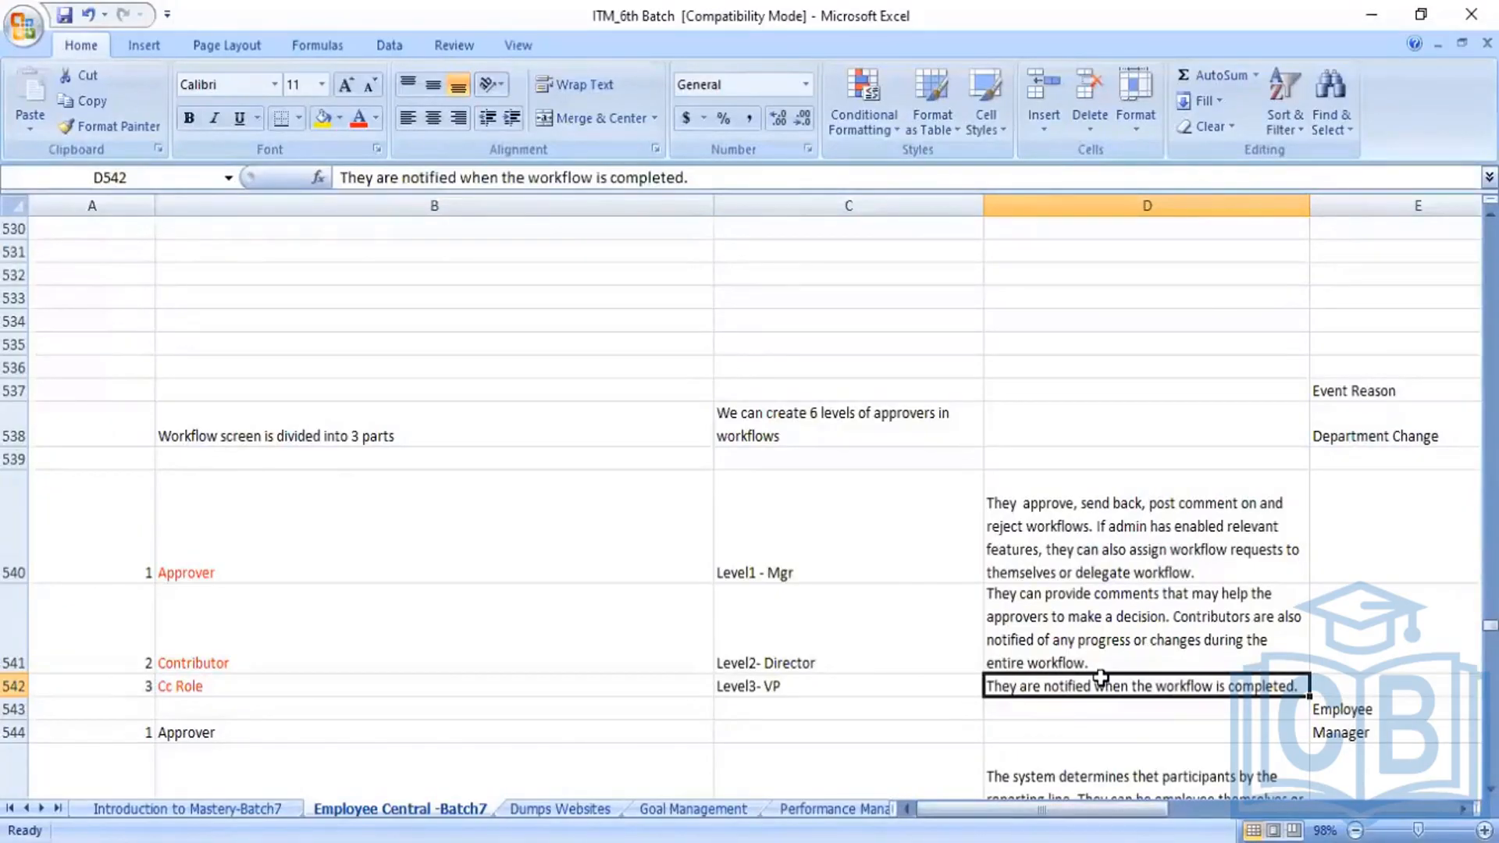
{"action": "key", "text": "Left"}
{"action": "key", "text": "Left"}
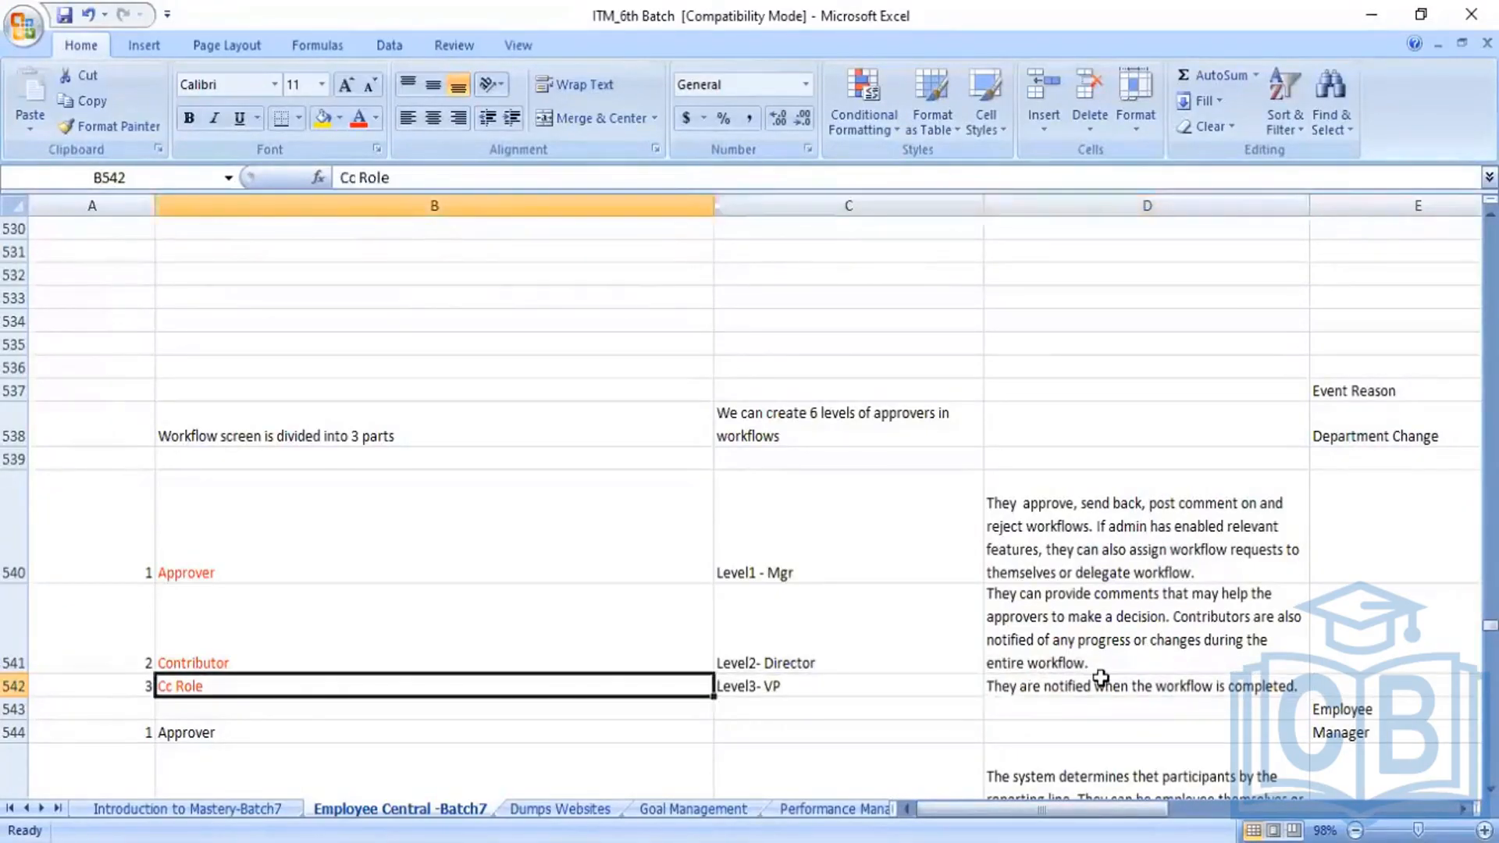
Go back over the workflow screen's three parts in column B: Approver, Contributor and Cc Role, from B538 down.
{"action": "key", "text": "Up"}
{"action": "key", "text": "Up"}
{"action": "key", "text": "Down"}
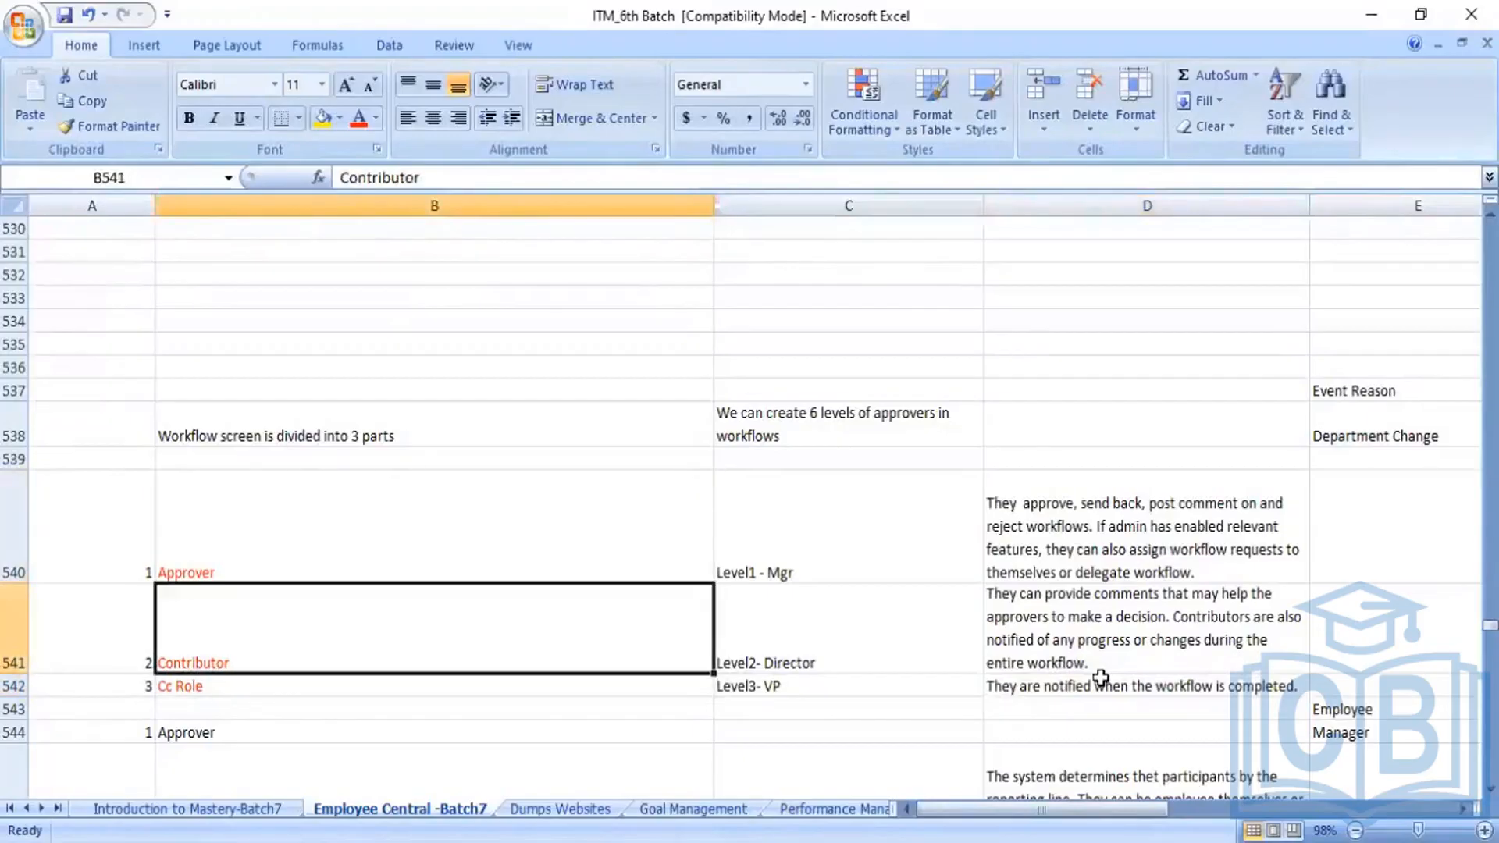
{"action": "key", "text": "Down"}
{"action": "key", "text": "Up"}
{"action": "key", "text": "Up"}
{"action": "key", "text": "Up"}
{"action": "key", "text": "Up"}
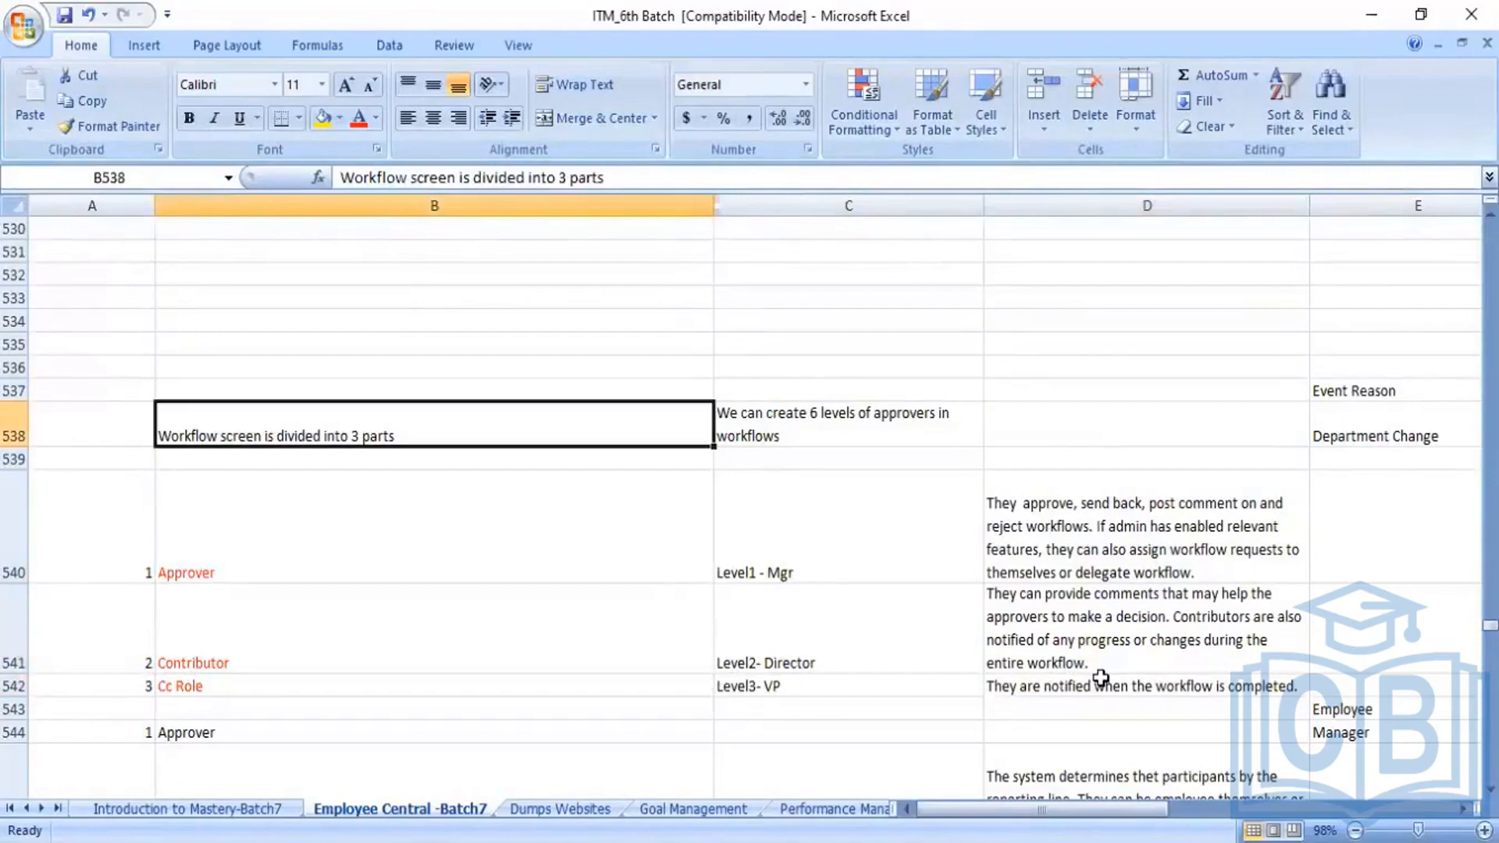
{"action": "key", "text": "Down"}
{"action": "key", "text": "Down"}
{"action": "key", "text": "Down"}
{"action": "key", "text": "Down"}
{"action": "key", "text": "Down"}
{"action": "key", "text": "Down"}
{"action": "key", "text": "Down"}
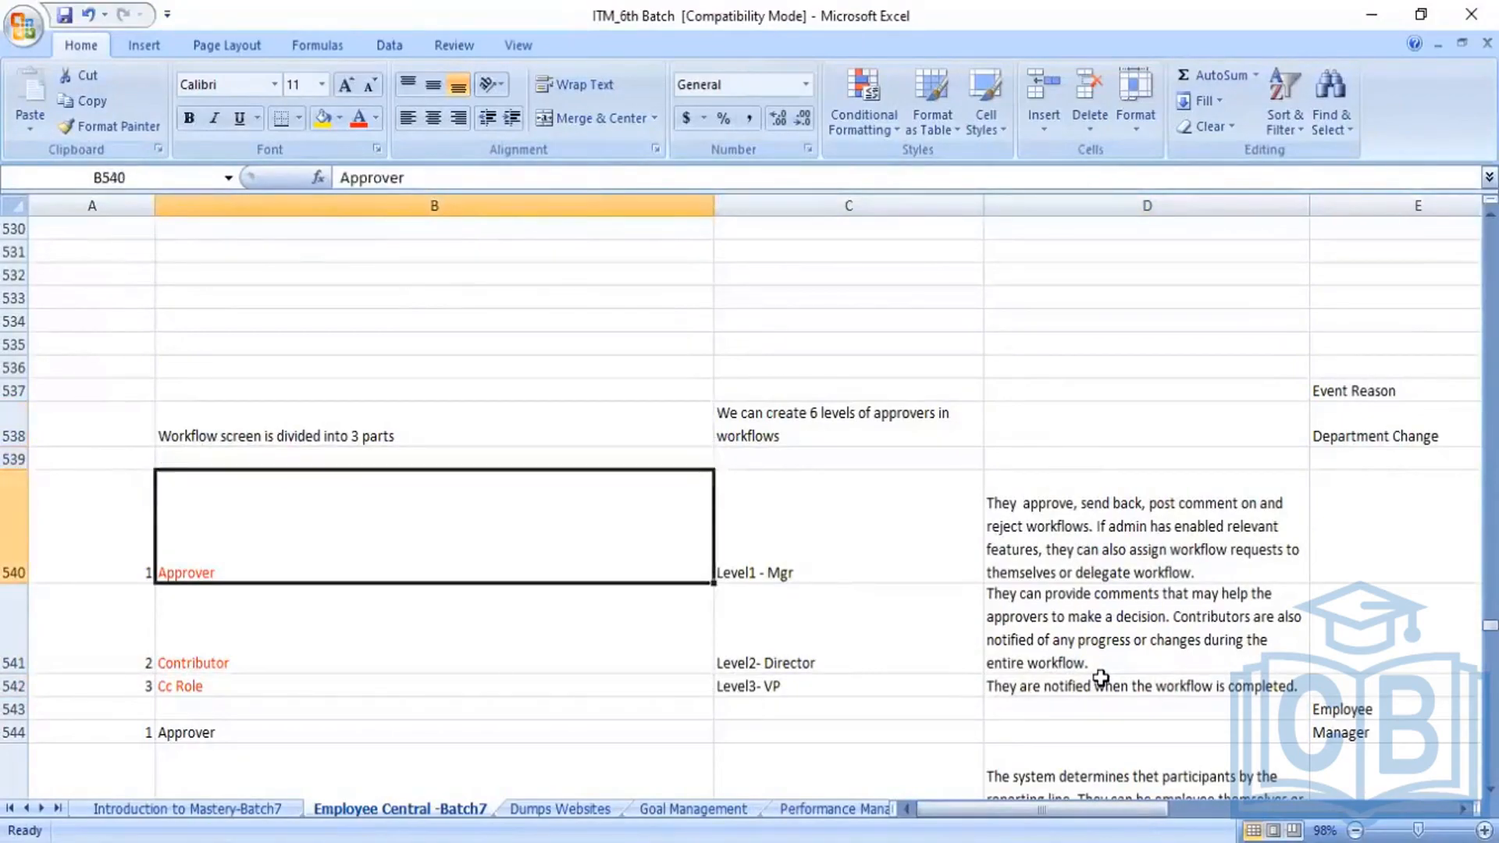
Go to the Approver section in B544 and read the Approver Type entry in B545.
{"action": "key", "text": "Down"}
{"action": "key", "text": "Down"}
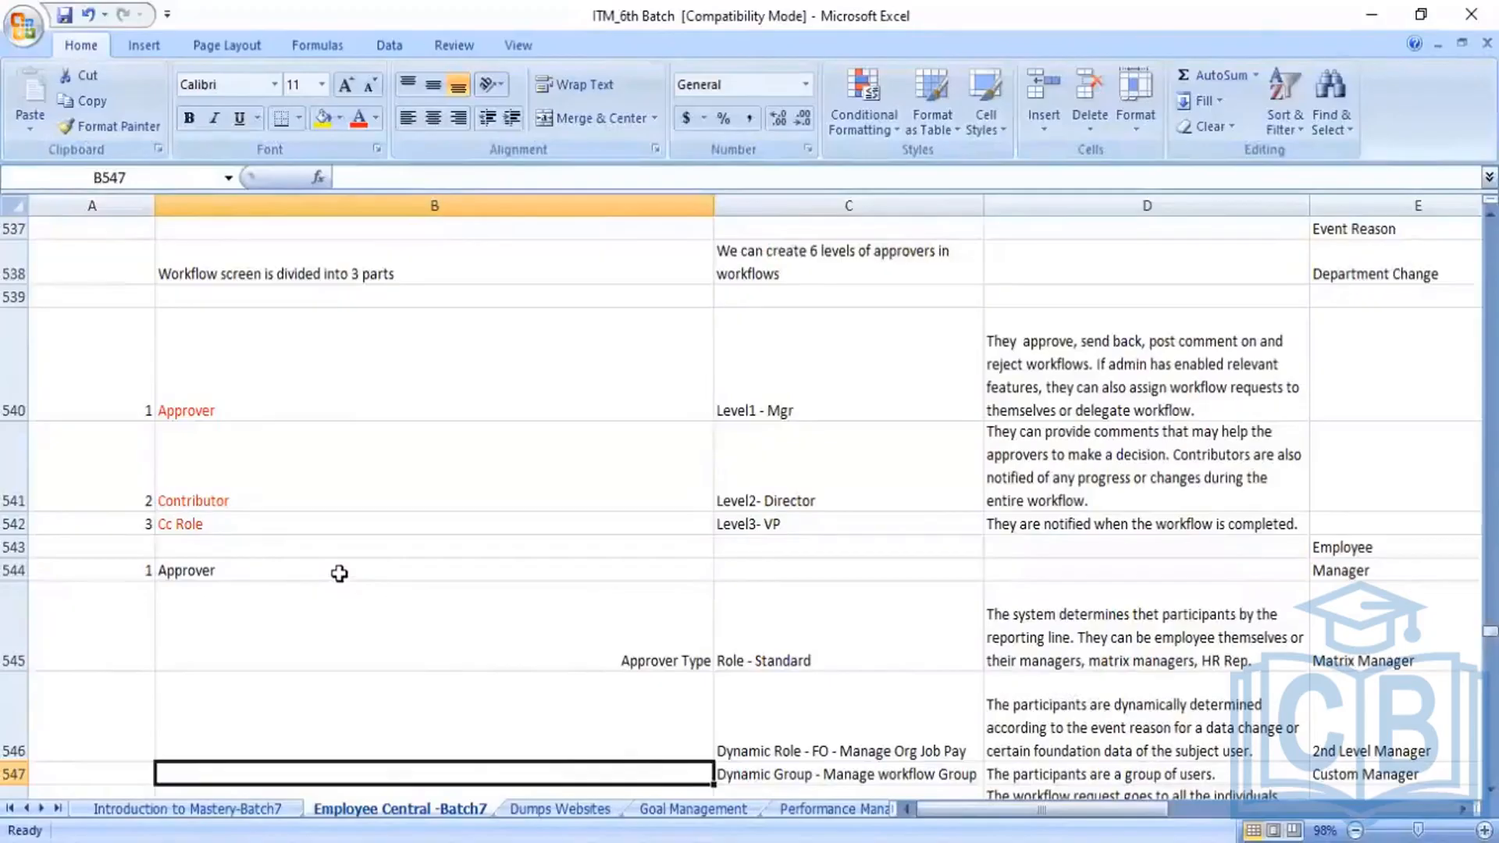
{"action": "key", "text": "Up"}
{"action": "key", "text": "Up"}
{"action": "key", "text": "Up"}
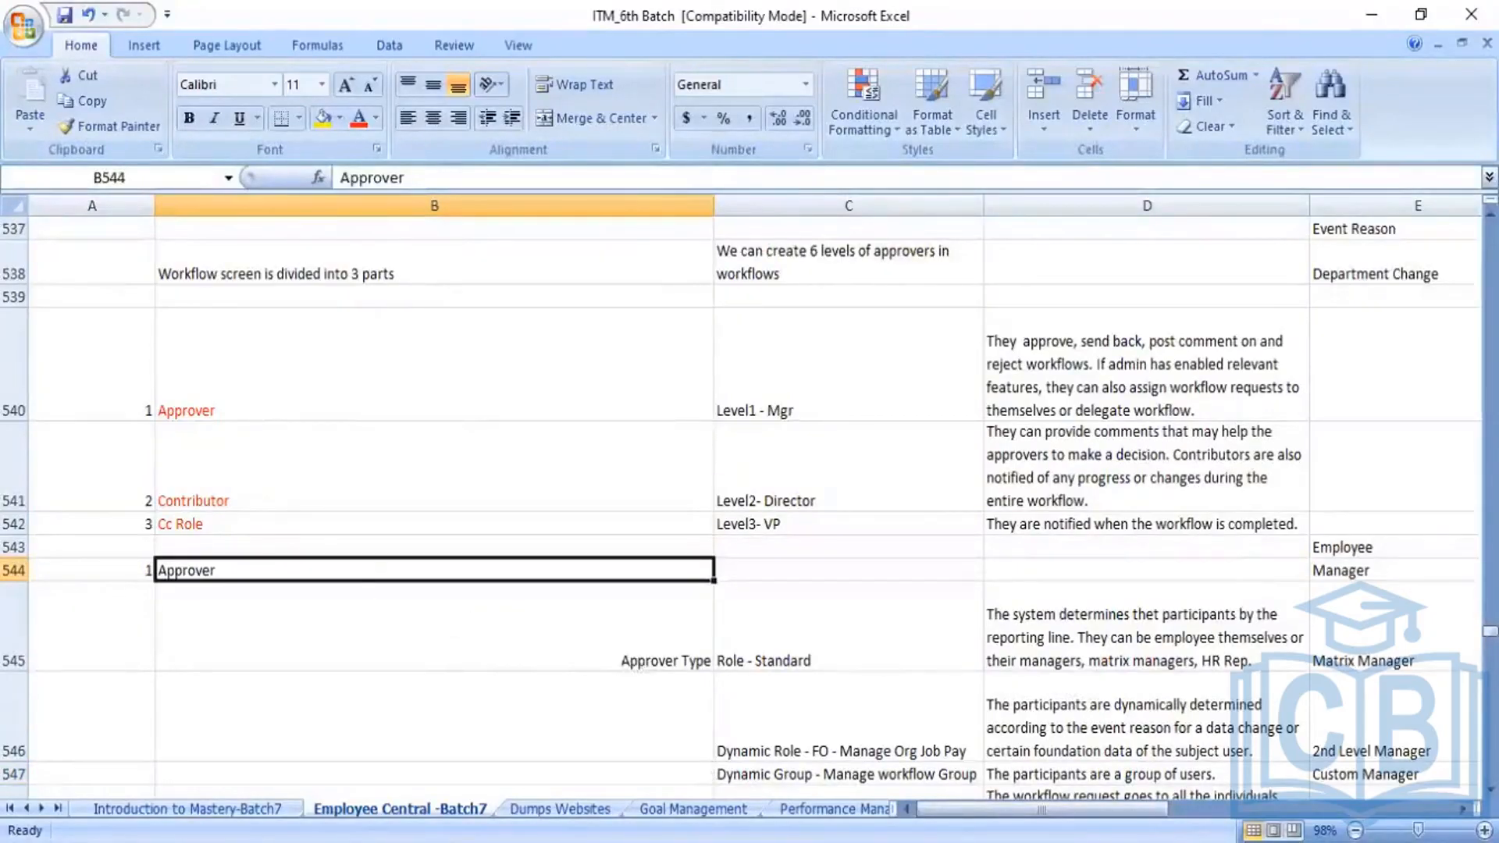
{"action": "key", "text": "Down"}
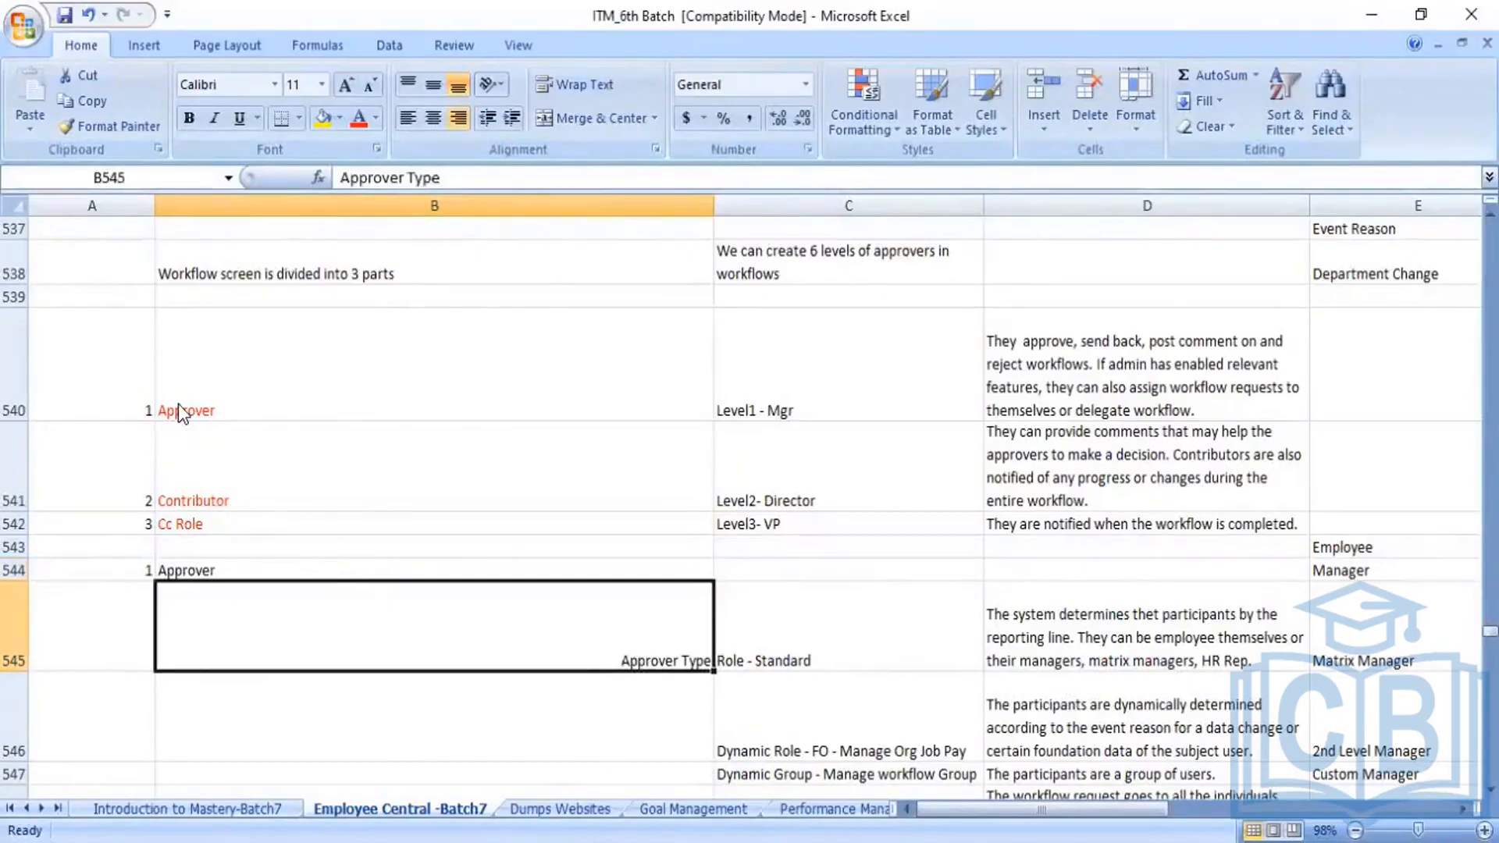
Switch to SuccessFactors, set the Step 1 approver type to Role and look through the available approver roles.
{"action": "key", "text": "alt+Tab"}
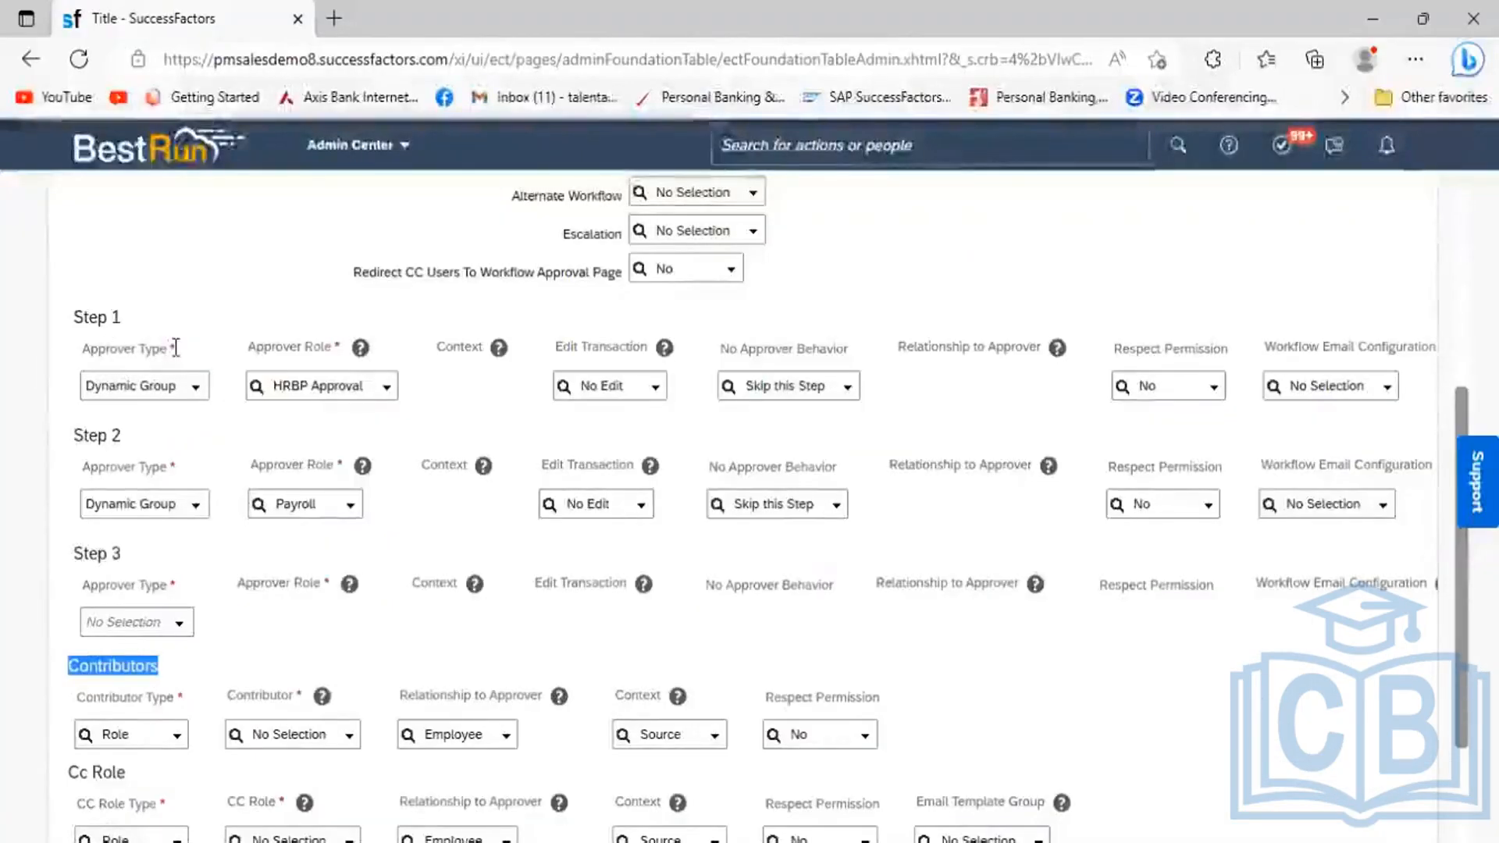
{"action": "triple_click", "coordinate": [90, 349]}
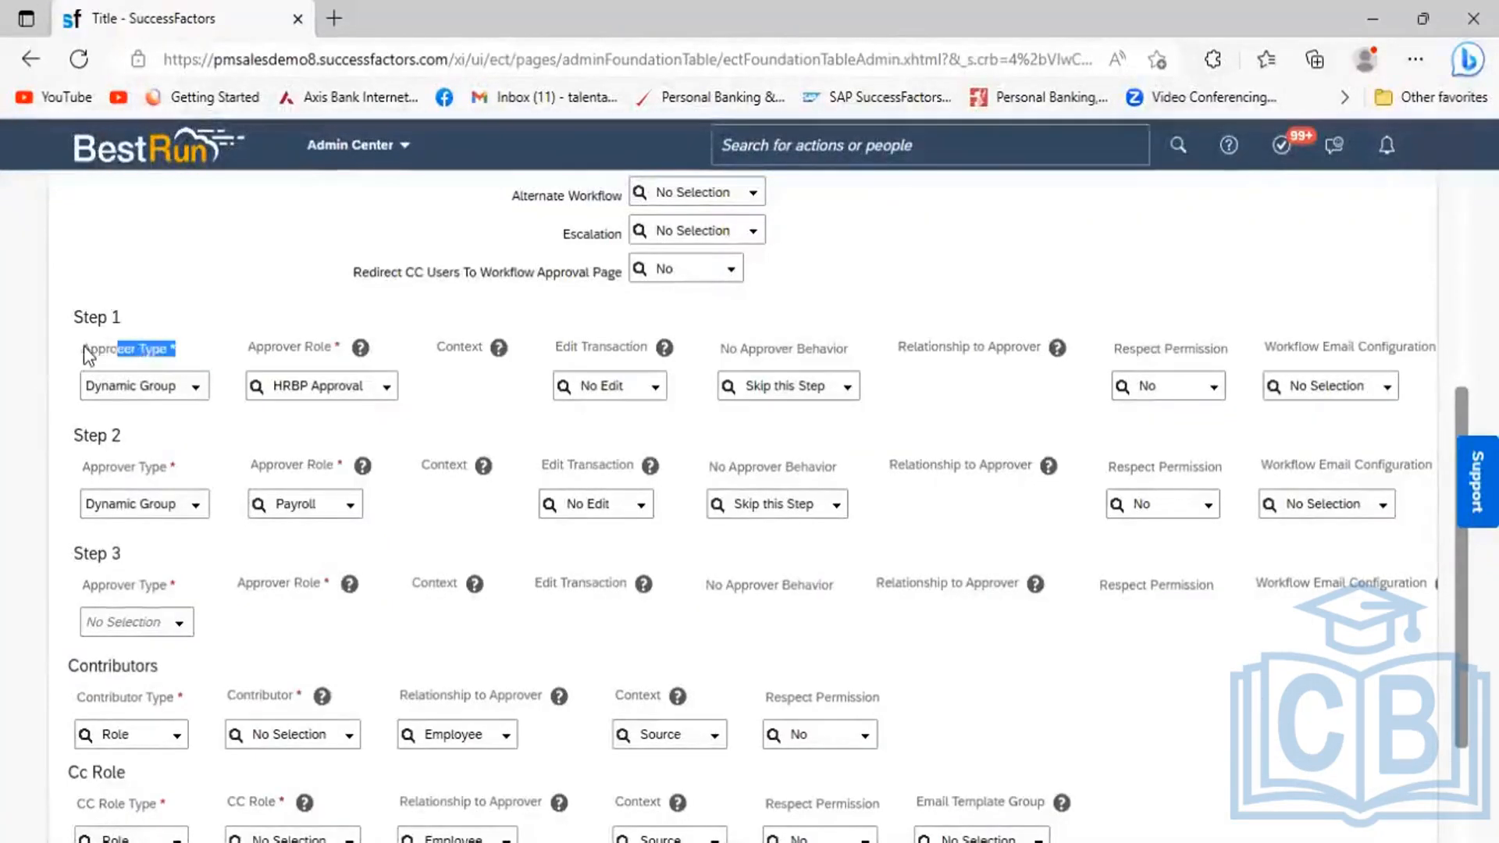
{"action": "left_click", "coordinate": [196, 388]}
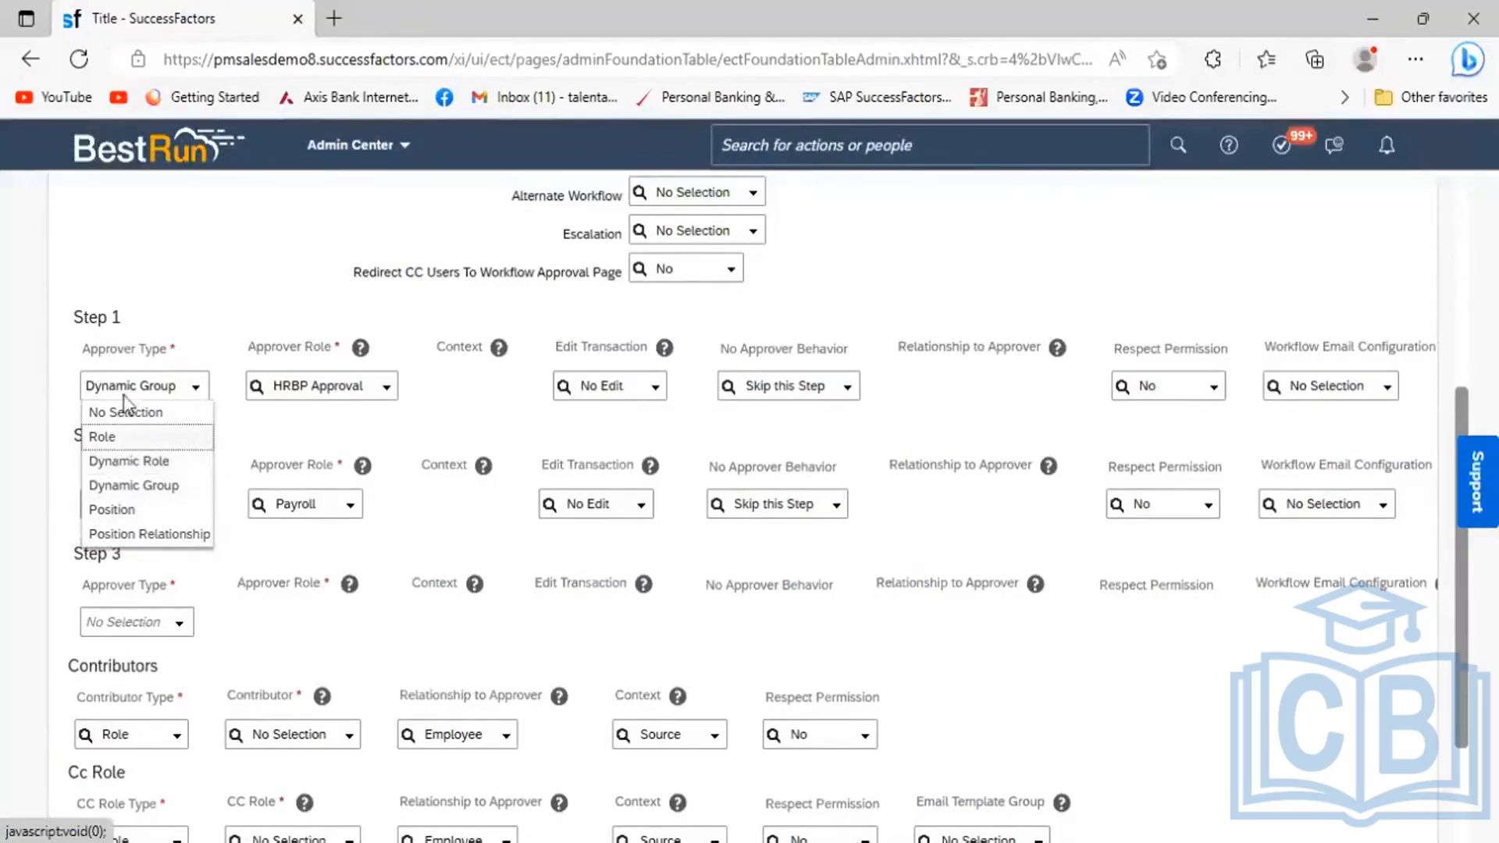
{"action": "left_click", "coordinate": [140, 439]}
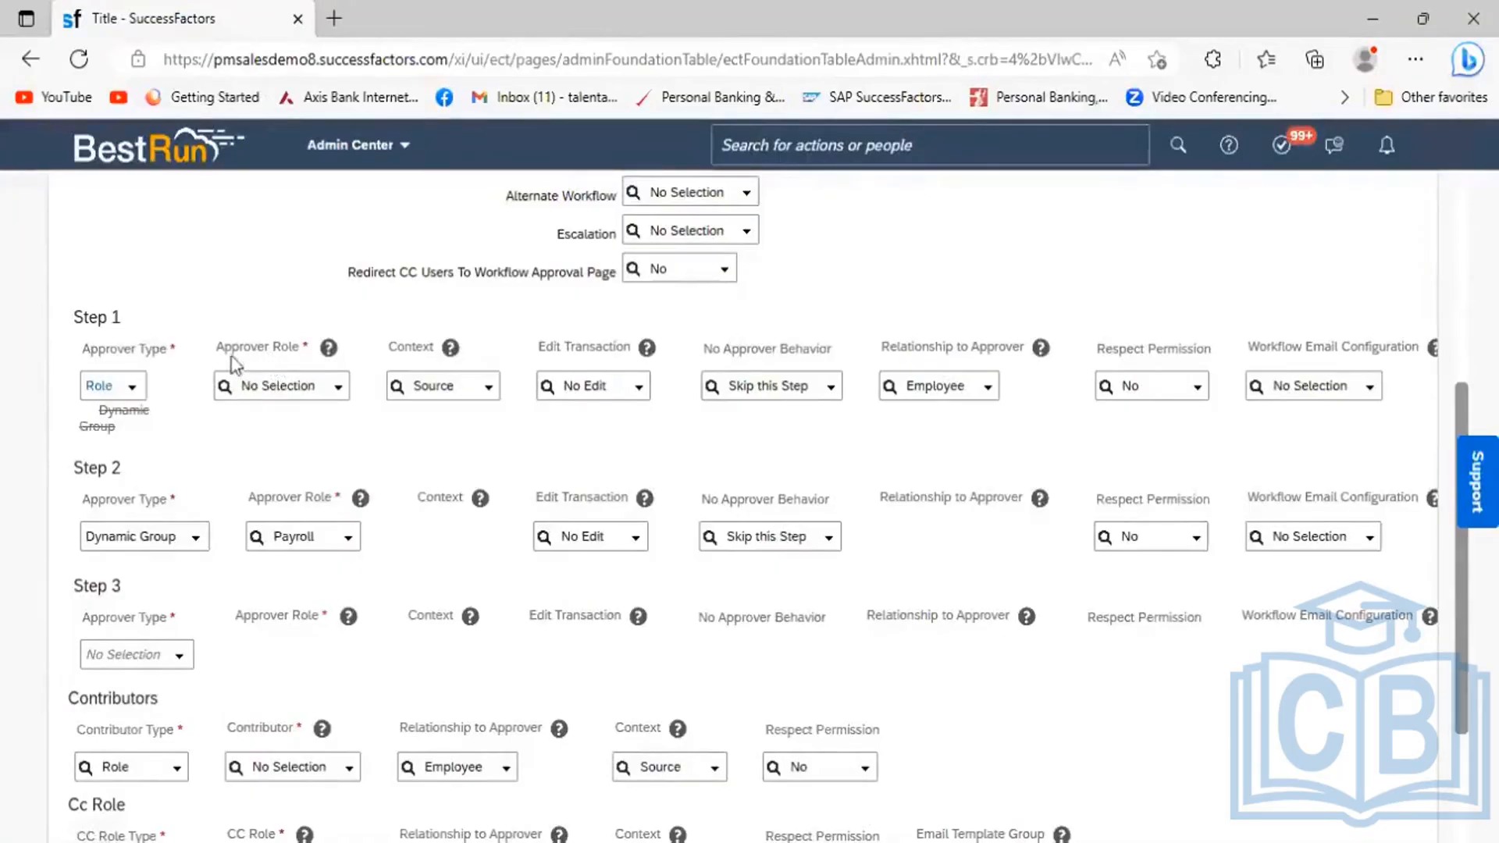
{"action": "left_click", "coordinate": [338, 390]}
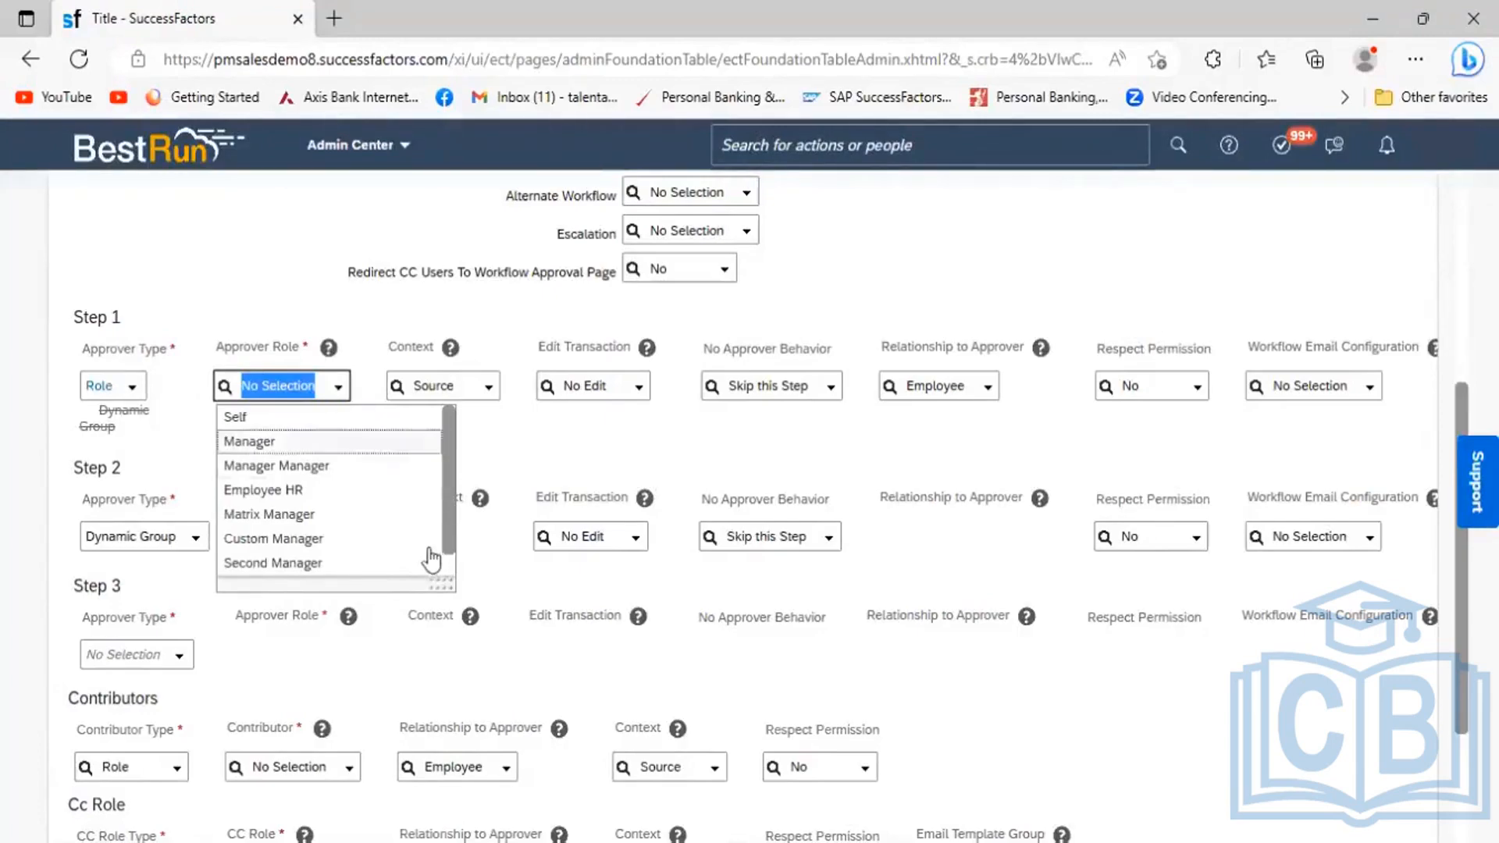
{"action": "scroll", "coordinate": [453, 565], "scroll_direction": "down", "scroll_amount": 1}
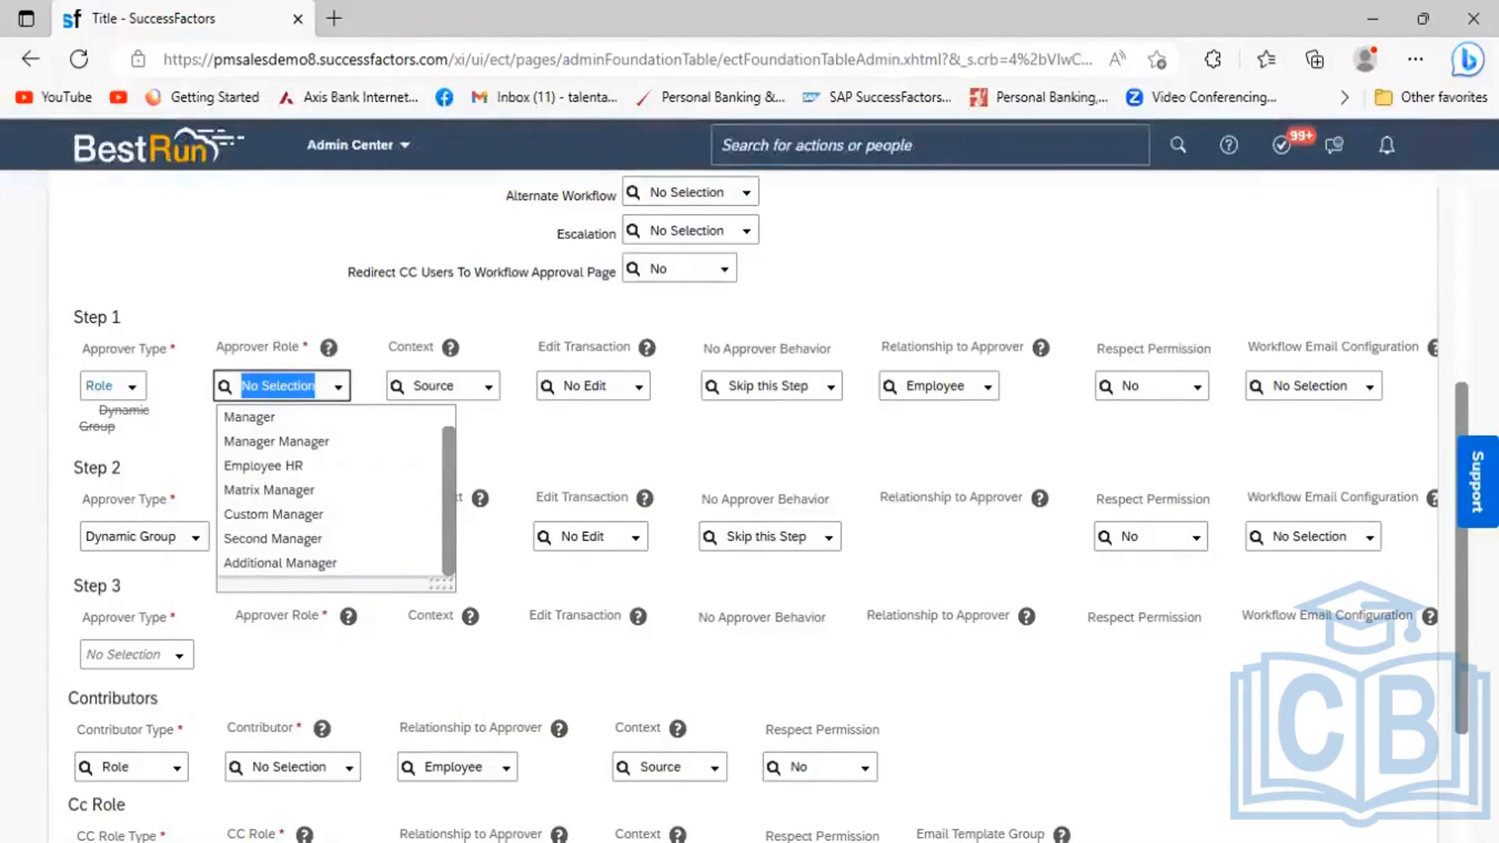
Read the Role - Standard description in D545 of the Excel notes, and set the Step 1 approver role to Manager in SuccessFactors.
{"action": "key", "text": "alt+Tab"}
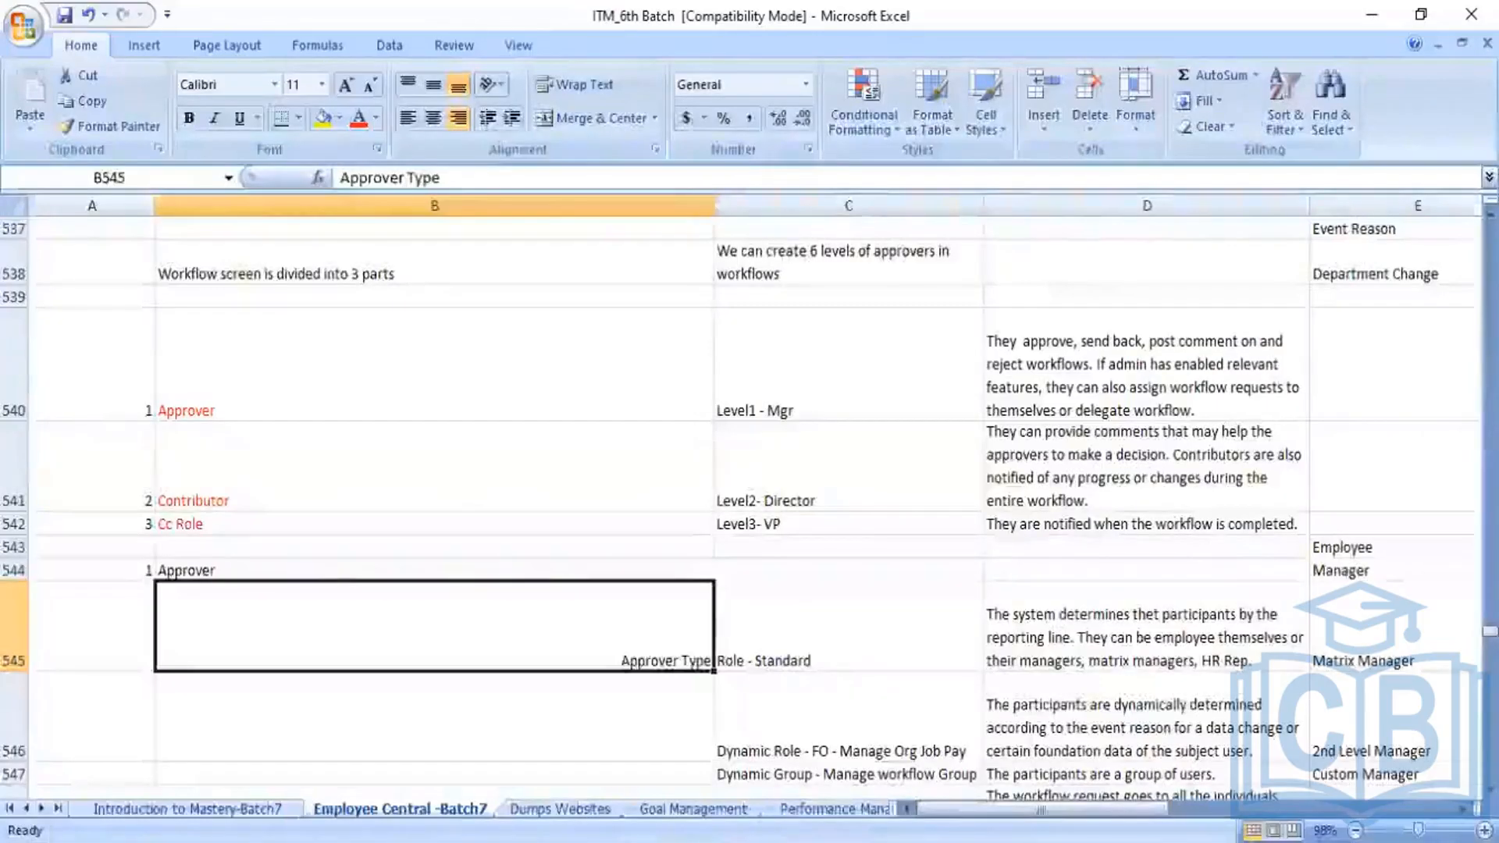
{"action": "left_click", "coordinate": [848, 626]}
{"action": "left_click", "coordinate": [1143, 666]}
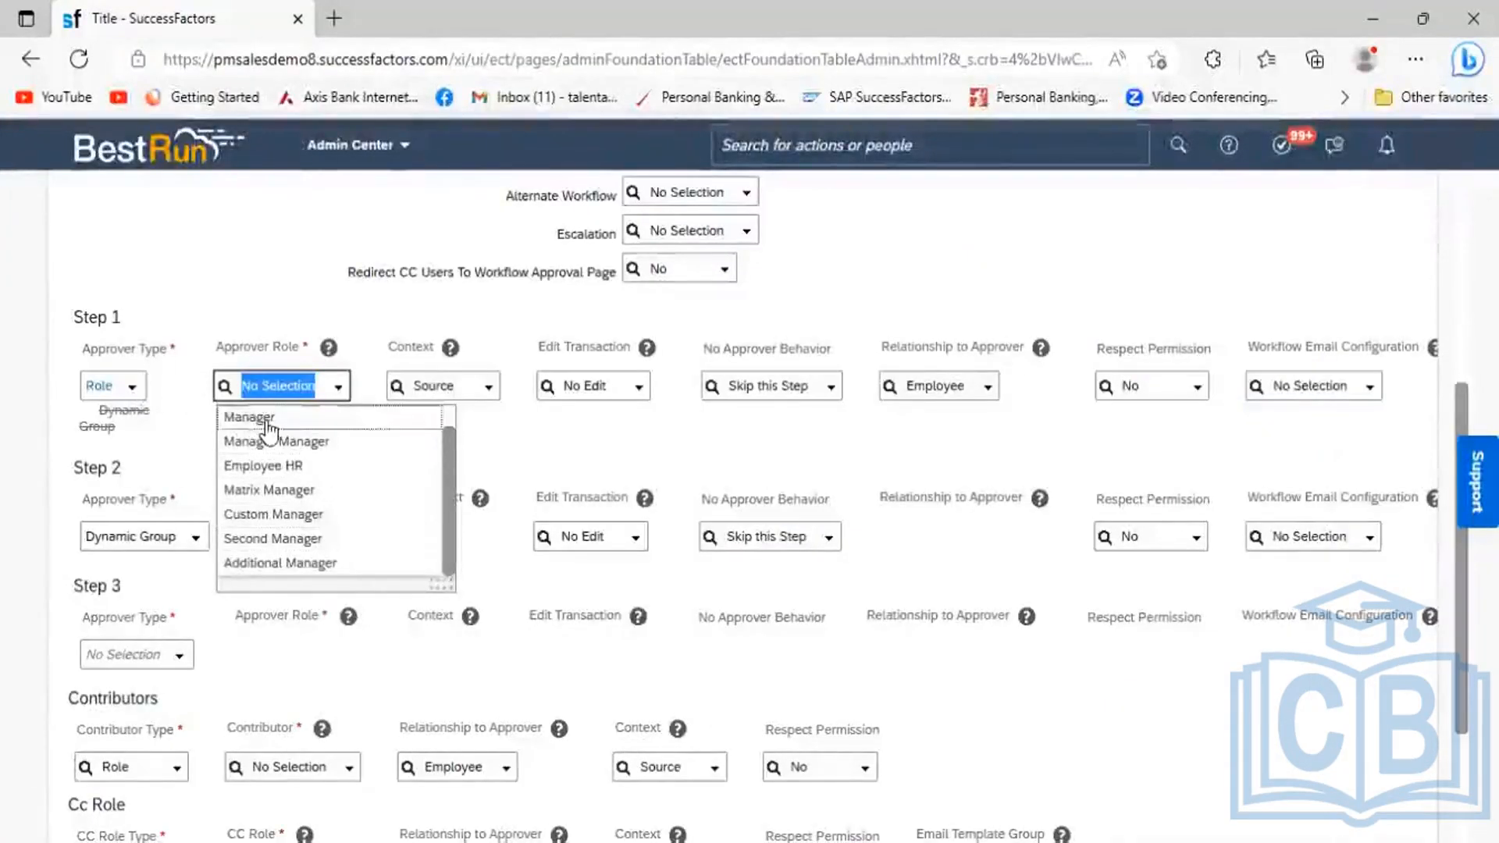
{"action": "left_click", "coordinate": [267, 387]}
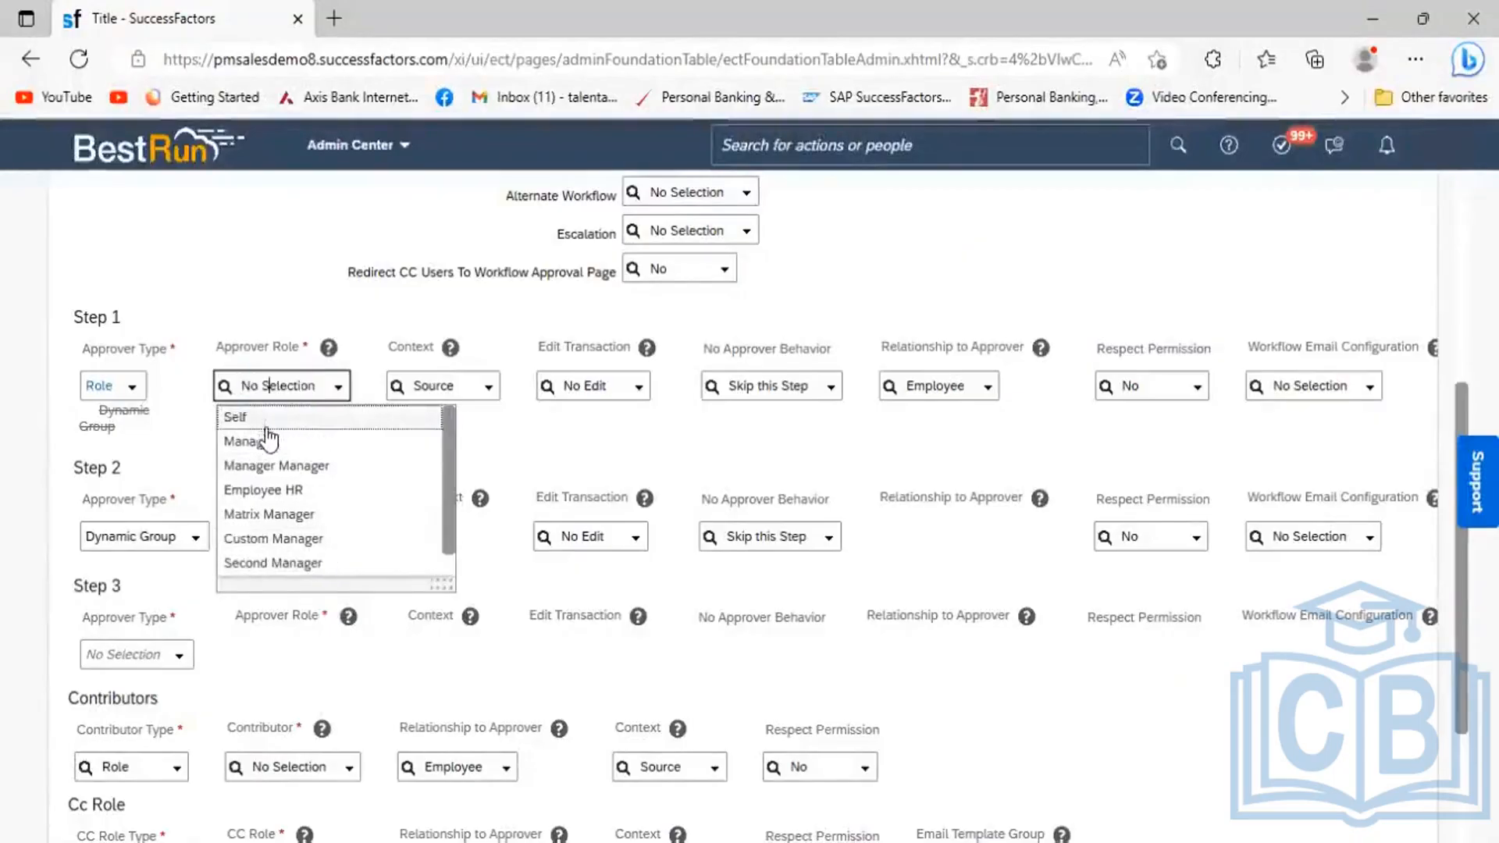
{"action": "left_click", "coordinate": [268, 441]}
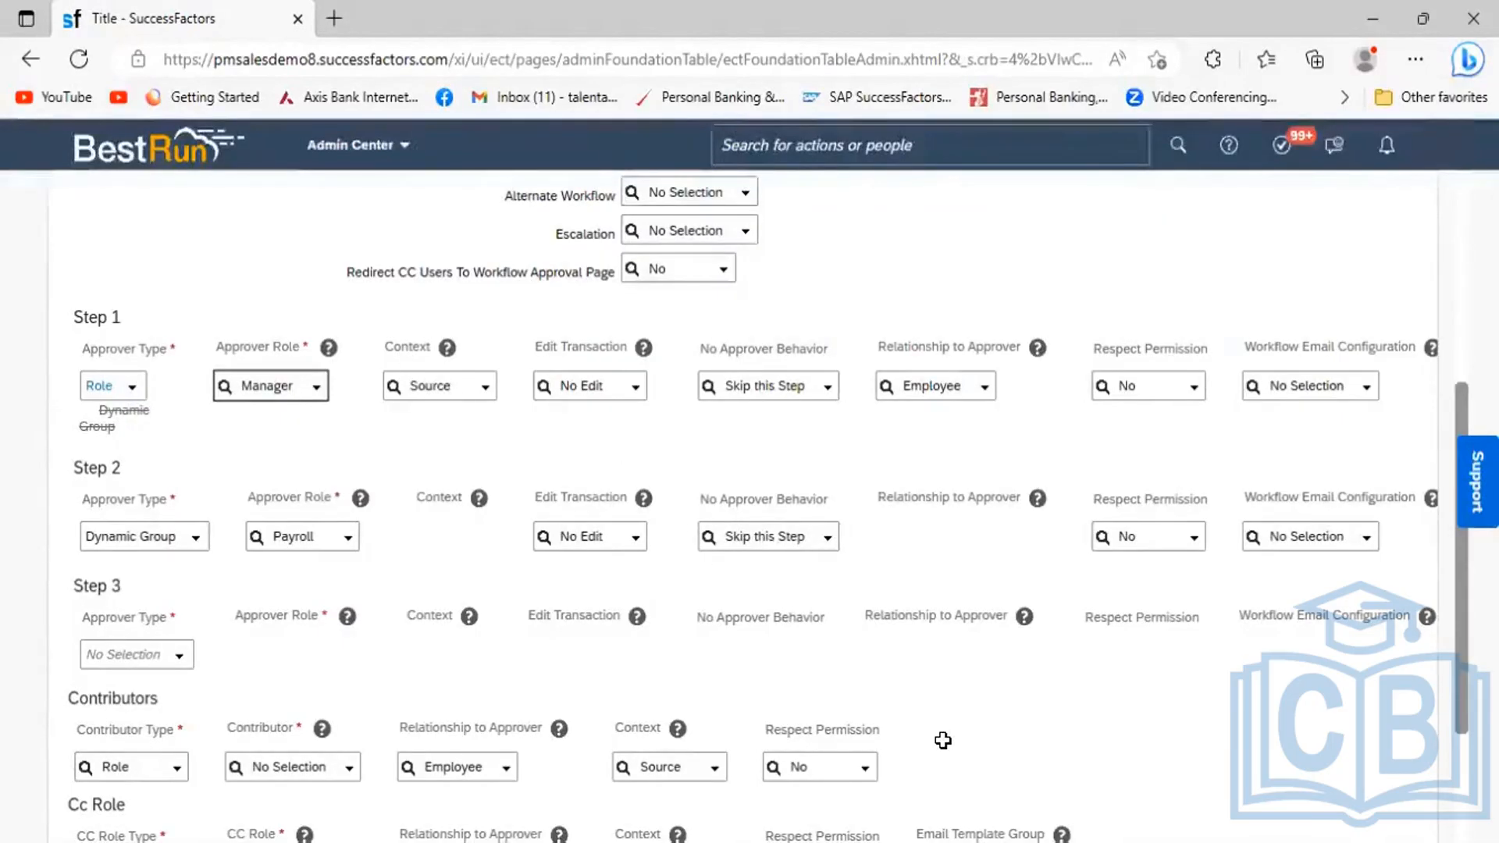
Return to the Excel notes and read the Dynamic Group and Position approver type descriptions in D547 and D548.
{"action": "key", "text": "alt+Tab"}
{"action": "key", "text": "Down"}
{"action": "key", "text": "Down"}
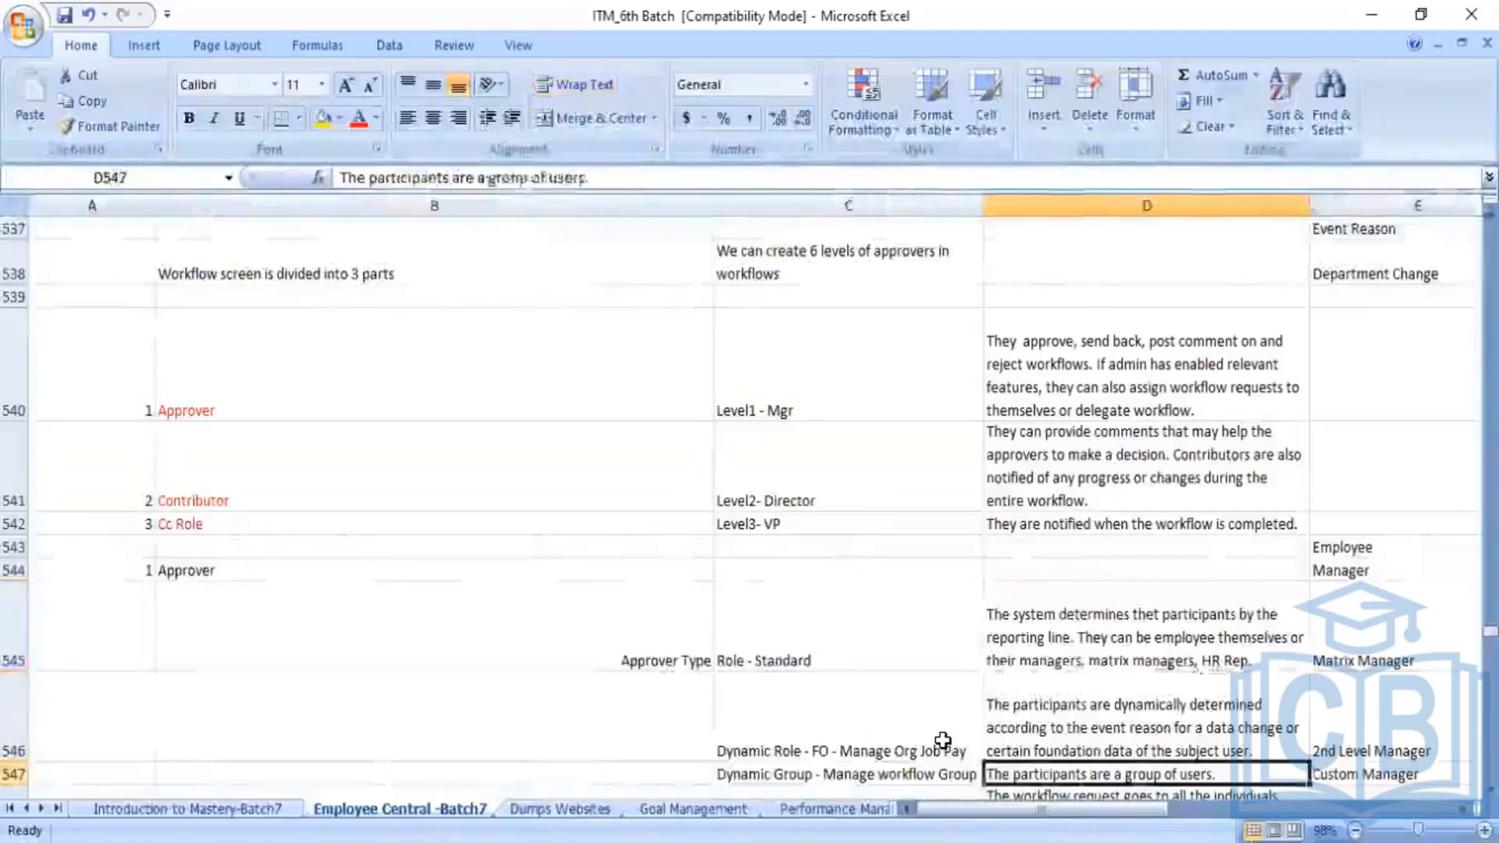
{"action": "key", "text": "Down"}
{"action": "key", "text": "Down"}
{"action": "key", "text": "Down"}
{"action": "key", "text": "Up"}
{"action": "key", "text": "Up"}
{"action": "key", "text": "Up"}
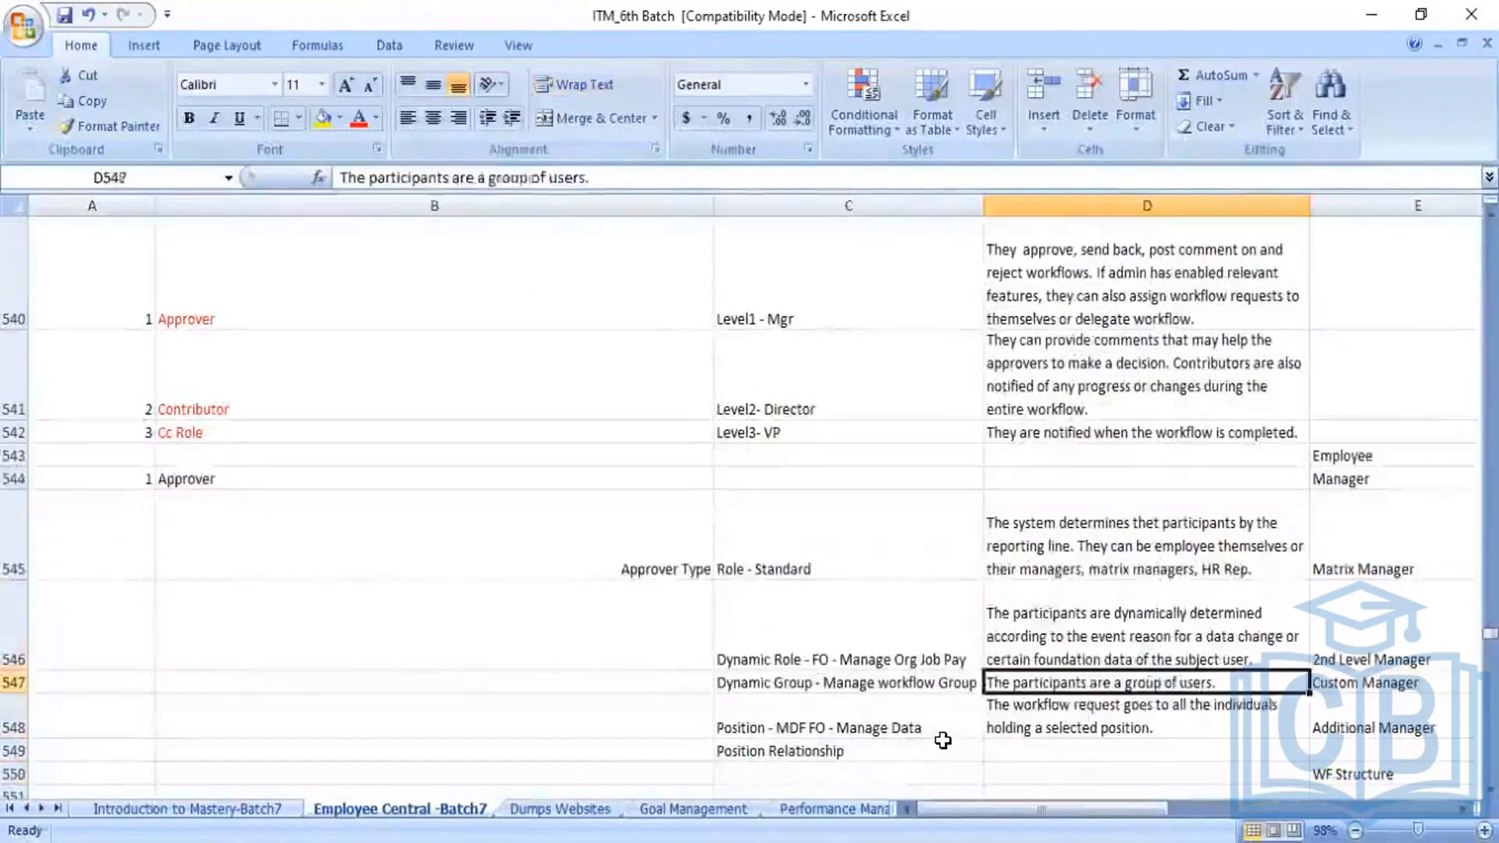
{"action": "key", "text": "Up"}
{"action": "key", "text": "Down"}
{"action": "key", "text": "Down"}
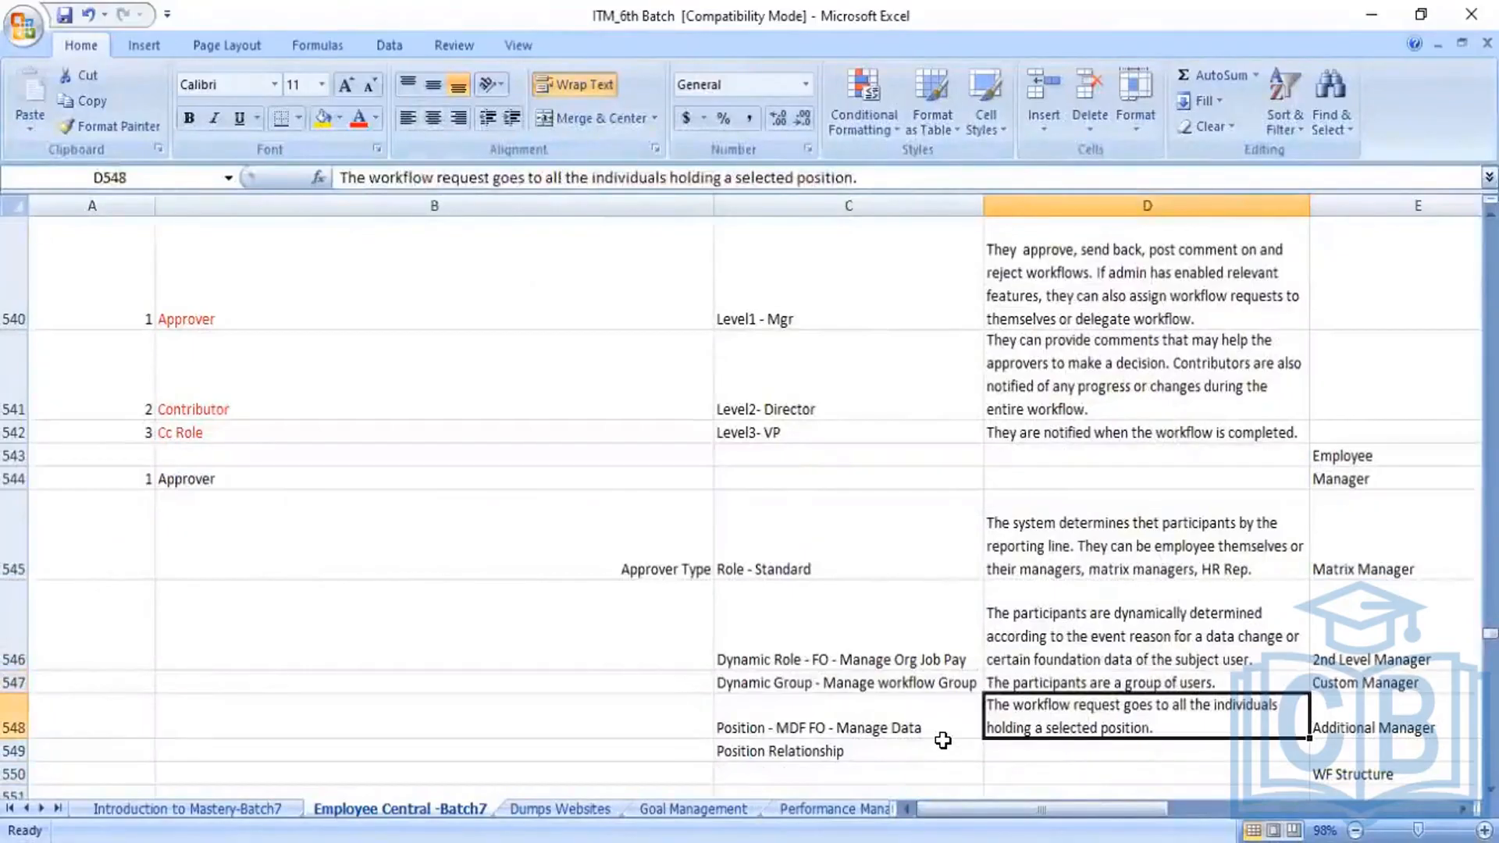
{"action": "key", "text": "Up"}
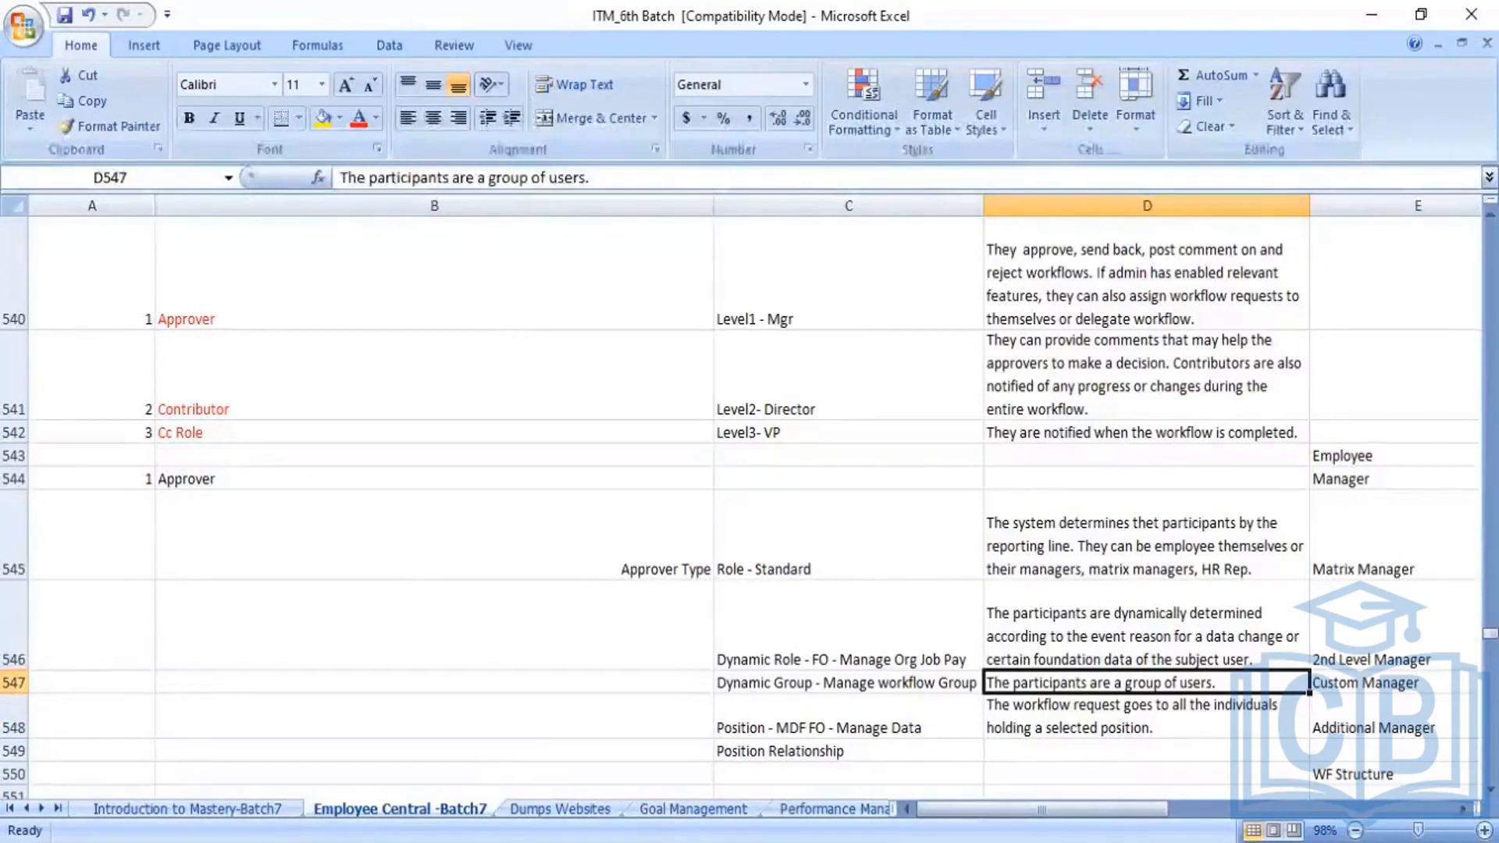
Switch to SuccessFactors, set the Step 1 approver type to Dynamic Group and display the available approver groups.
{"action": "key", "text": "alt+Tab"}
{"action": "left_click", "coordinate": [130, 387]}
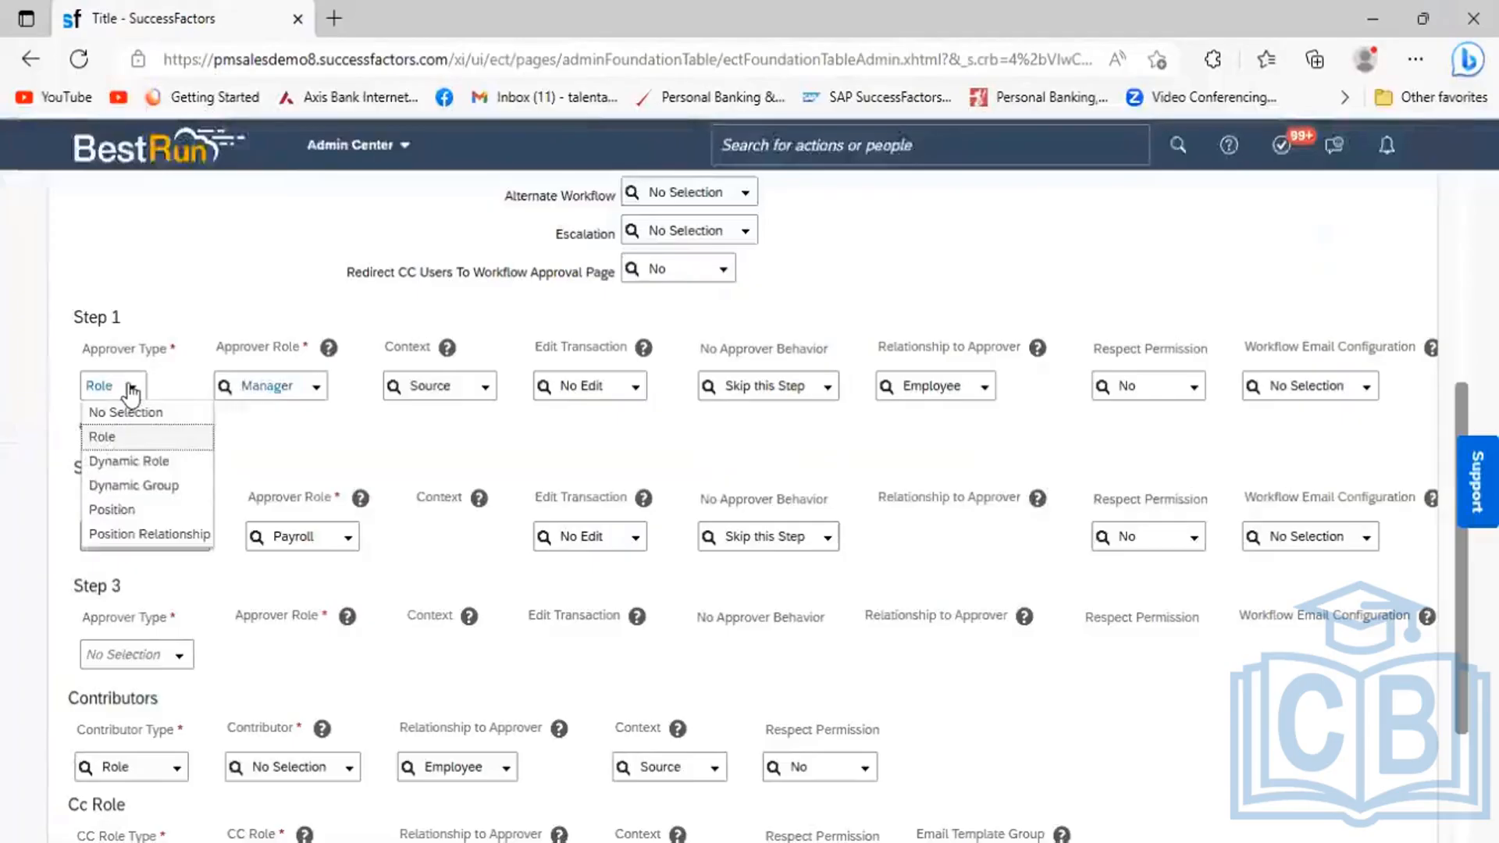
{"action": "left_click", "coordinate": [145, 486]}
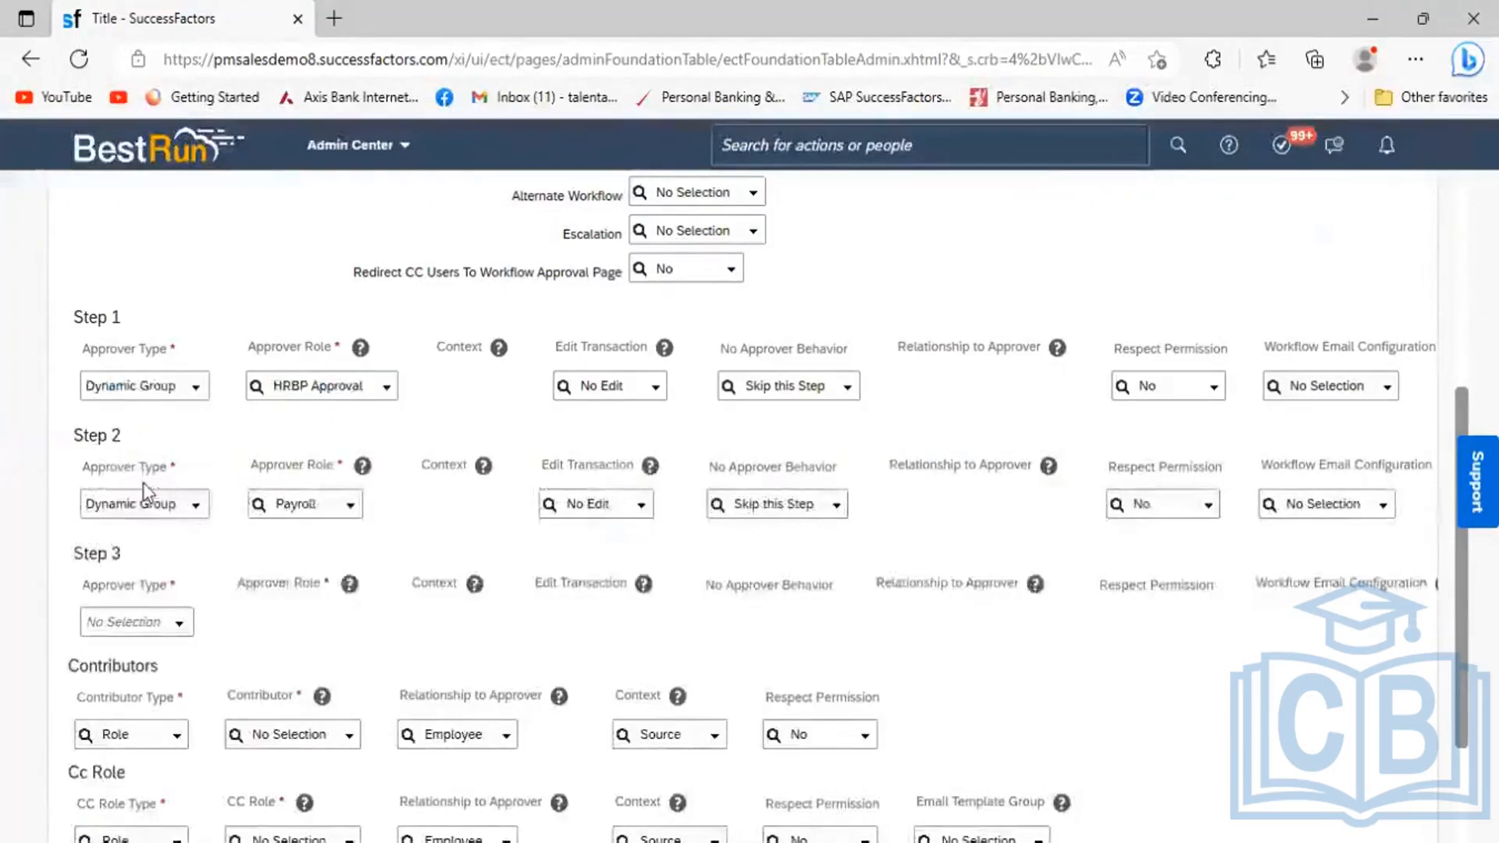
{"action": "left_click", "coordinate": [383, 396]}
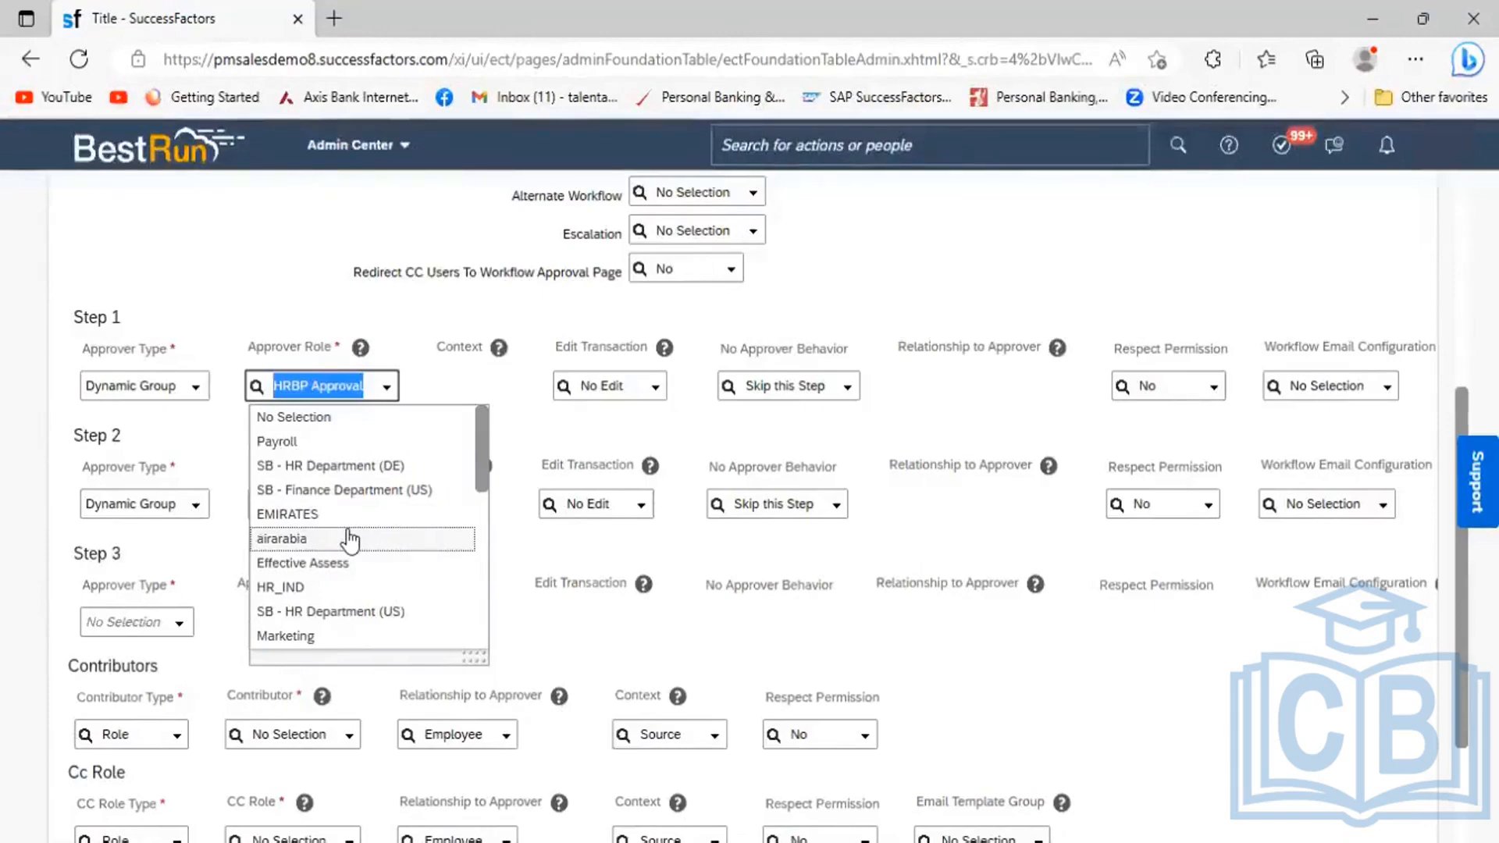
Duplicate the SuccessFactors browser tab.
{"action": "right_click", "coordinate": [183, 24]}
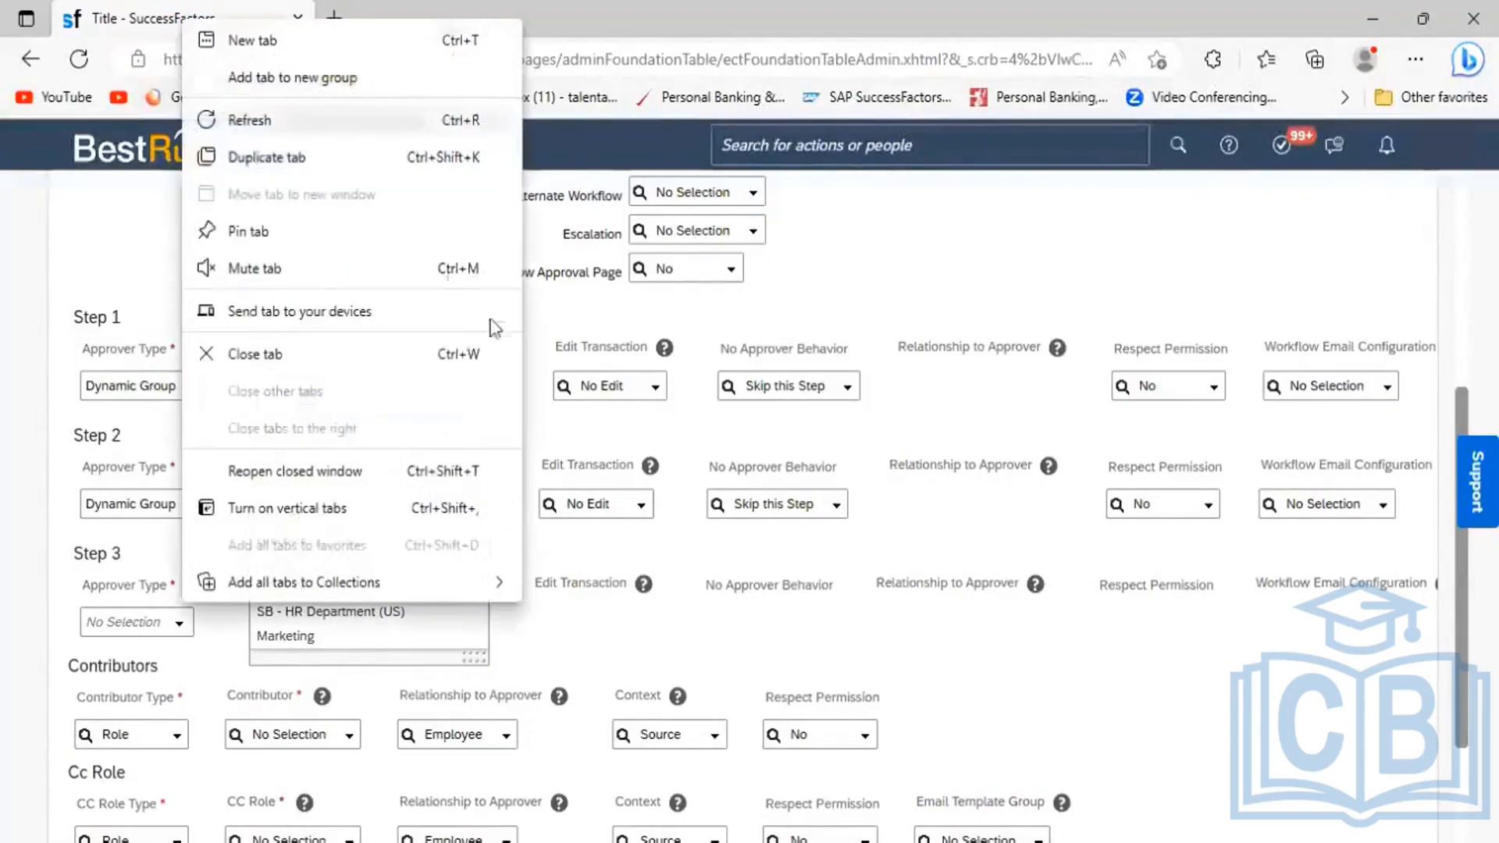
{"action": "key", "text": "Down"}
{"action": "key", "text": "Return"}
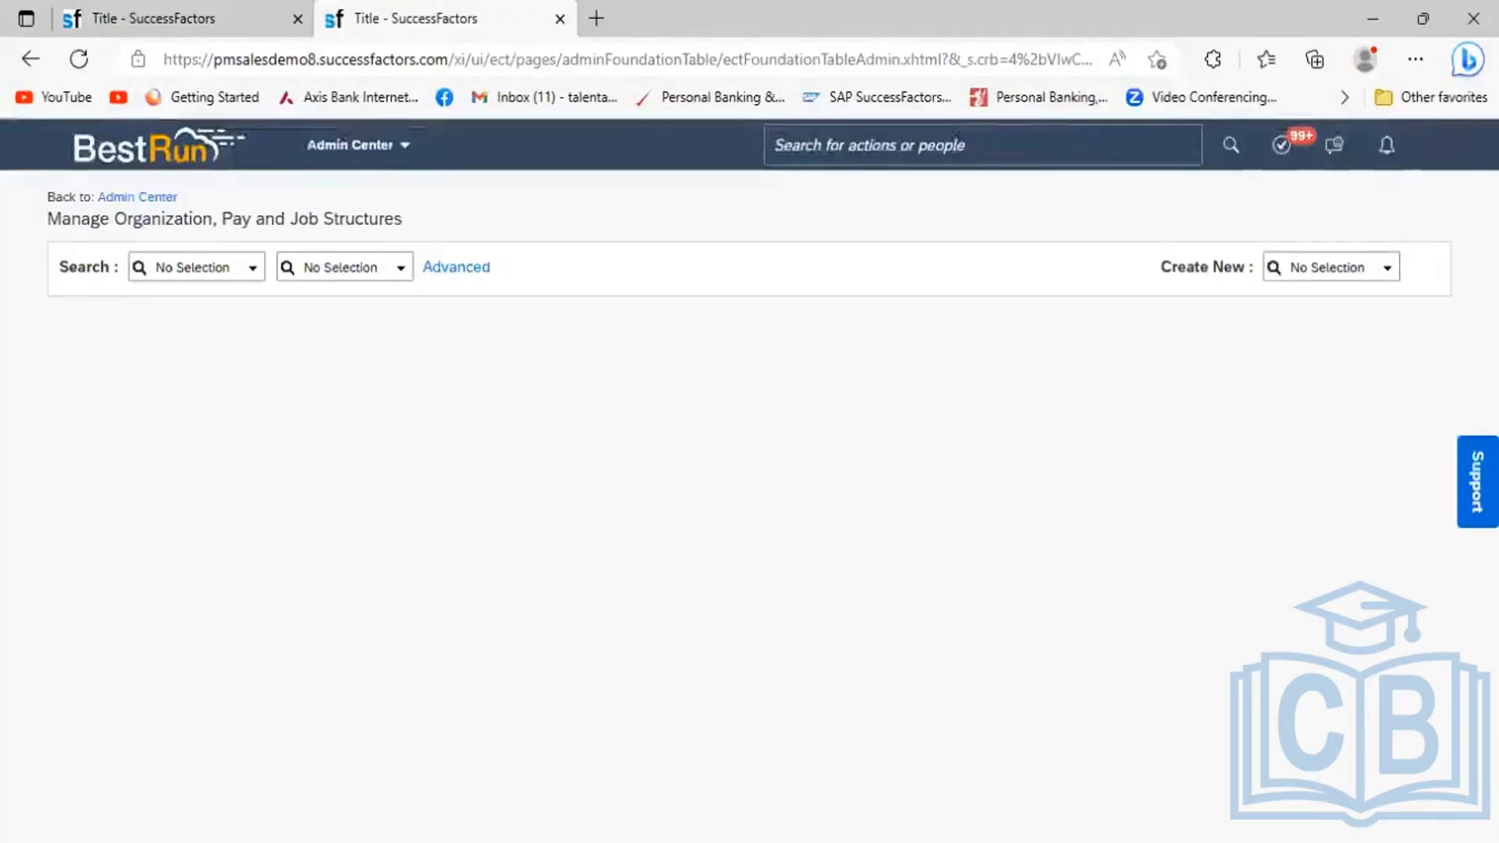
Select the Dynamic Group entry in C547 of the Excel notes, and open Manage Workflow Groups in the duplicated SuccessFactors tab.
{"action": "key", "text": "alt+Tab"}
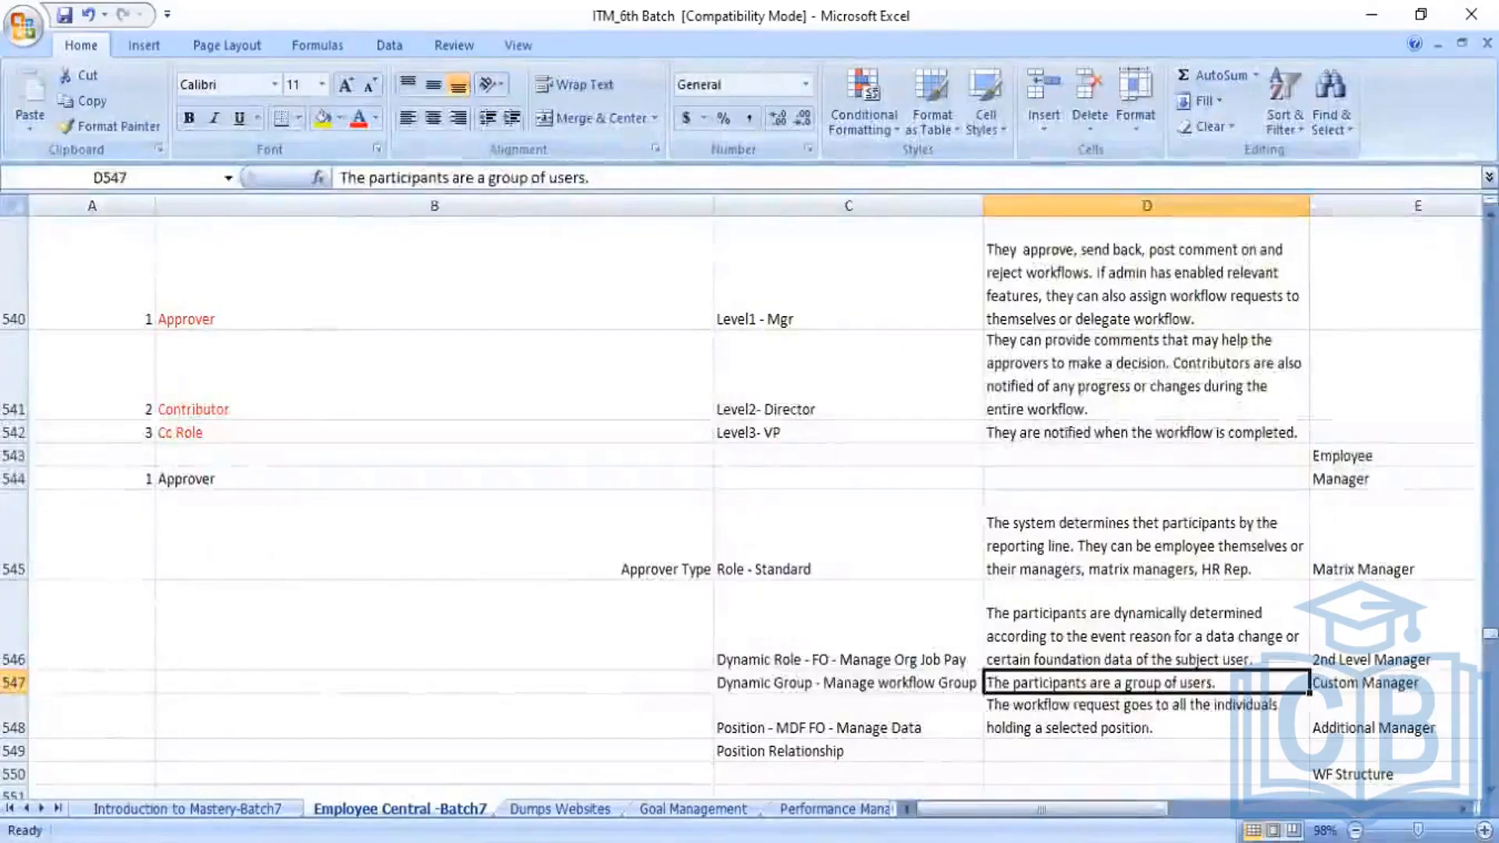
{"action": "left_click", "coordinate": [849, 683]}
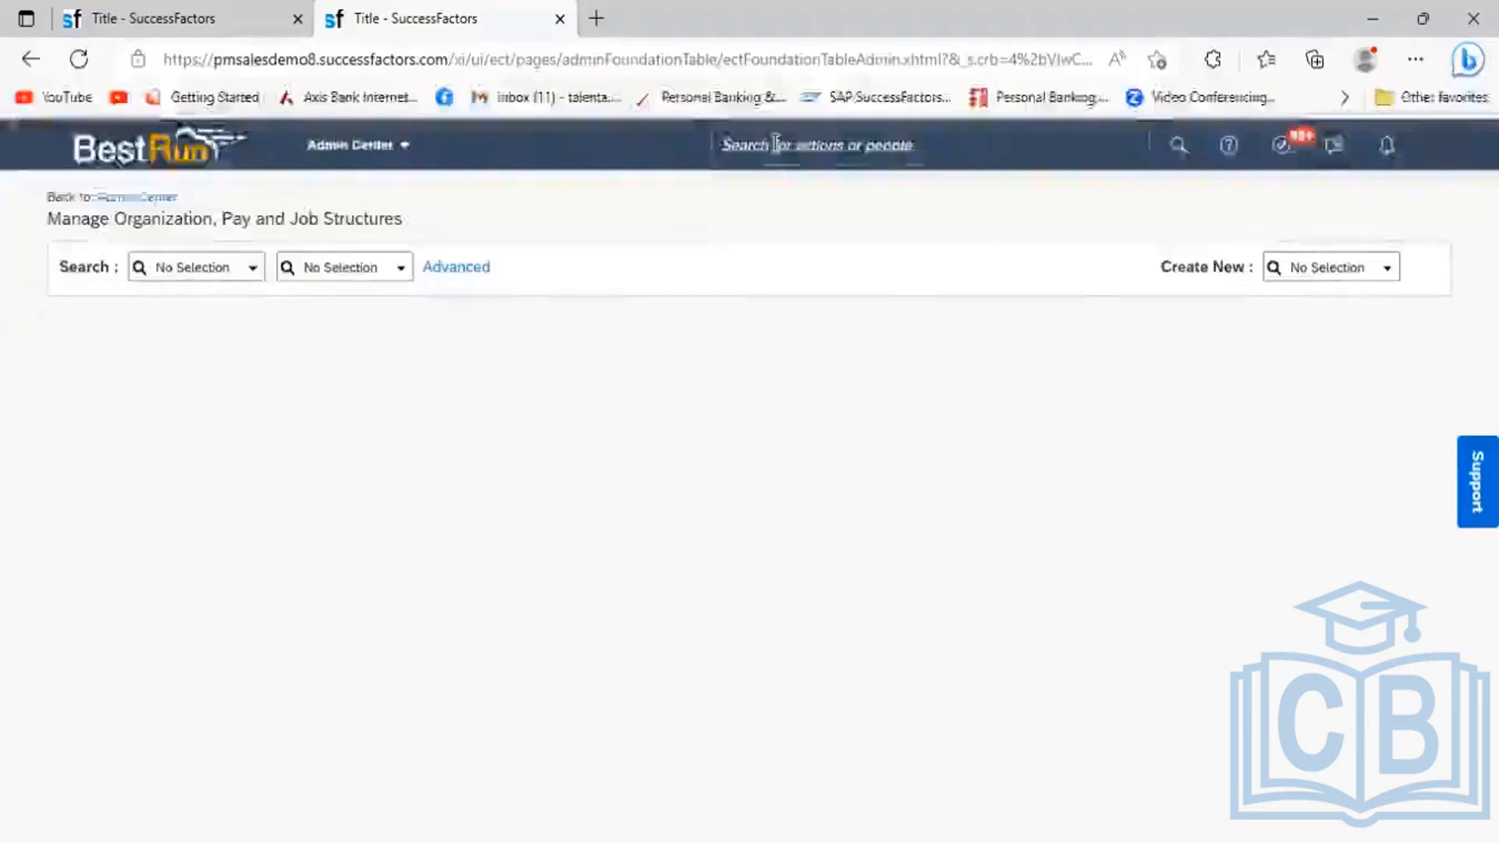
{"action": "left_click", "coordinate": [776, 145]}
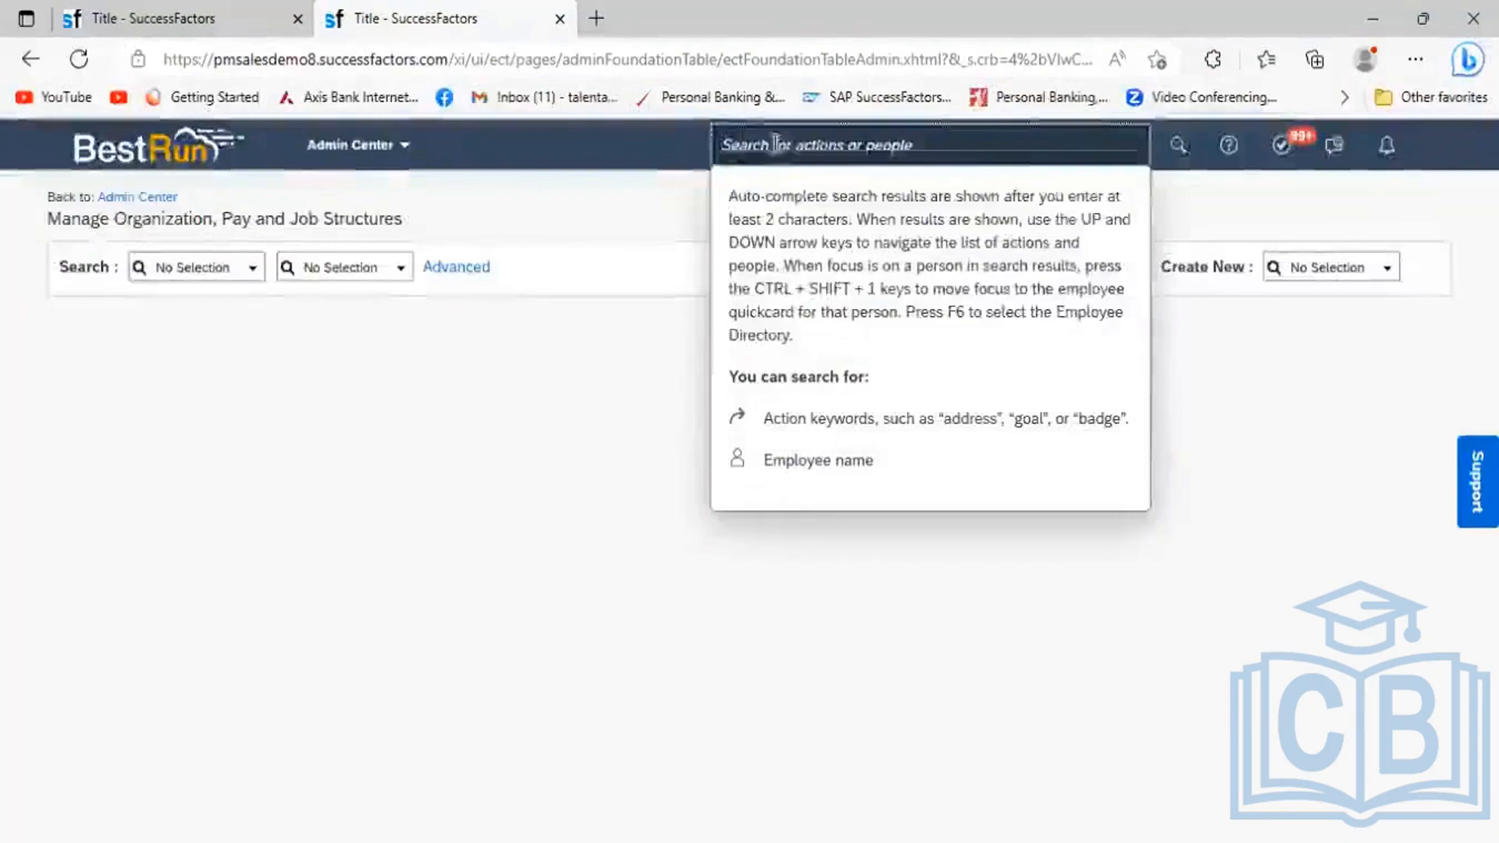
{"action": "type", "text": "Manag"}
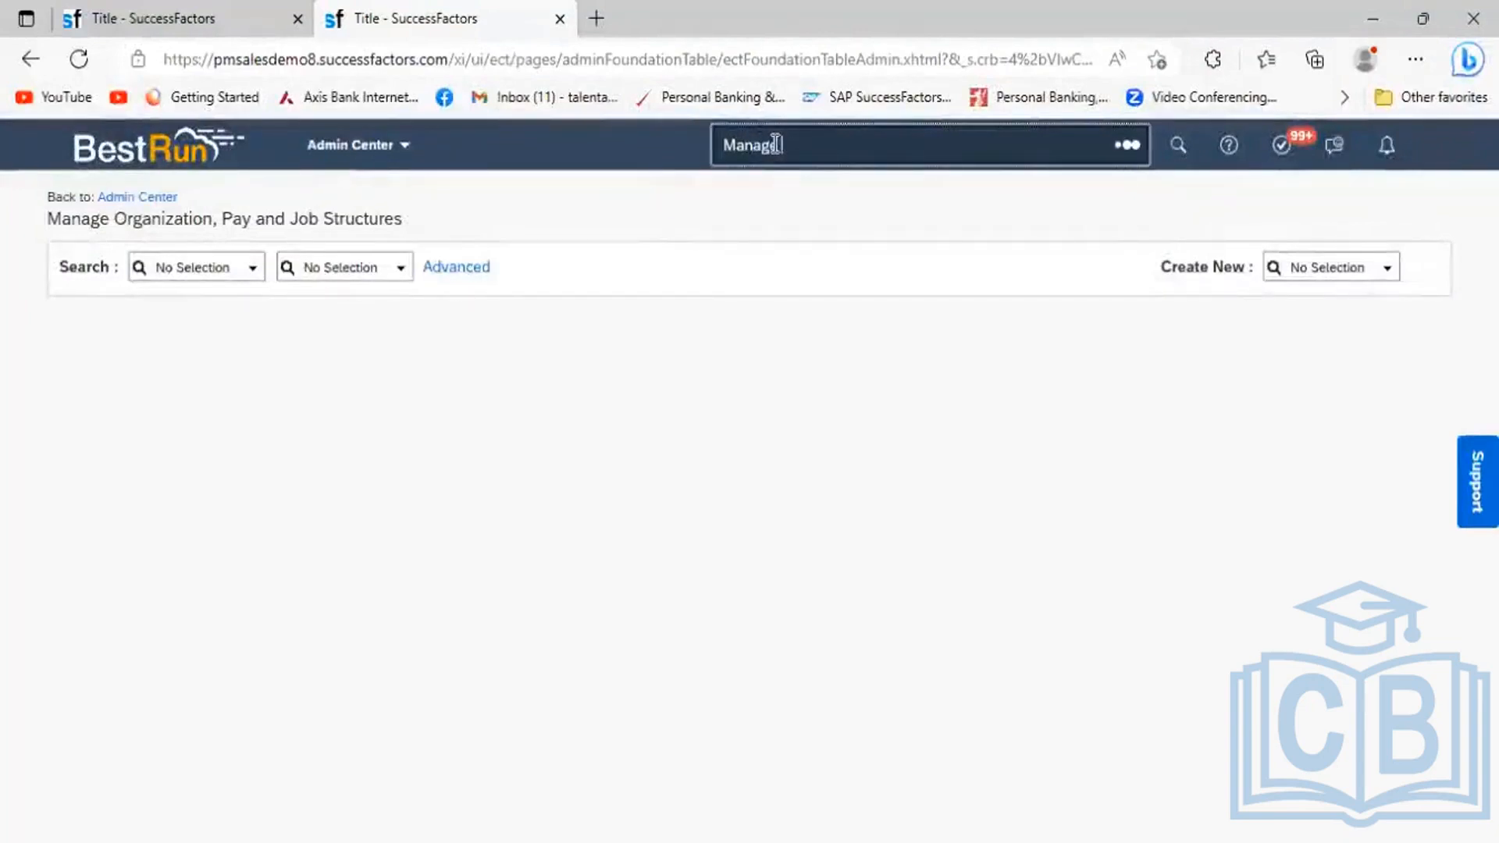
{"action": "type", "text": "e workflow"}
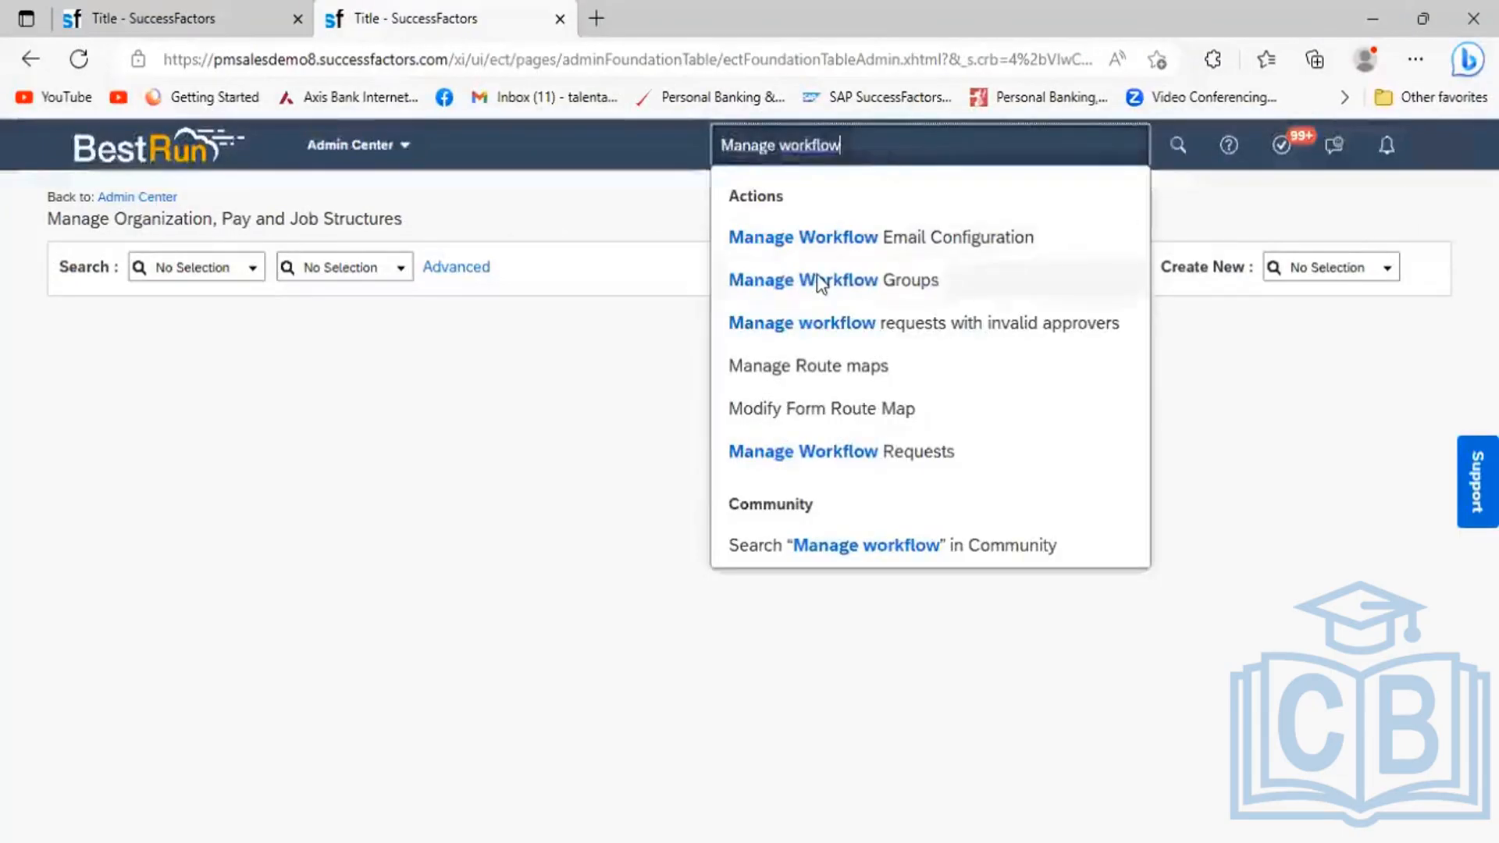
{"action": "left_click", "coordinate": [818, 275]}
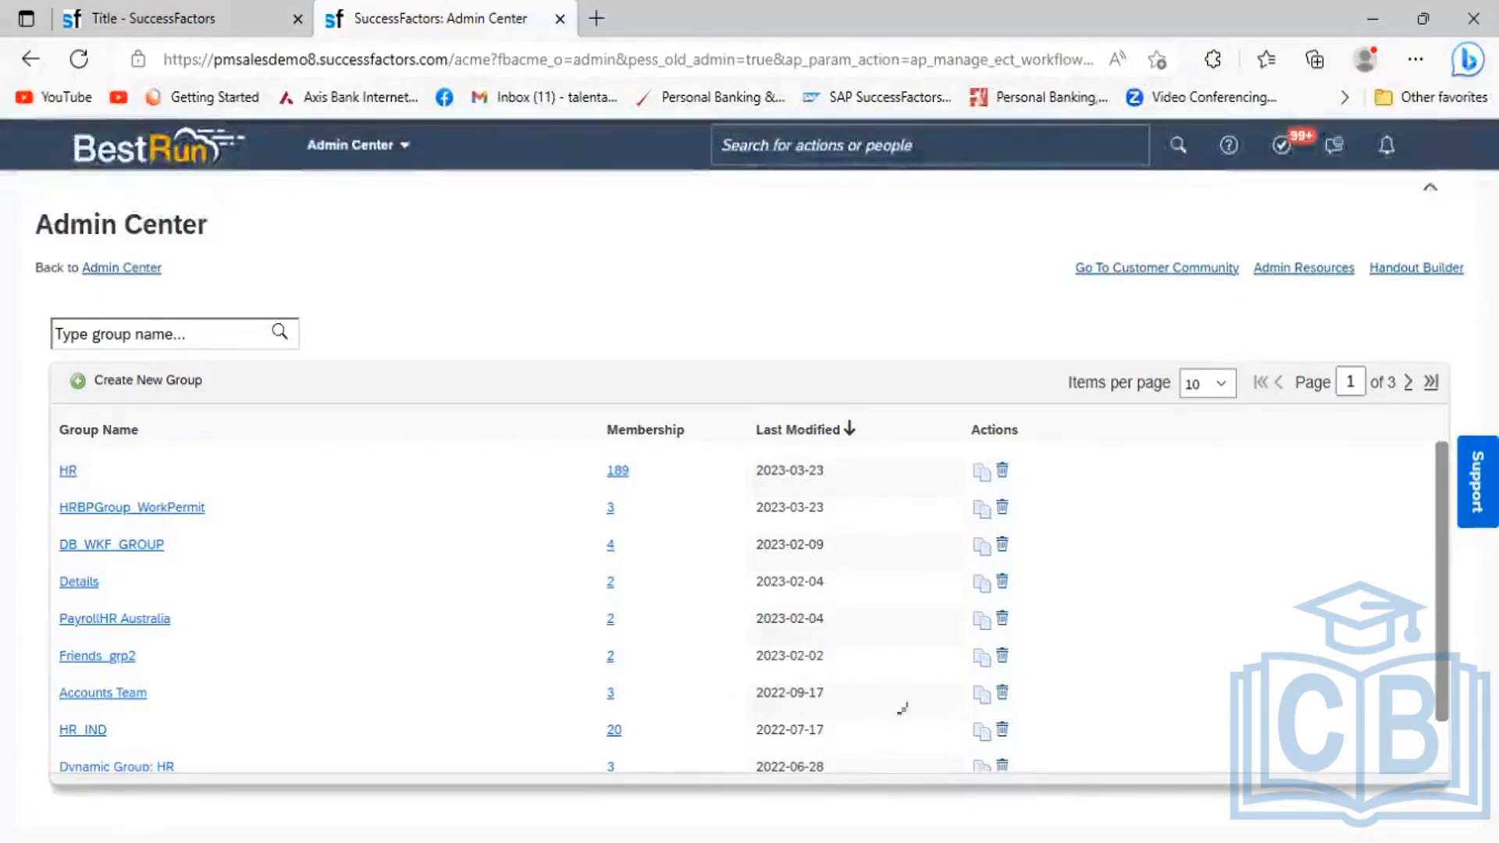
Search the workflow groups for HRBP and view the membership of the HRBP Approval group.
{"action": "key", "text": "alt+Tab"}
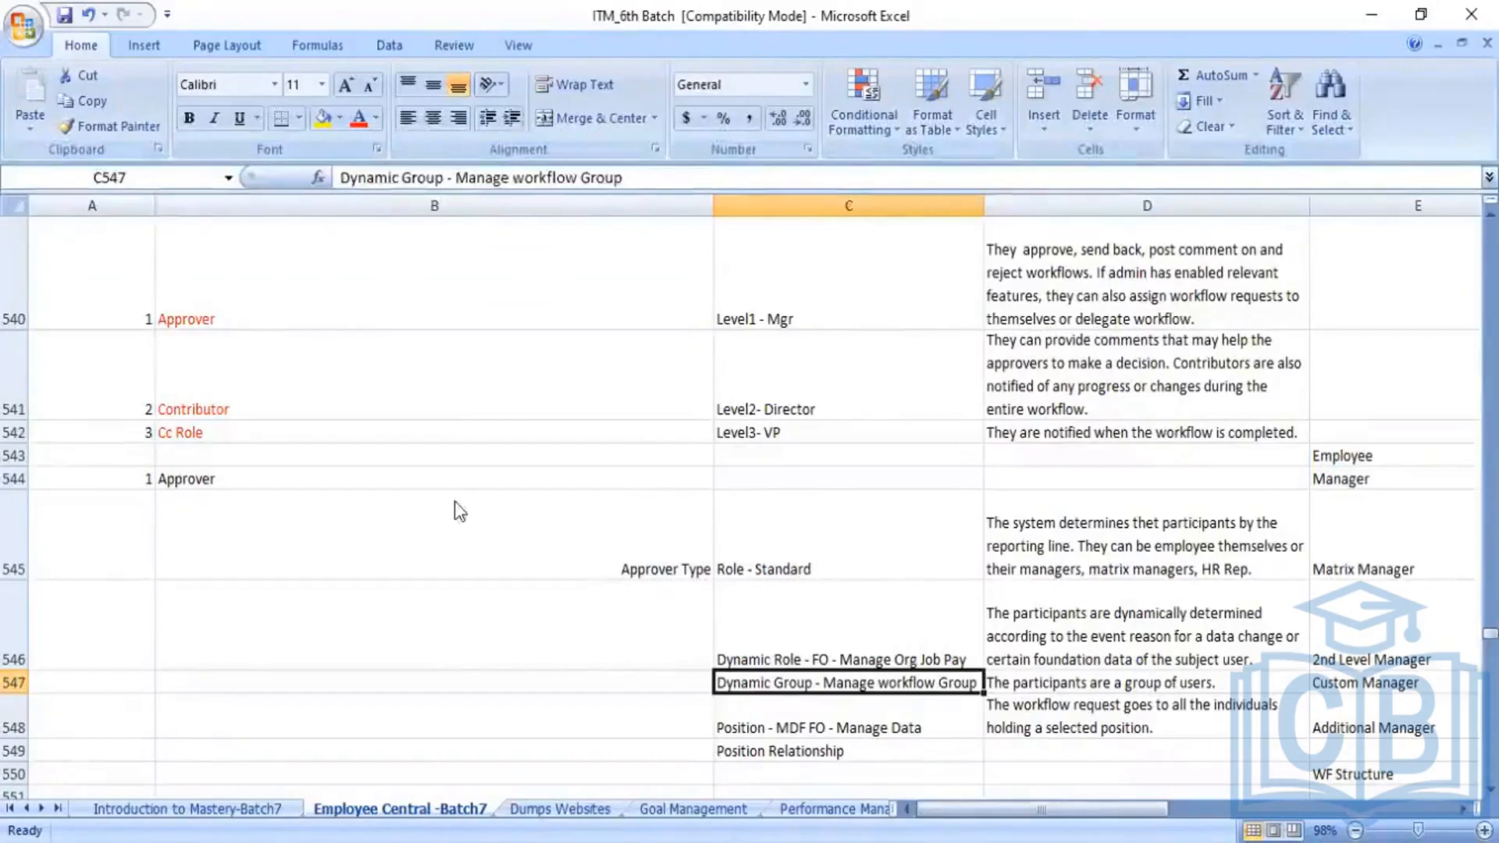
{"action": "key", "text": "alt+Tab"}
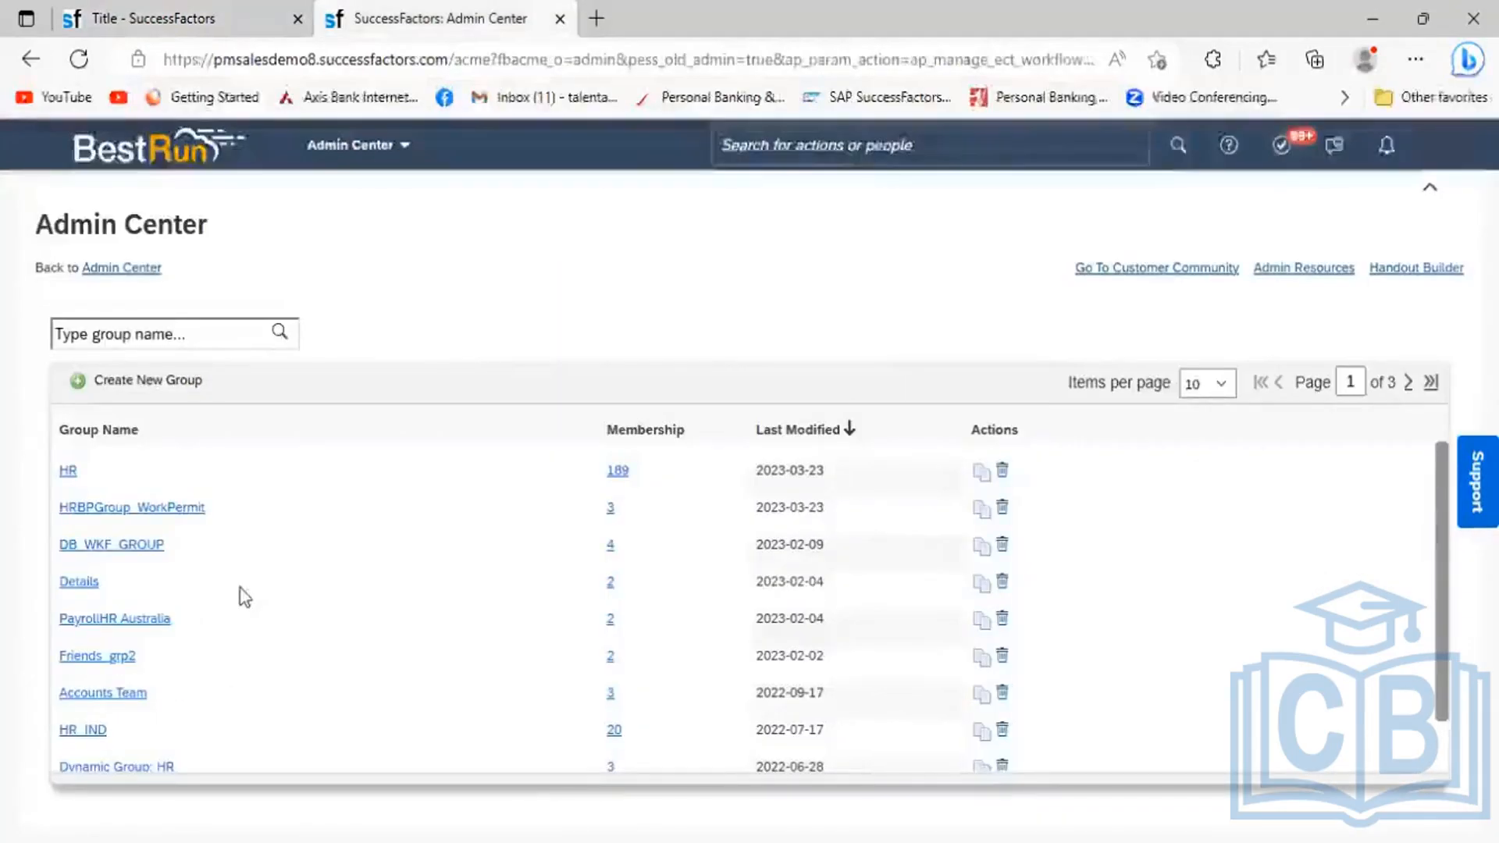
{"action": "left_click", "coordinate": [202, 342]}
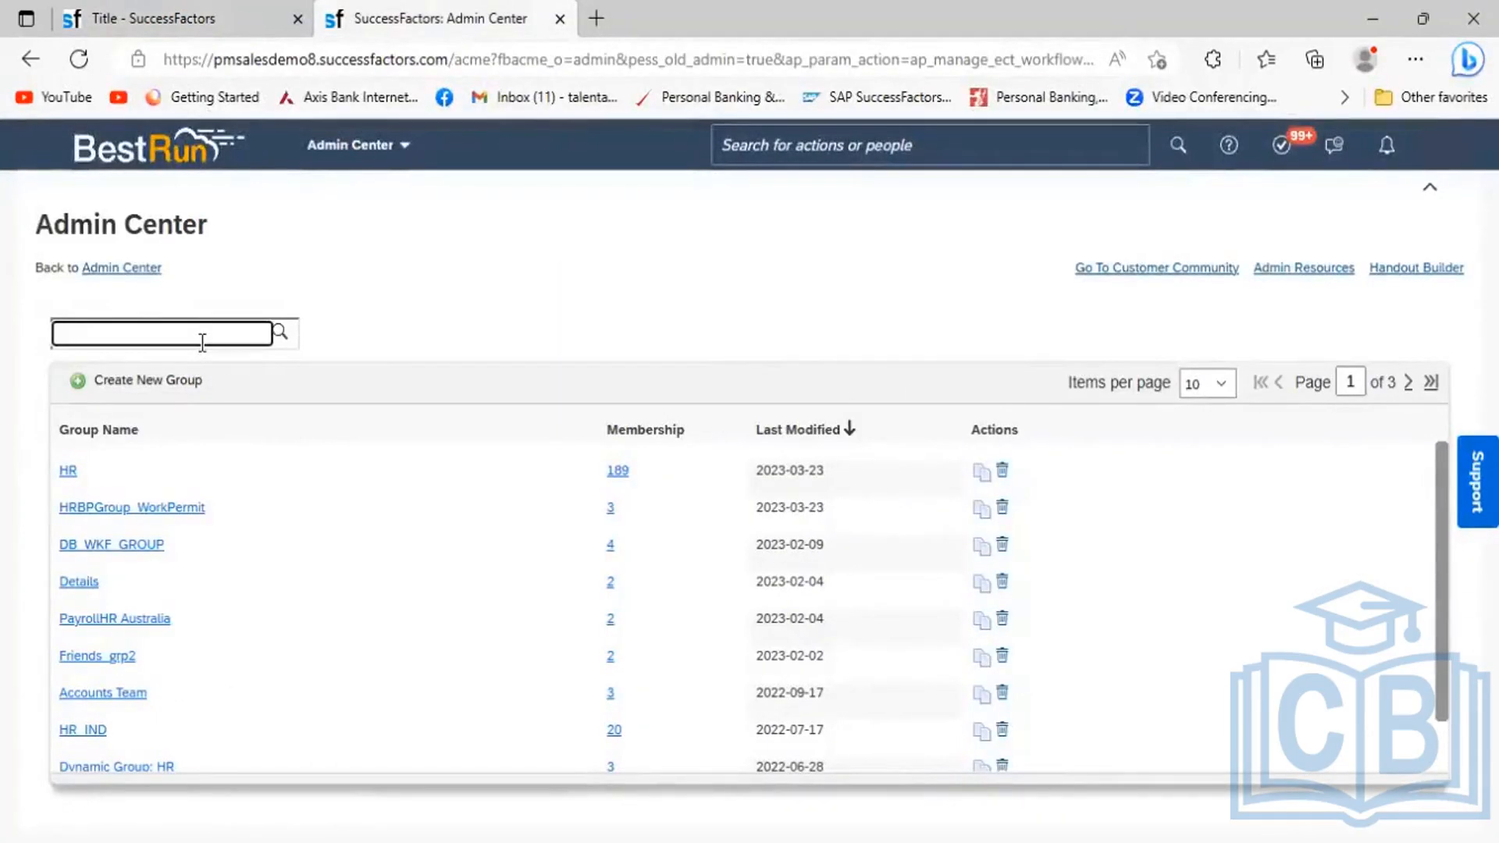
{"action": "type", "text": "HRBP"}
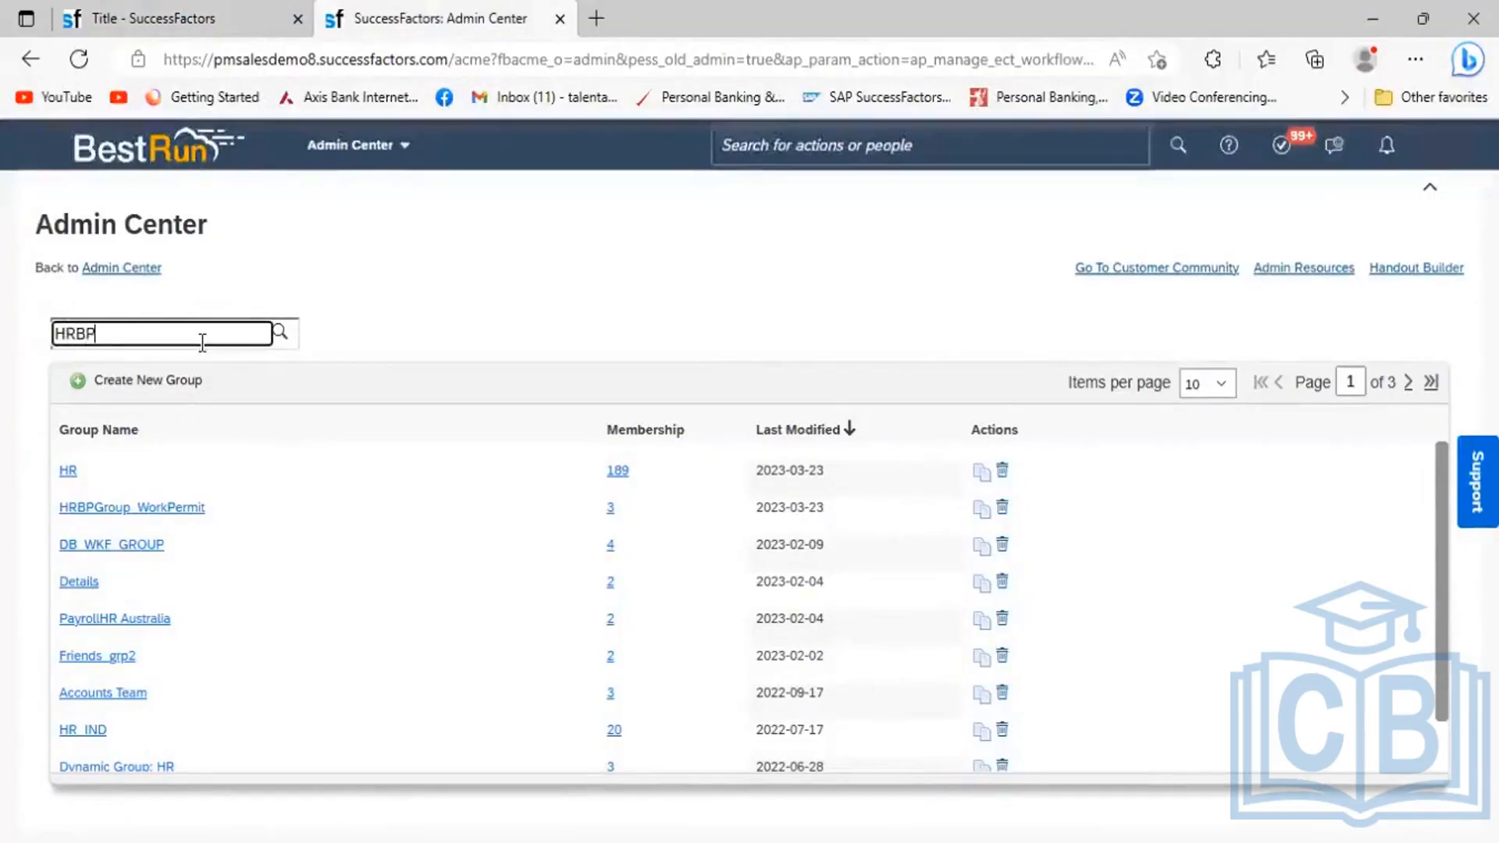
{"action": "key", "text": "Return"}
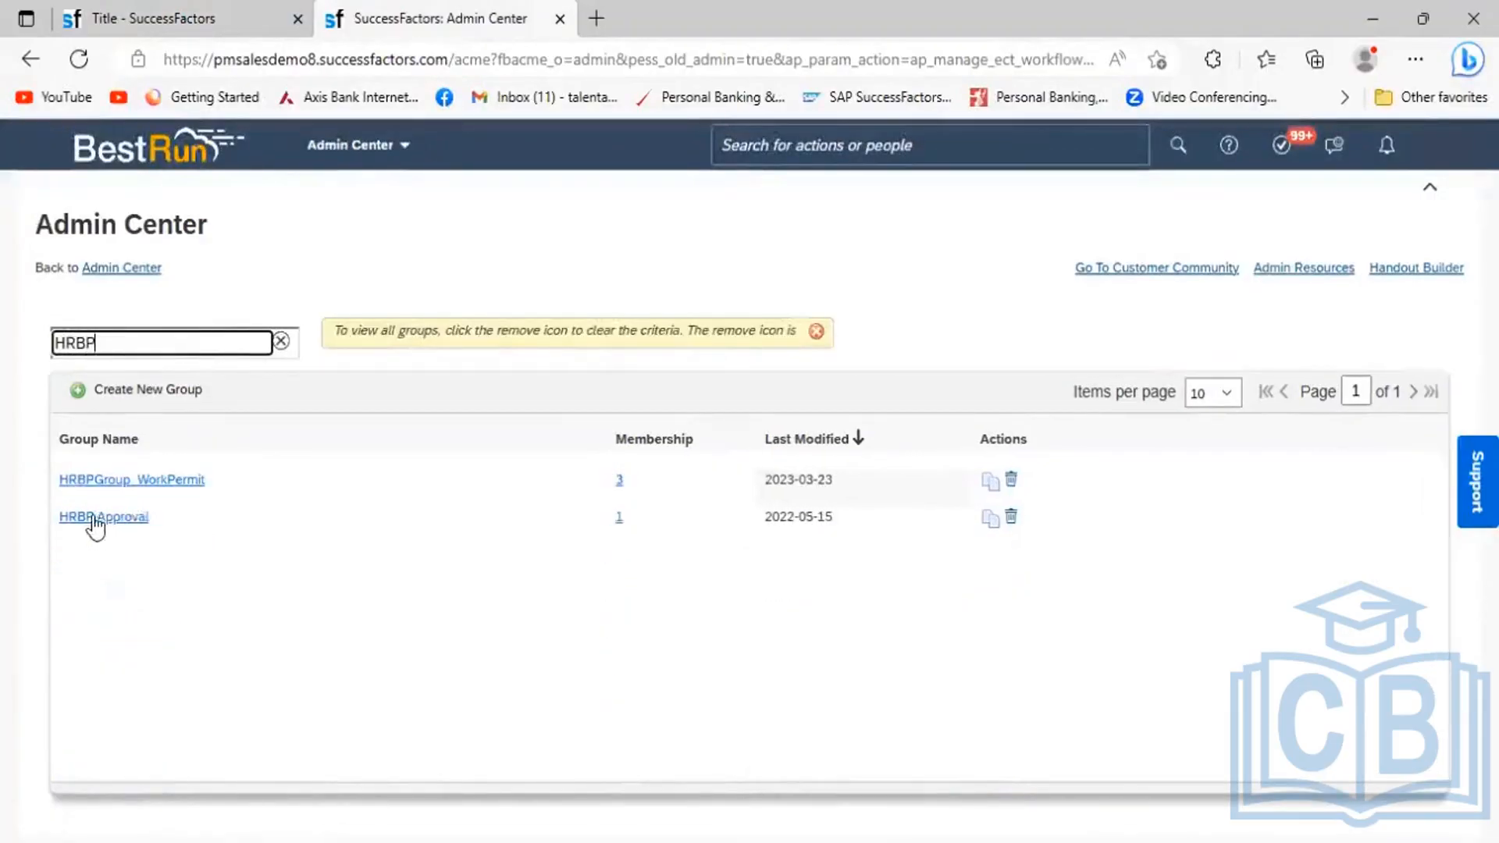
{"action": "left_click", "coordinate": [620, 519]}
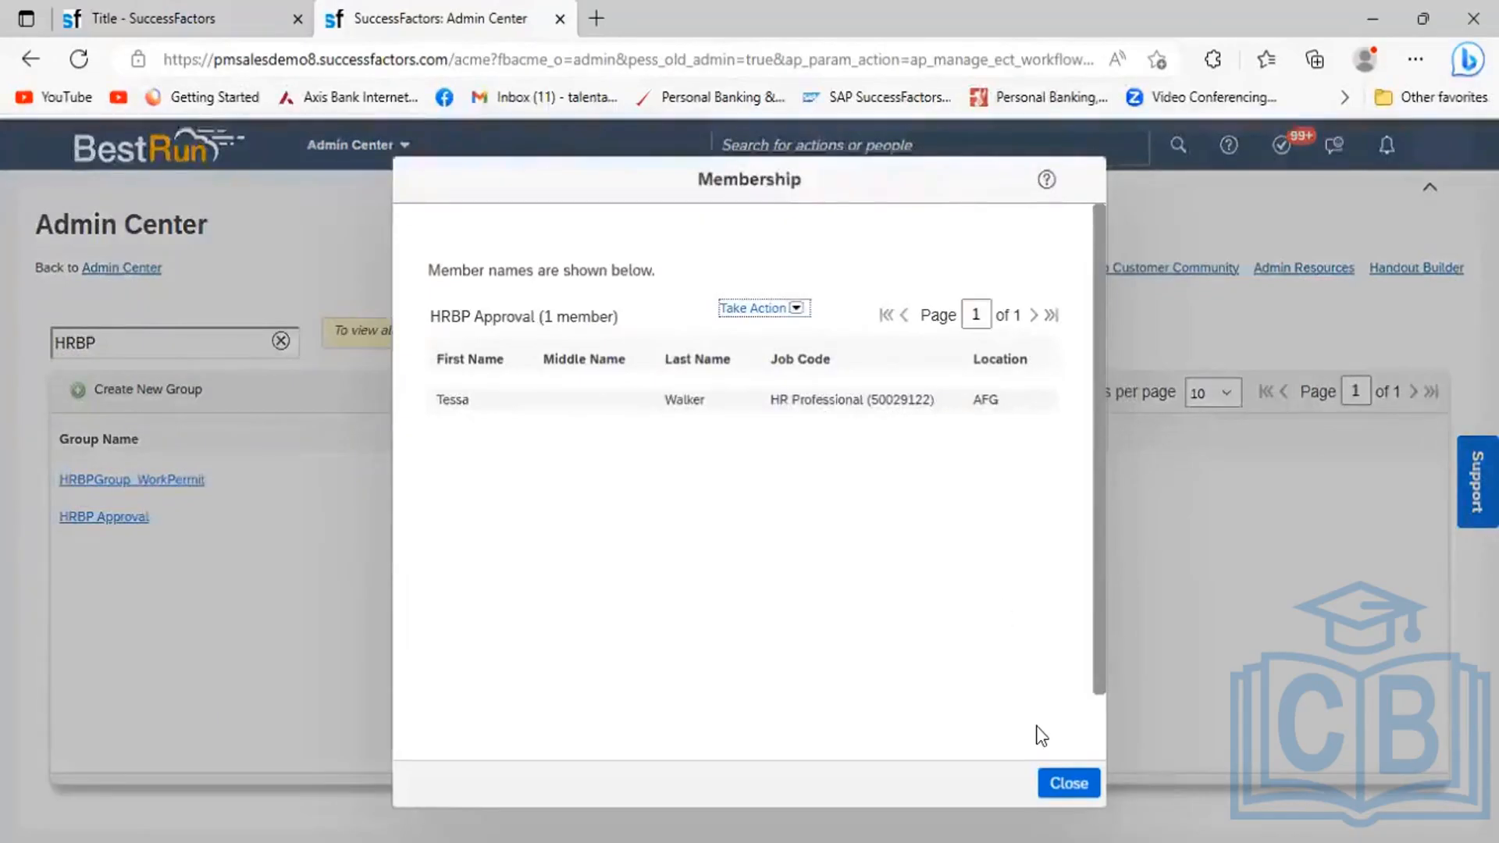
{"action": "left_click", "coordinate": [1068, 783]}
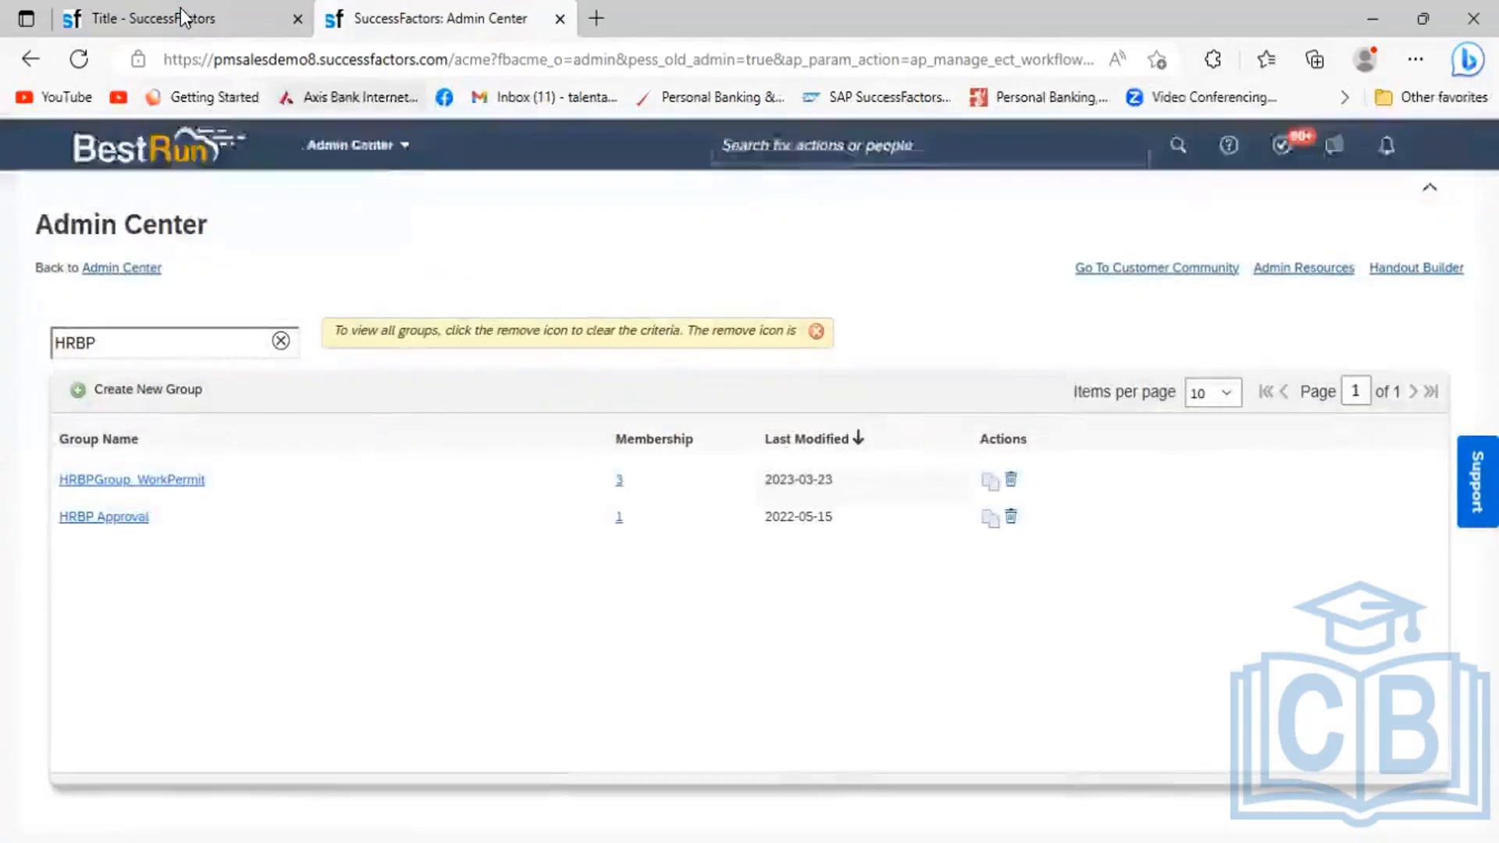
Return to the workflow configuration tab and set the Step 1 approver role to Talent Approval.
{"action": "left_click", "coordinate": [182, 17]}
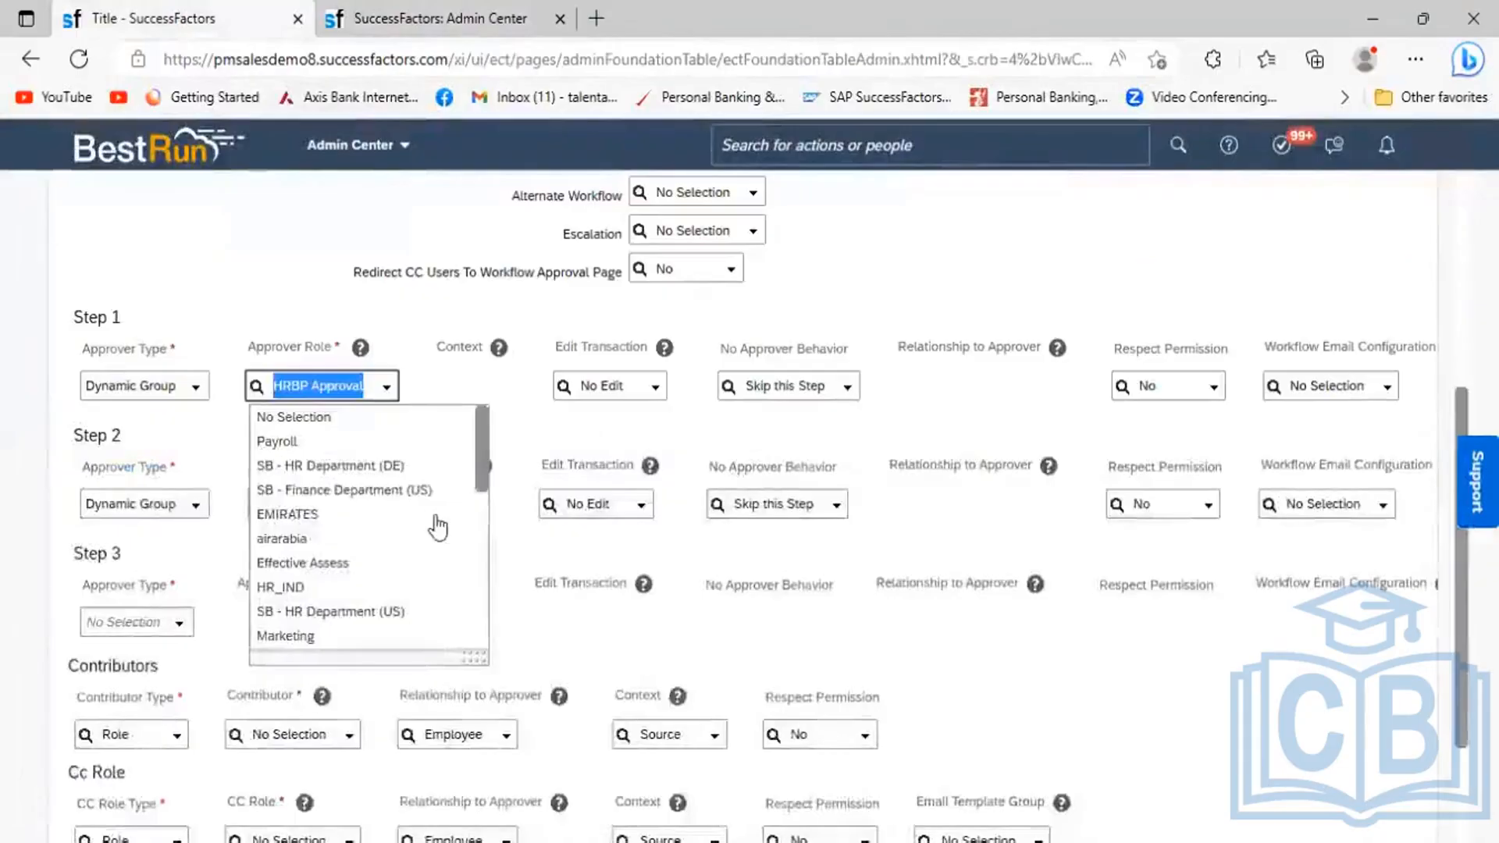
{"action": "left_click", "coordinate": [486, 554]}
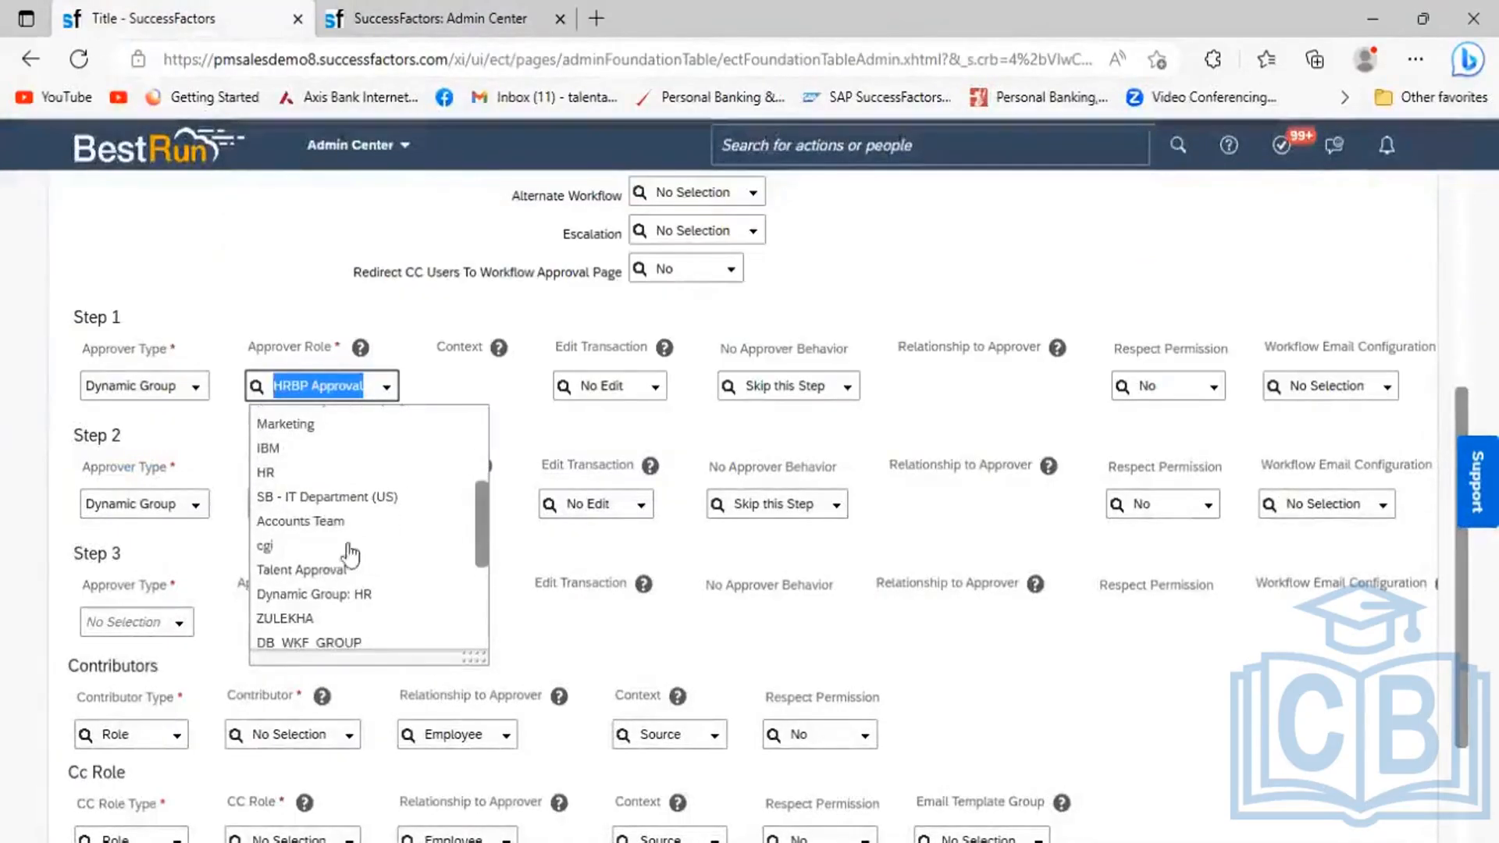
{"action": "left_click", "coordinate": [293, 570]}
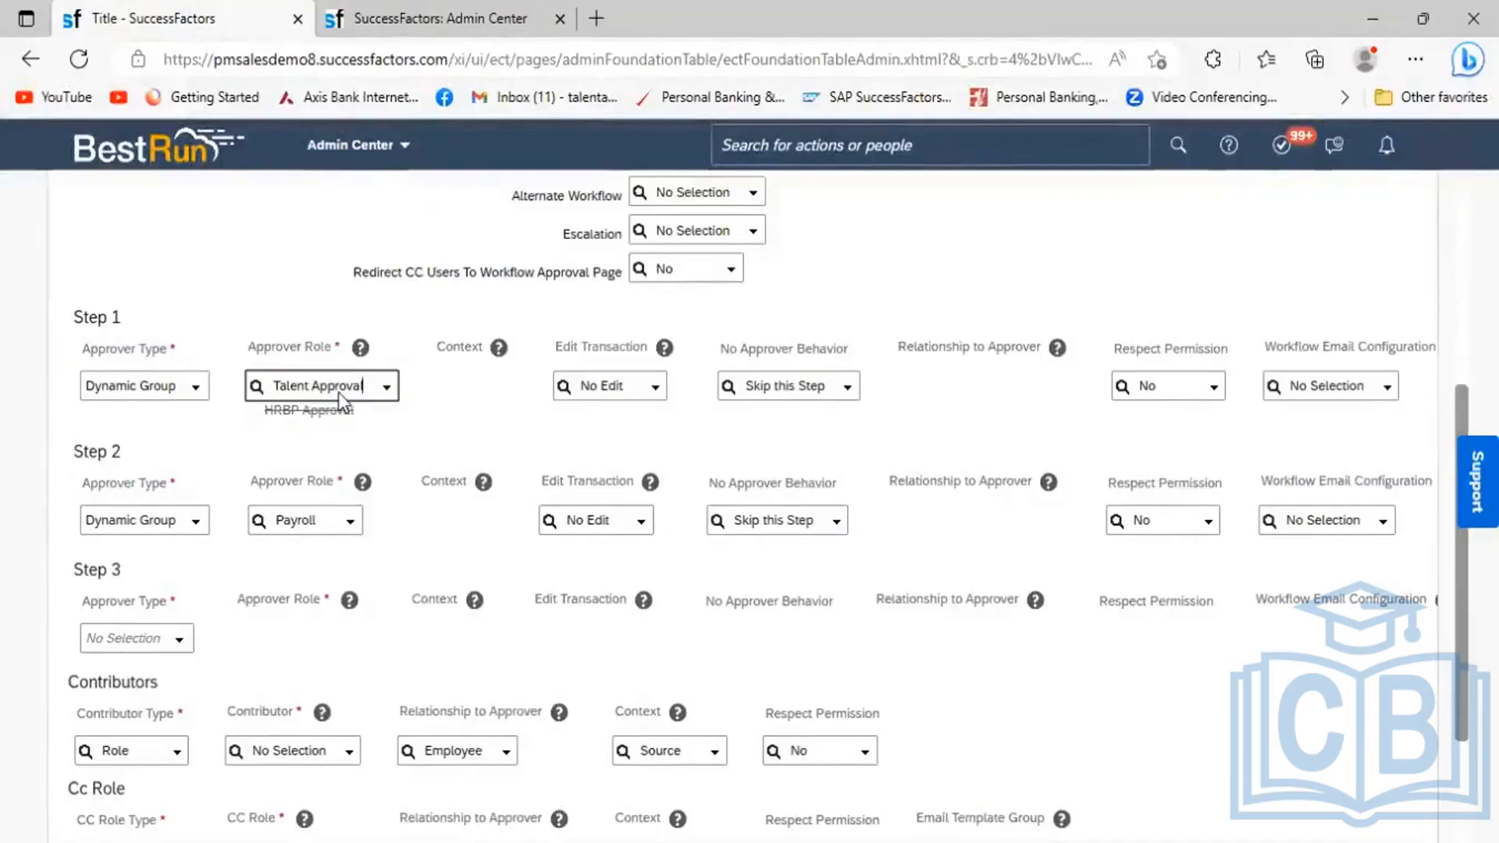
Search the workflow groups for talent in the groups tab and view the membership of the Talent Approval group.
{"action": "left_click", "coordinate": [415, 15]}
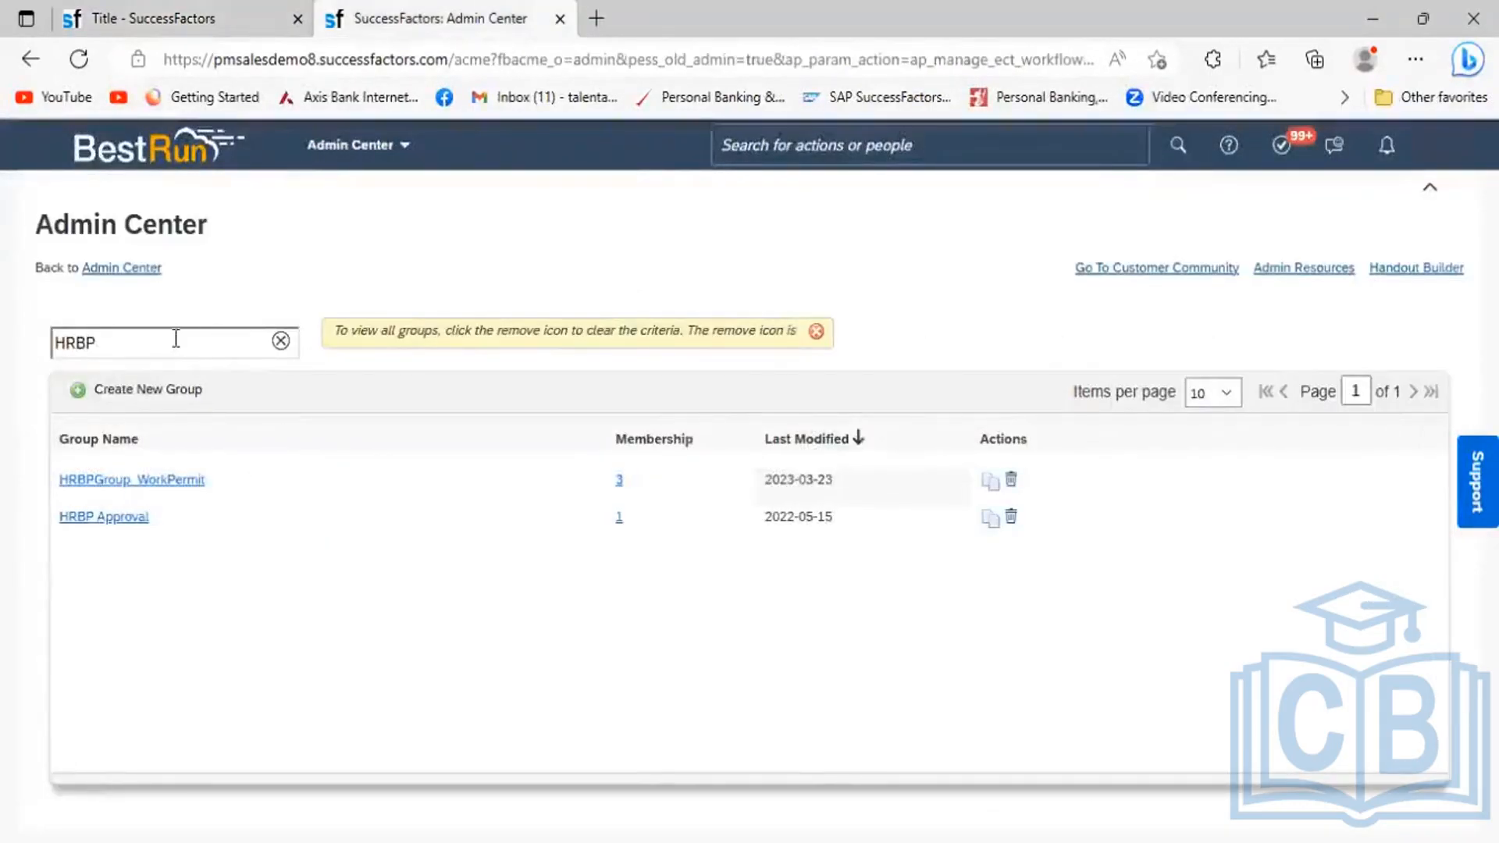
{"action": "left_click", "coordinate": [176, 338]}
{"action": "key", "text": "BackSpace"}
{"action": "key", "text": "BackSpace"}
{"action": "key", "text": "BackSpace"}
{"action": "key", "text": "BackSpace"}
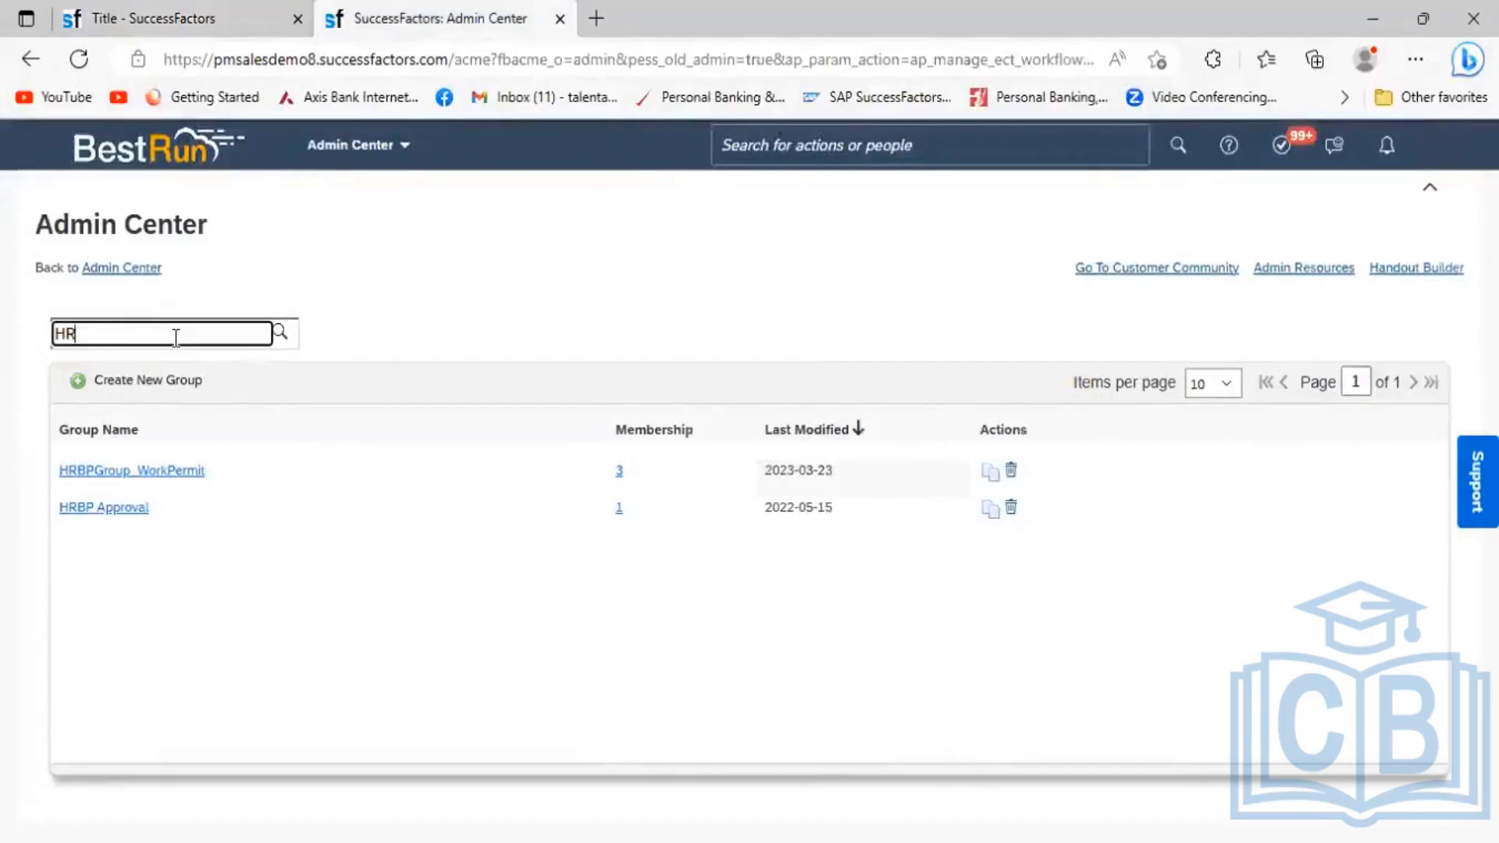
{"action": "type", "text": "tal"}
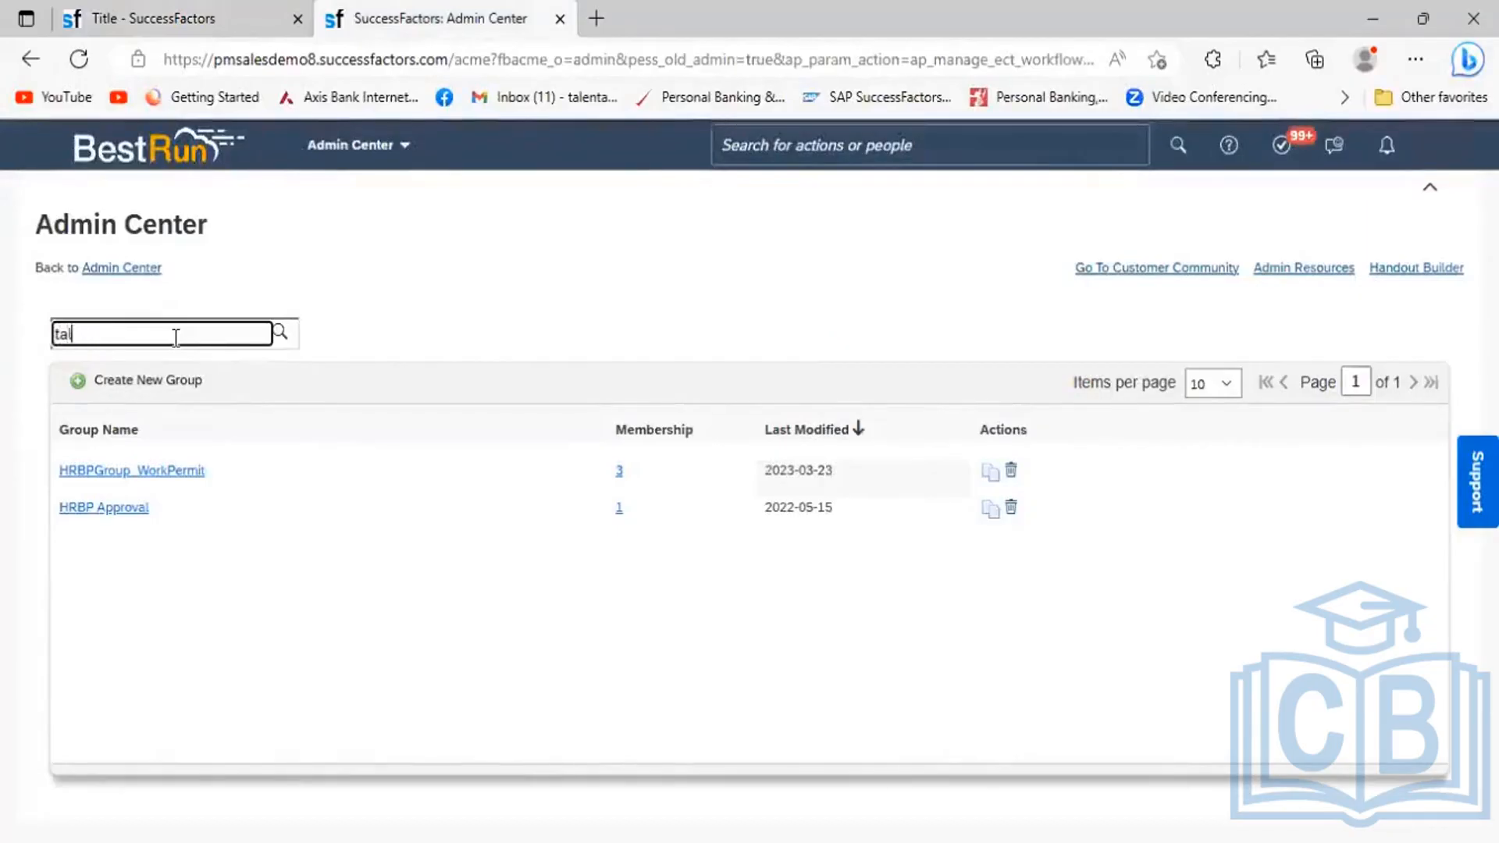
{"action": "type", "text": "ent"}
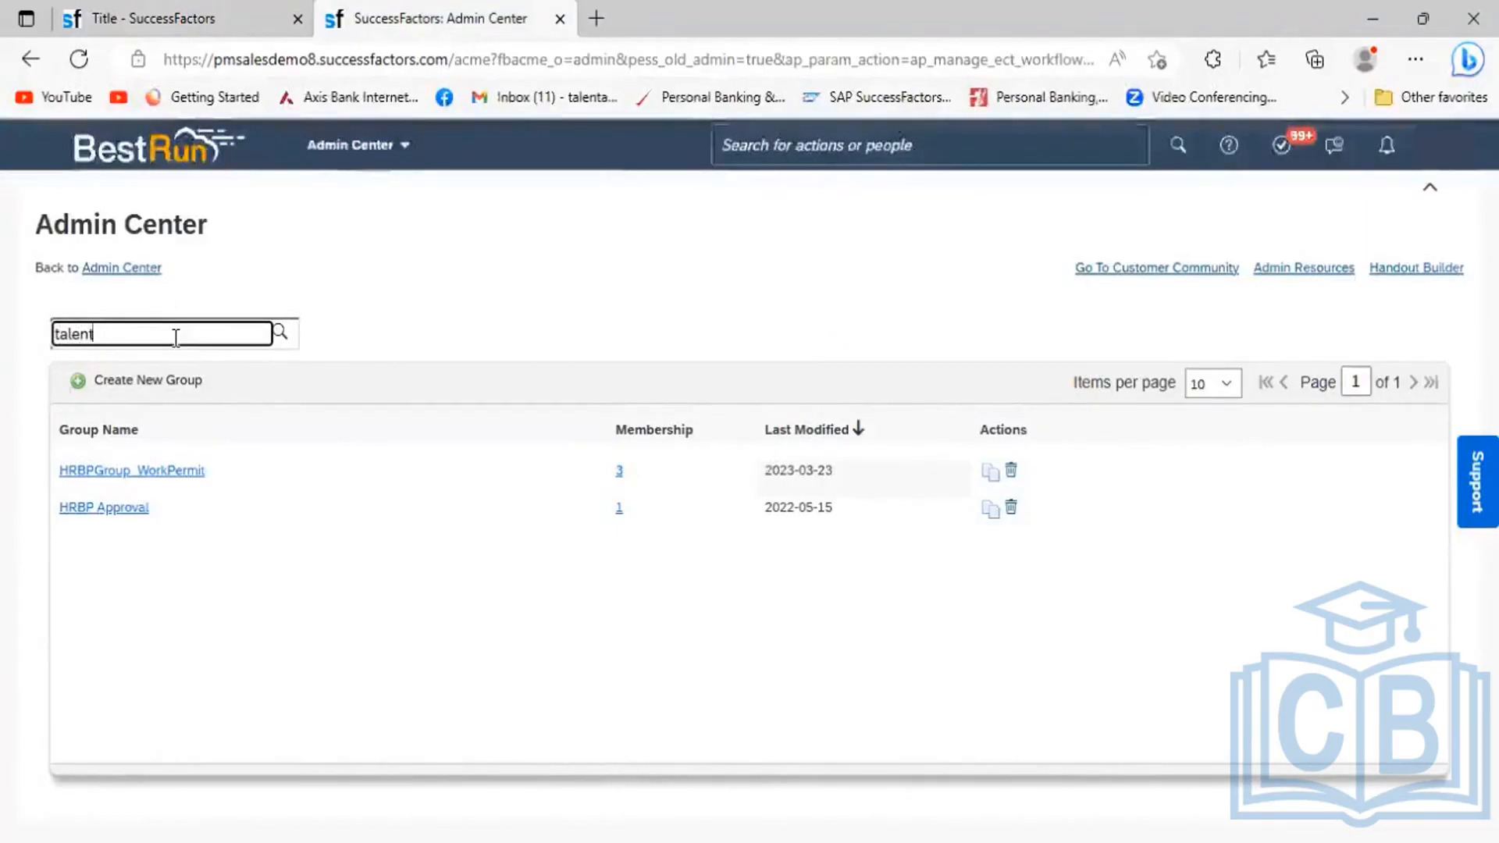
{"action": "key", "text": "Return"}
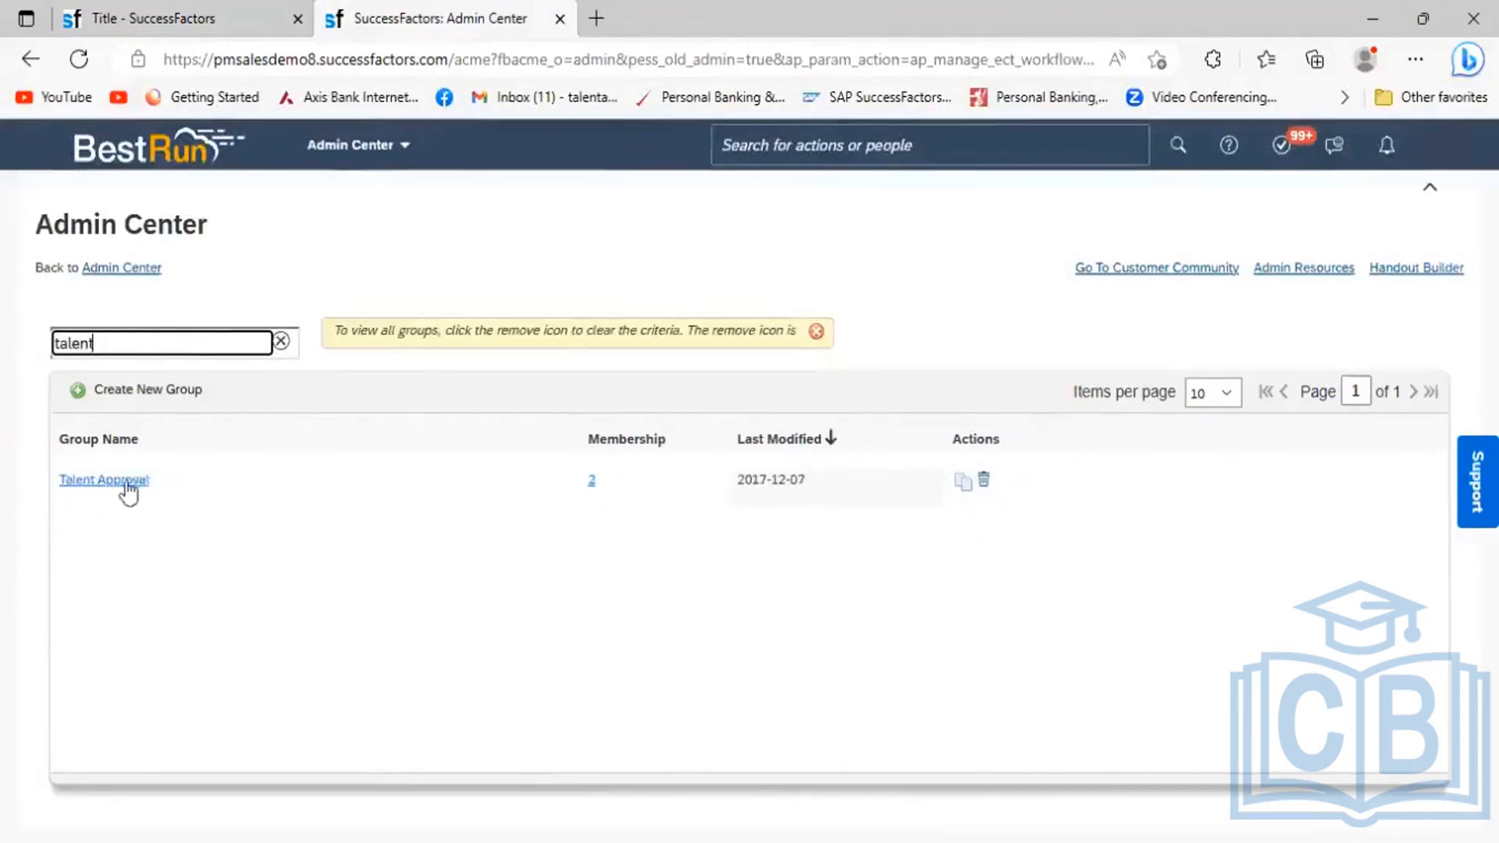
{"action": "left_click", "coordinate": [594, 482]}
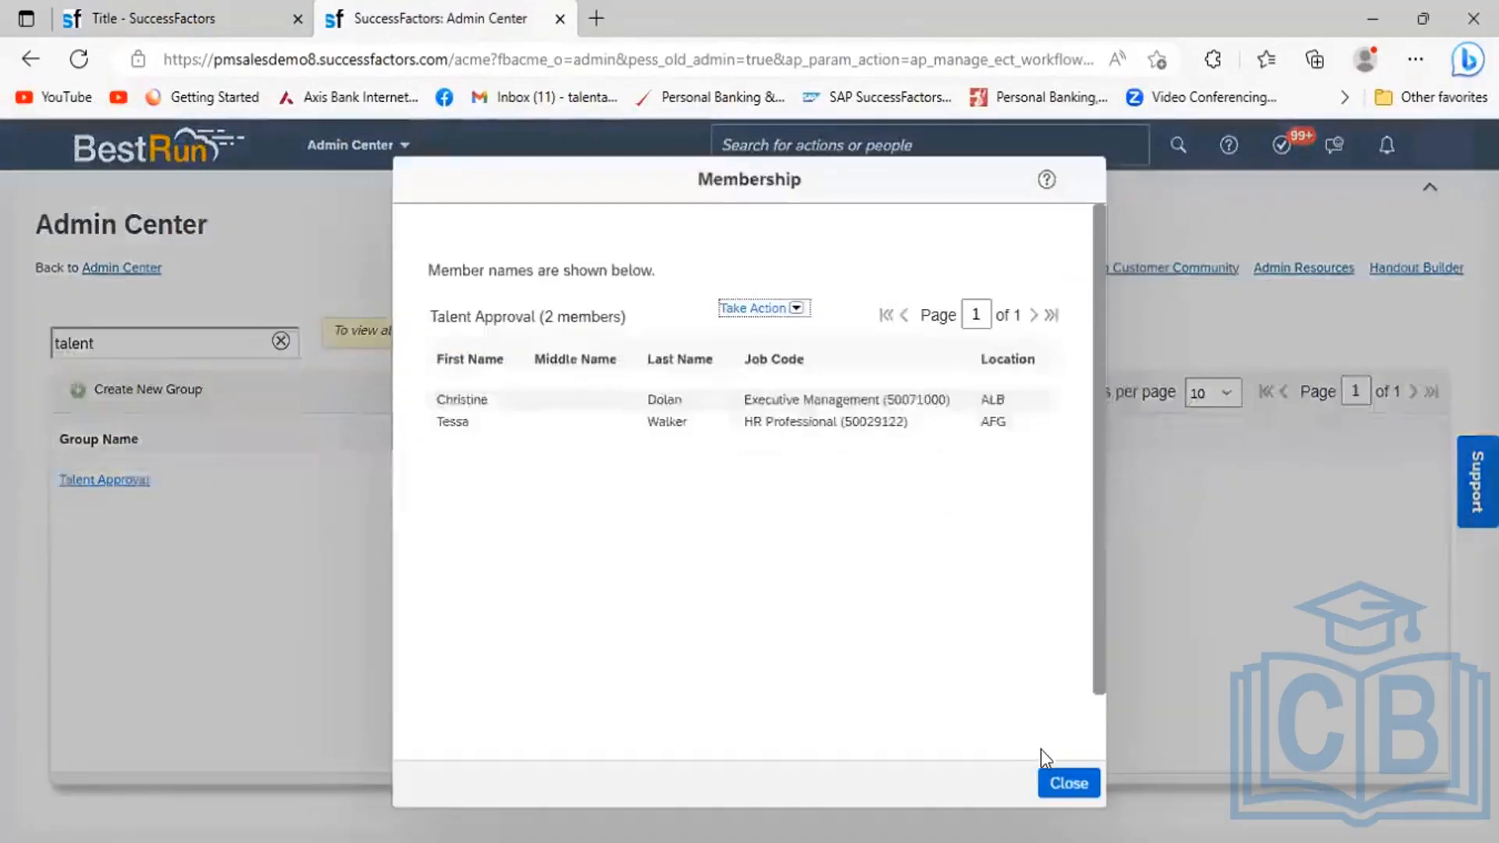
{"action": "left_click", "coordinate": [1079, 781]}
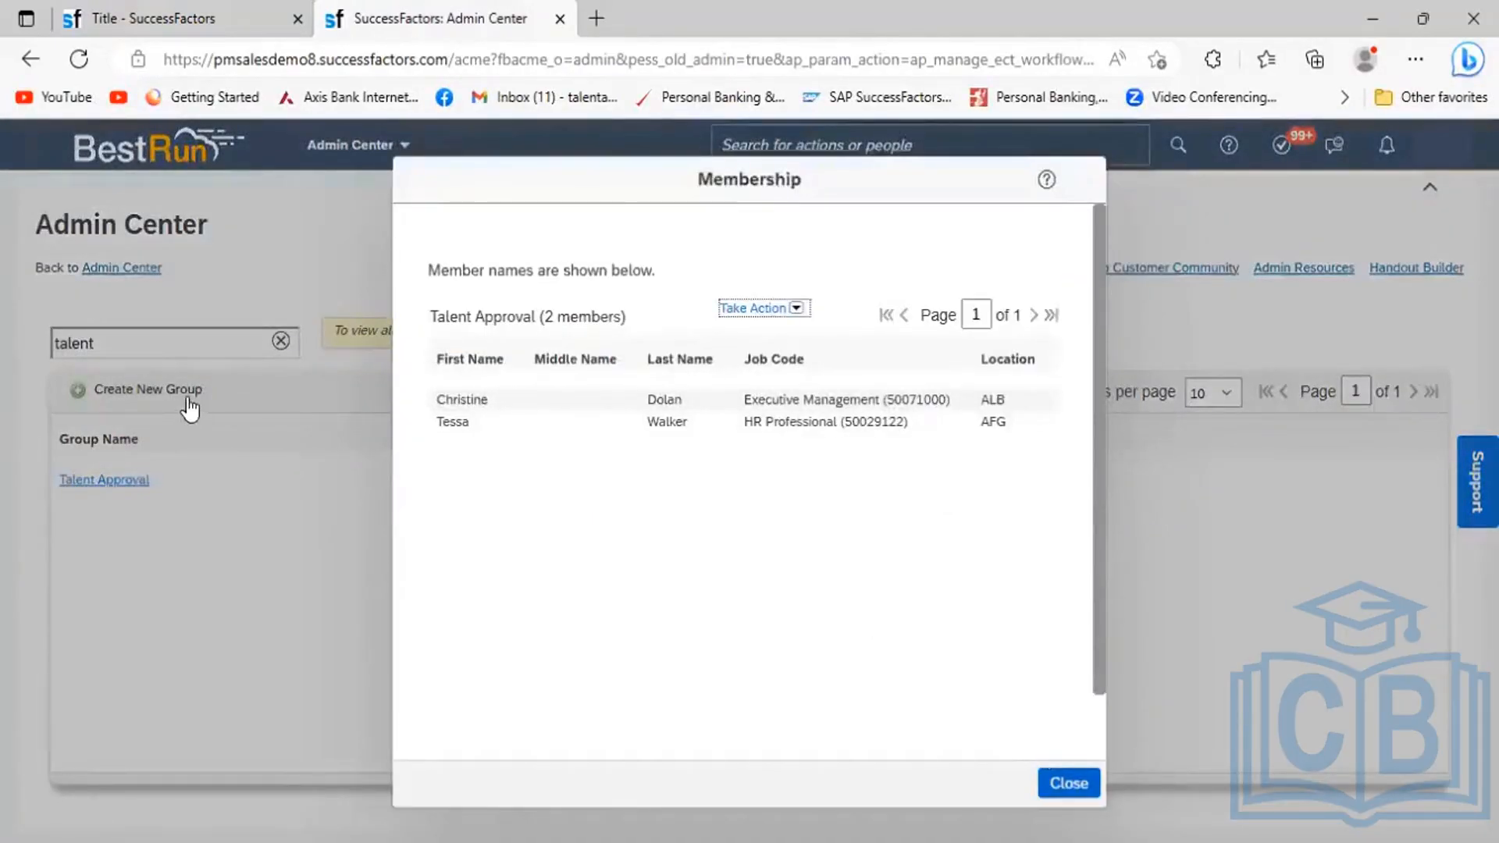
Open a new group definition, examine the available People Pool categories such as Location and Username, and close it without saving.
{"action": "left_click", "coordinate": [178, 395]}
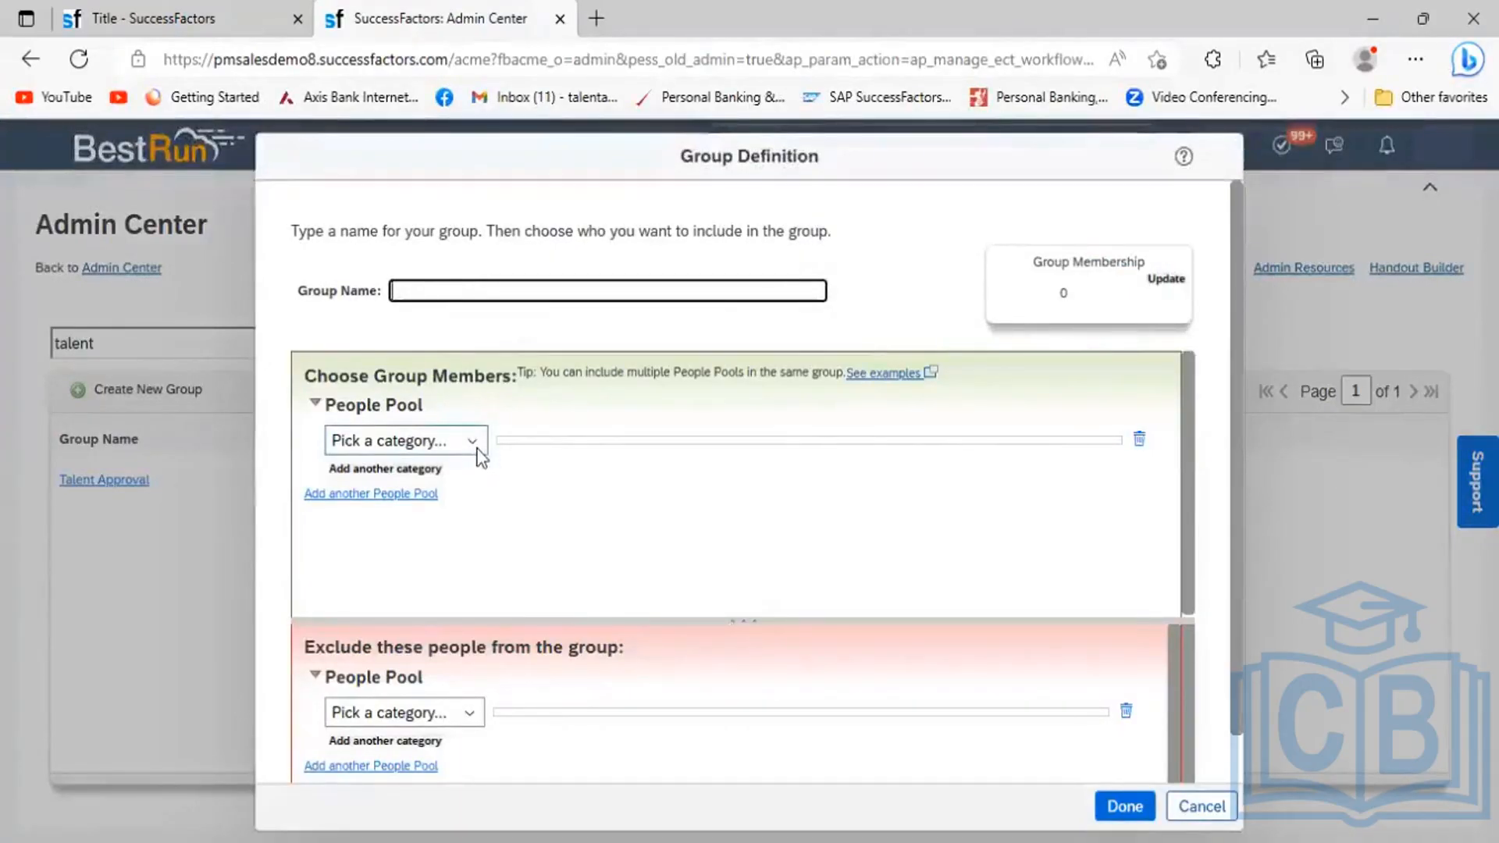
{"action": "left_click", "coordinate": [454, 441]}
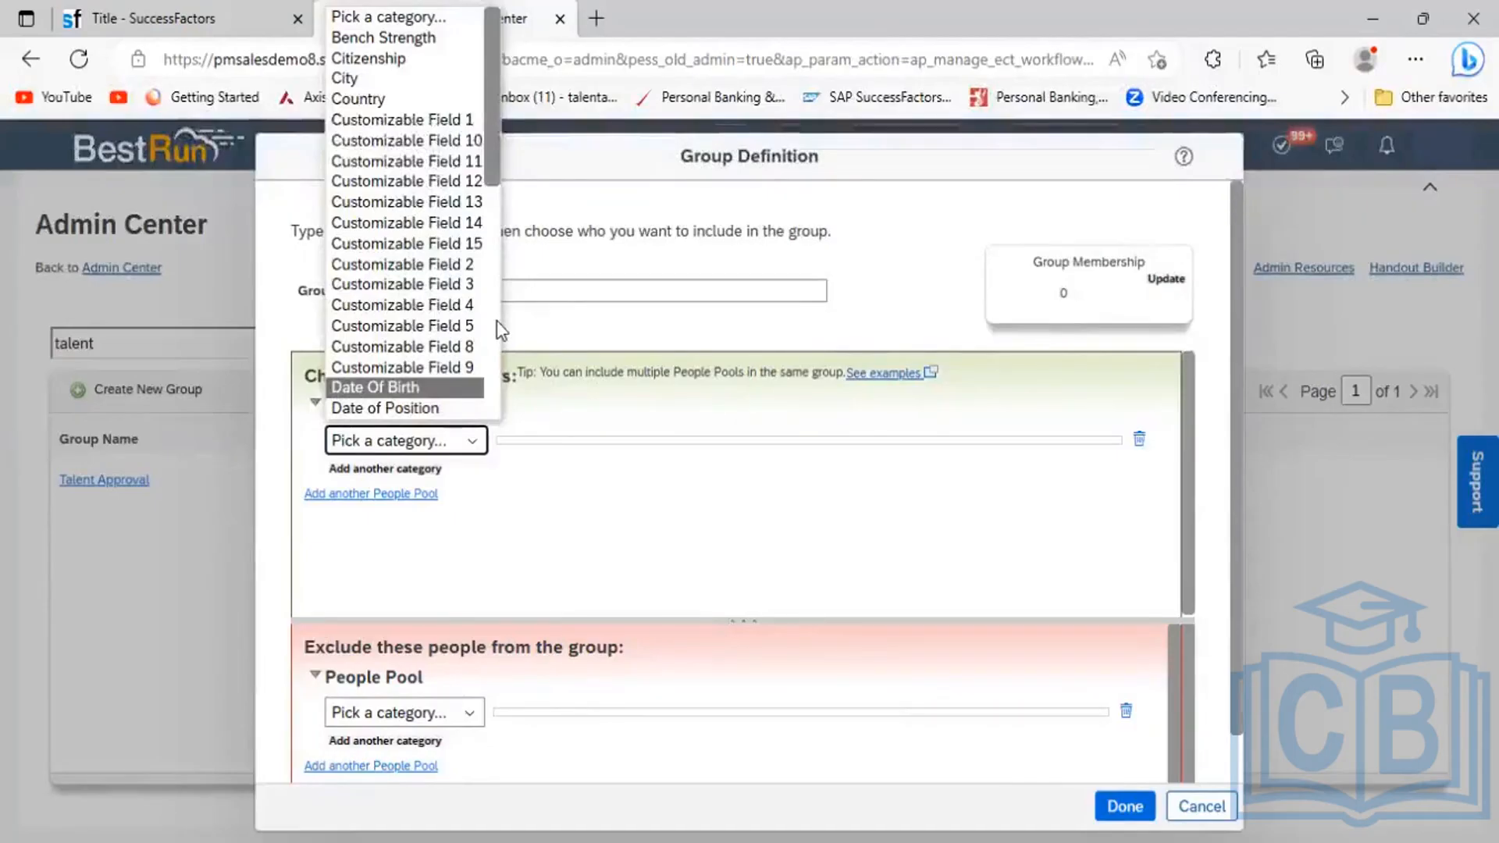
{"action": "scroll", "coordinate": [497, 320], "scroll_direction": "down", "scroll_amount": 5}
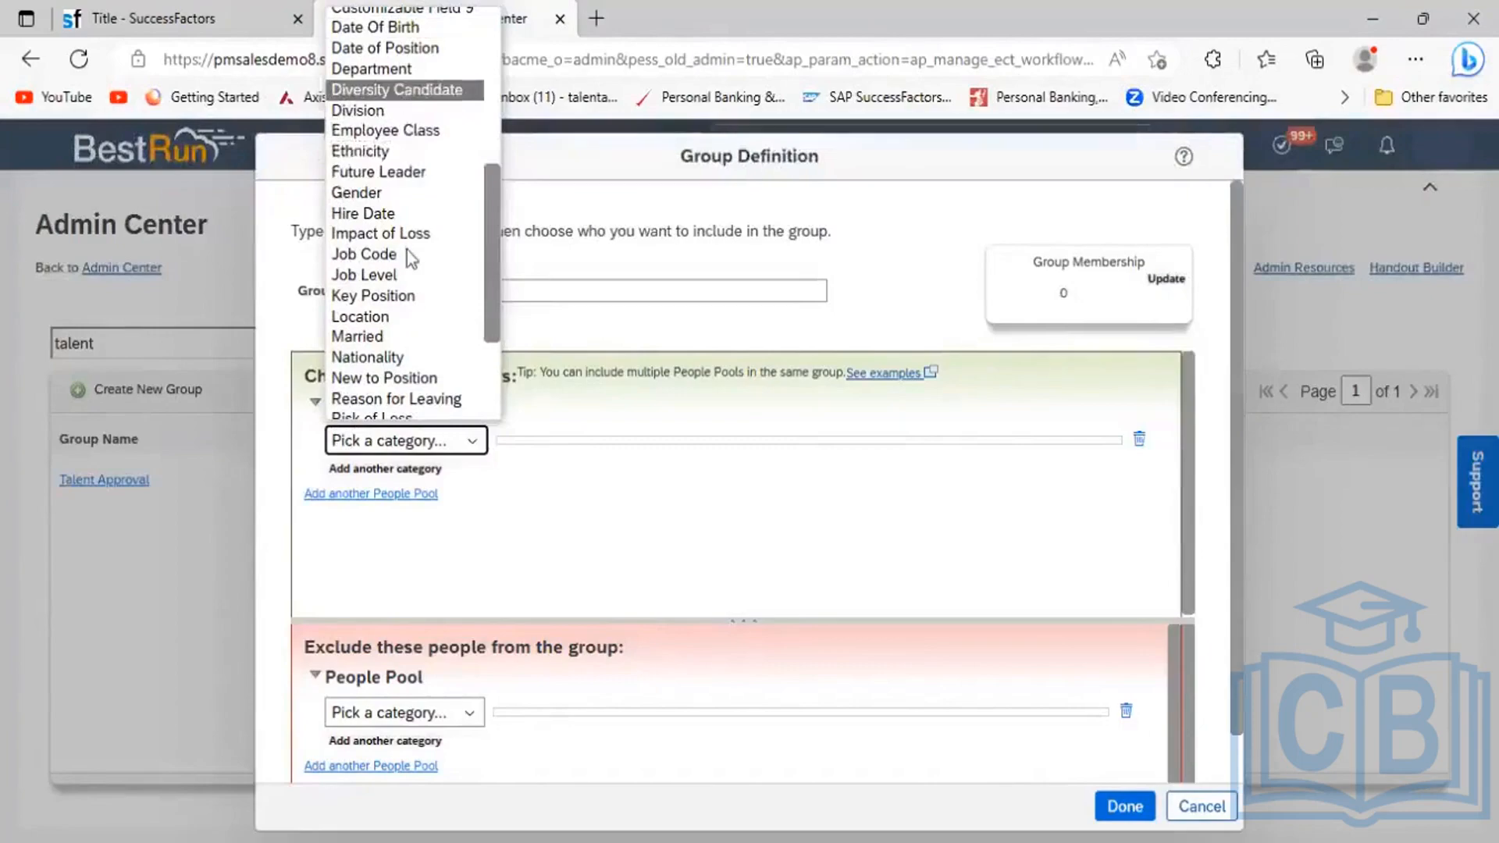
{"action": "key", "text": "l"}
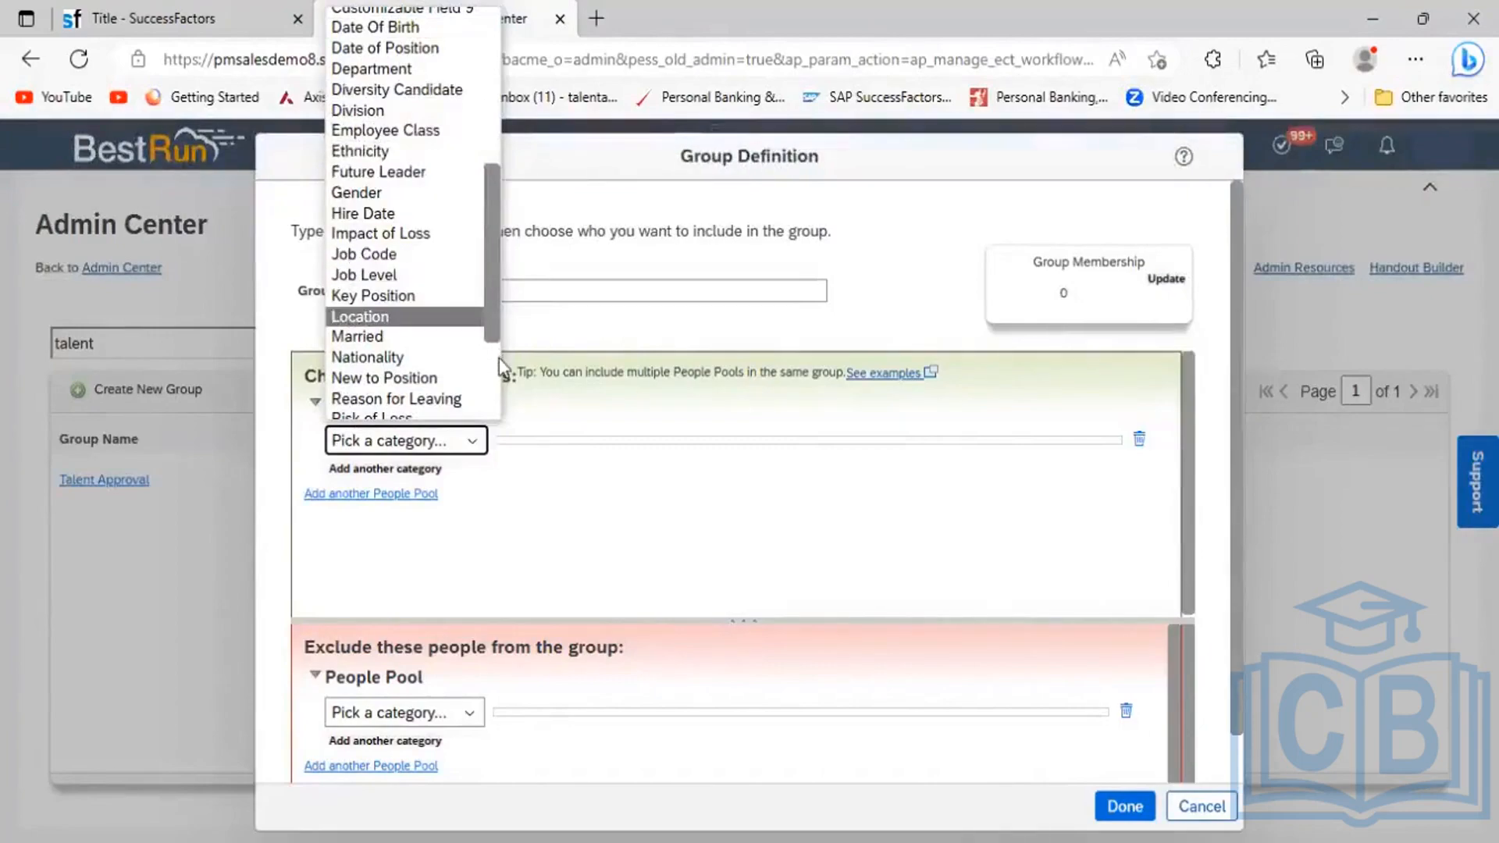
{"action": "scroll", "coordinate": [404, 377], "scroll_direction": "down", "scroll_amount": 3}
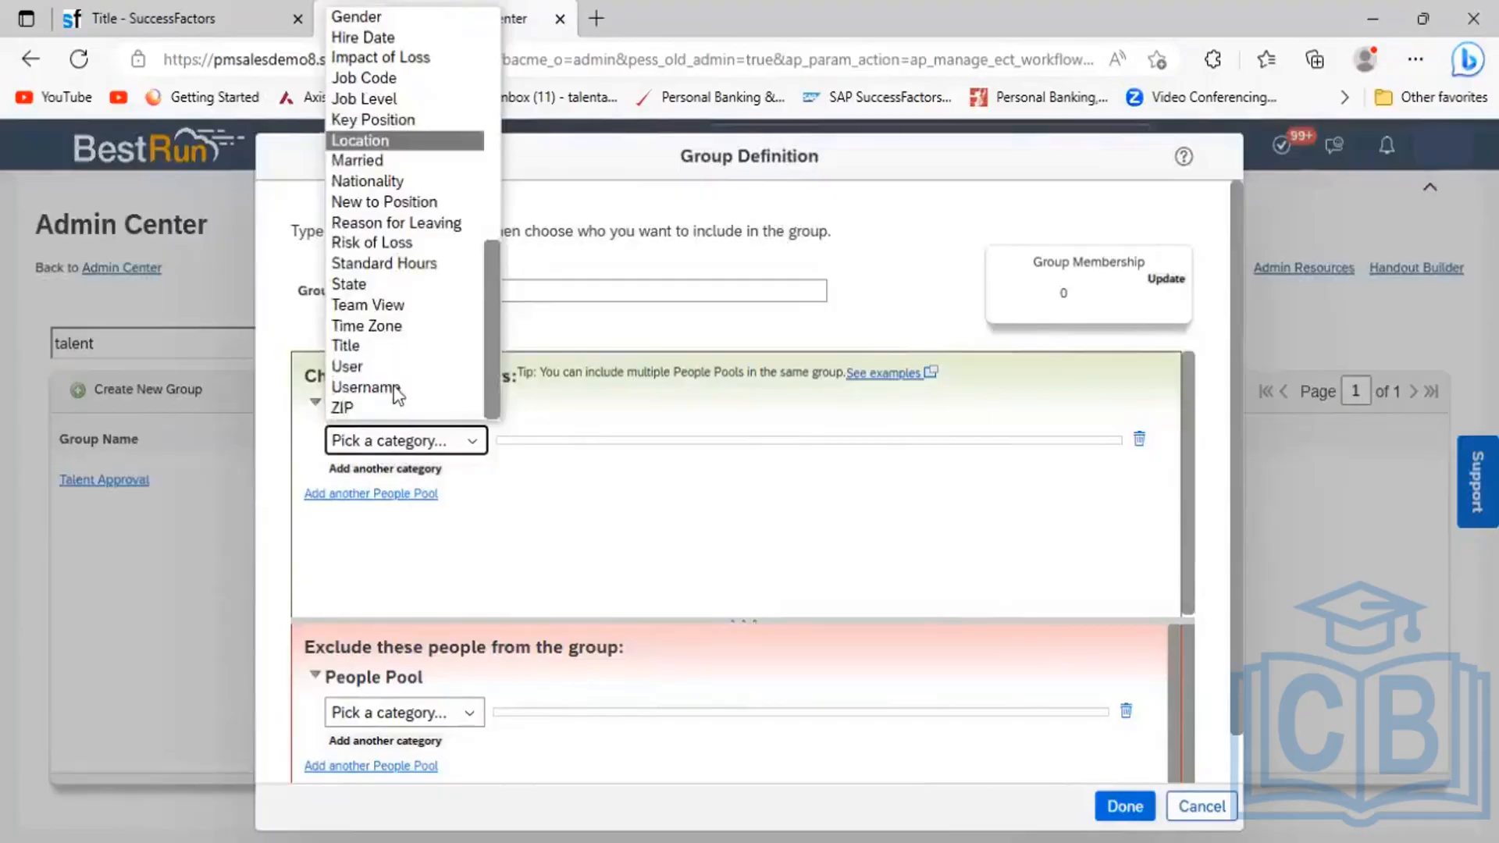
{"action": "key", "text": "u"}
{"action": "key", "text": "Down"}
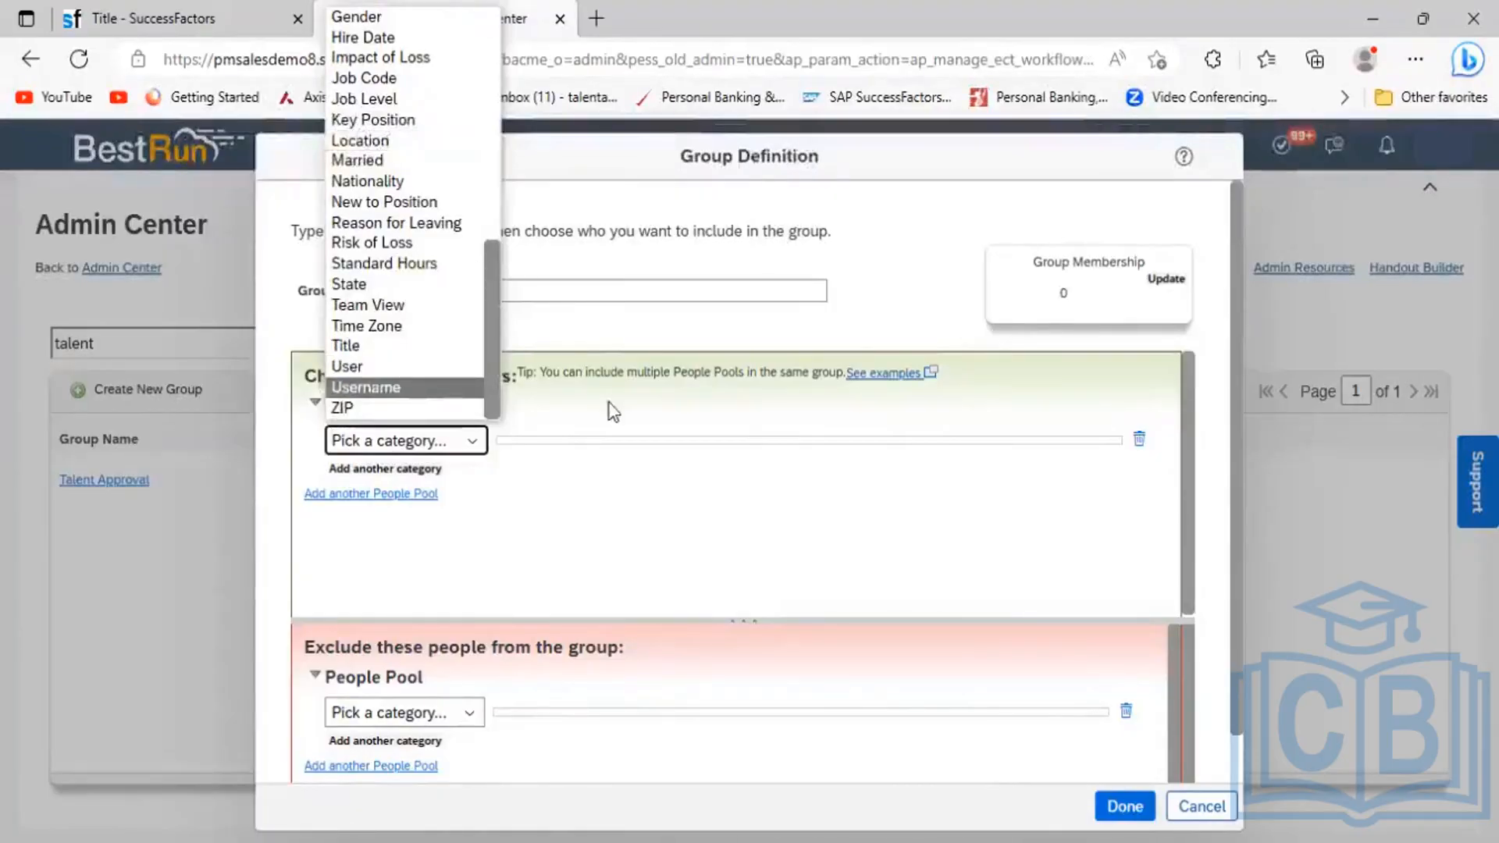
{"action": "key", "text": "s"}
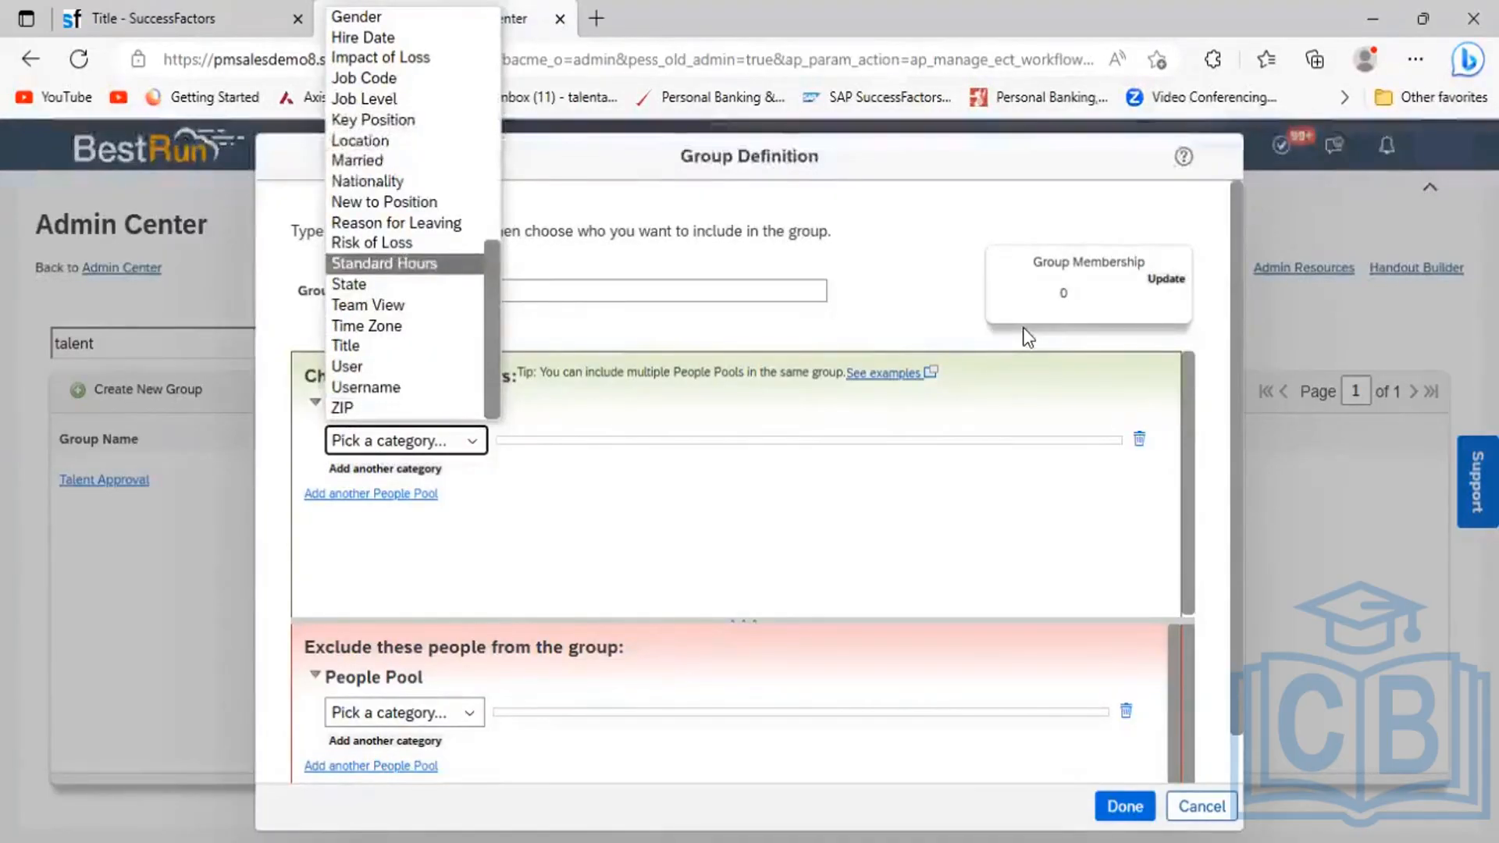
{"action": "left_click", "coordinate": [1023, 327]}
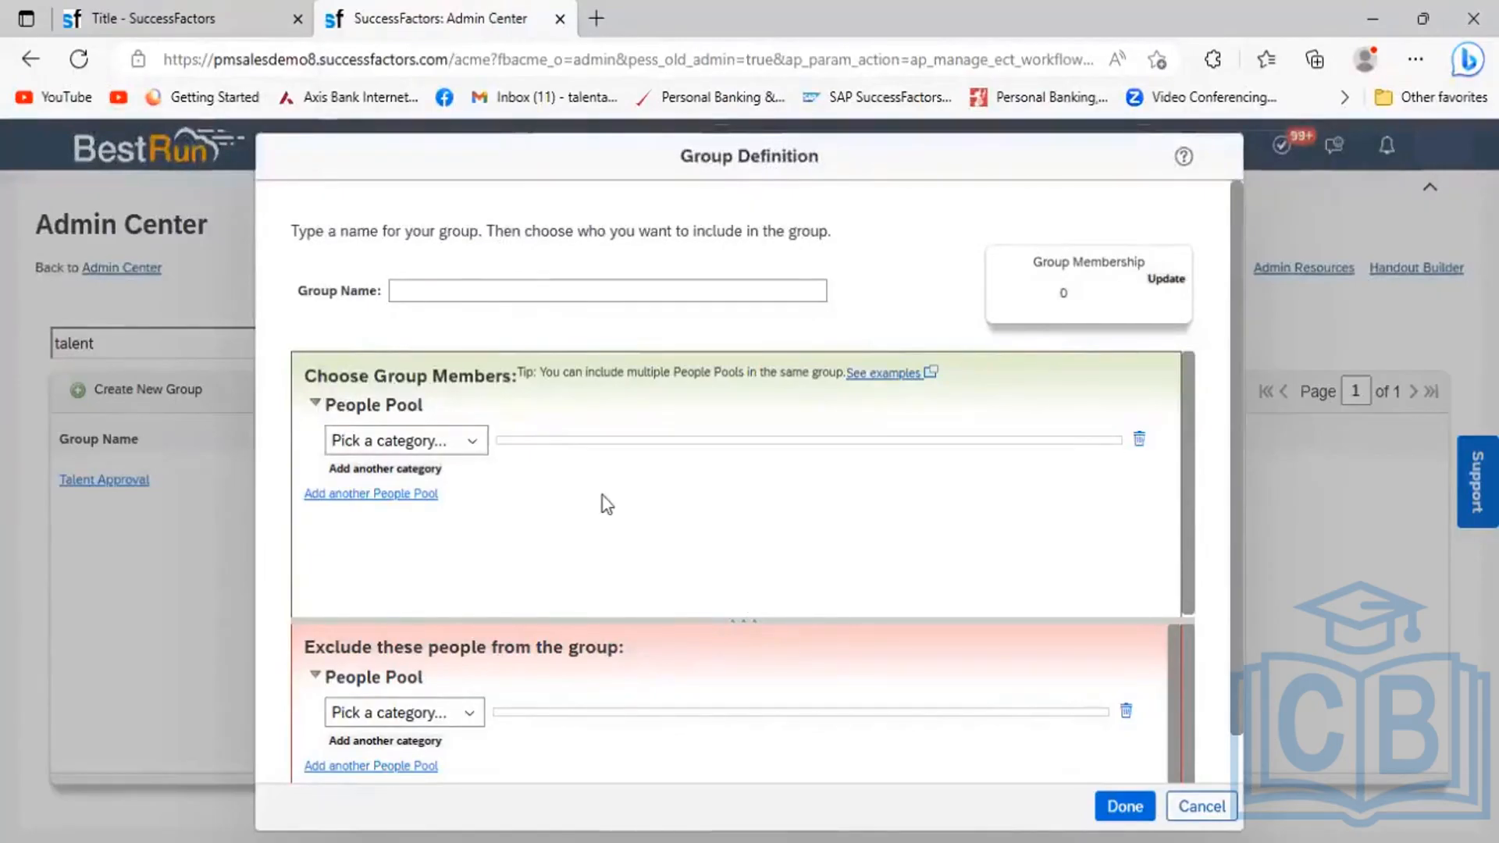
{"action": "key", "text": "Escape"}
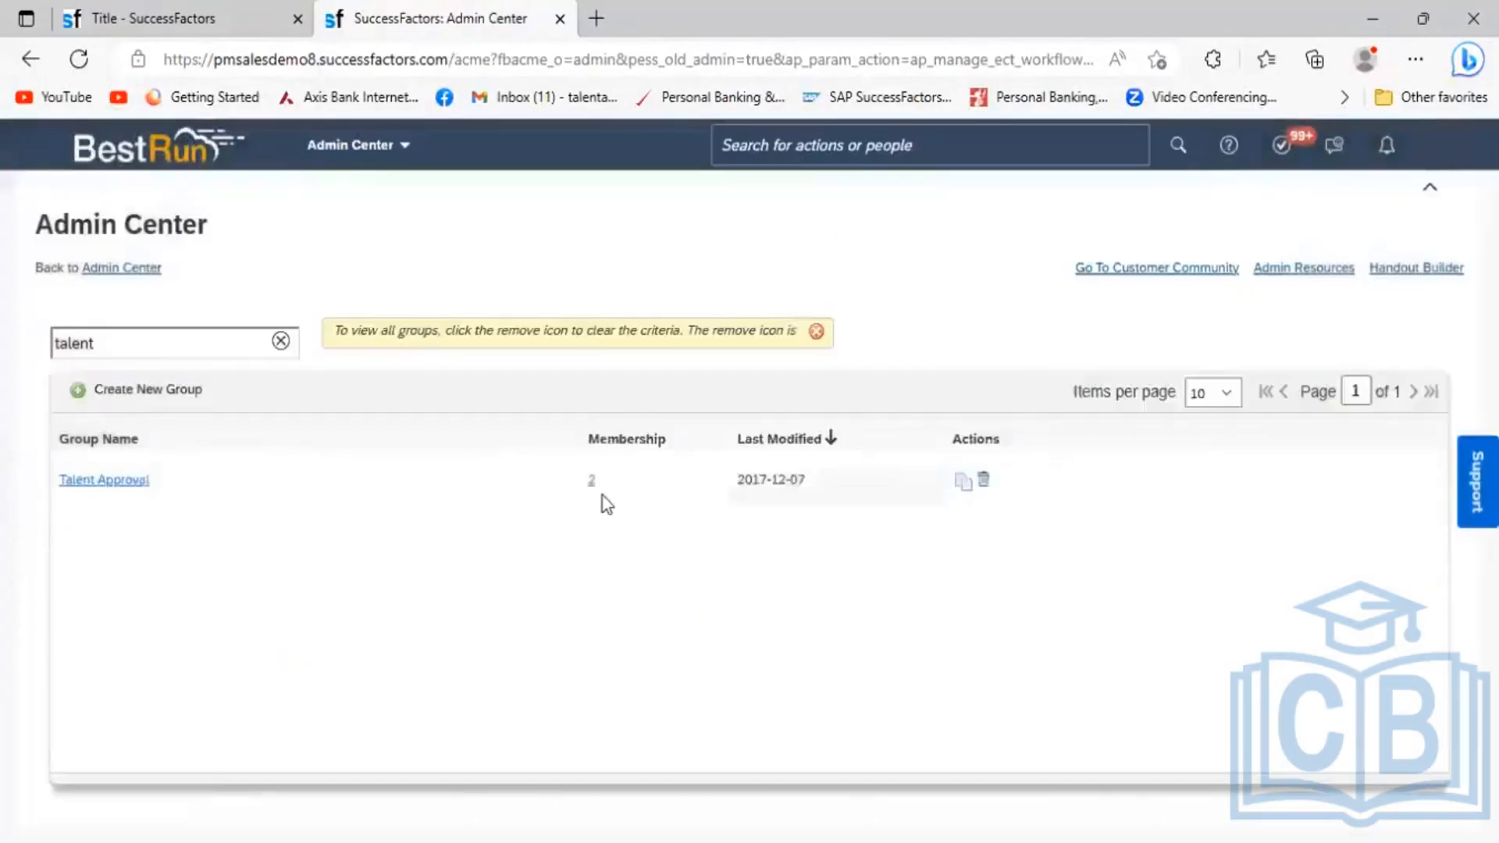
Open the Talent Approval group definition and try adding a blank User condition to its People Pool.
{"action": "left_click", "coordinate": [115, 485]}
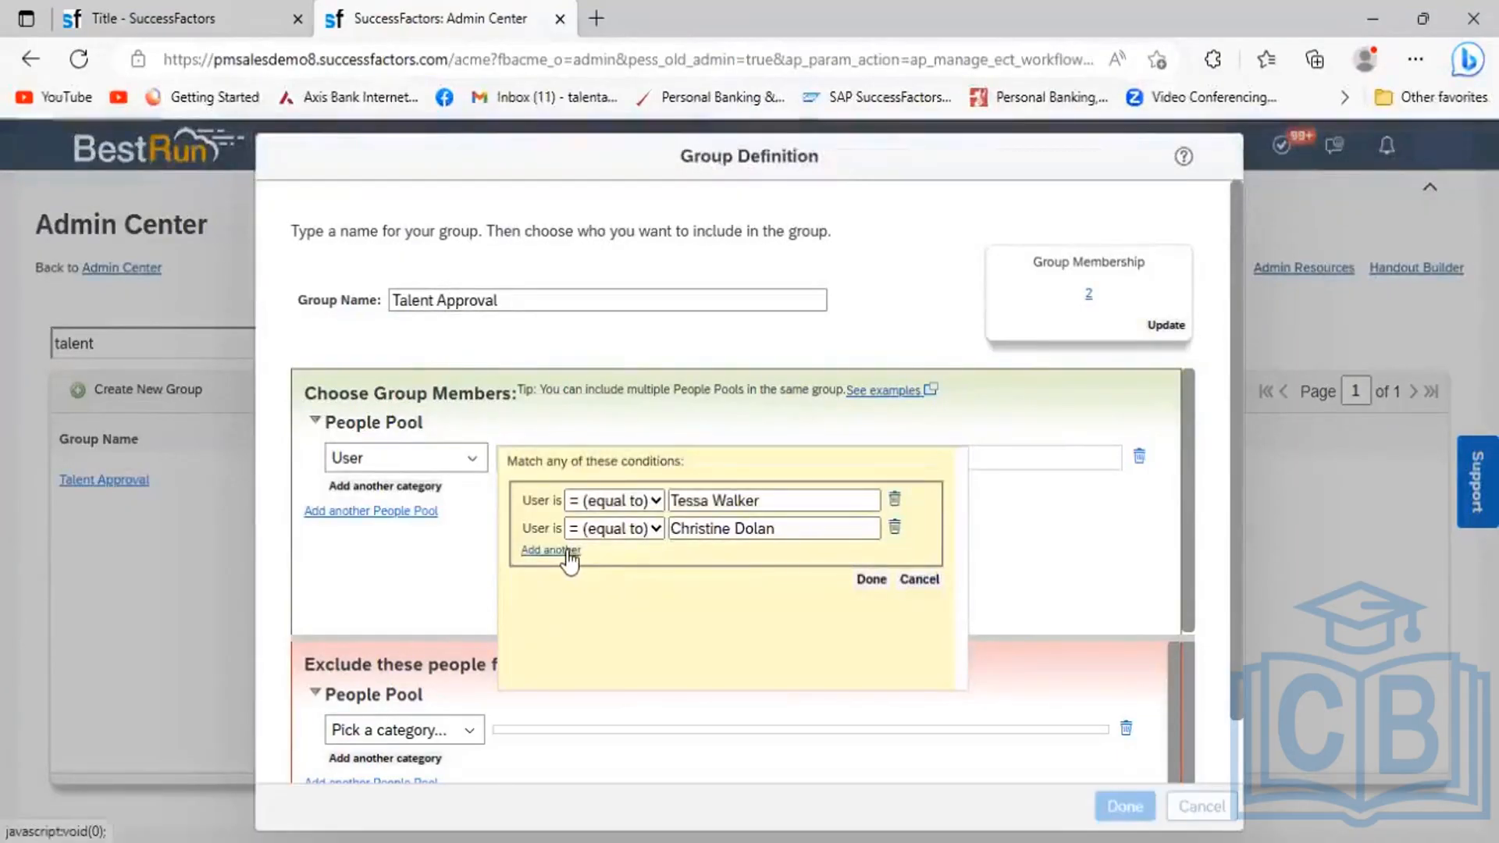
{"action": "left_click", "coordinate": [568, 551]}
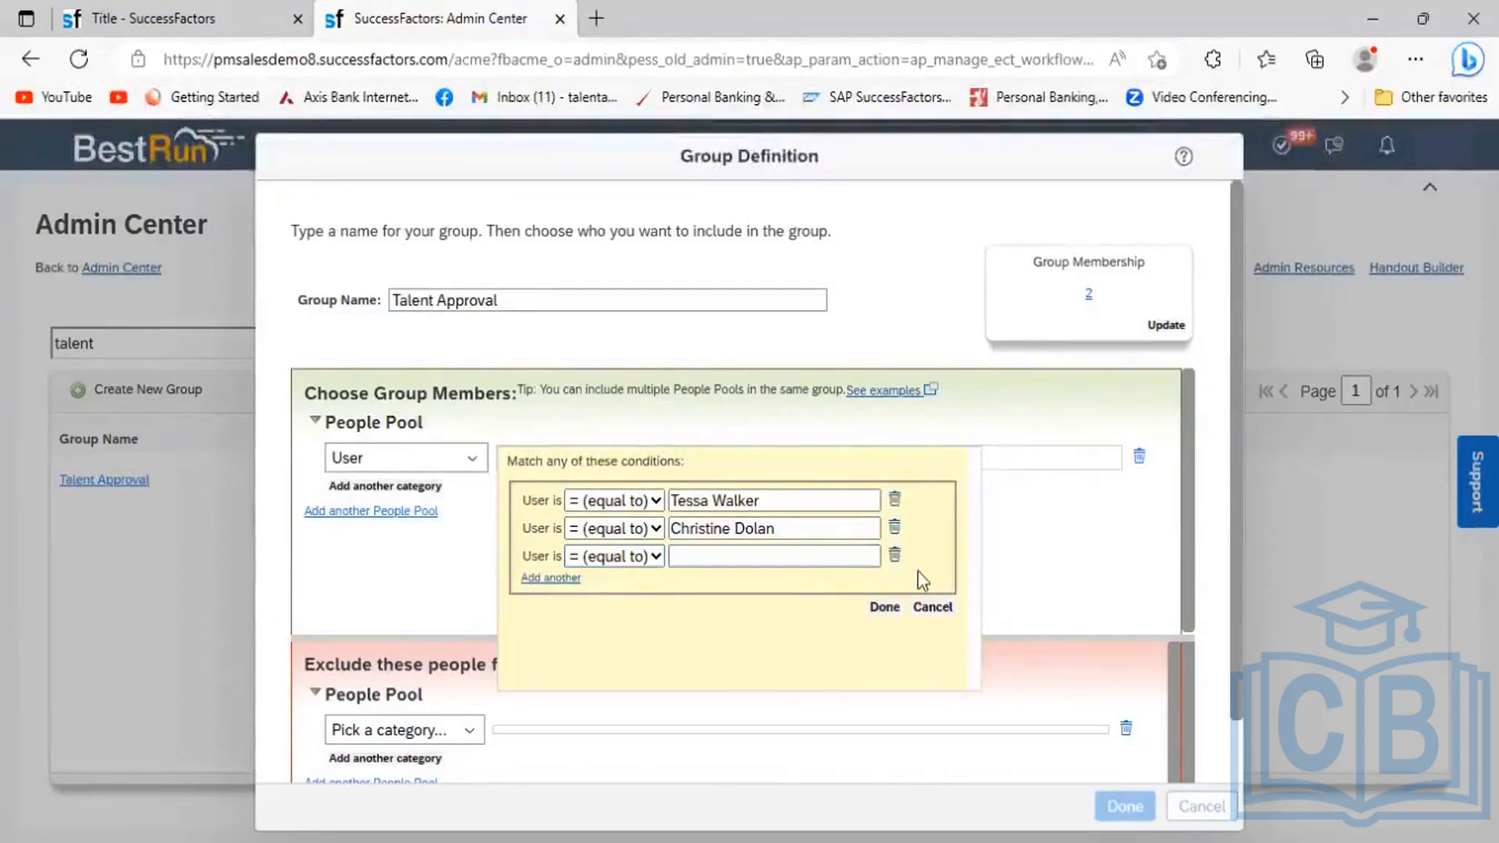
{"action": "left_click", "coordinate": [885, 607]}
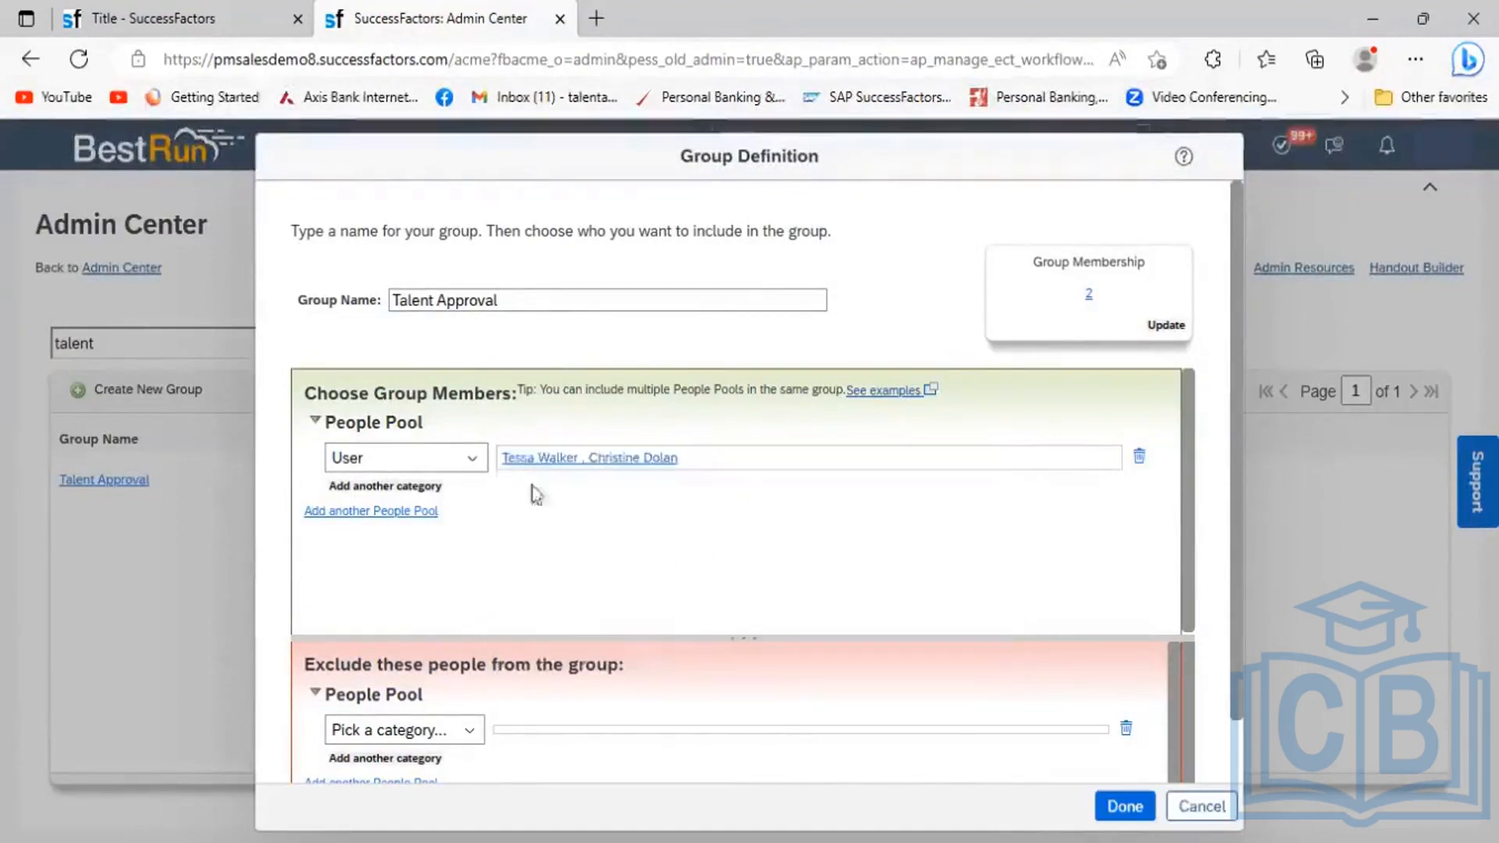
Close the Talent Approval group definition without saving and clear the talent search from the workflow group list.
{"action": "left_click", "coordinate": [474, 290]}
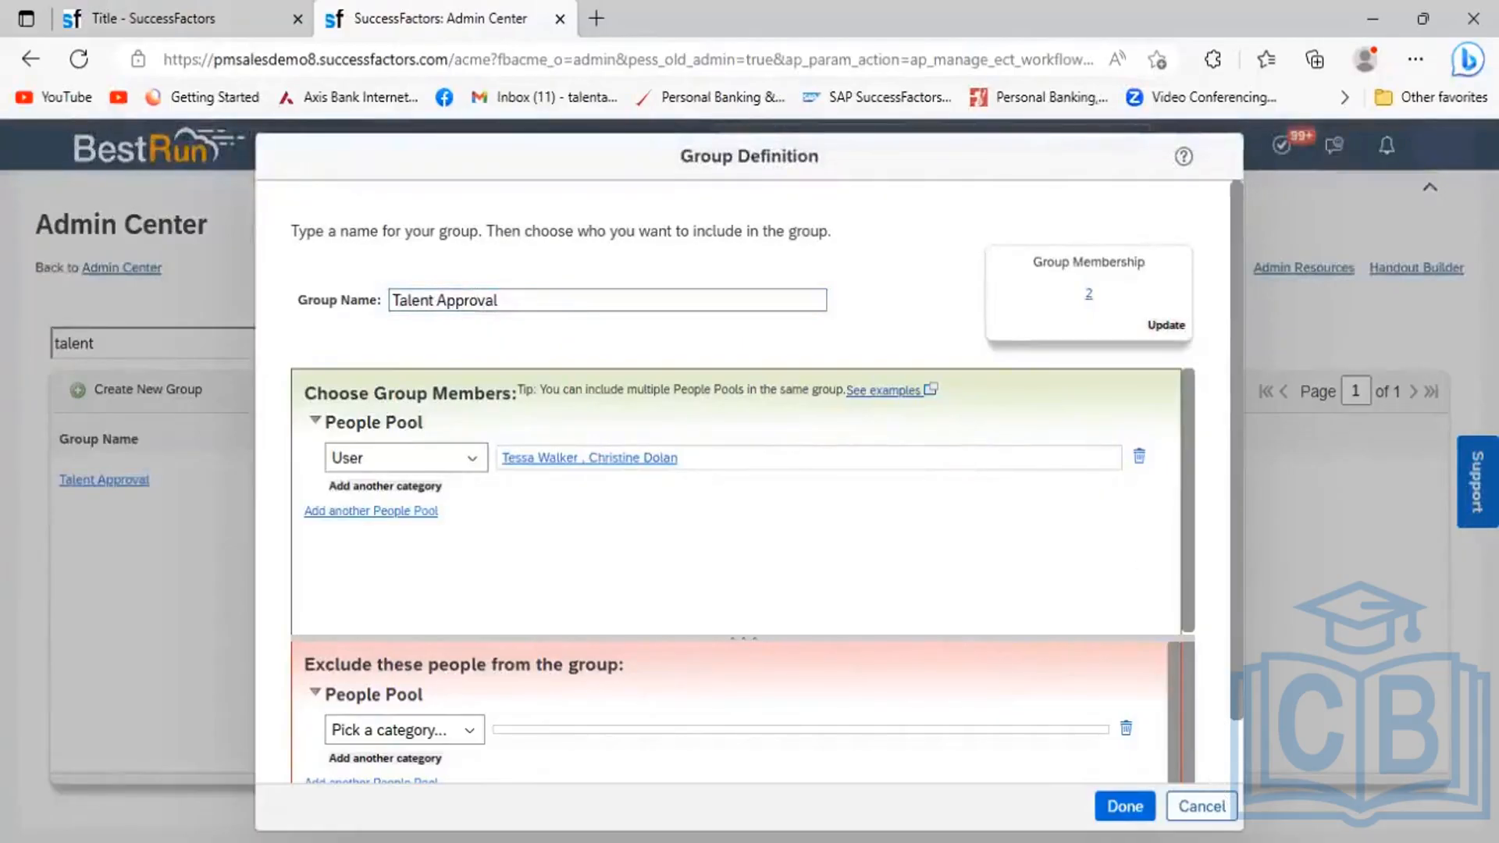
{"action": "left_click", "coordinate": [1201, 807]}
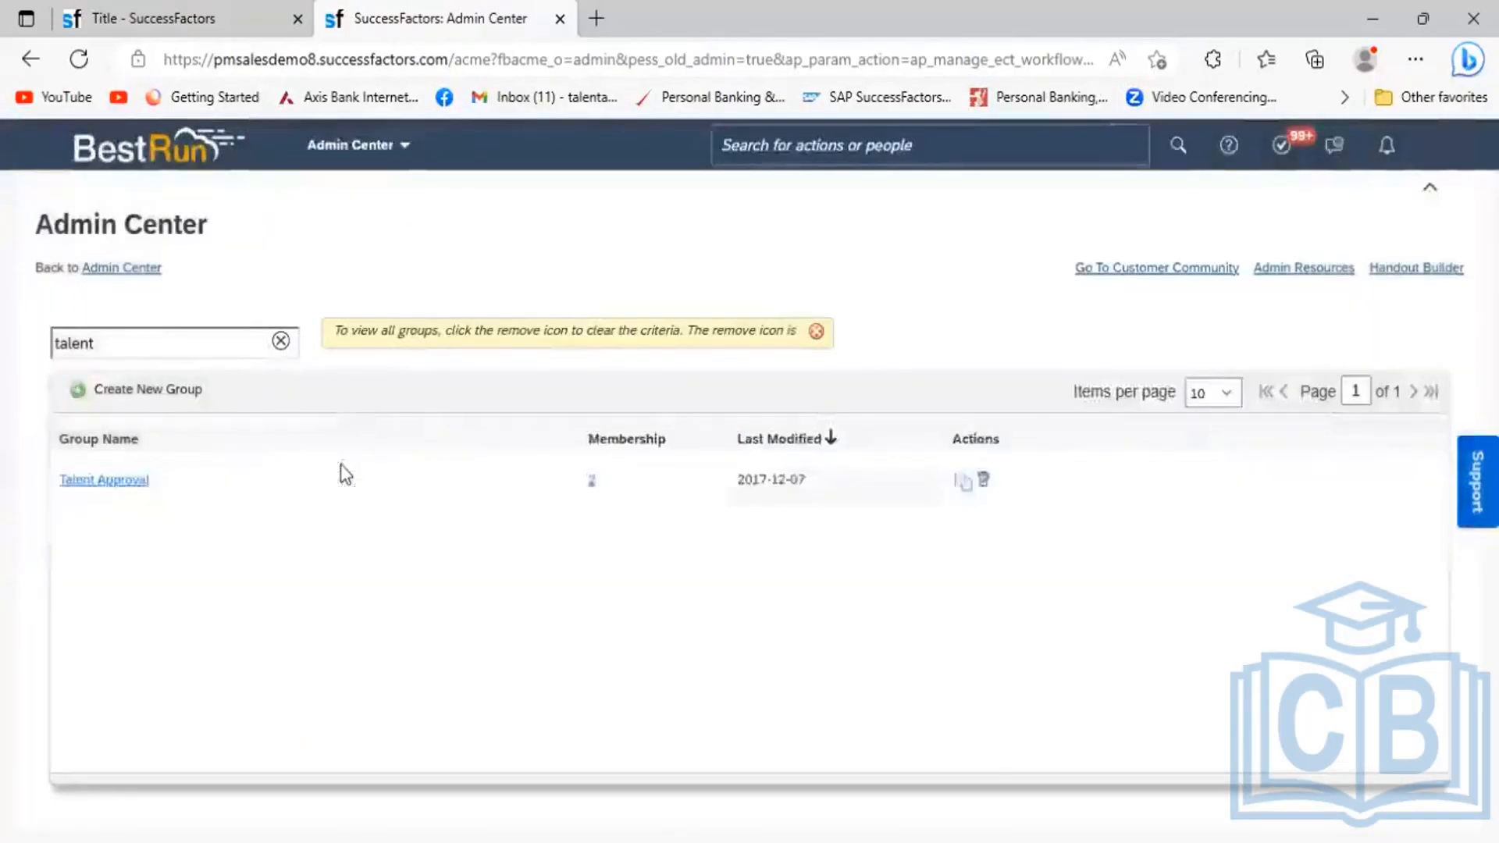
{"action": "left_click", "coordinate": [280, 341]}
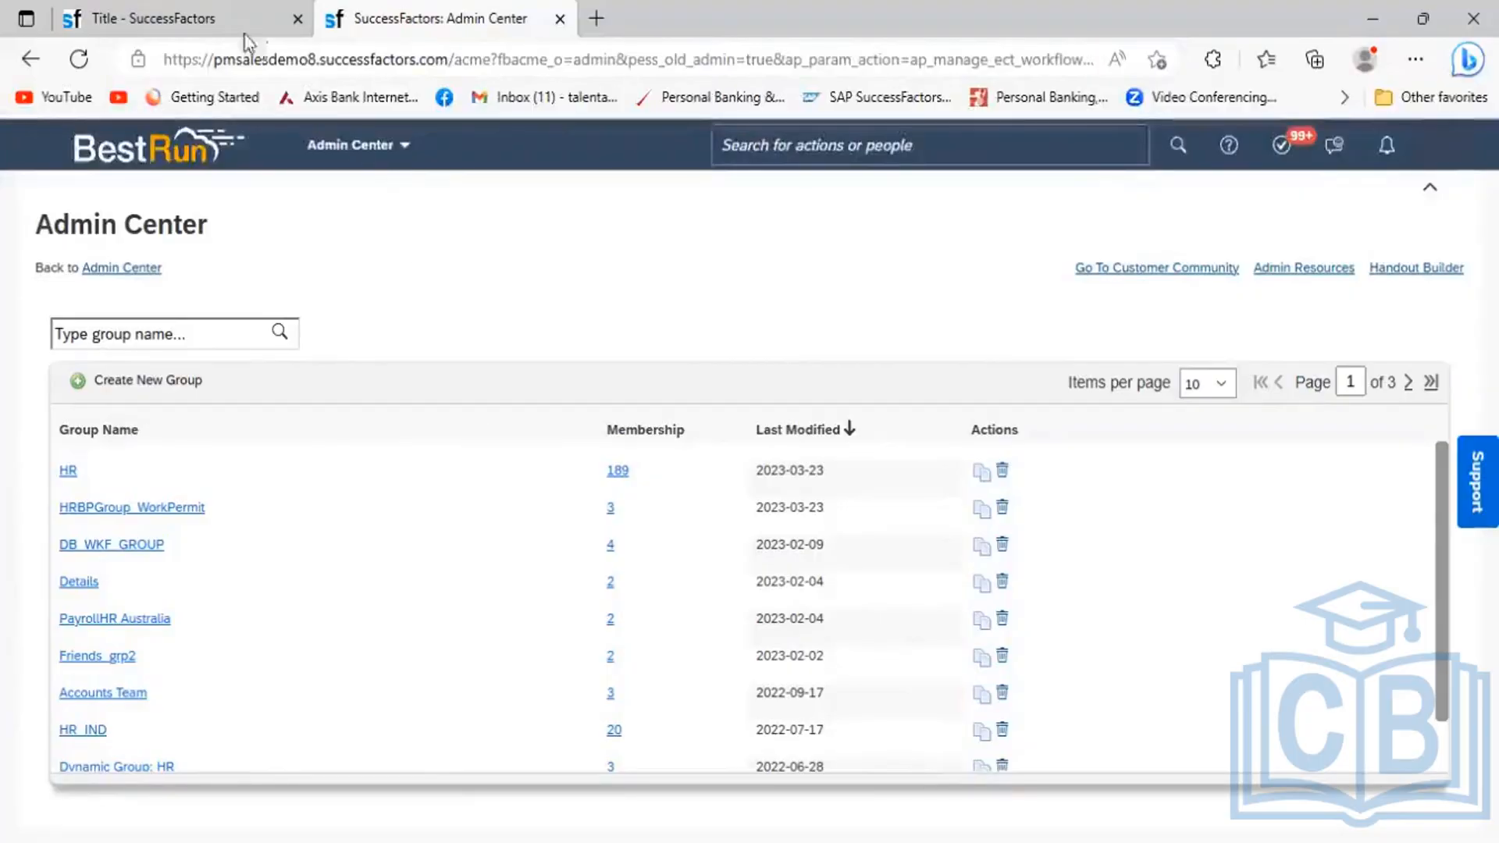
Return to the workflow configuration tab, set the Step 1 approver type to Dynamic Role and open its list of approver roles.
{"action": "left_click", "coordinate": [190, 12]}
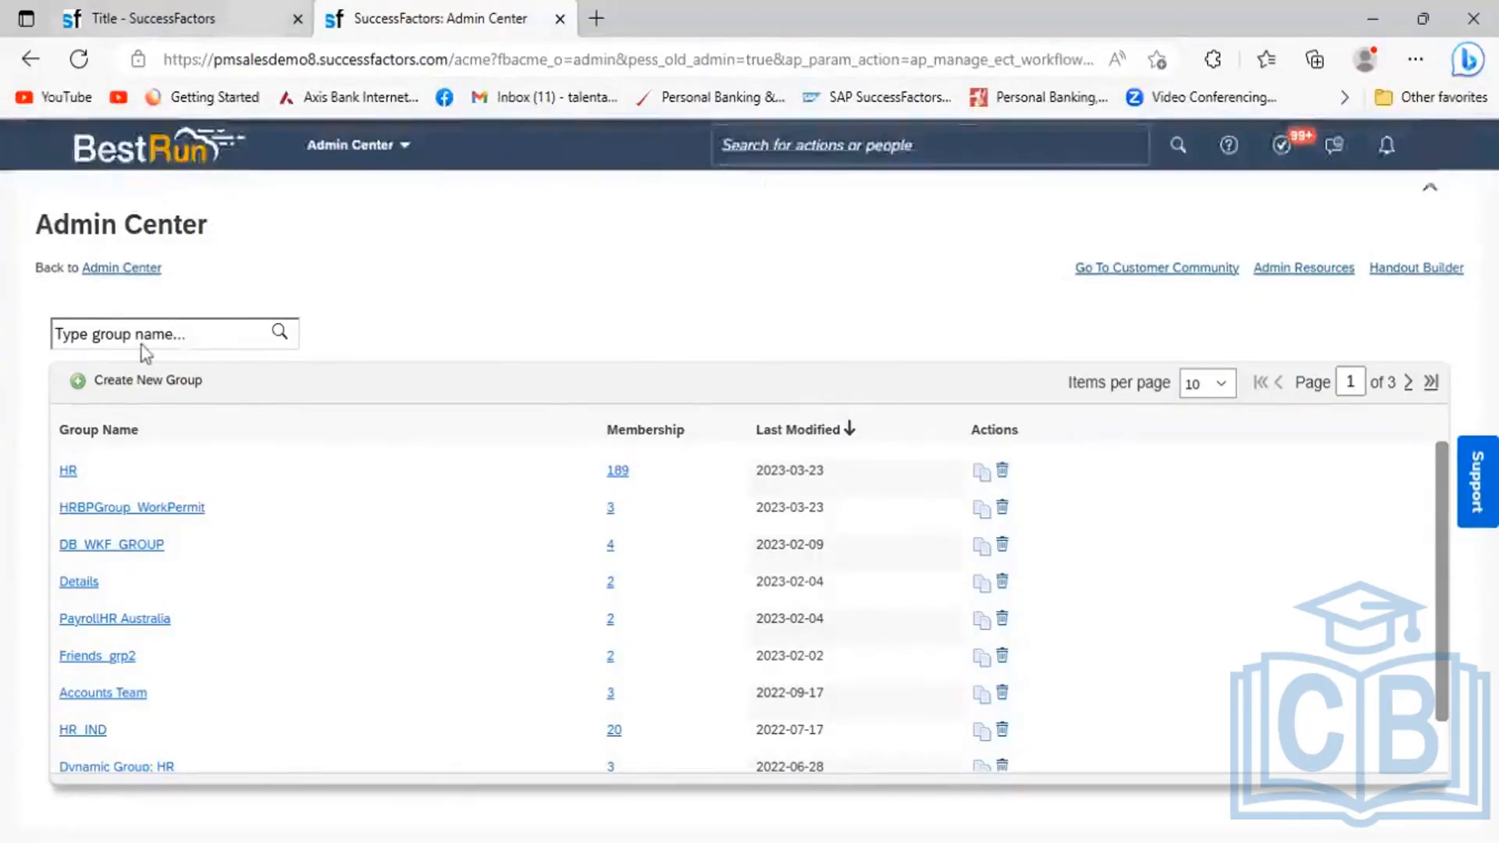
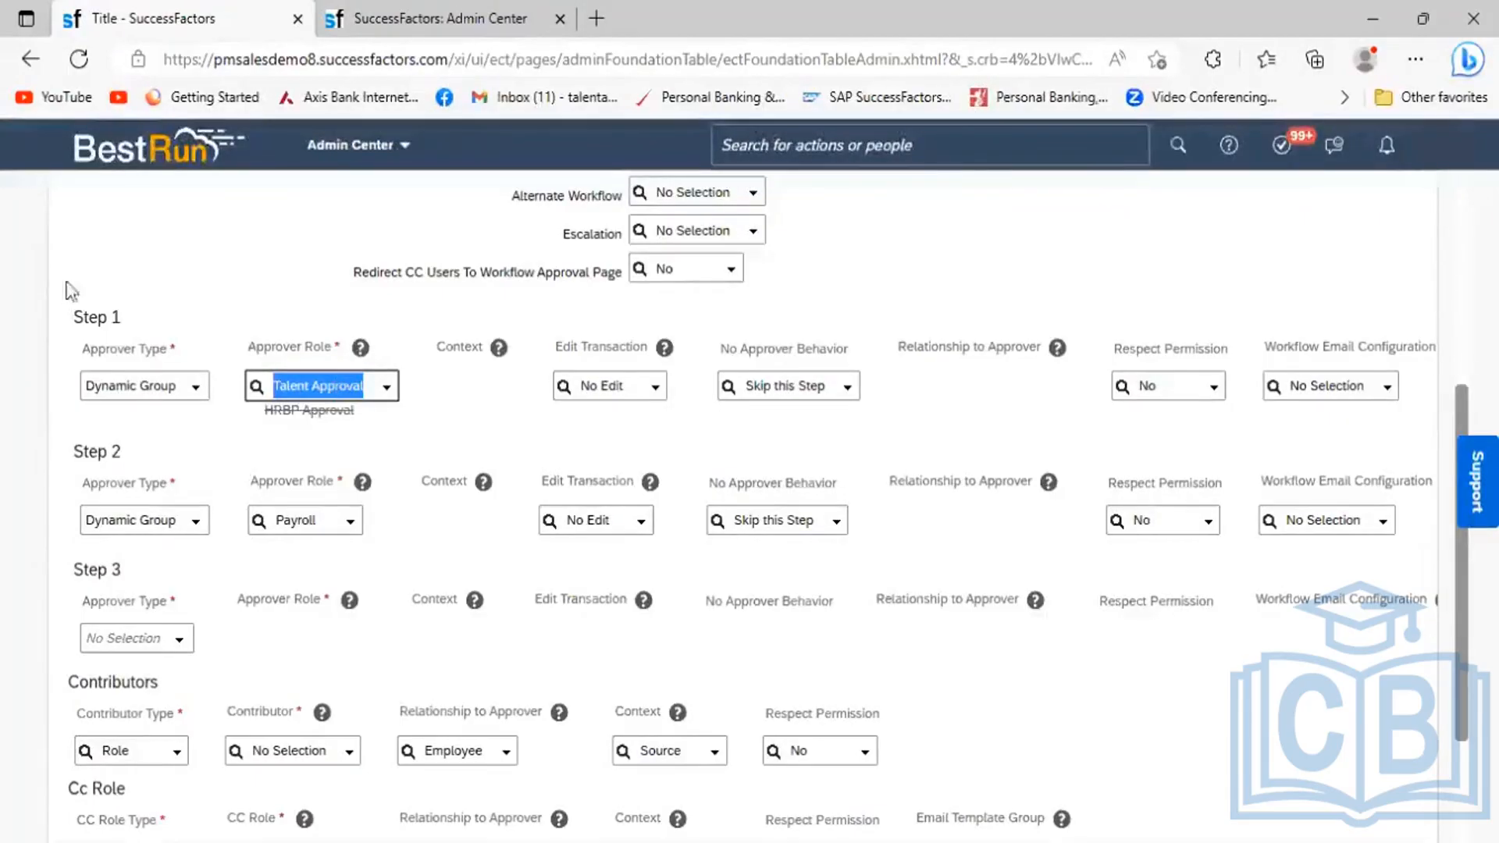
{"action": "left_click", "coordinate": [158, 421]}
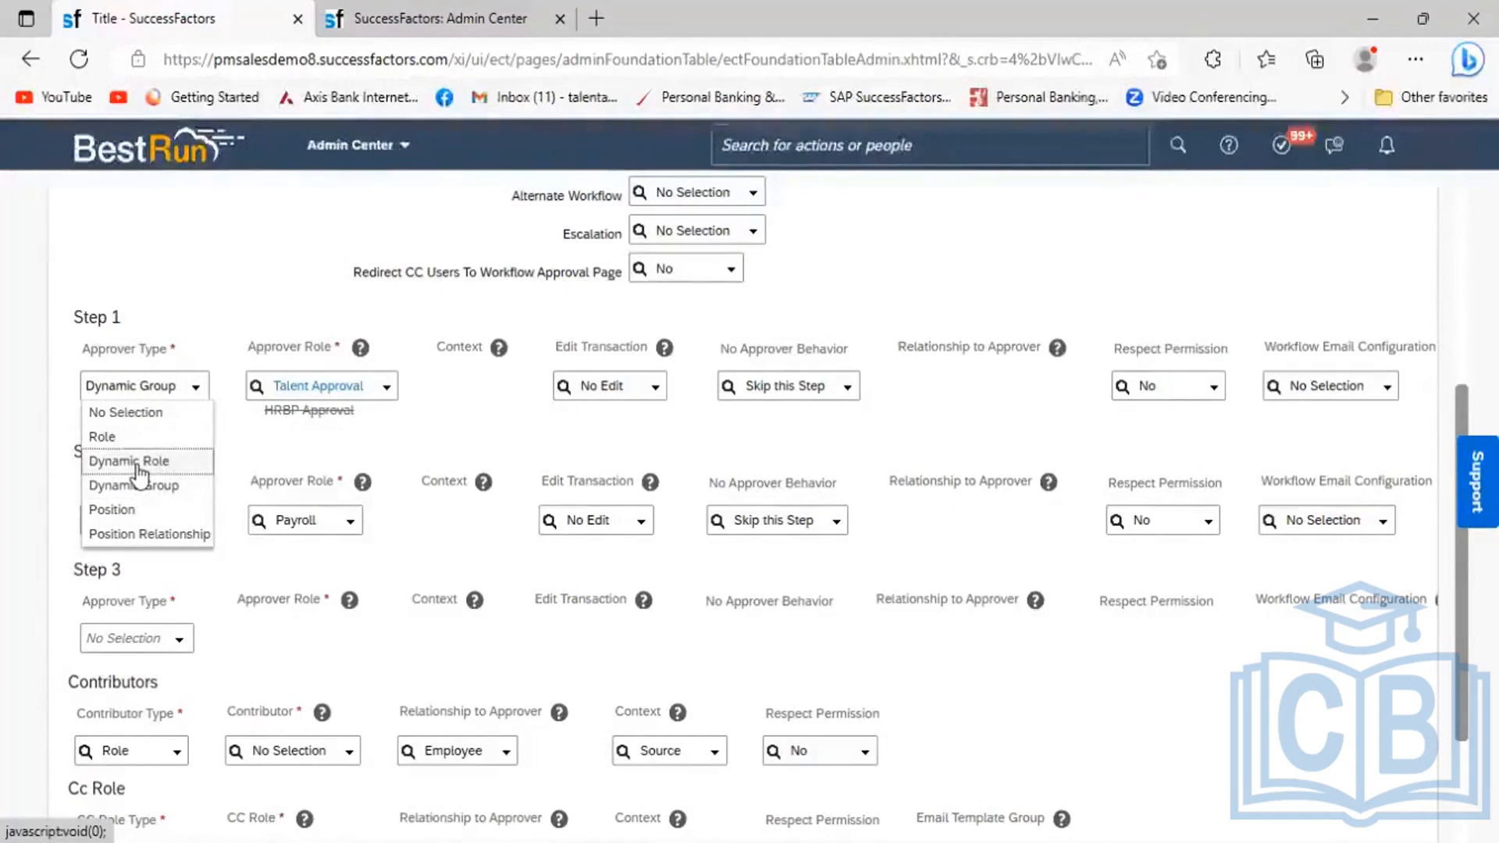
{"action": "left_click", "coordinate": [137, 467]}
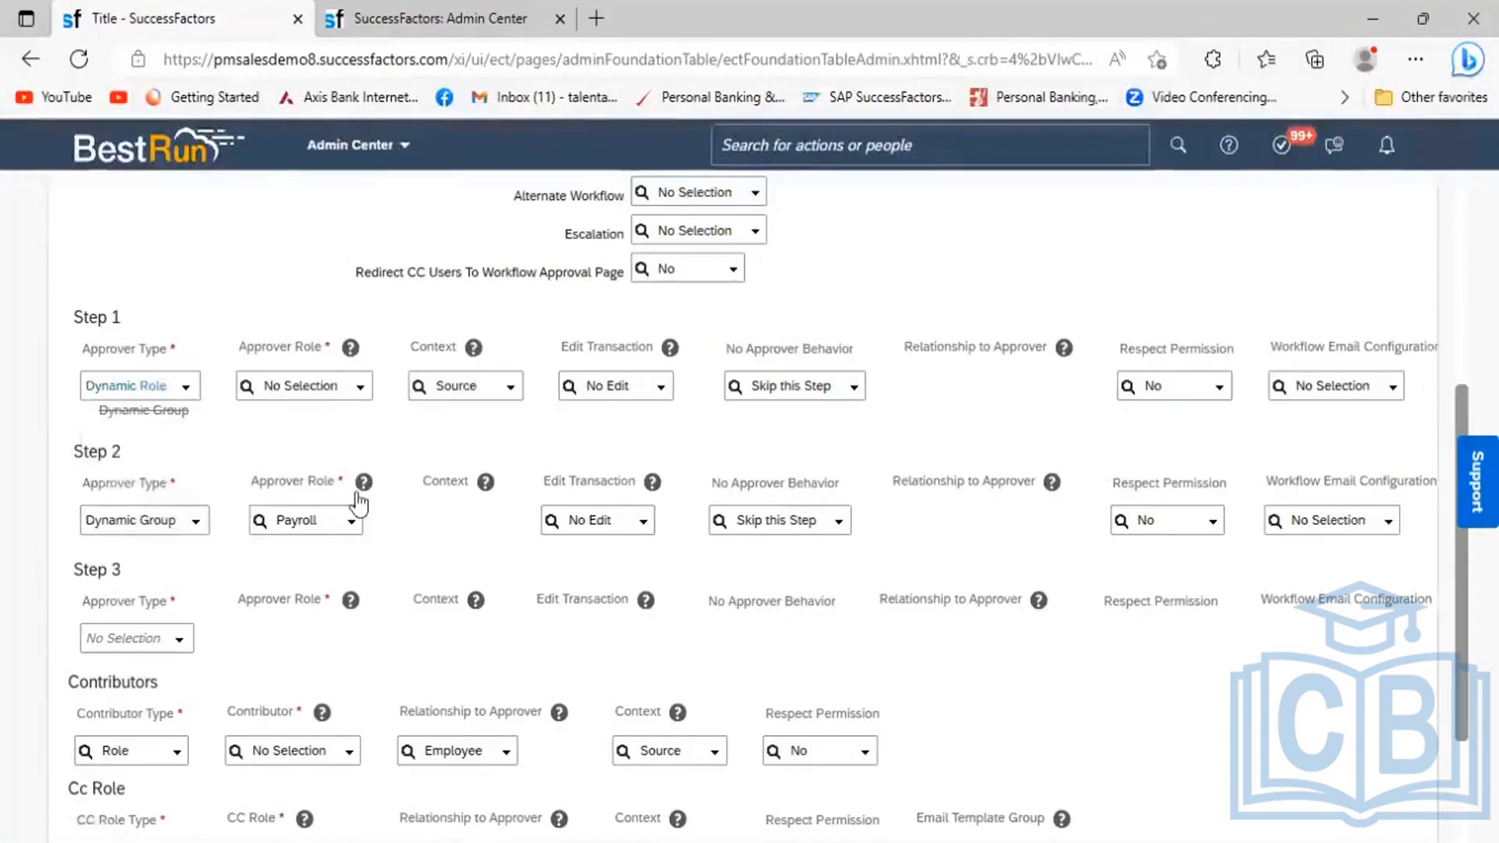
{"action": "left_click", "coordinate": [361, 391]}
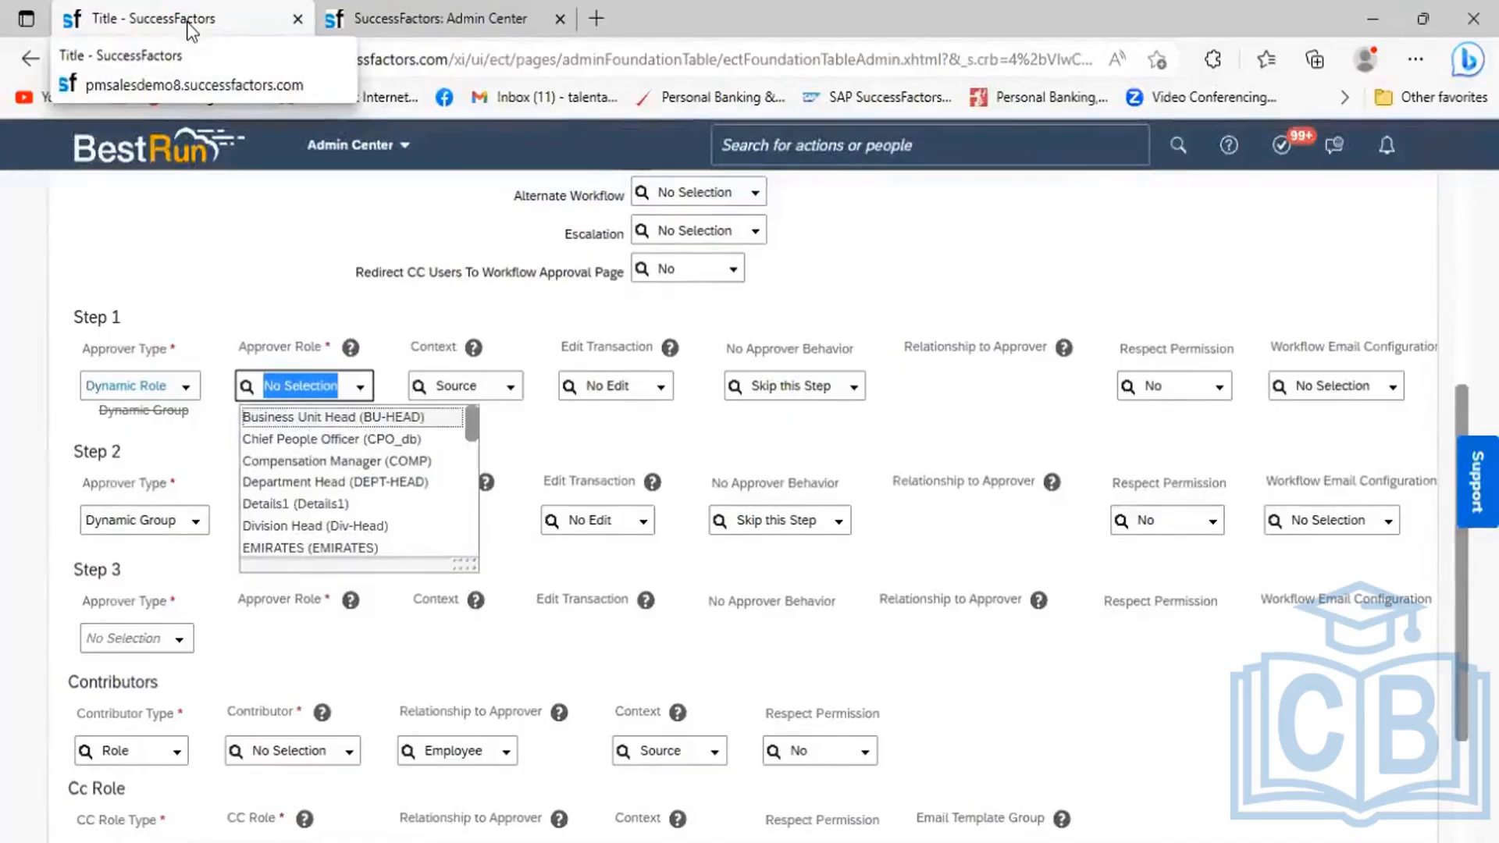
Duplicate the workflow configuration tab and search there for the Dynamic Role object type, opening its list of roles.
{"action": "right_click", "coordinate": [188, 32]}
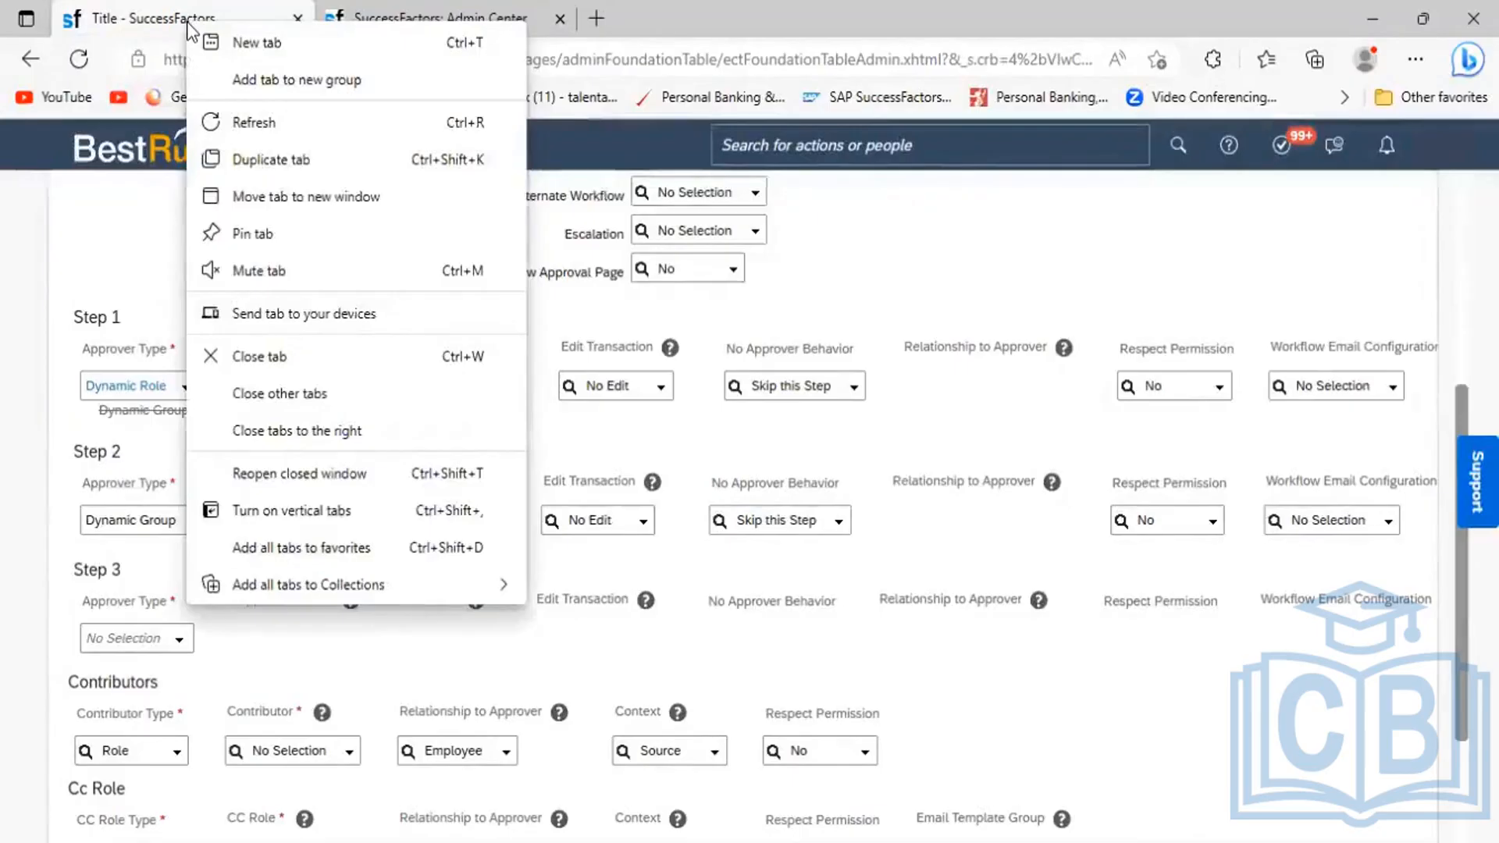
{"action": "left_click", "coordinate": [265, 164]}
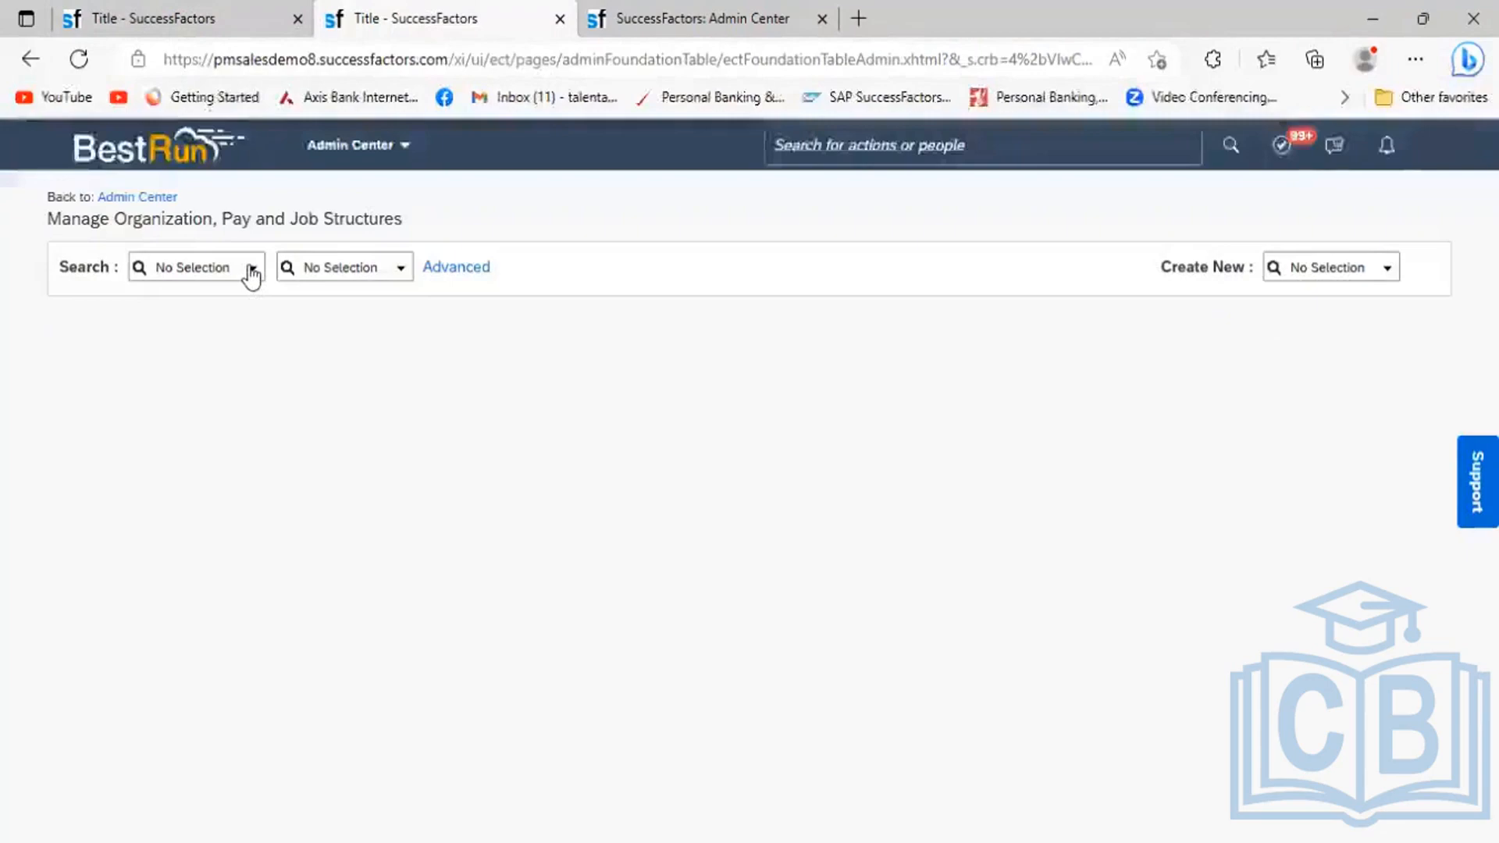
{"action": "left_click", "coordinate": [248, 268]}
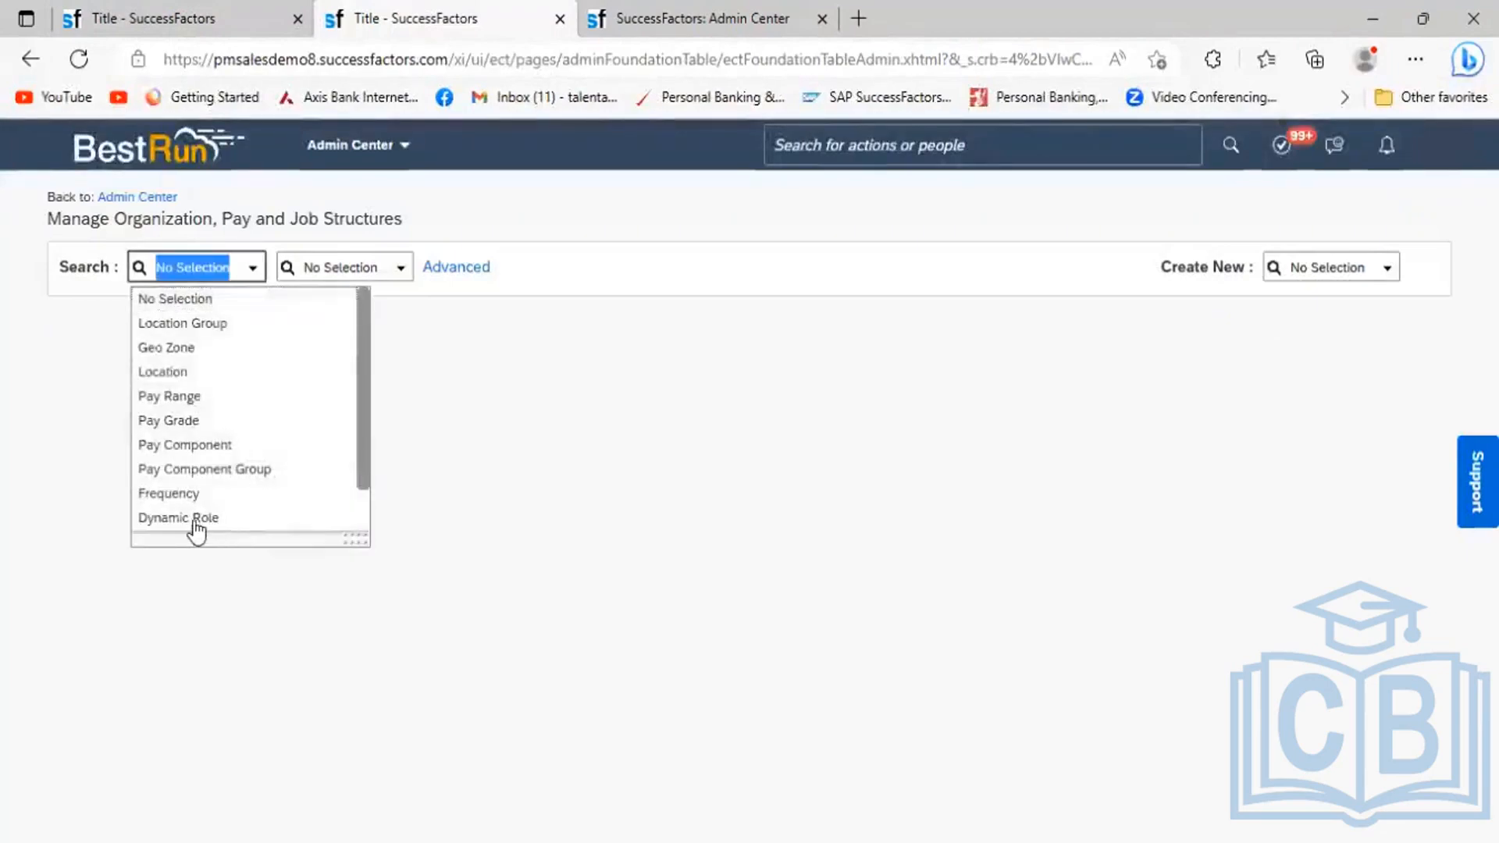
{"action": "scroll", "coordinate": [234, 469], "scroll_direction": "down", "scroll_amount": 2}
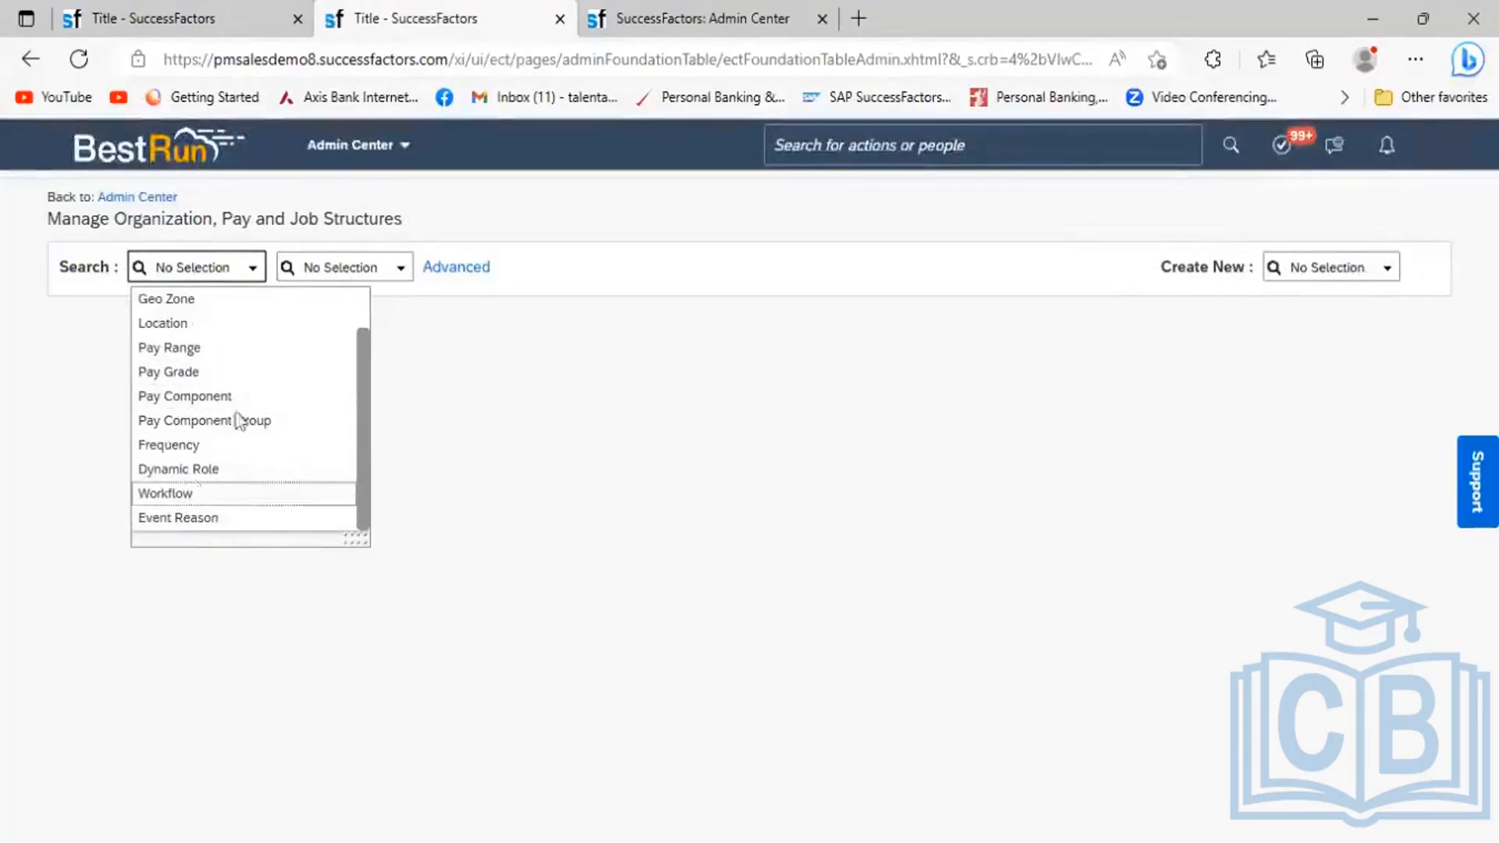
{"action": "key", "text": "Return"}
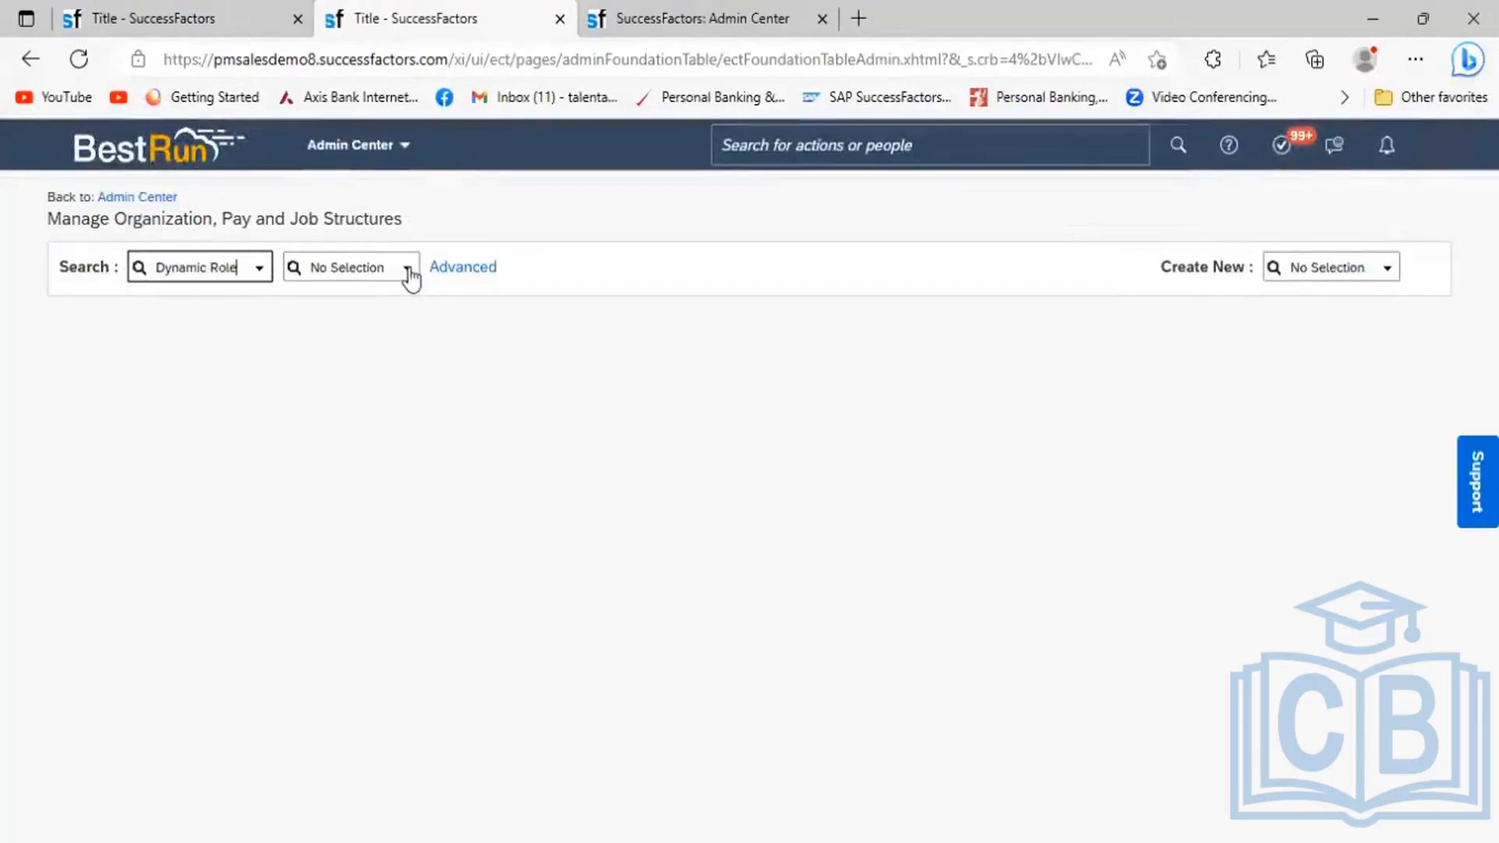
{"action": "left_click", "coordinate": [408, 271]}
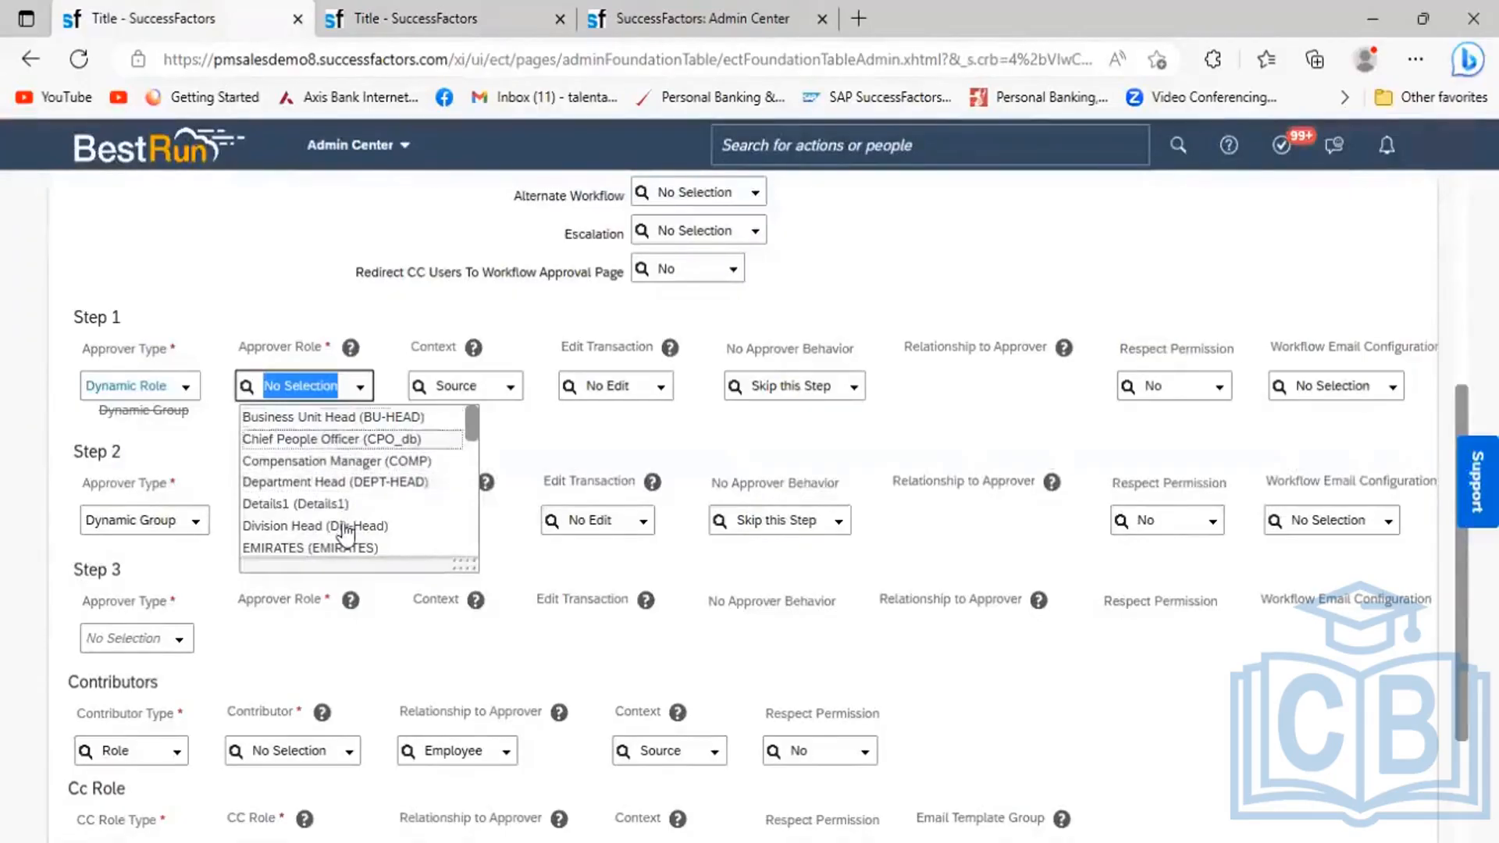
Set the Step 1 approver role to Compensation Manager in the original tab and read the Dynamic Role explanation in the Excel notes.
{"action": "left_click", "coordinate": [311, 462]}
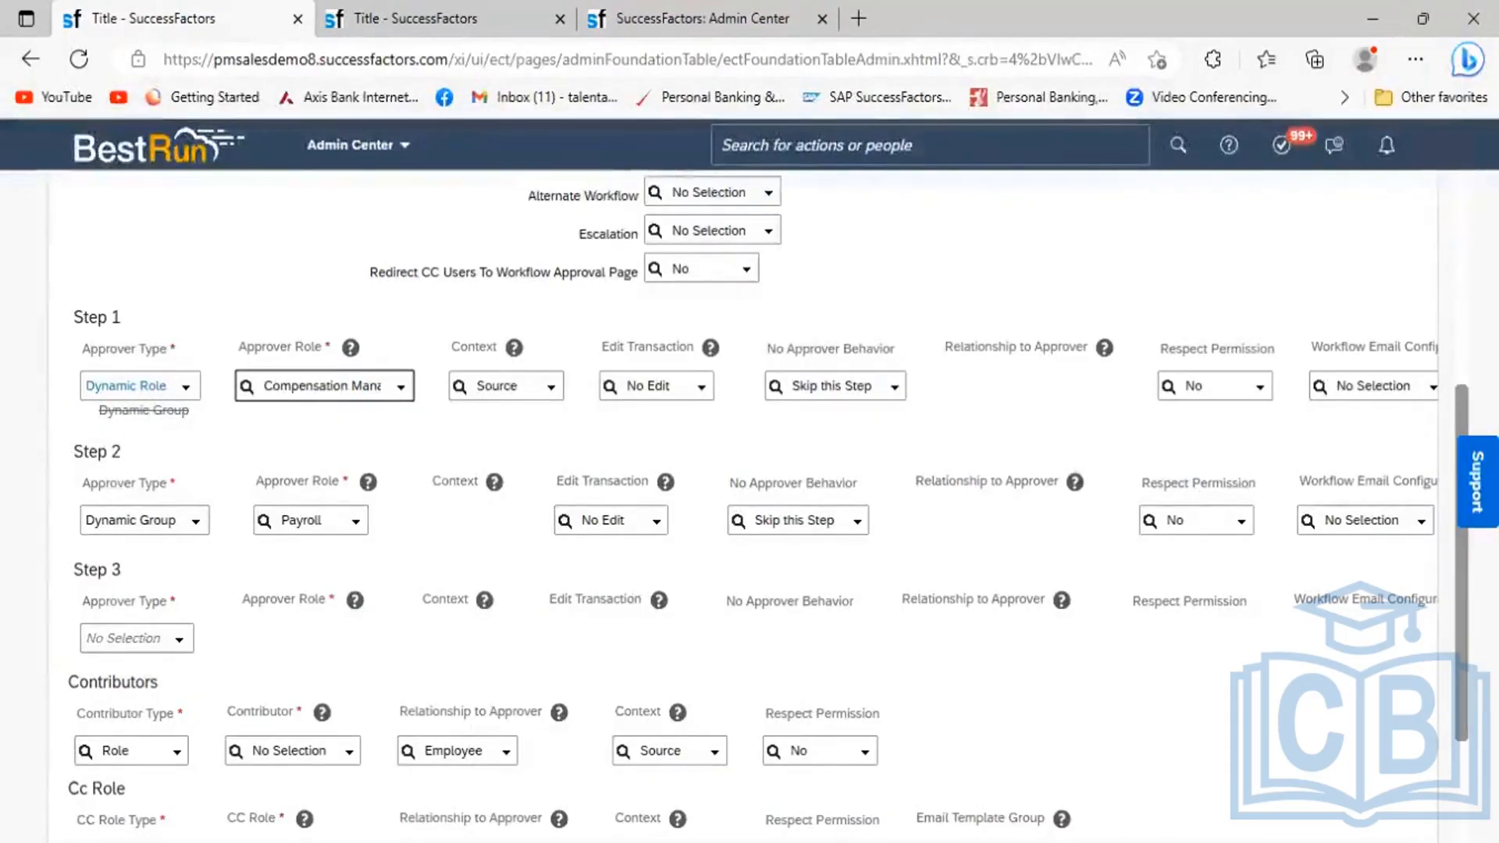
{"action": "key", "text": "alt+Tab"}
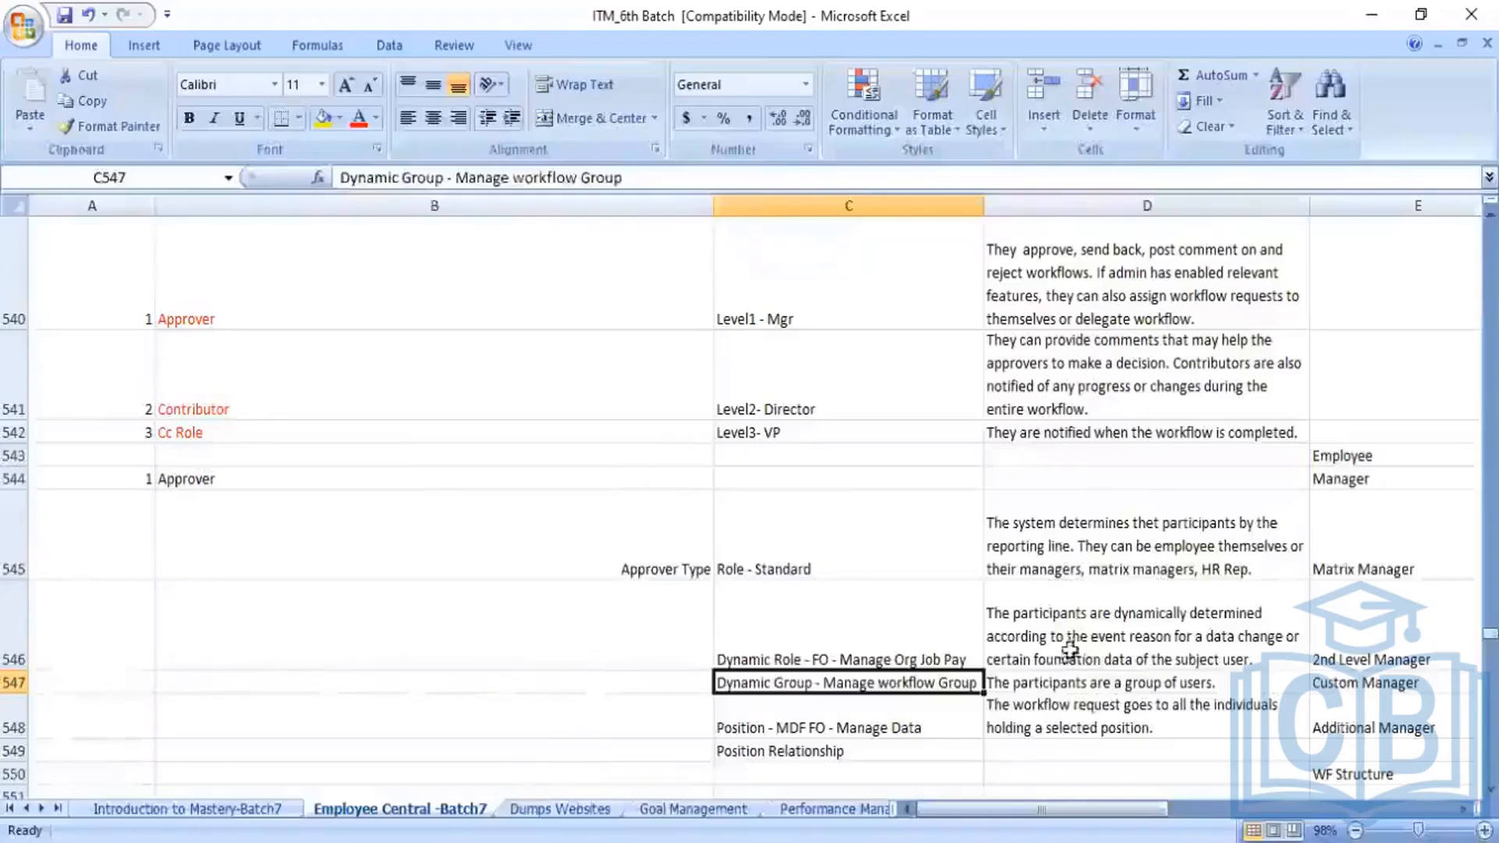
{"action": "left_click", "coordinate": [1087, 636]}
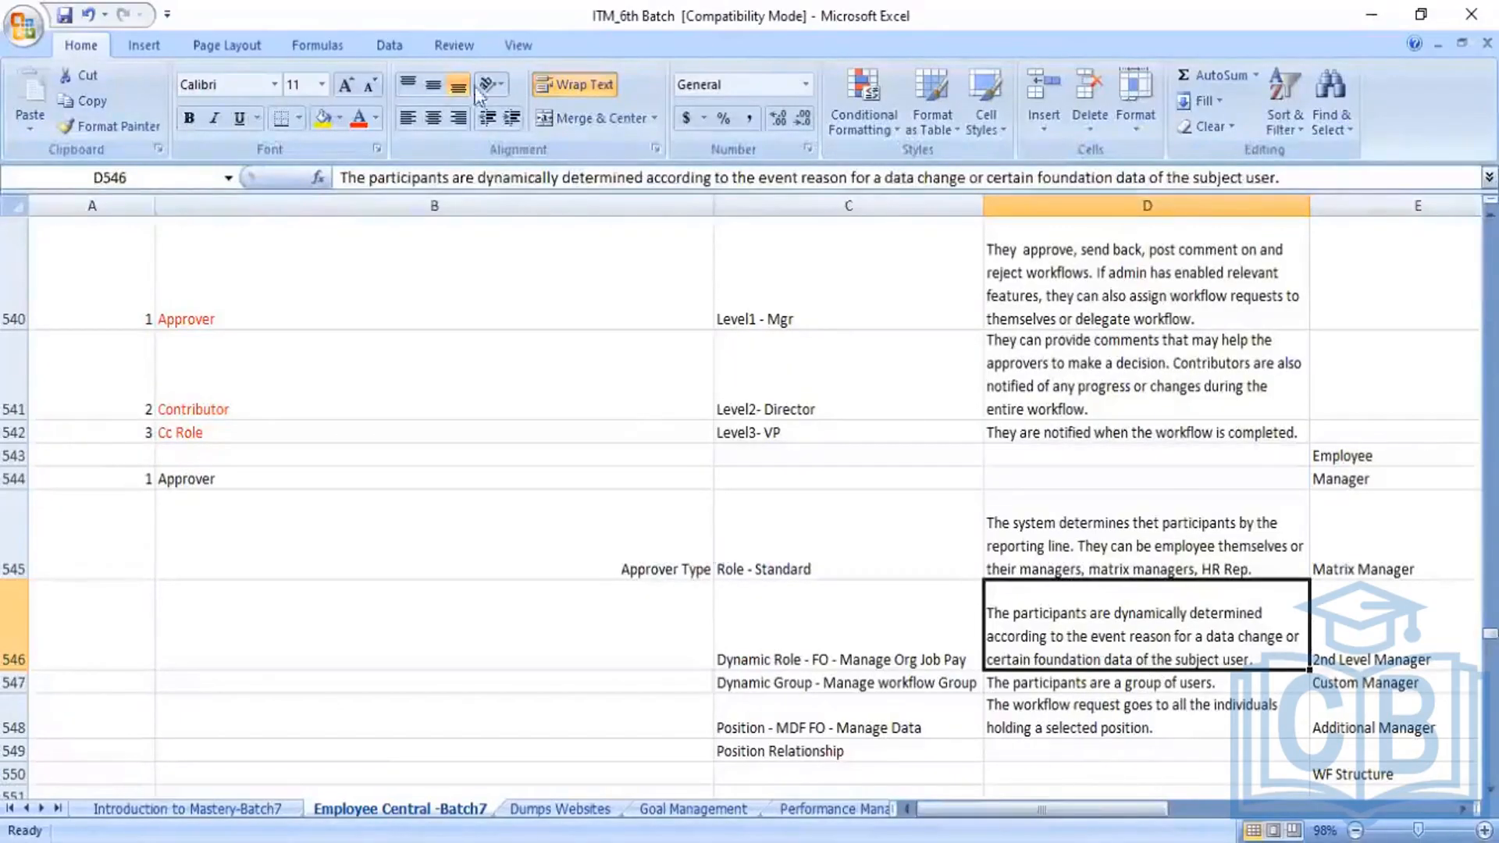
{"action": "key", "text": "alt+Tab"}
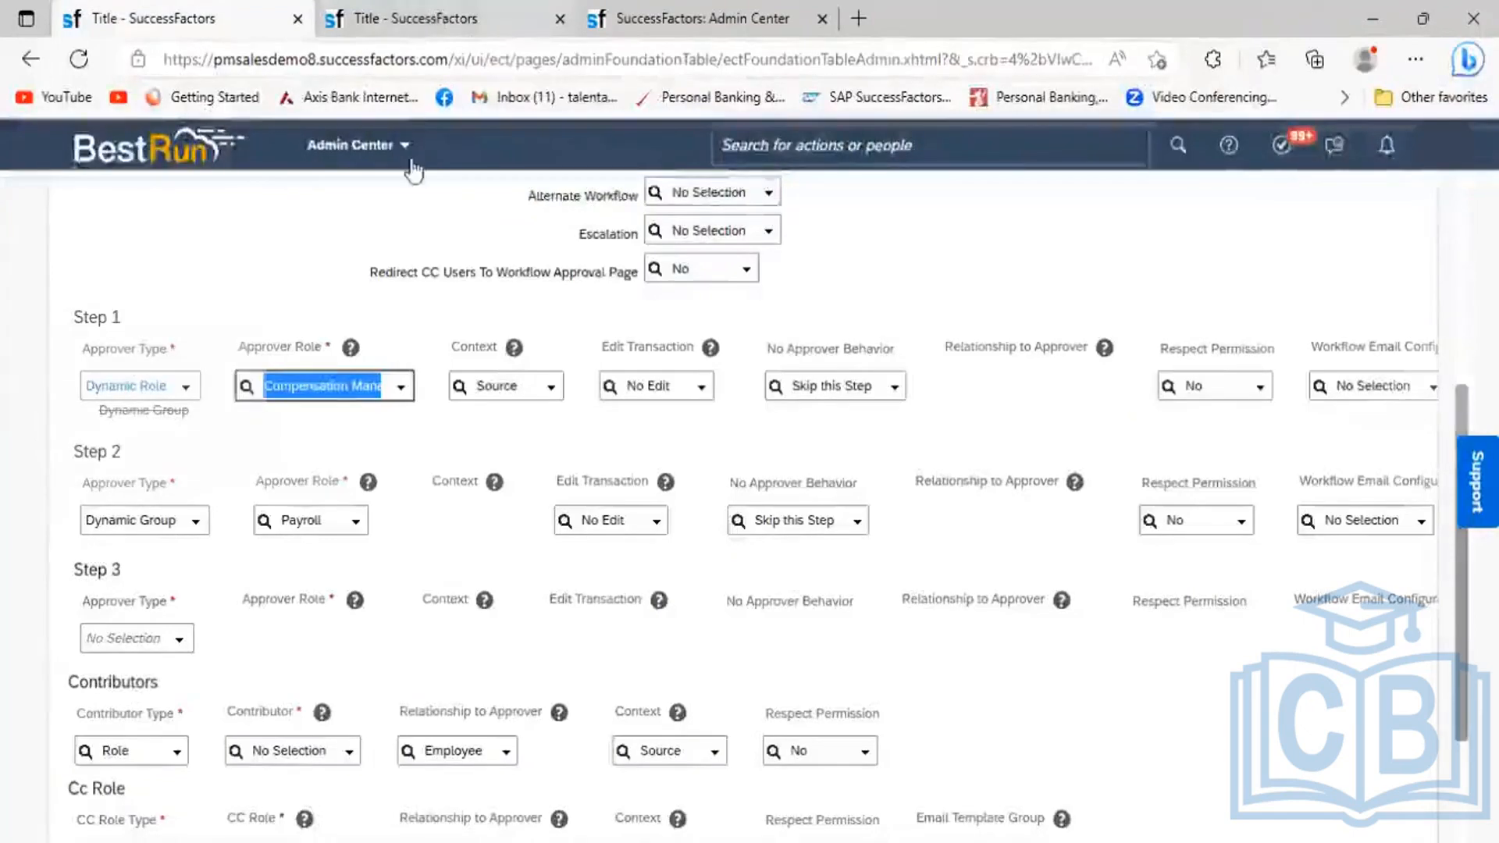
Open the Compensation Manager (COMP) dynamic role in the duplicated tab and start a correction of its record.
{"action": "left_click", "coordinate": [438, 17]}
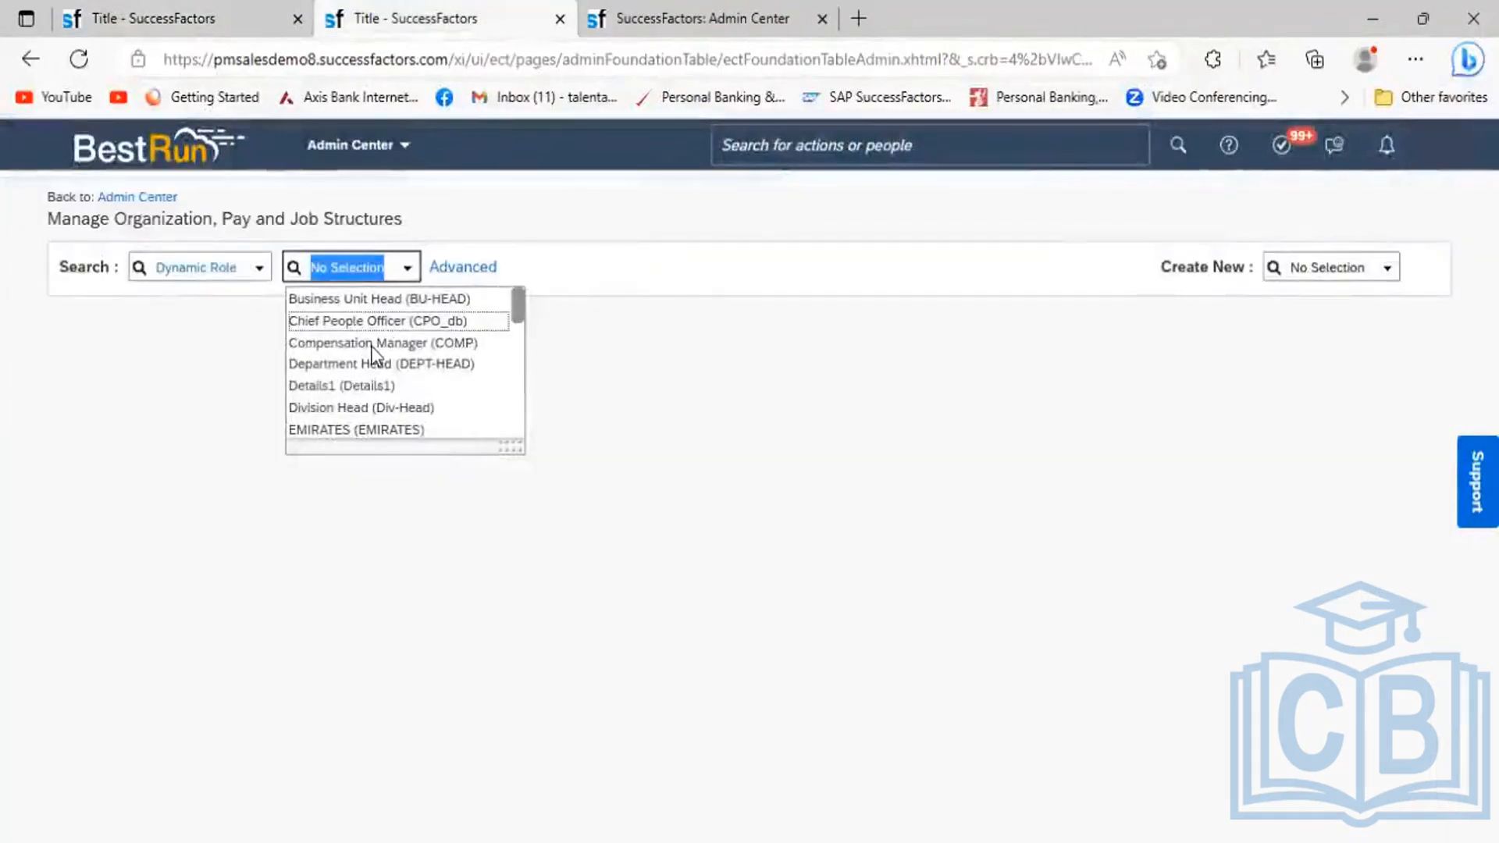
{"action": "key", "text": "Return"}
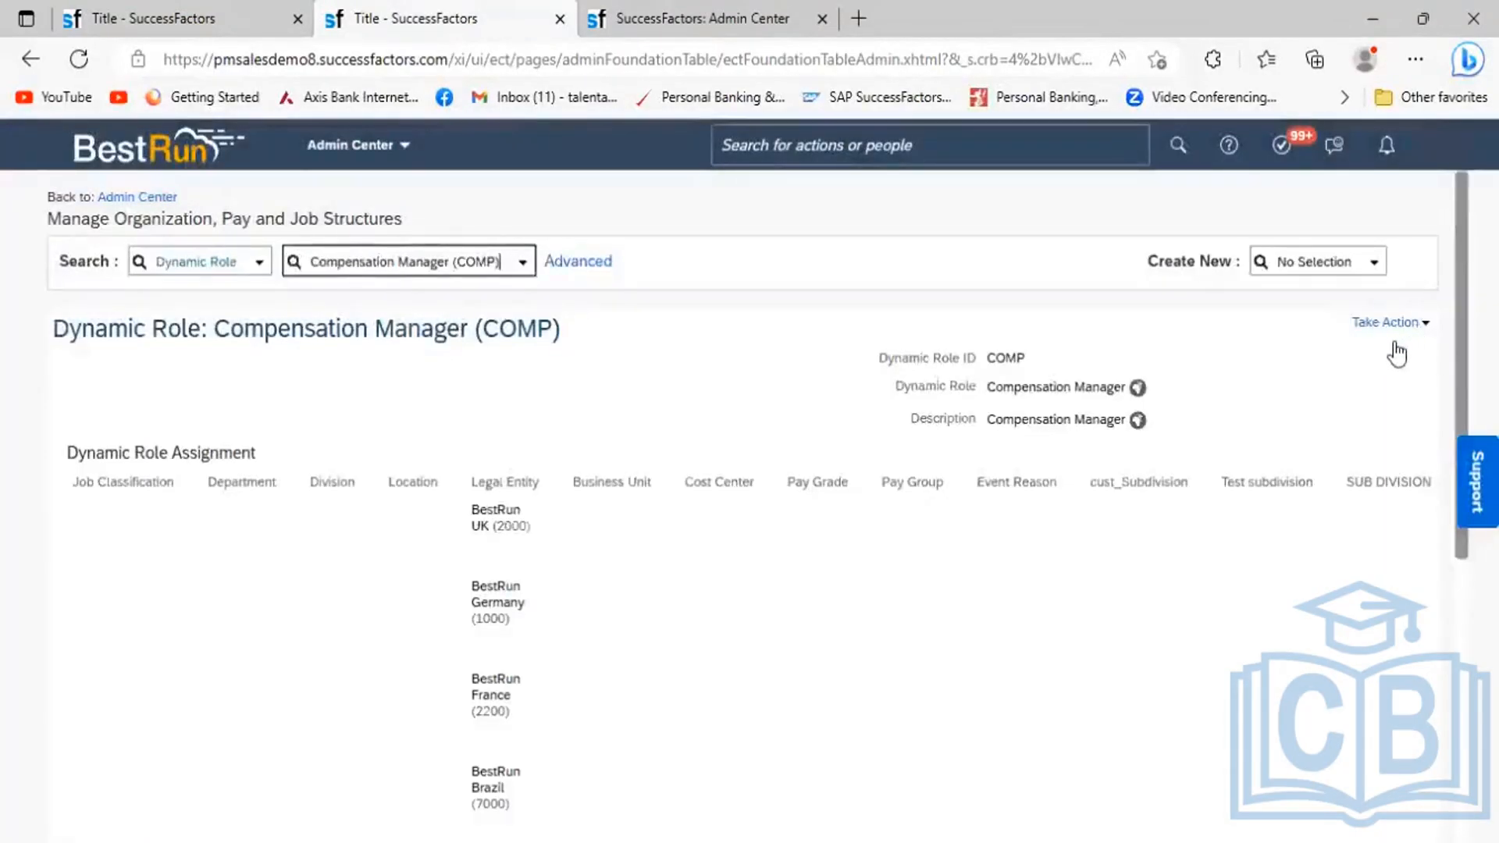
{"action": "left_click", "coordinate": [1404, 331]}
{"action": "left_click", "coordinate": [1341, 345]}
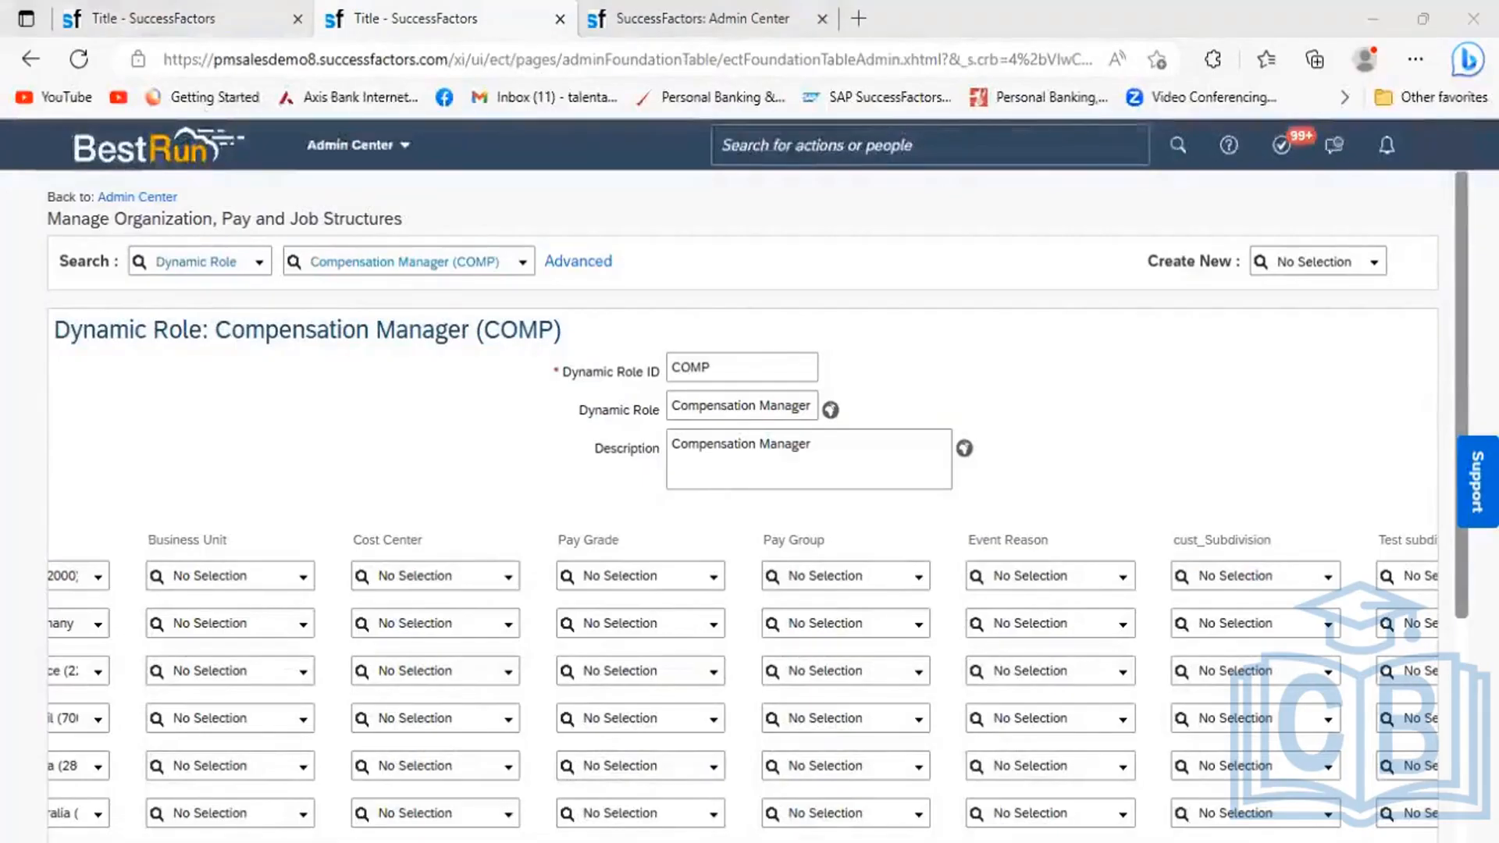
Examine the dynamic role assignment columns from Job Classification and Legal Entity through to Approver Type and Approver.
{"action": "scroll", "coordinate": [313, 757], "scroll_direction": "down", "scroll_amount": 4}
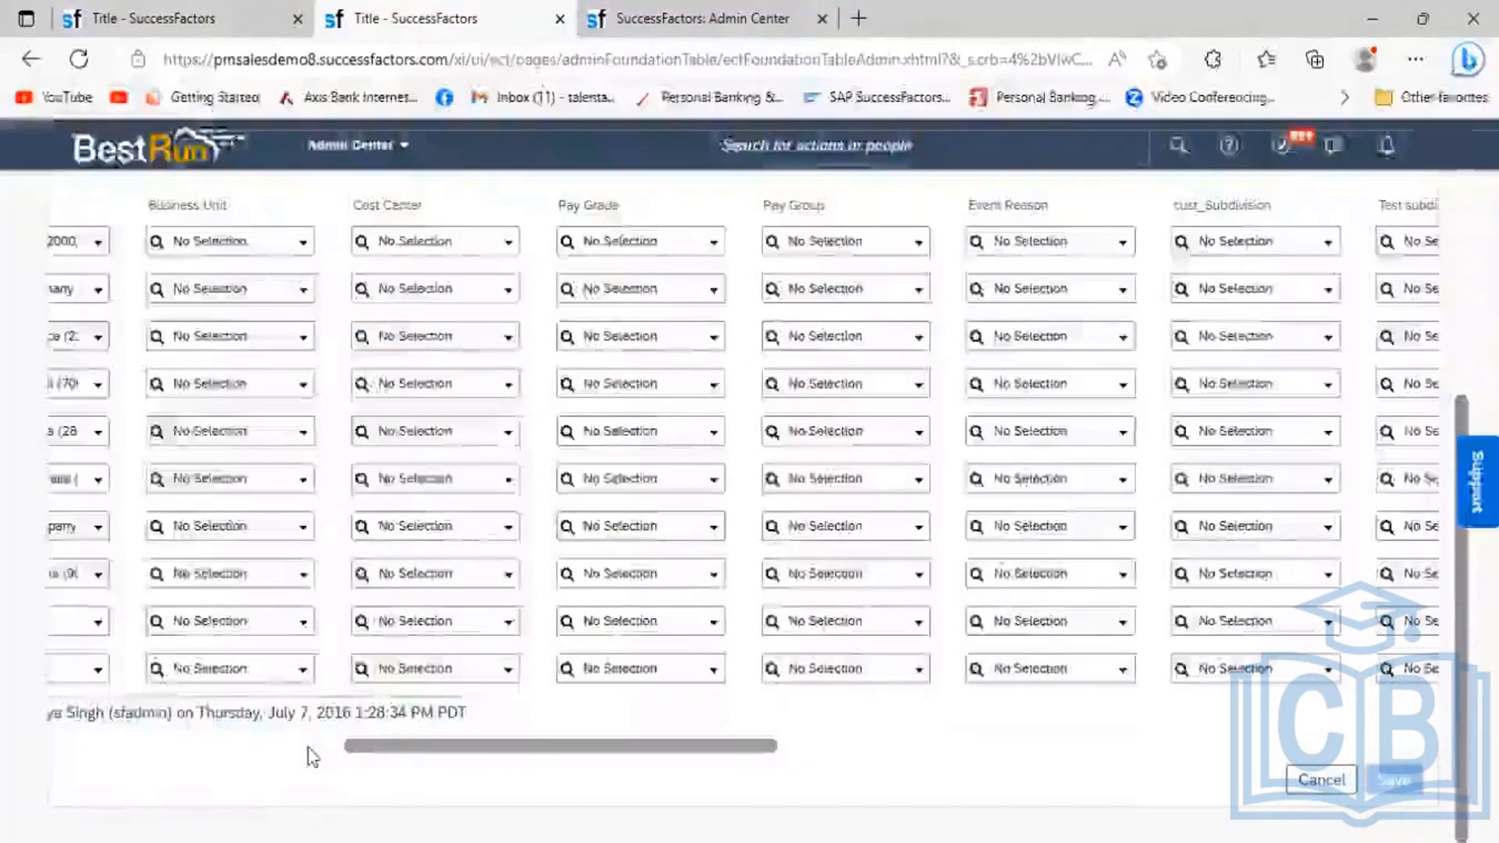
{"action": "scroll", "coordinate": [217, 189], "scroll_direction": "left", "scroll_amount": 10}
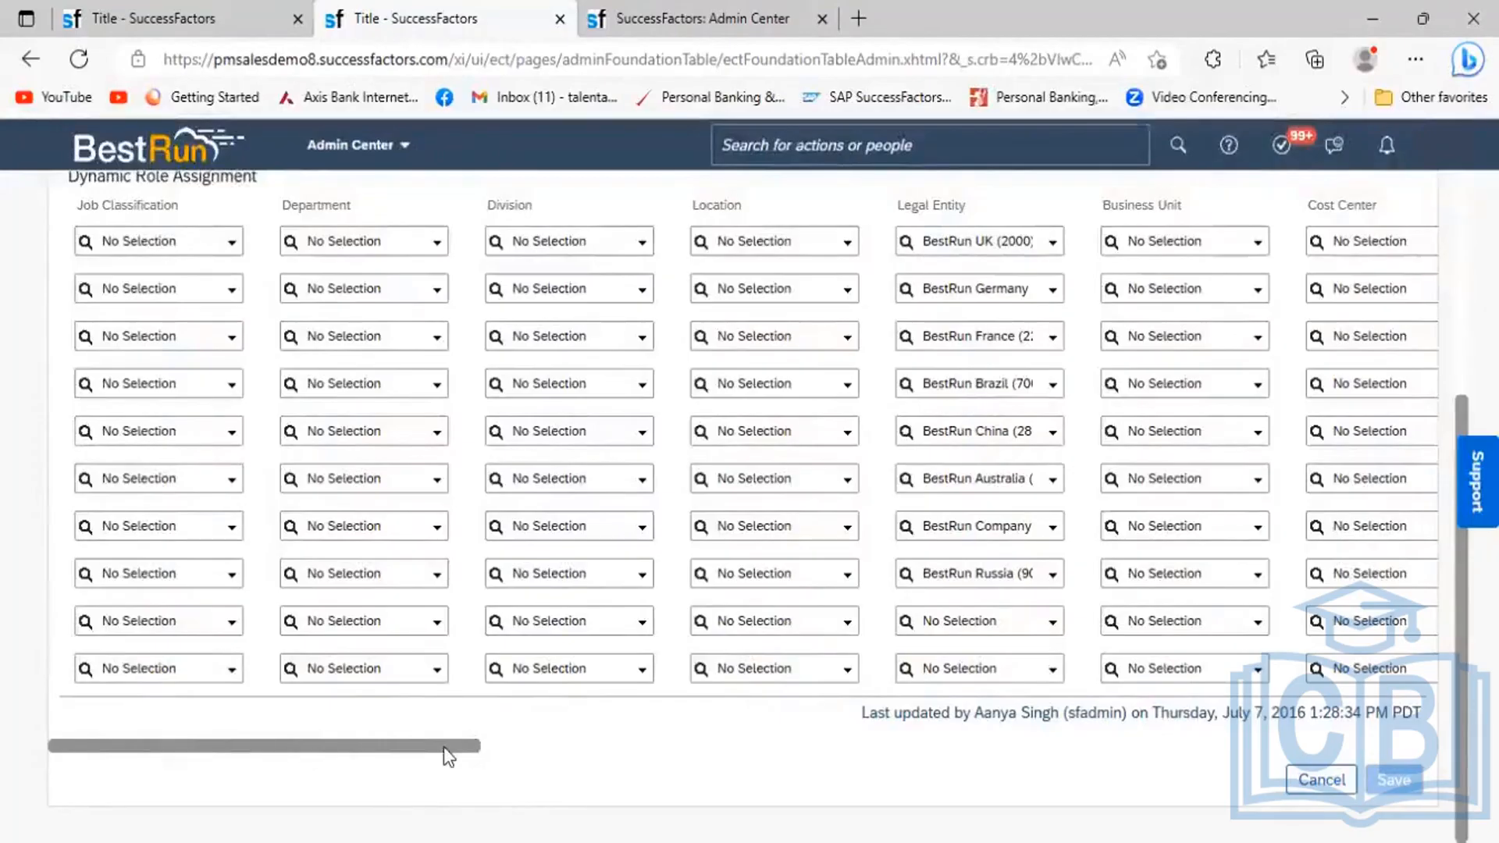
{"action": "scroll", "coordinate": [512, 749], "scroll_direction": "right", "scroll_amount": 3}
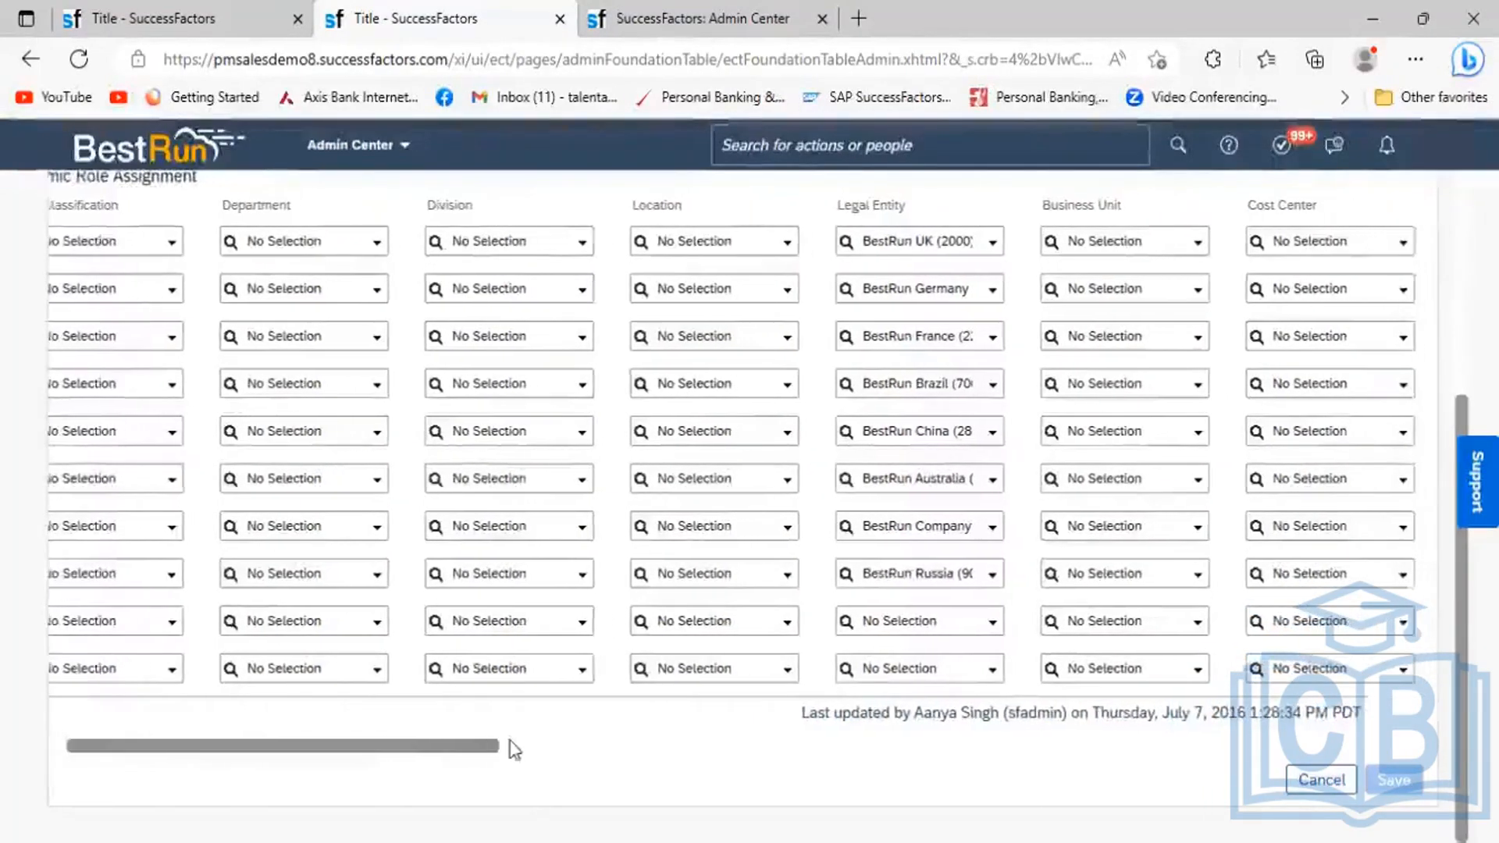
{"action": "scroll", "coordinate": [591, 736], "scroll_direction": "right", "scroll_amount": 3}
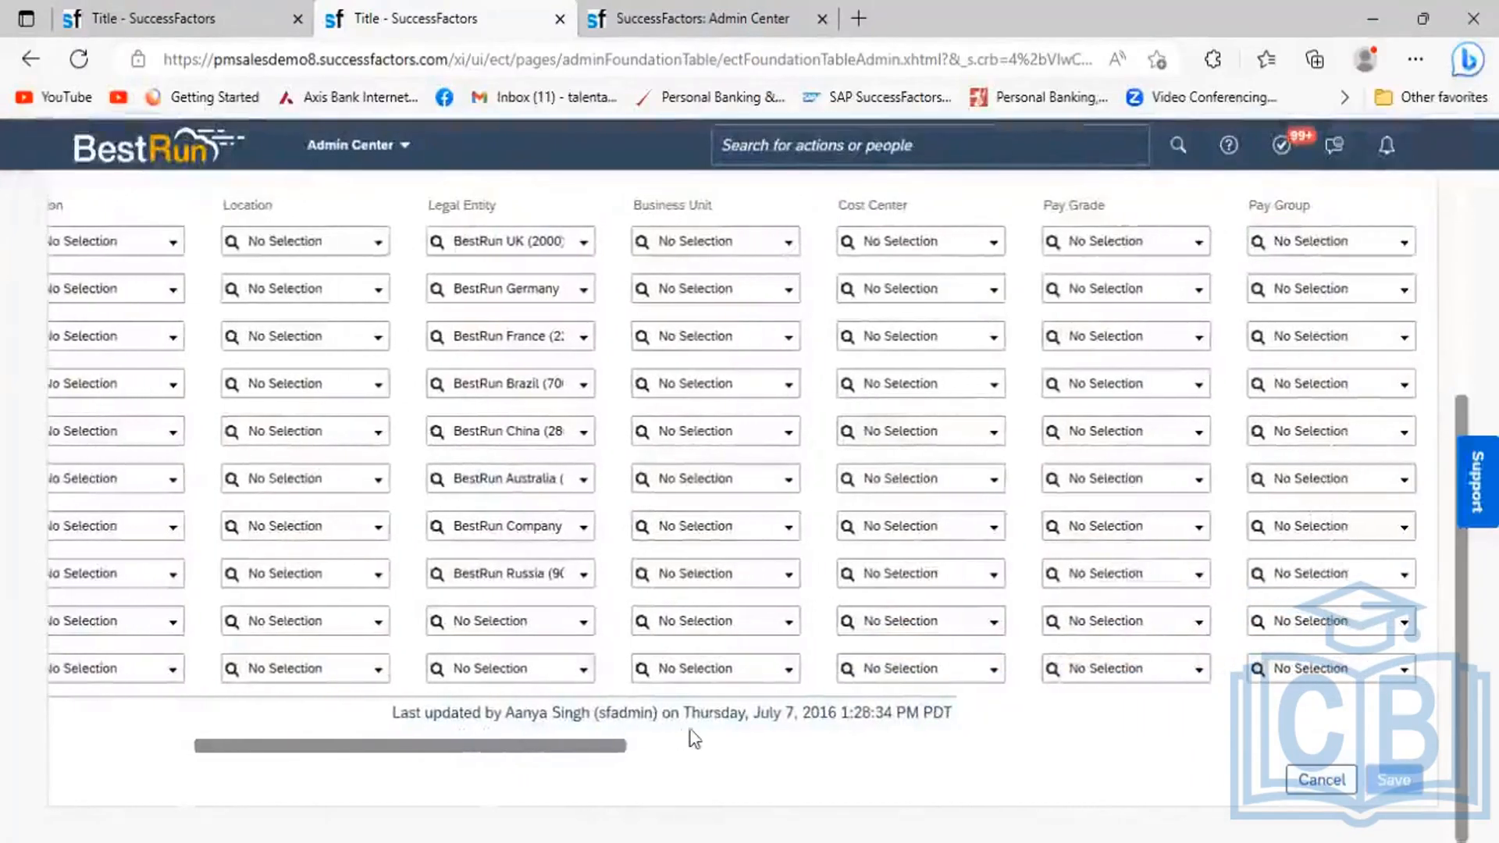
{"action": "scroll", "coordinate": [687, 742], "scroll_direction": "right", "scroll_amount": 4}
{"action": "scroll", "coordinate": [836, 738], "scroll_direction": "right", "scroll_amount": 3}
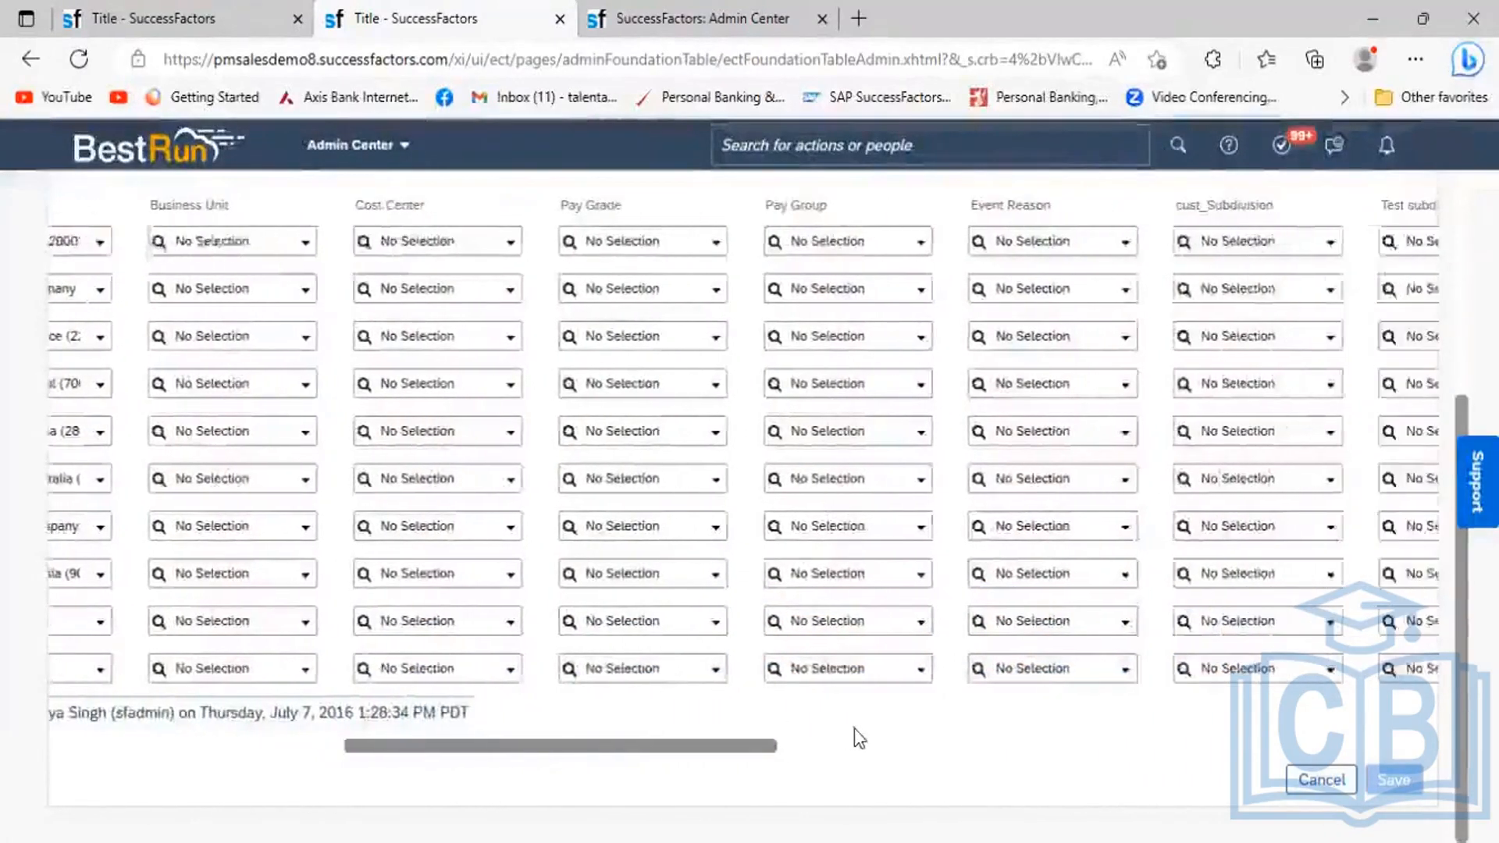
{"action": "scroll", "coordinate": [854, 729], "scroll_direction": "right", "scroll_amount": 5}
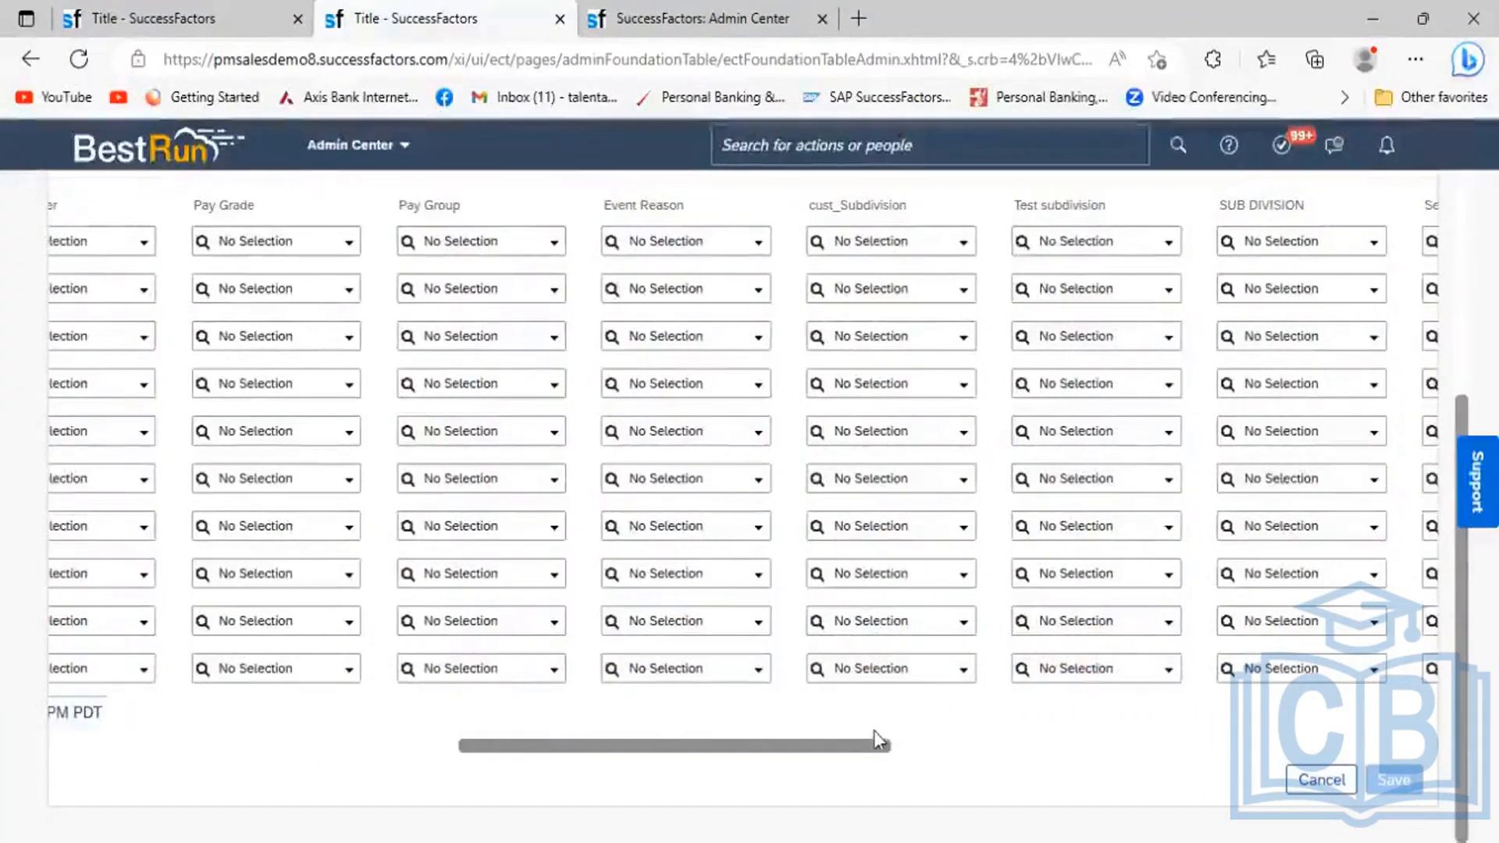
{"action": "scroll", "coordinate": [967, 743], "scroll_direction": "right", "scroll_amount": 3}
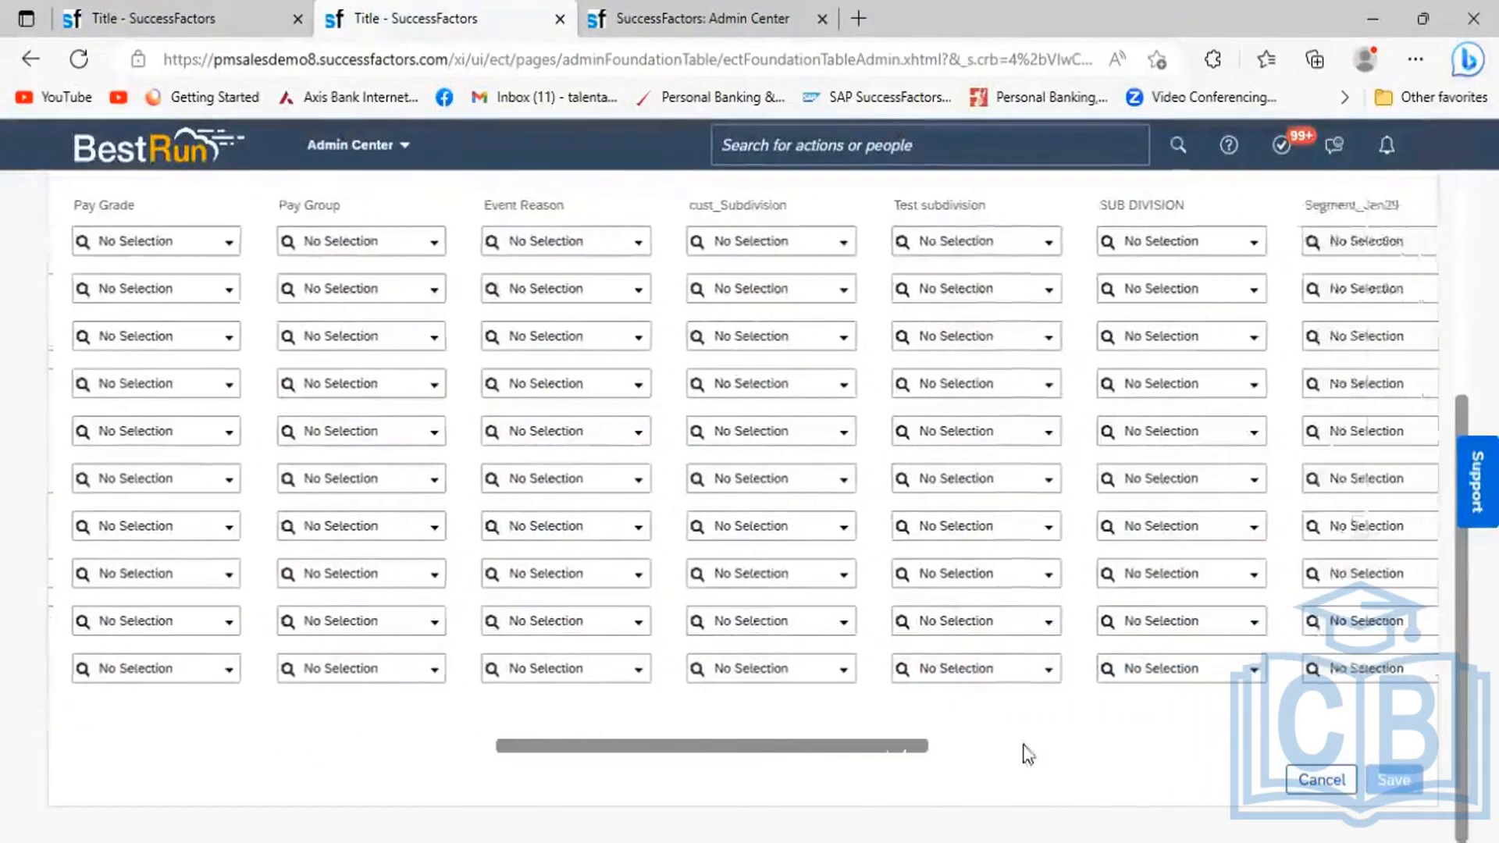
{"action": "scroll", "coordinate": [1109, 764], "scroll_direction": "right", "scroll_amount": 8}
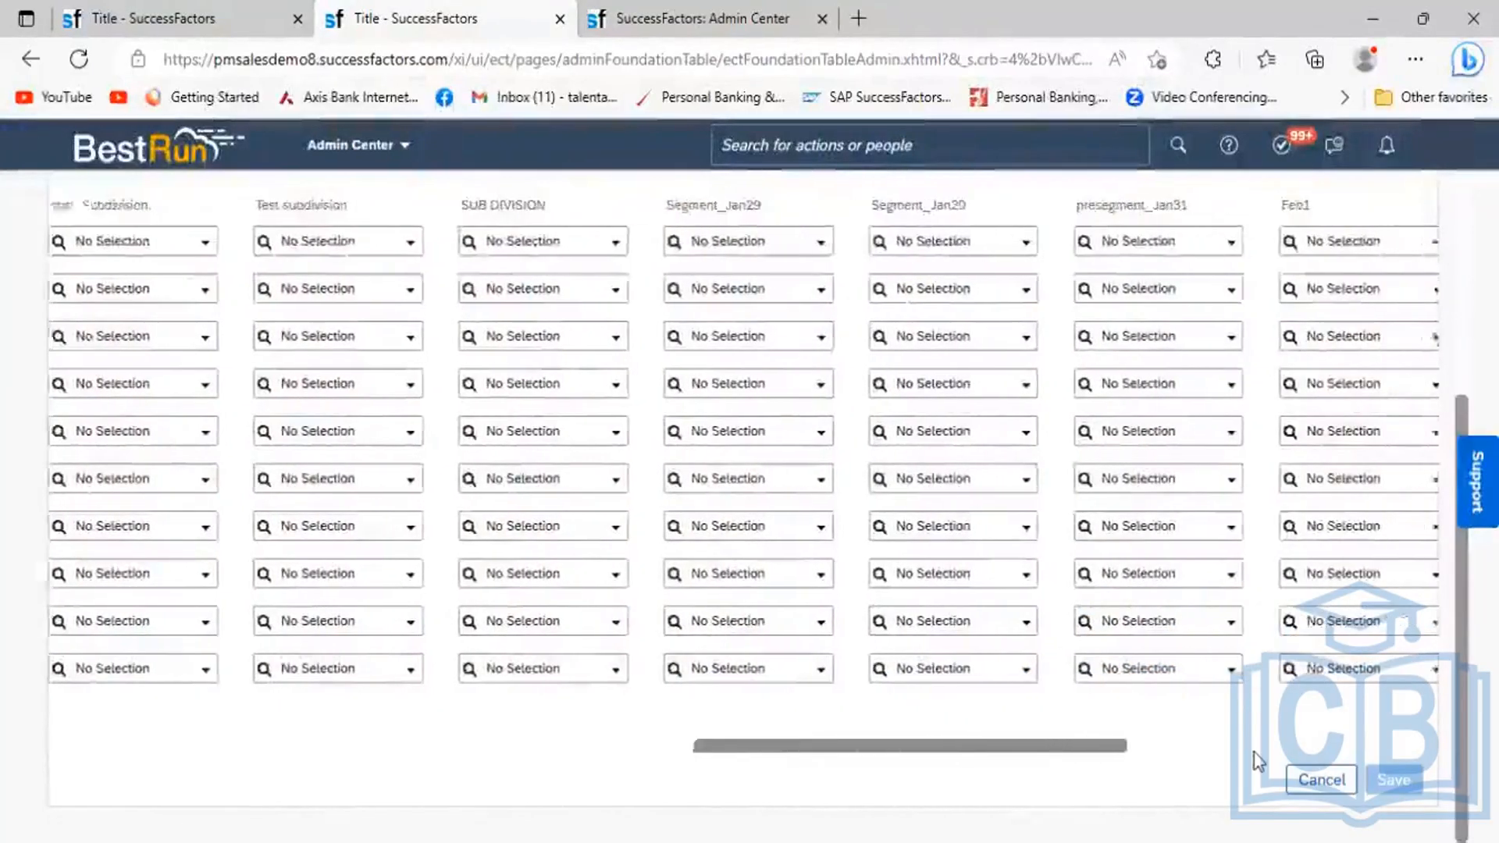
{"action": "scroll", "coordinate": [1289, 759], "scroll_direction": "right", "scroll_amount": 8}
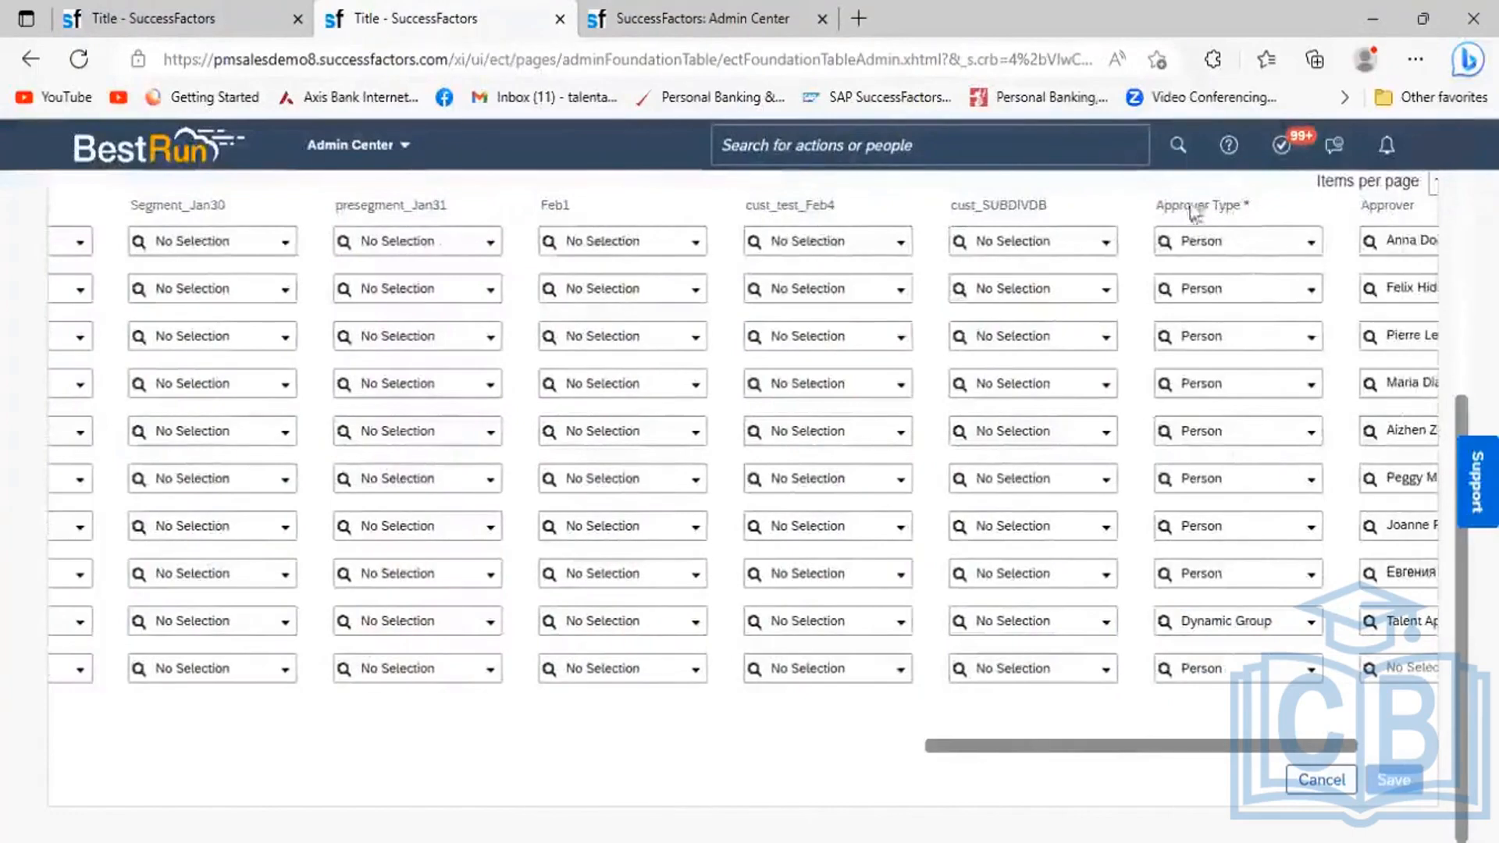
{"action": "triple_click", "coordinate": [1159, 207]}
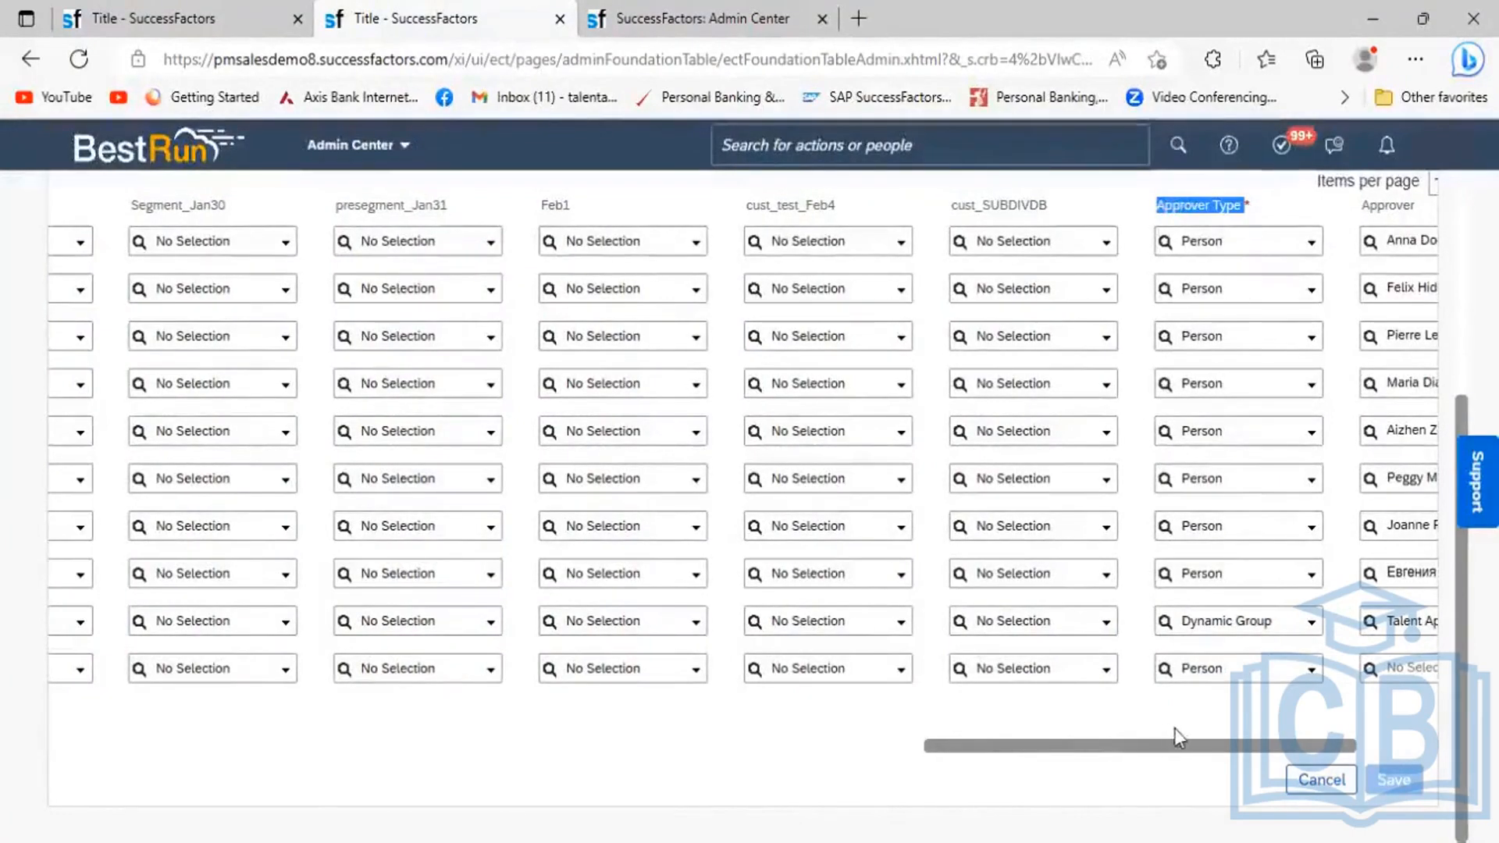
{"action": "scroll", "coordinate": [1038, 281], "scroll_direction": "right", "scroll_amount": 1}
{"action": "scroll", "coordinate": [1050, 250], "scroll_direction": "right", "scroll_amount": 2}
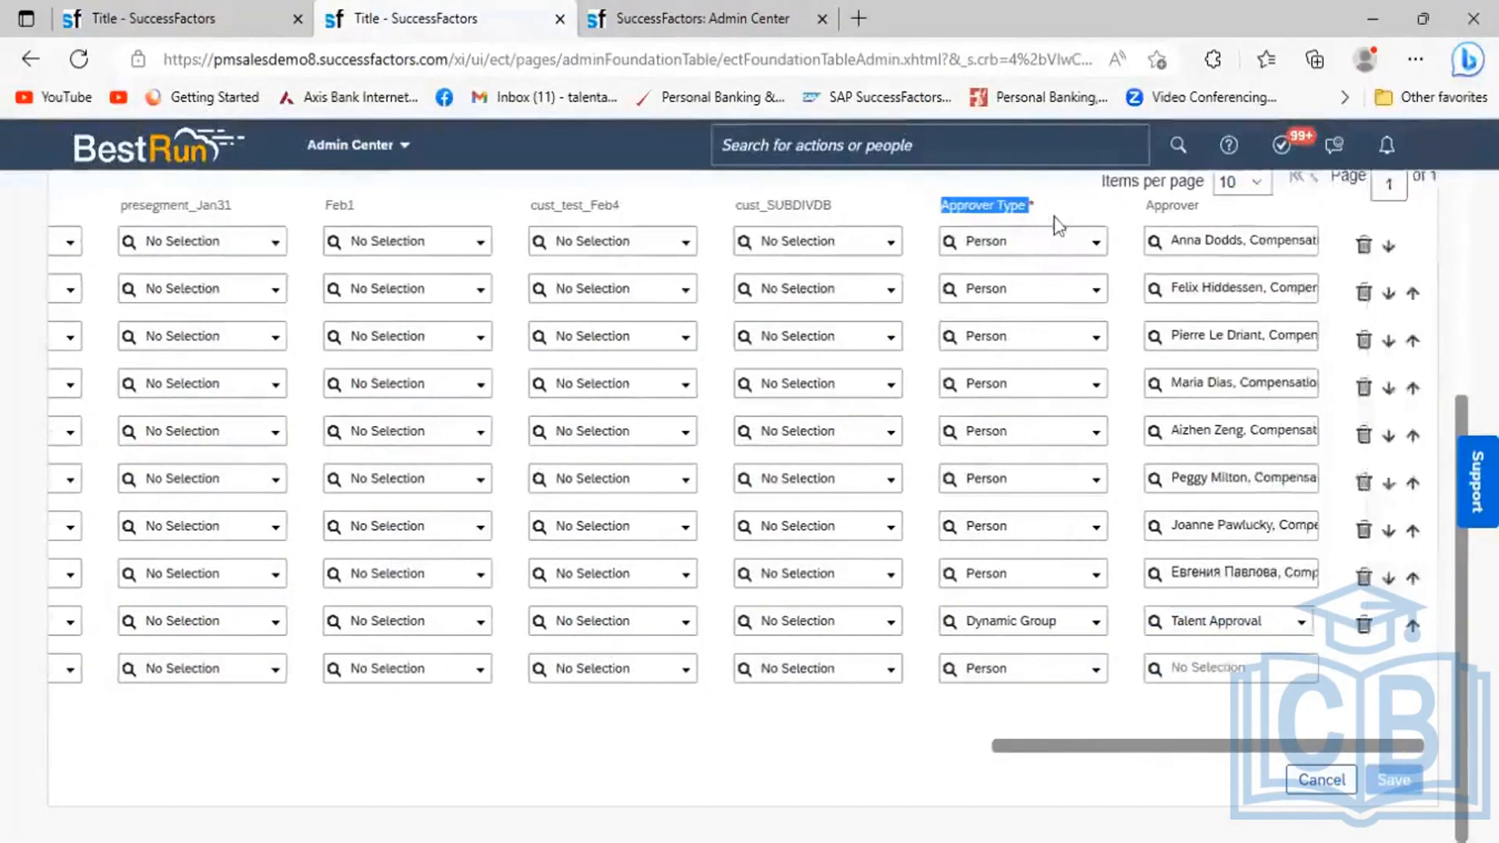
{"action": "left_click", "coordinate": [1056, 221]}
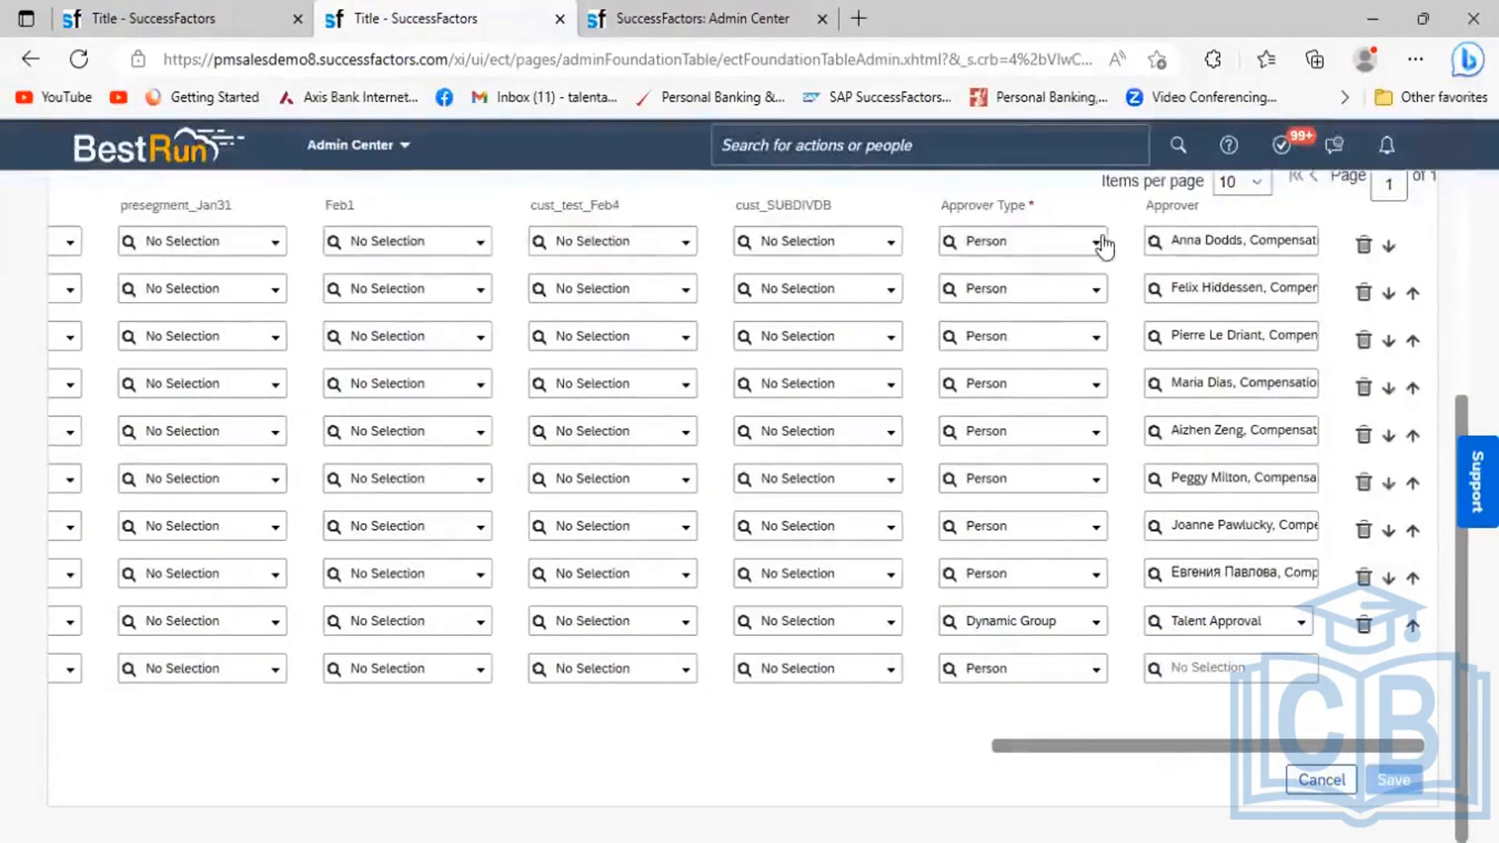
Set the first assignment row's approver type to Dynamic Group and choose Talent Approval as its approver.
{"action": "left_click", "coordinate": [1101, 243]}
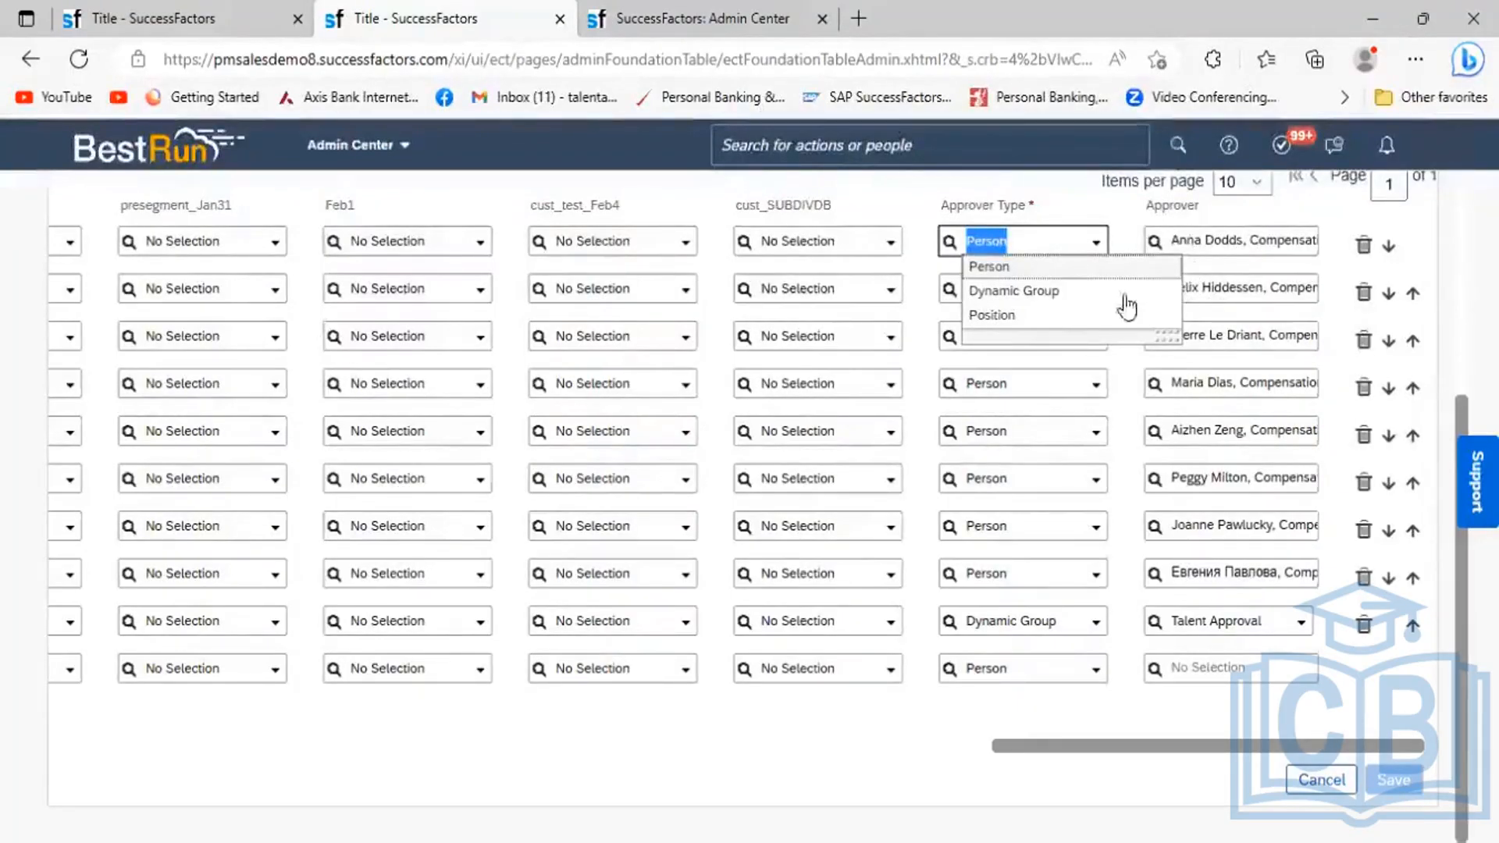
{"action": "left_click", "coordinate": [1064, 291]}
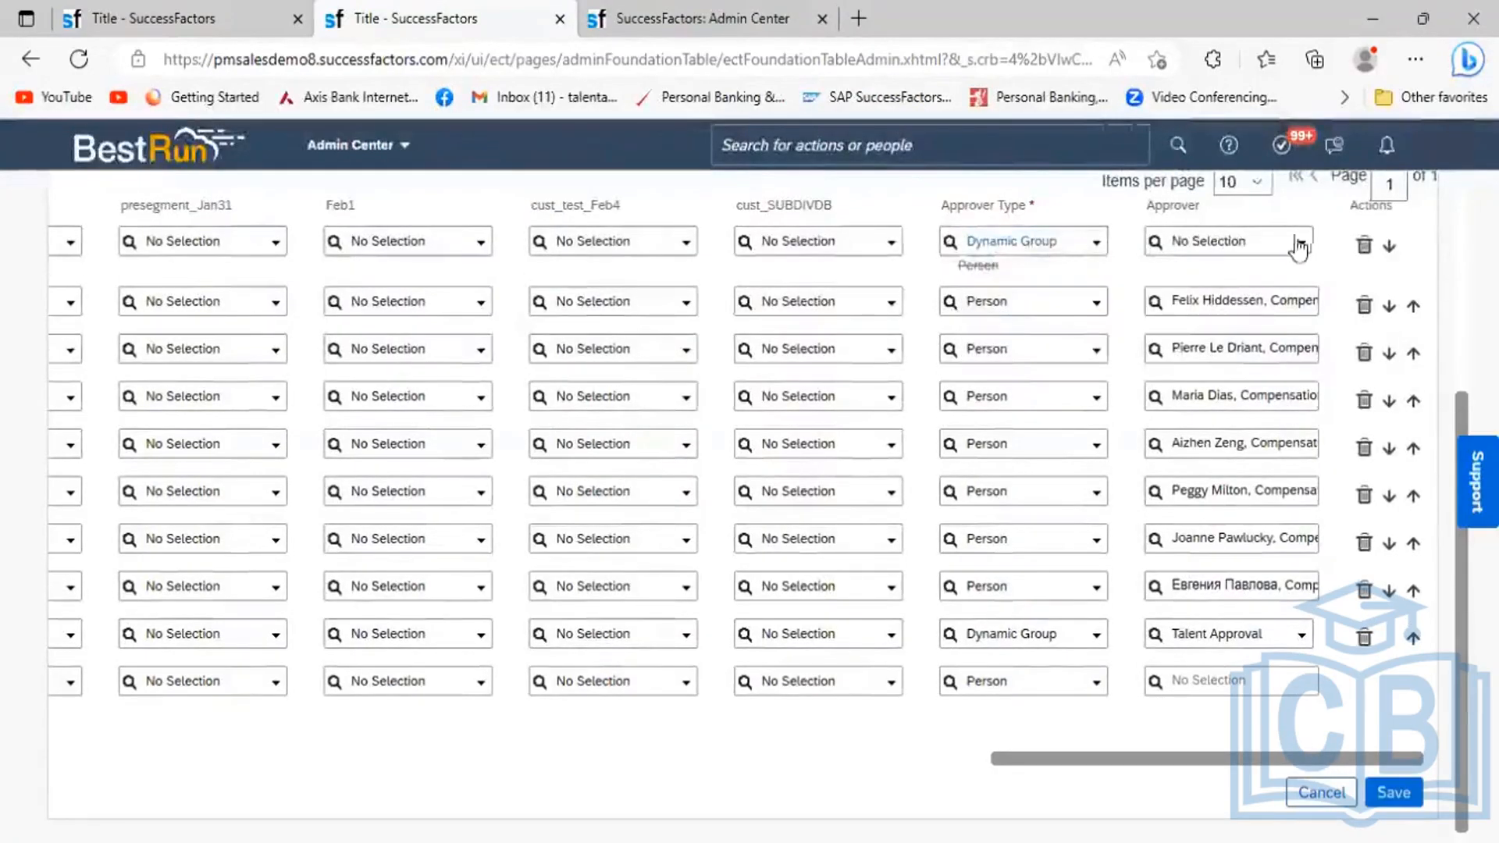
{"action": "left_click", "coordinate": [1230, 245]}
{"action": "key", "text": "BackSpace"}
{"action": "type", "text": "ta"}
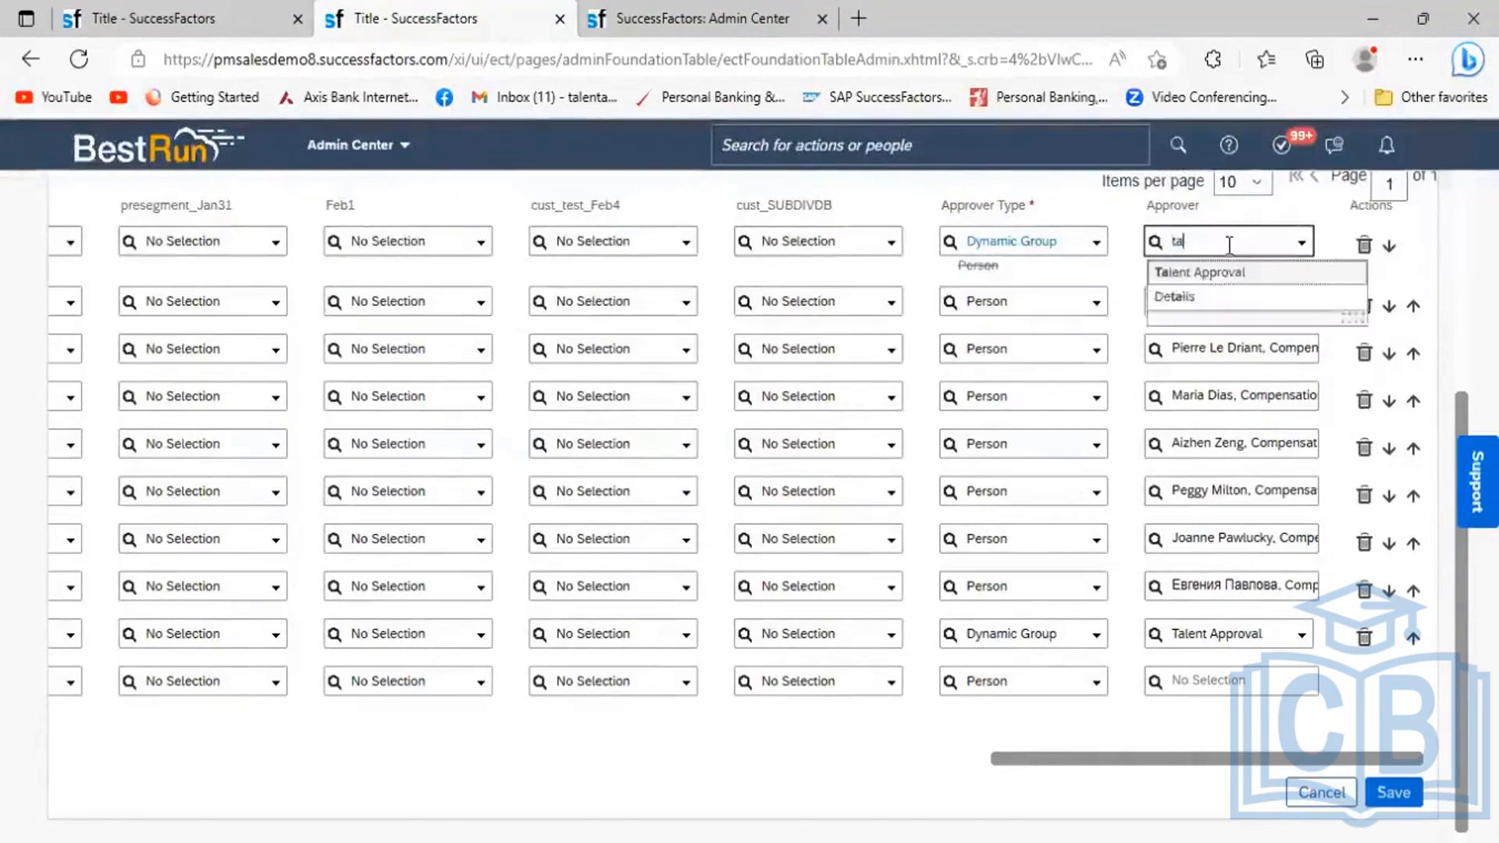
{"action": "type", "text": "lent"}
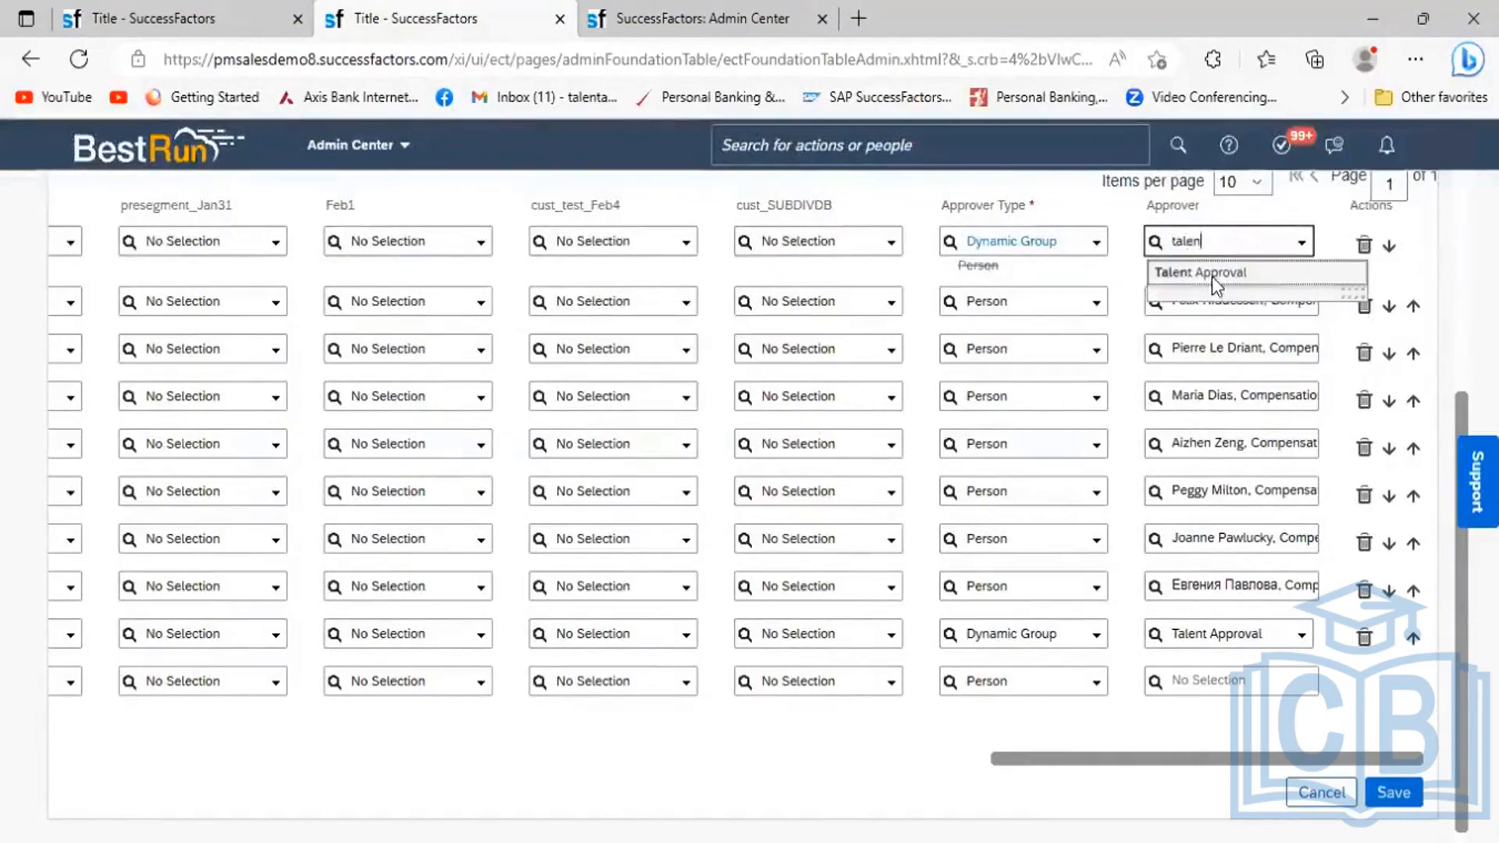
{"action": "left_click", "coordinate": [1238, 270]}
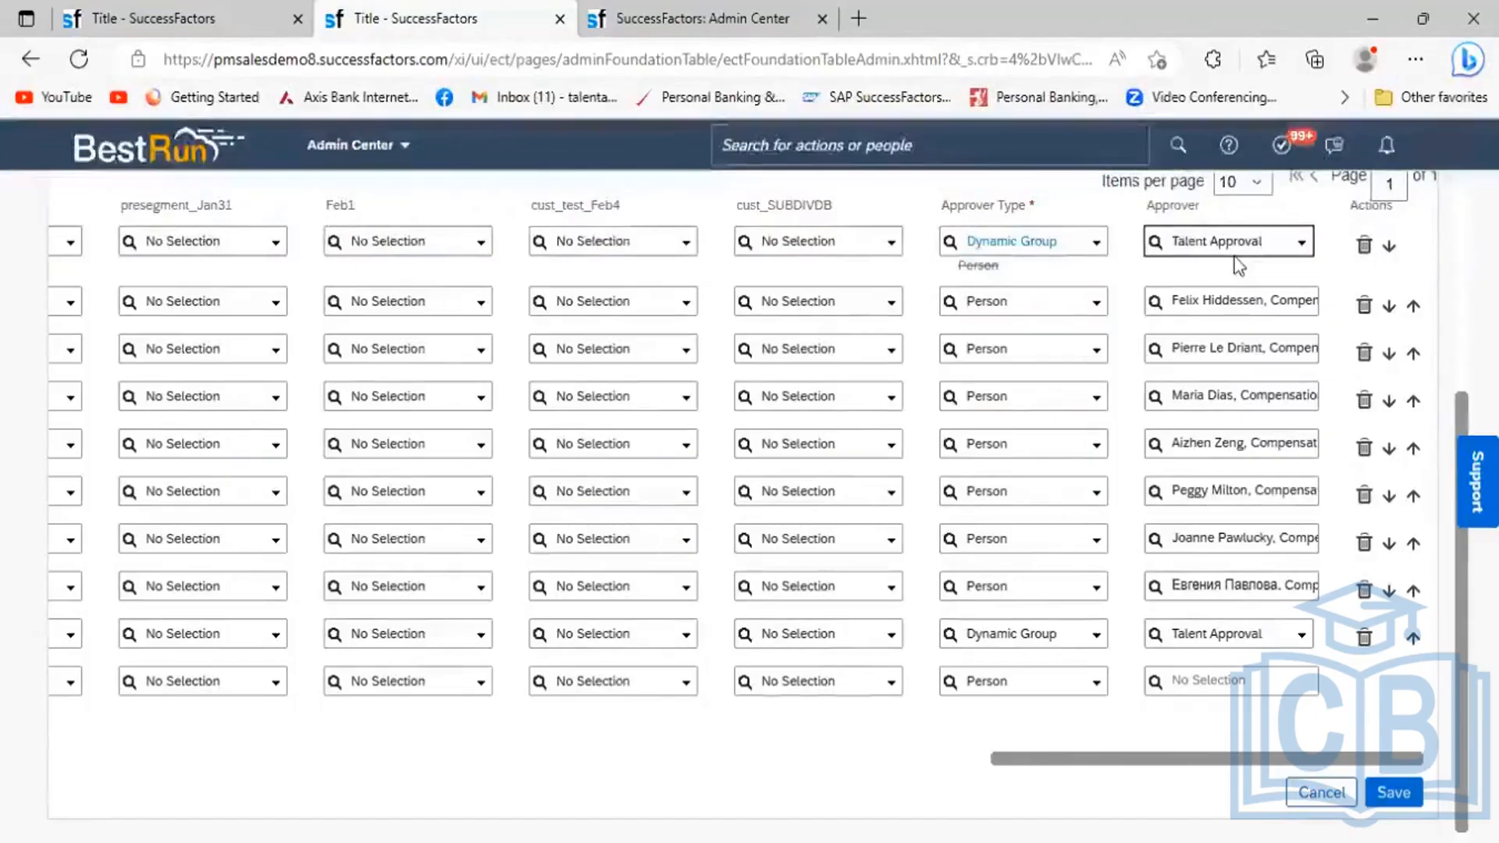
Change the first assignment row's approver type to Position and view the Step 1 approver types in the original workflow tab.
{"action": "left_click", "coordinate": [1098, 247]}
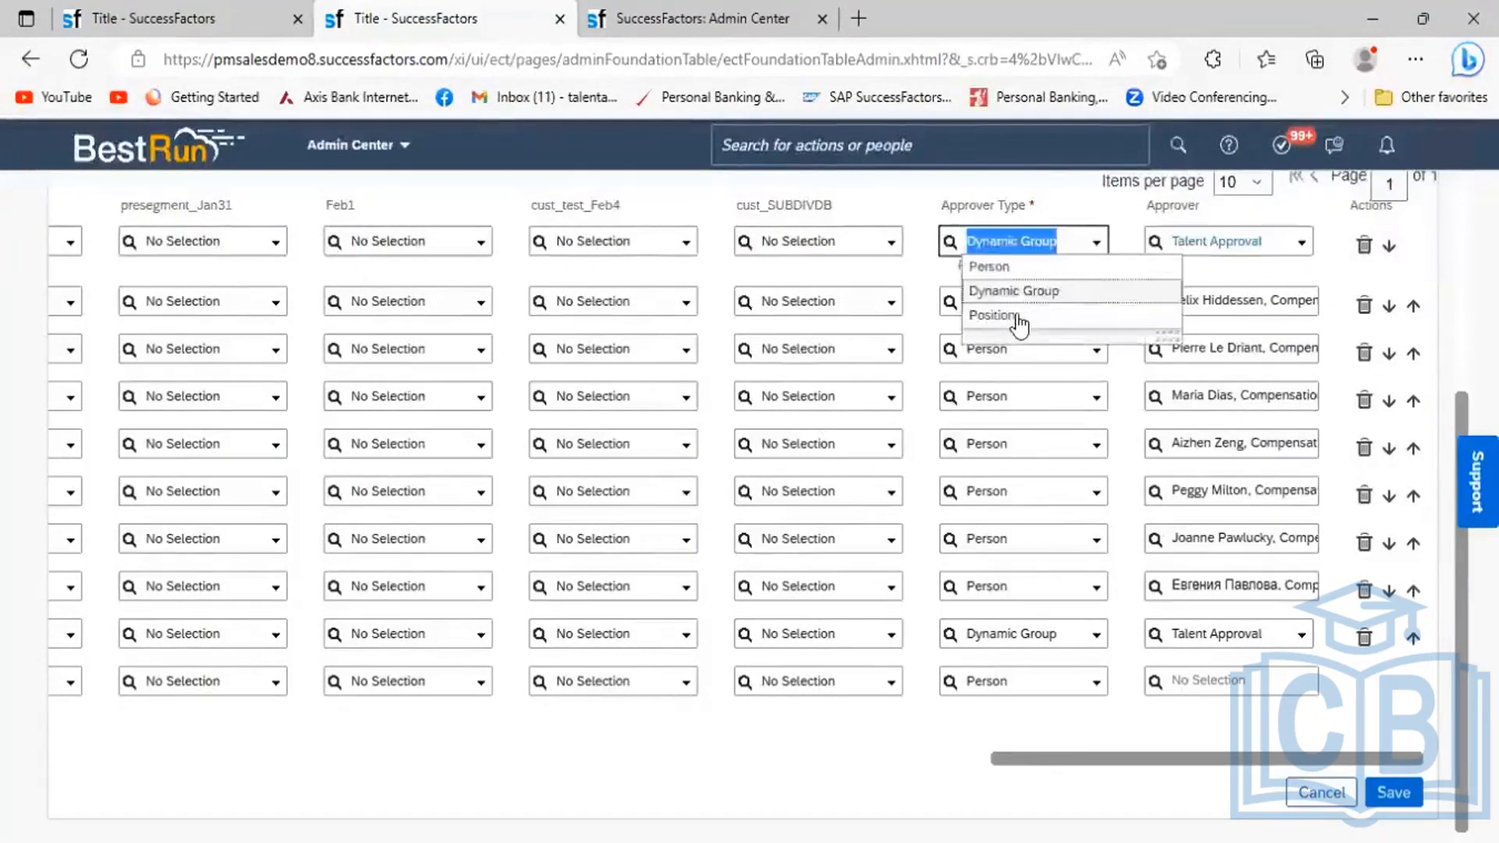
{"action": "left_click", "coordinate": [1017, 314]}
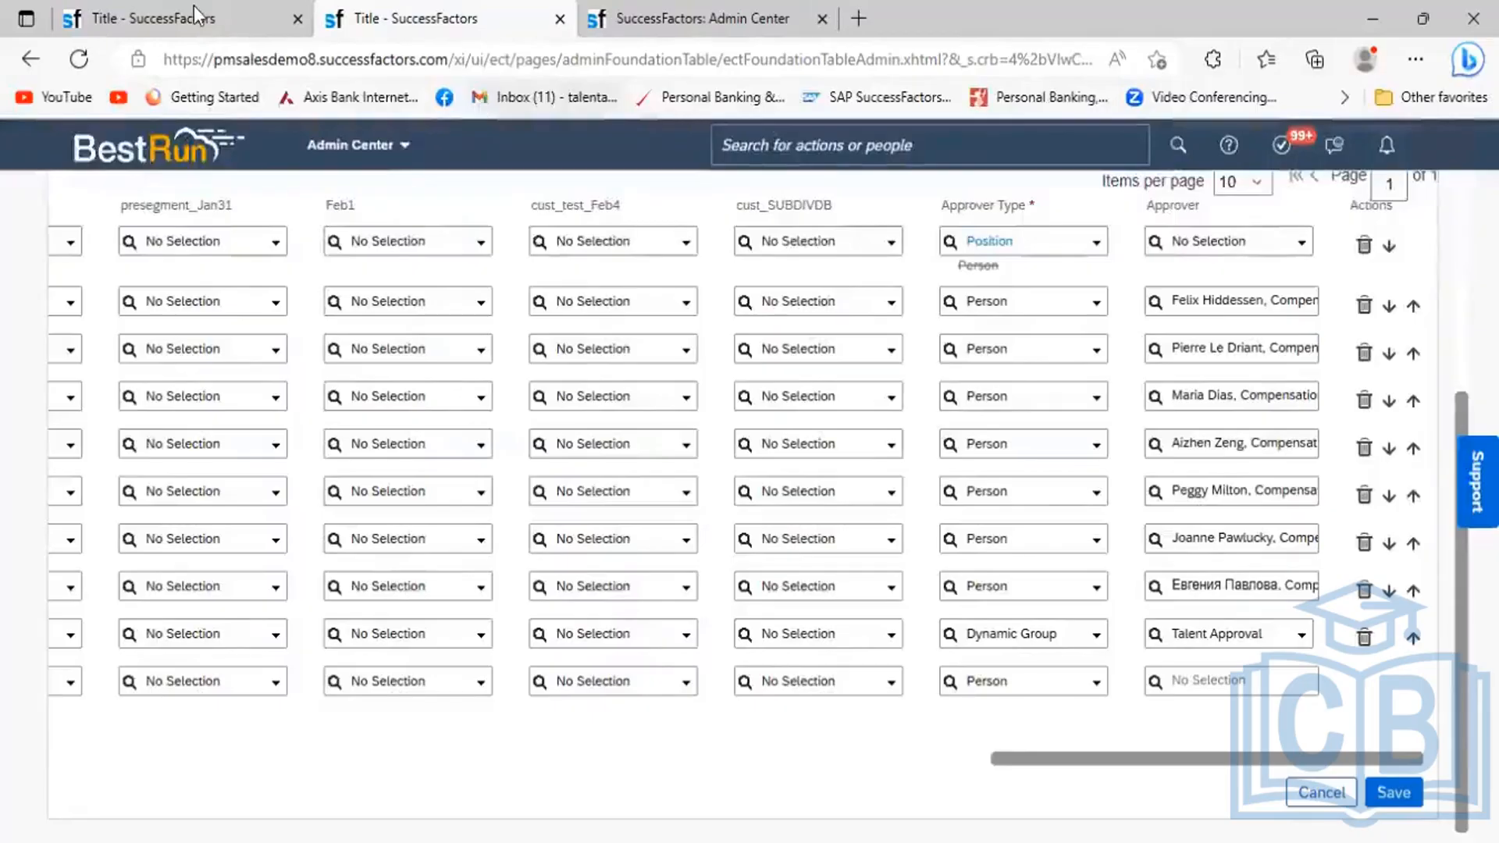
{"action": "key", "text": "ctrl+shift+Tab"}
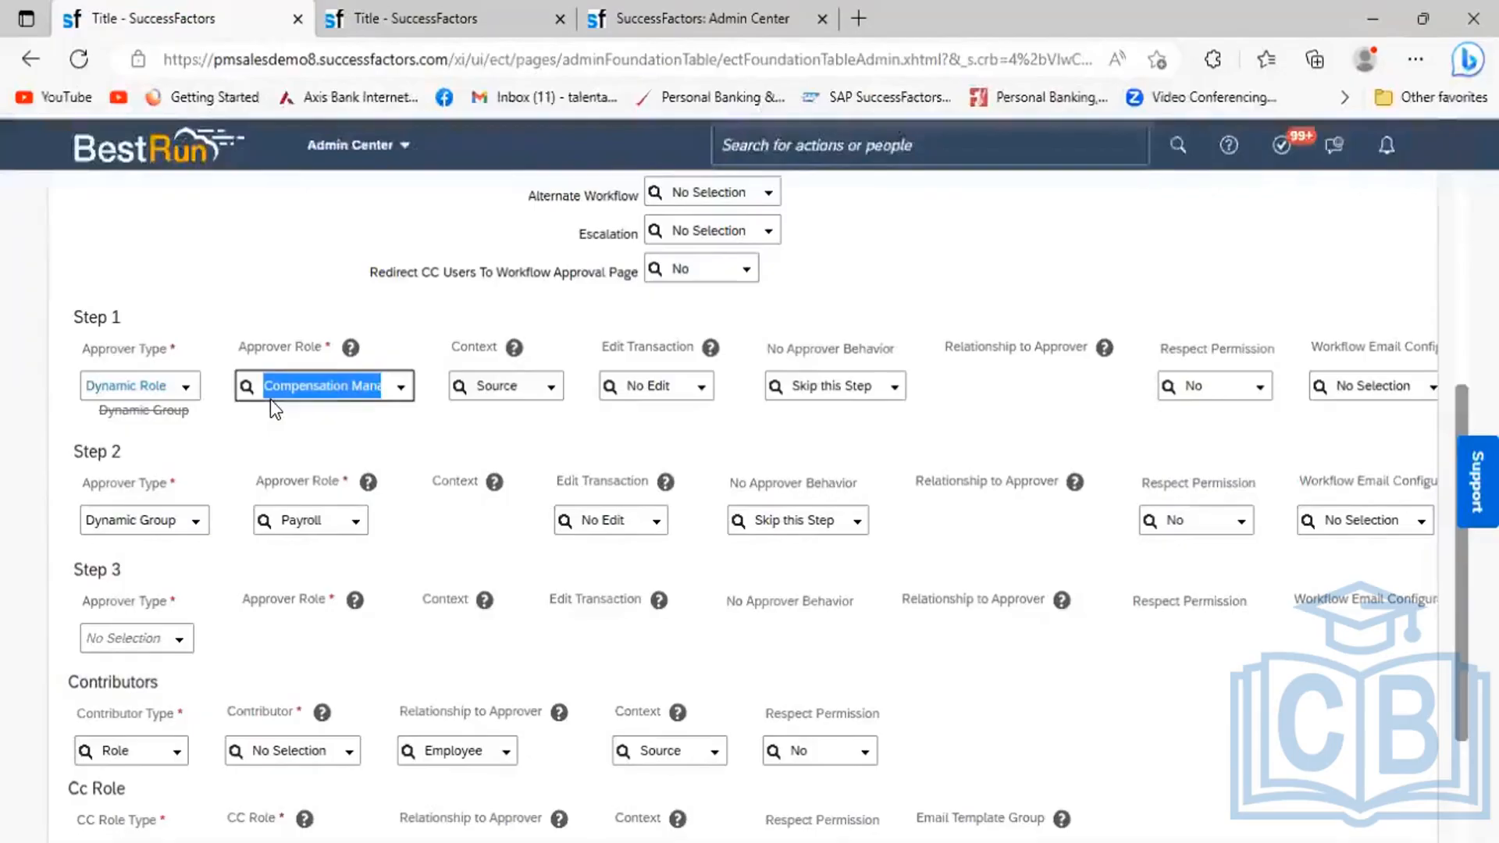
{"action": "left_click", "coordinate": [184, 388]}
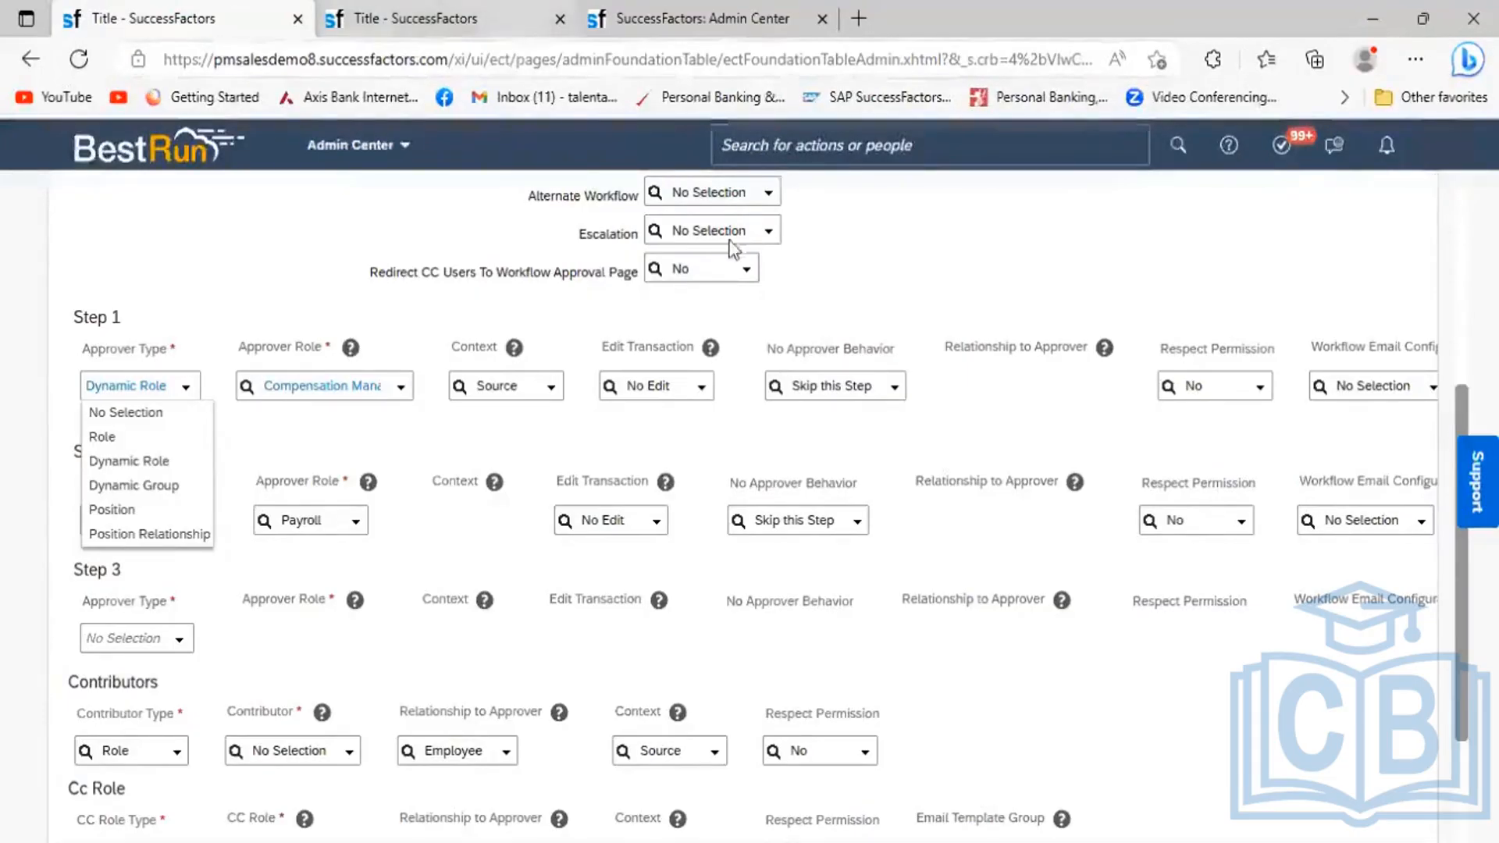
Review the dynamic role's assignment columns in the duplicated tab, back to Legal Entity and across to Approver Type and Approver.
{"action": "left_click", "coordinate": [409, 36]}
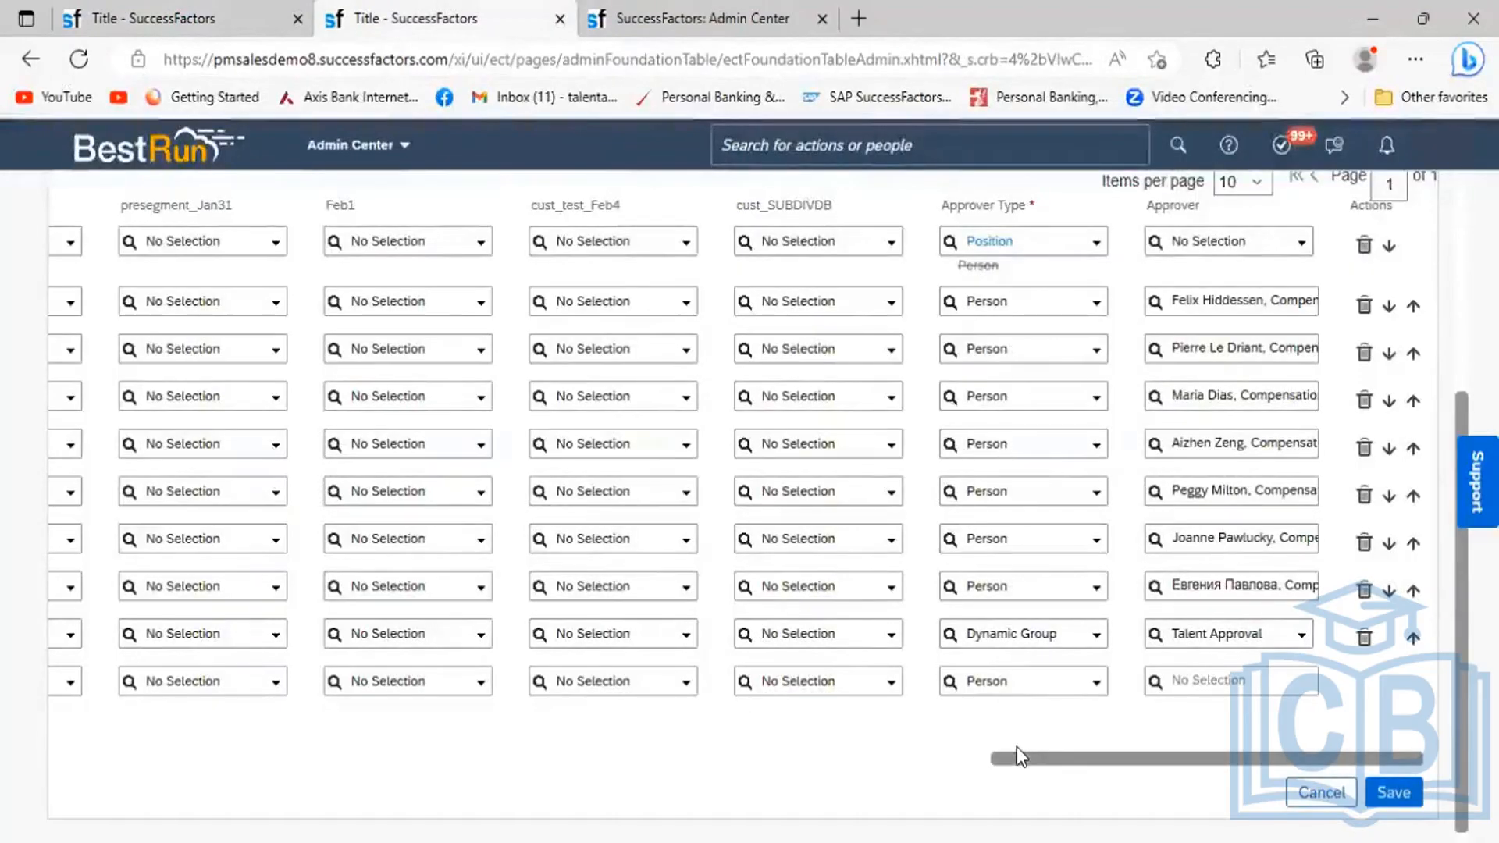
{"action": "left_click", "coordinate": [797, 755]}
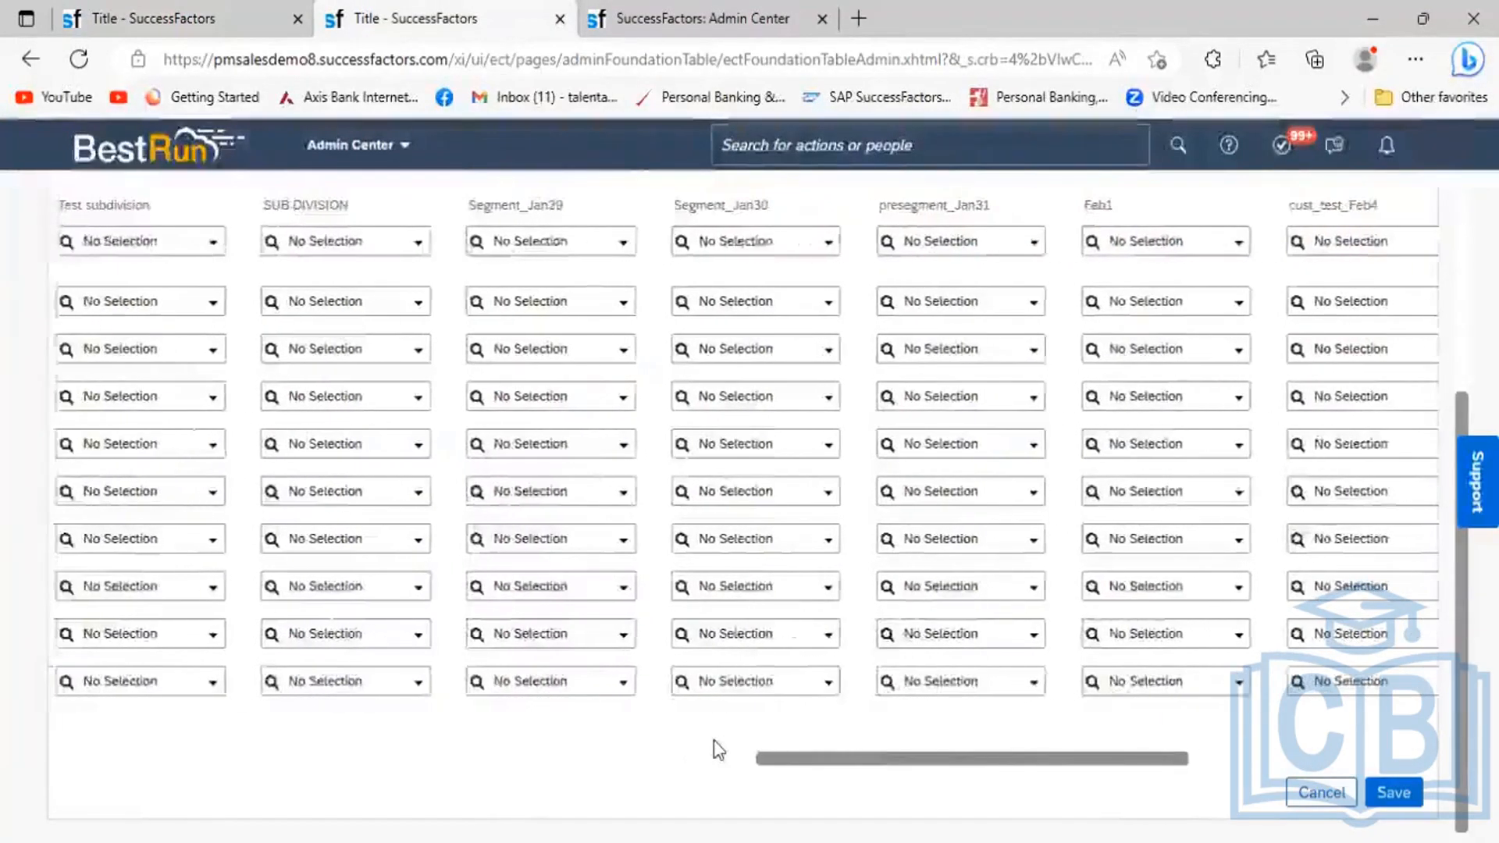
{"action": "left_click", "coordinate": [640, 746]}
{"action": "left_click_drag", "start_coordinate": [578, 729], "coordinate": [336, 723]}
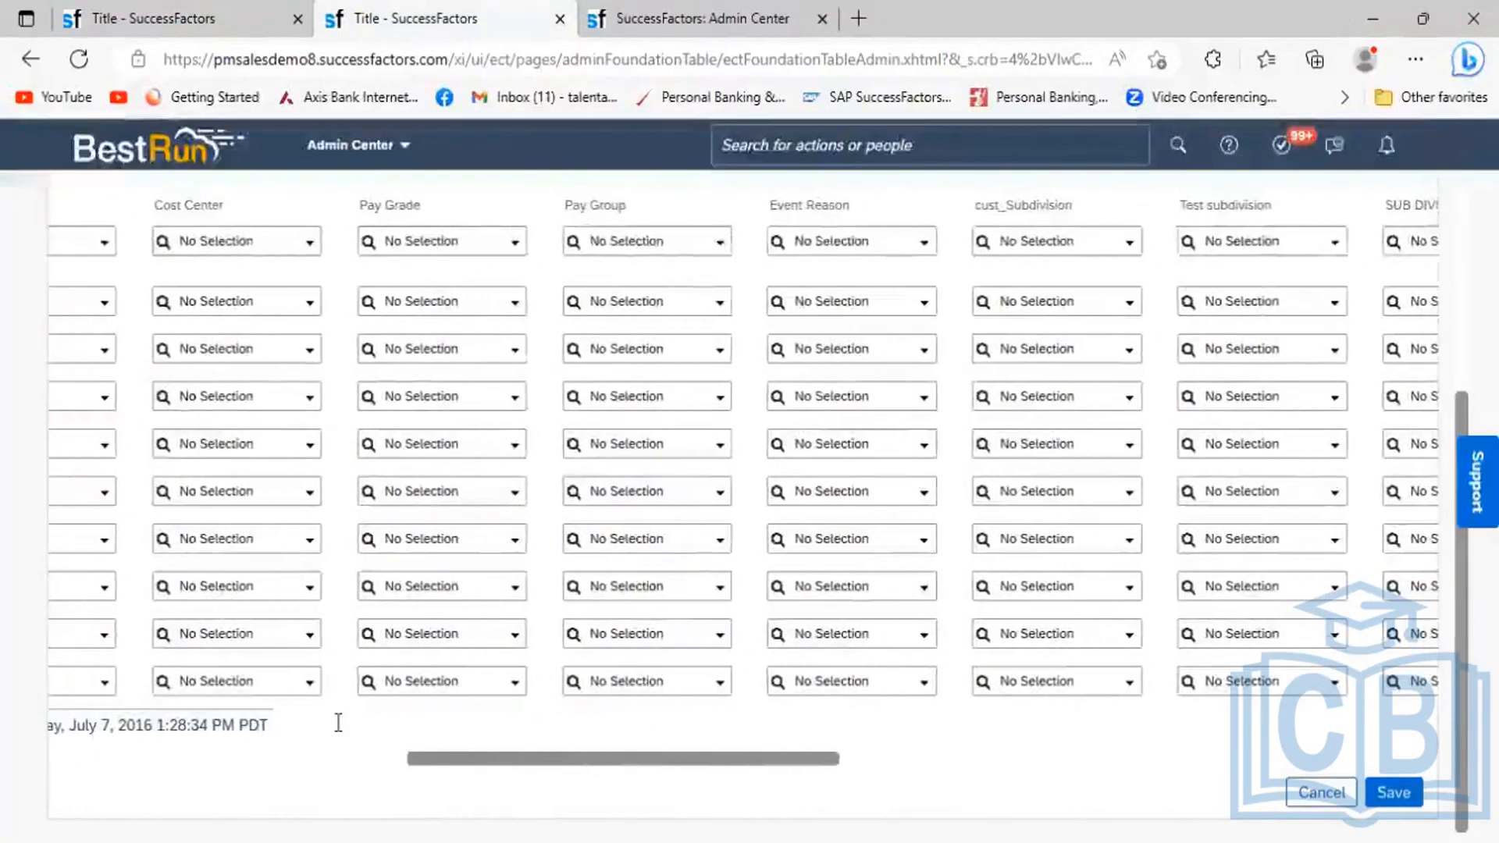
{"action": "scroll", "coordinate": [157, 324], "scroll_direction": "left", "scroll_amount": 5}
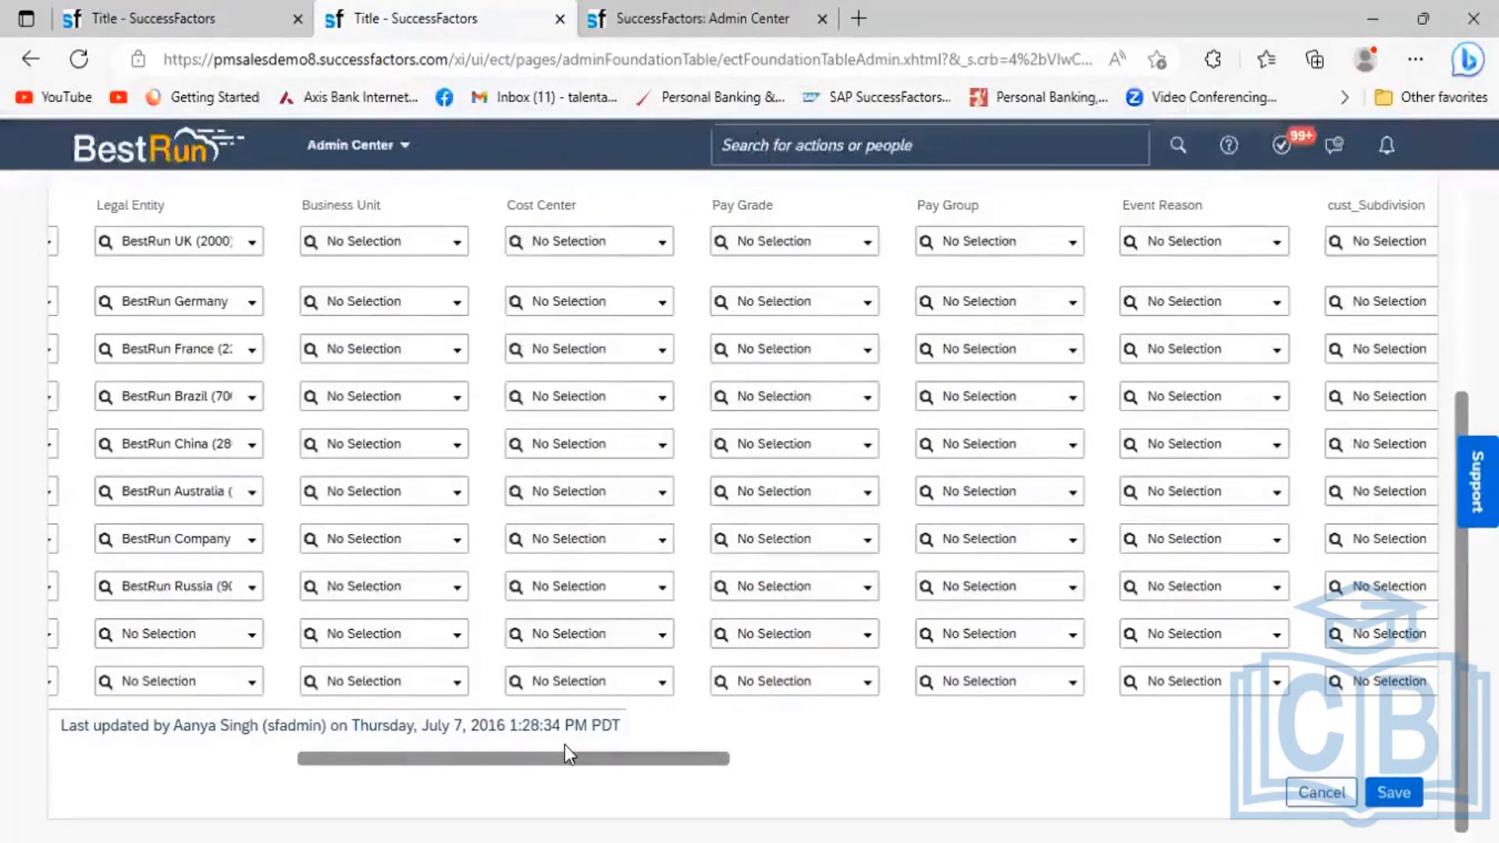
{"action": "scroll", "coordinate": [565, 744], "scroll_direction": "right", "scroll_amount": 10}
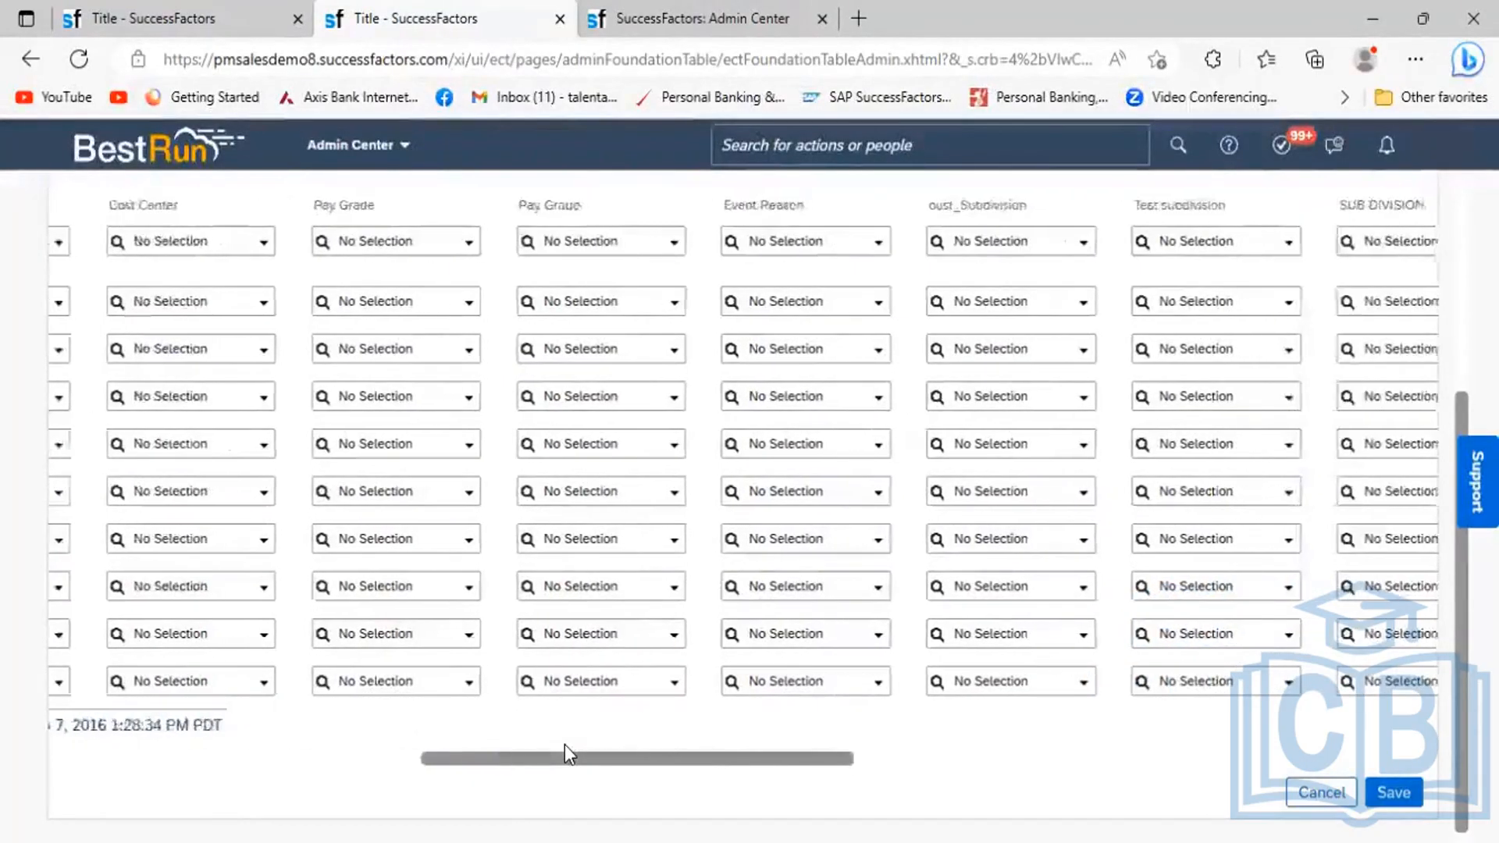
{"action": "scroll", "coordinate": [565, 743], "scroll_direction": "right", "scroll_amount": 10}
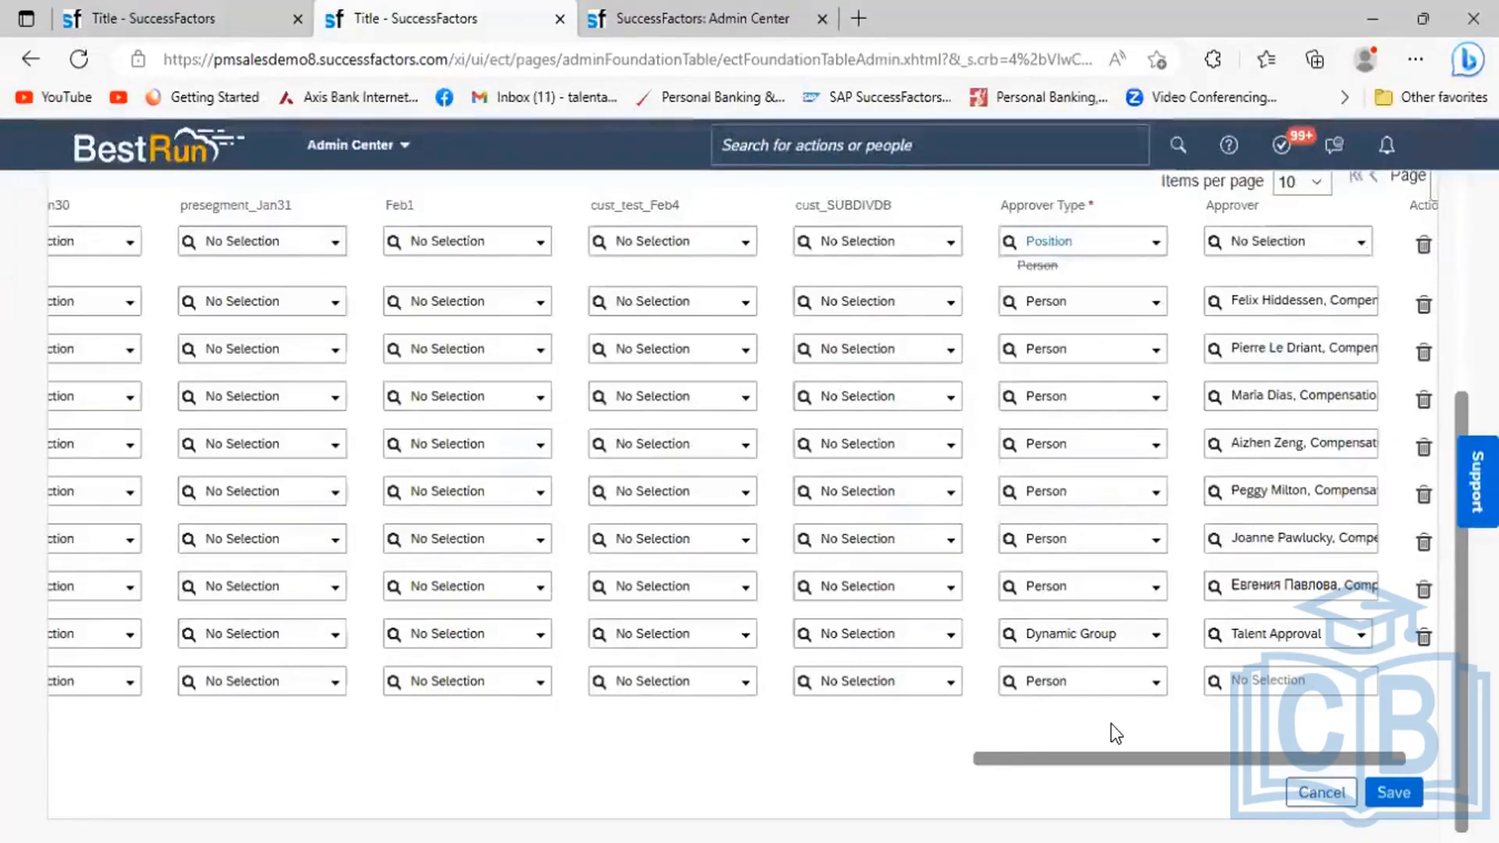
Set the Step 1 approver type to Position in the original workflow tab and view the positions available as approver role.
{"action": "left_click", "coordinate": [185, 10]}
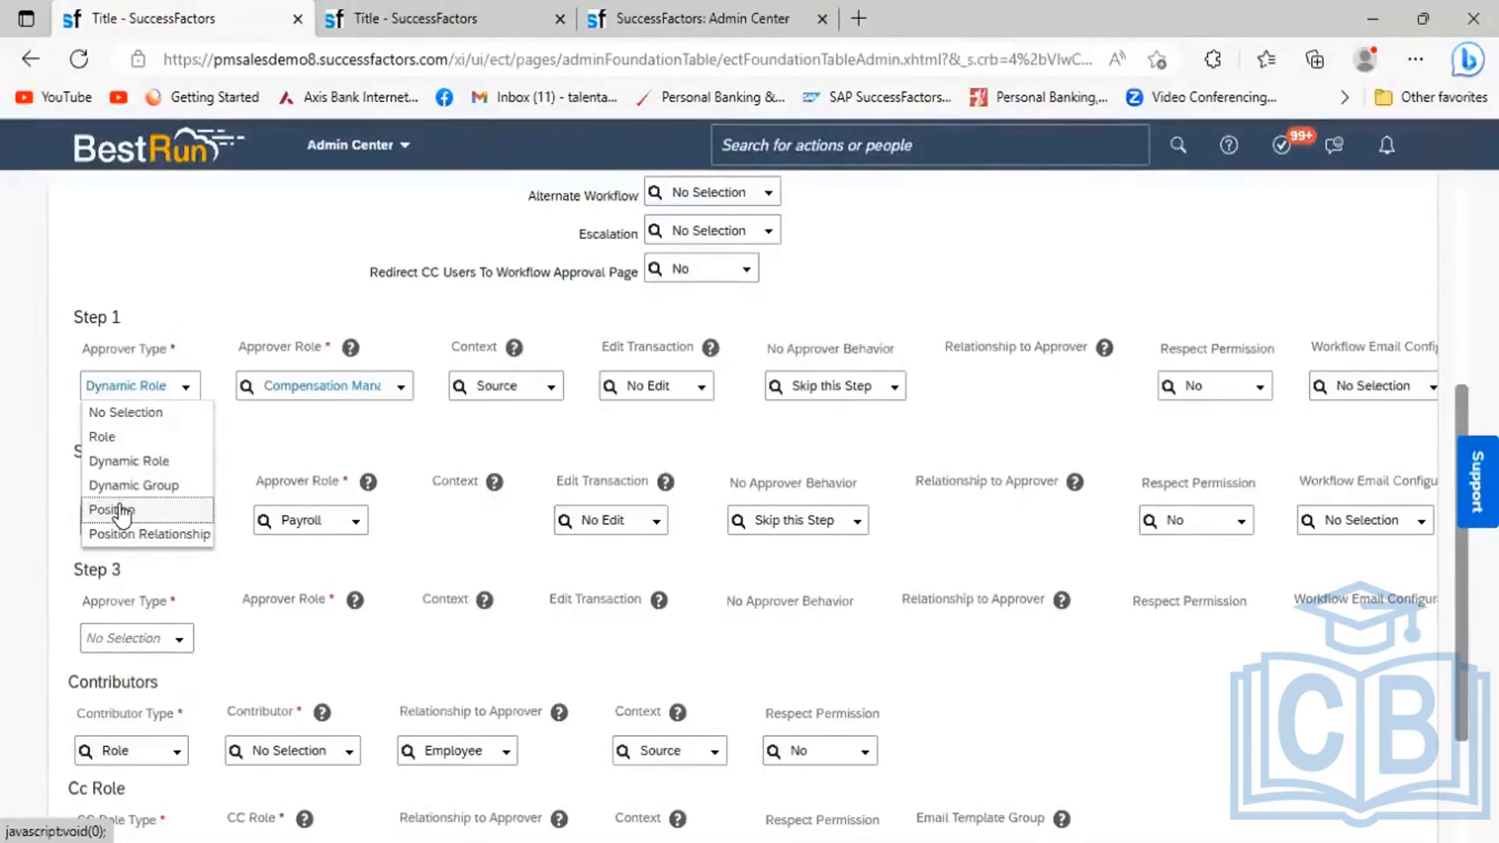
{"action": "left_click", "coordinate": [347, 388]}
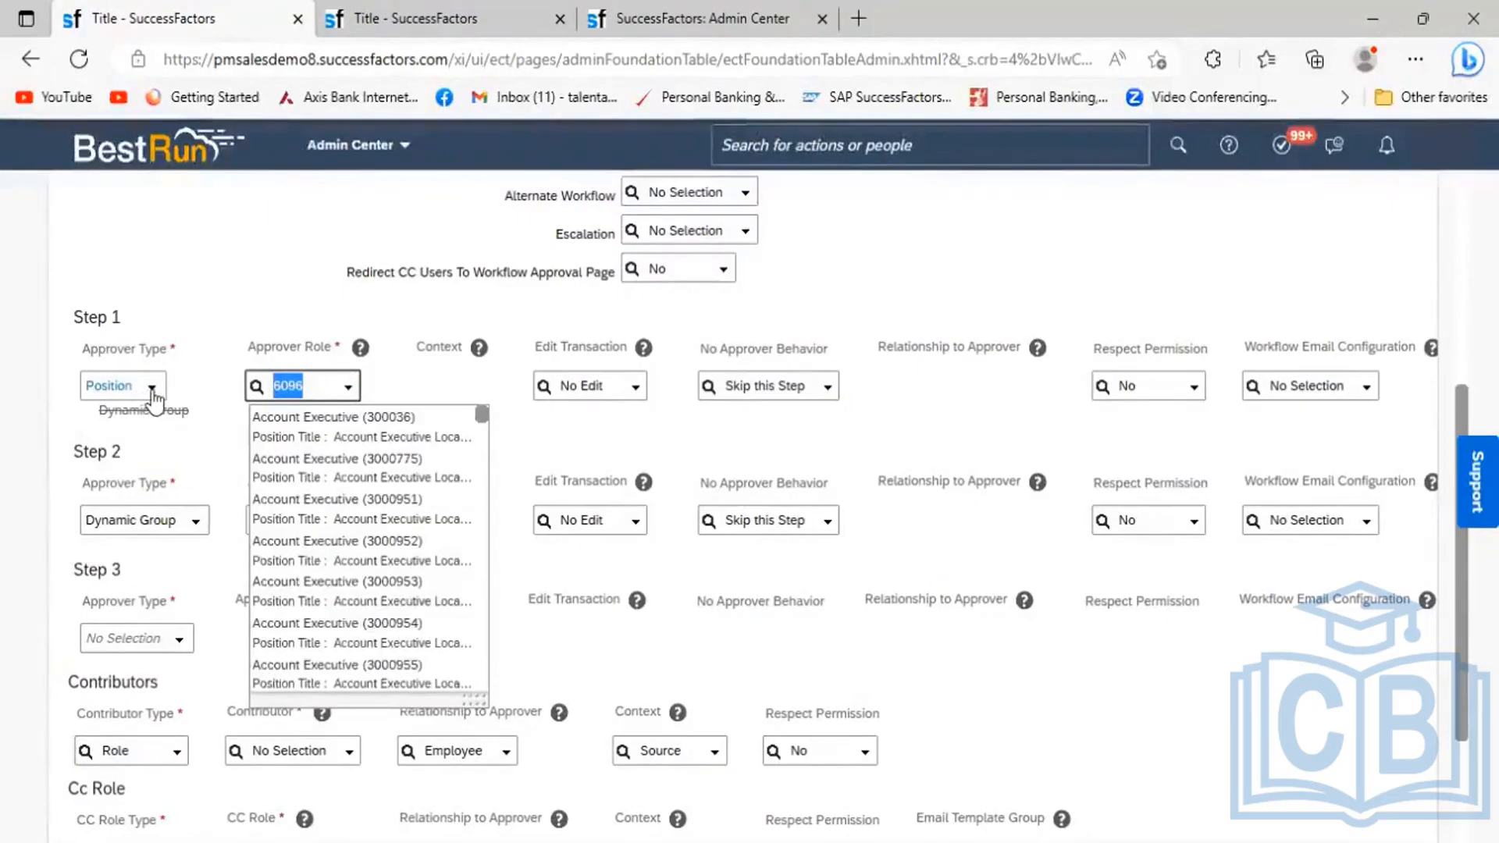
{"action": "left_click", "coordinate": [153, 388]}
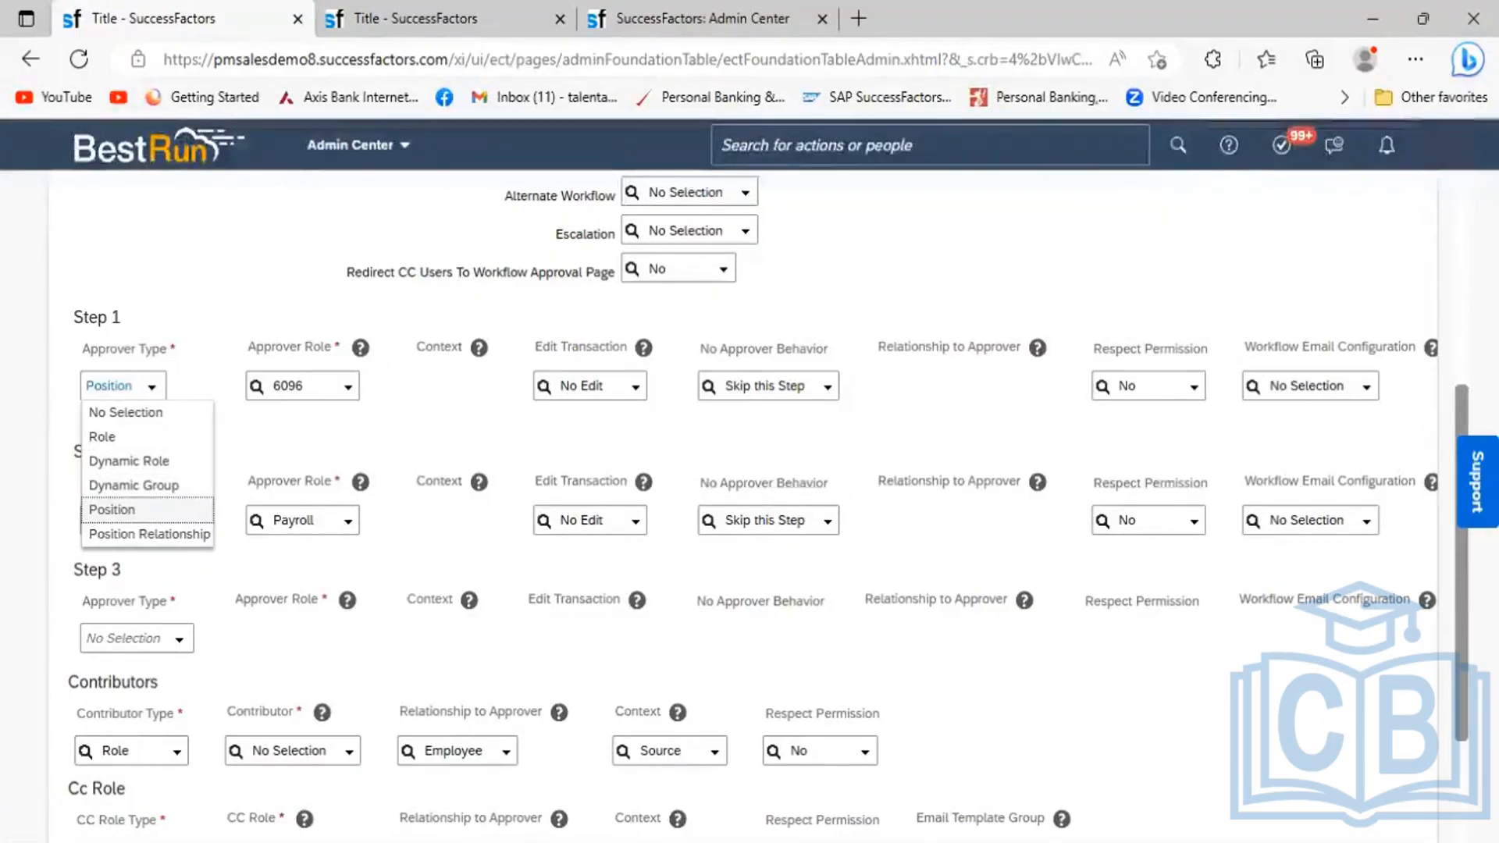
{"action": "key", "text": "Escape"}
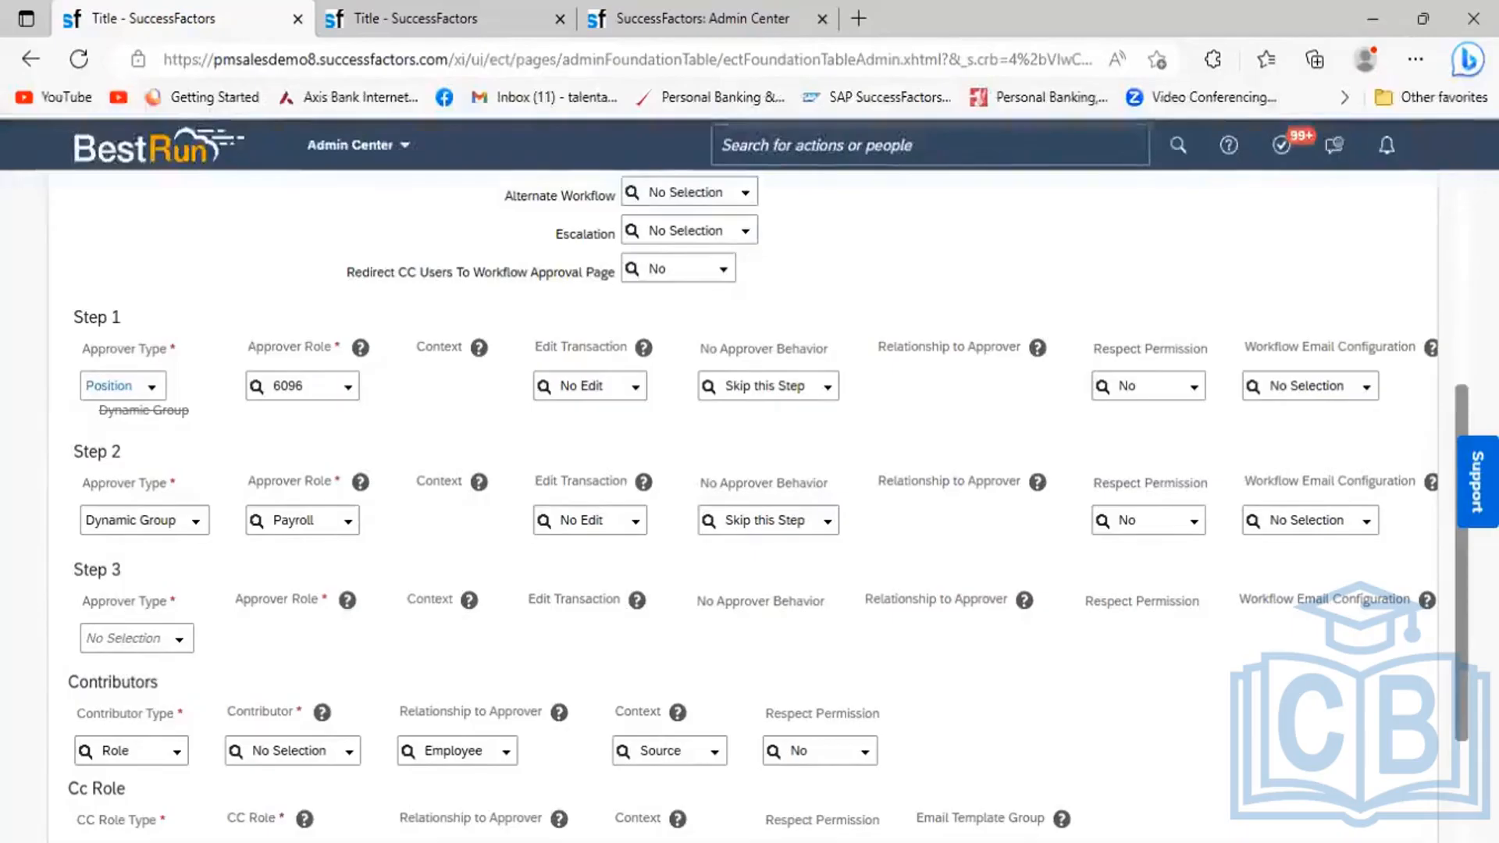
Enter 2 for Remind In Days in the Address Change workflow and clear the value again.
{"action": "scroll", "coordinate": [829, 269], "scroll_direction": "up", "scroll_amount": 3}
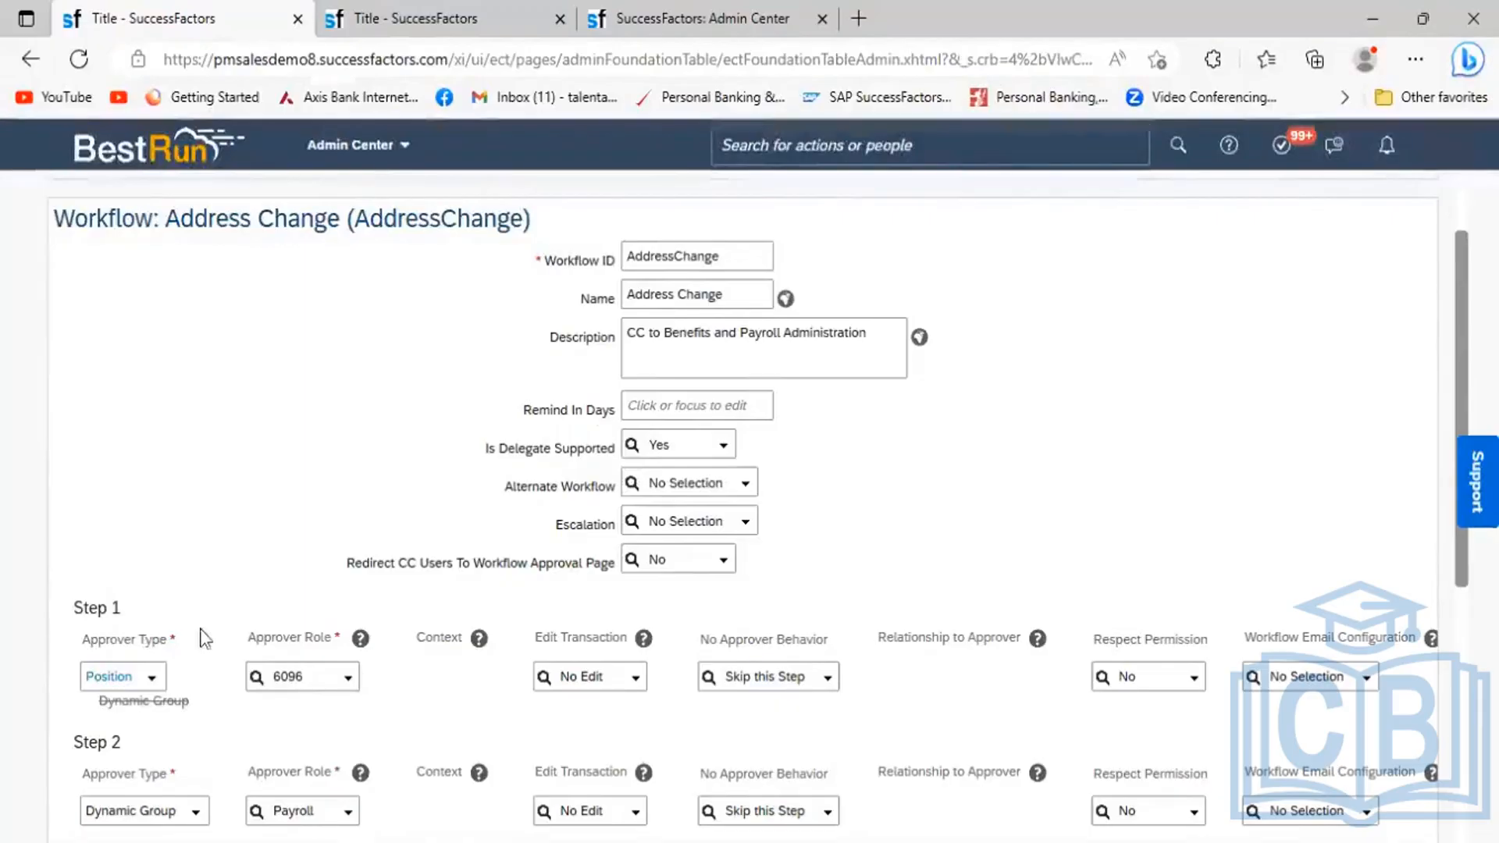
{"action": "left_click", "coordinate": [640, 400]}
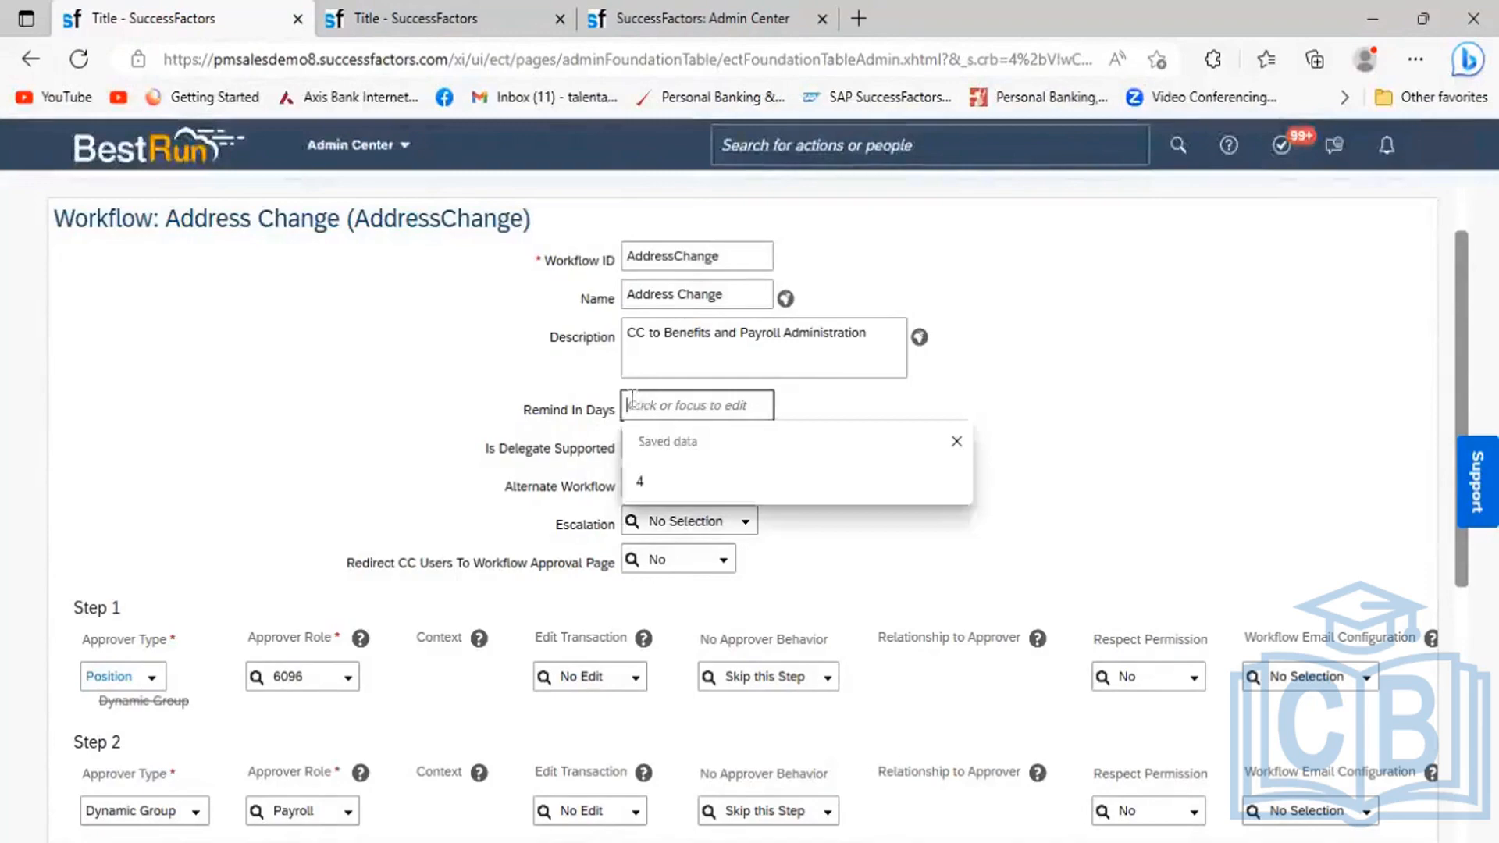
{"action": "type", "text": "2"}
{"action": "left_click", "coordinate": [418, 398]}
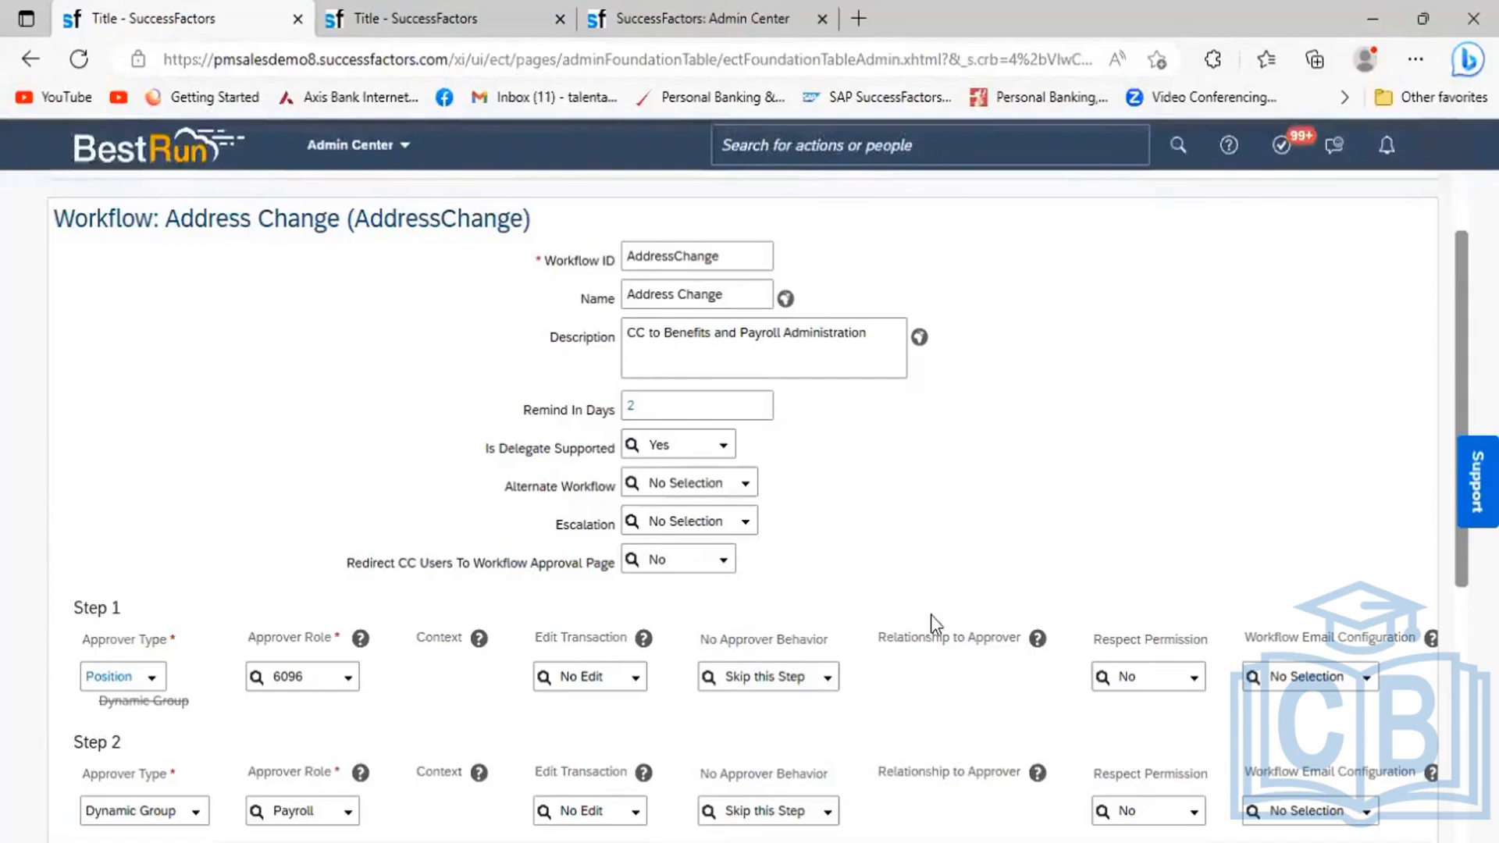
{"action": "left_click", "coordinate": [650, 409]}
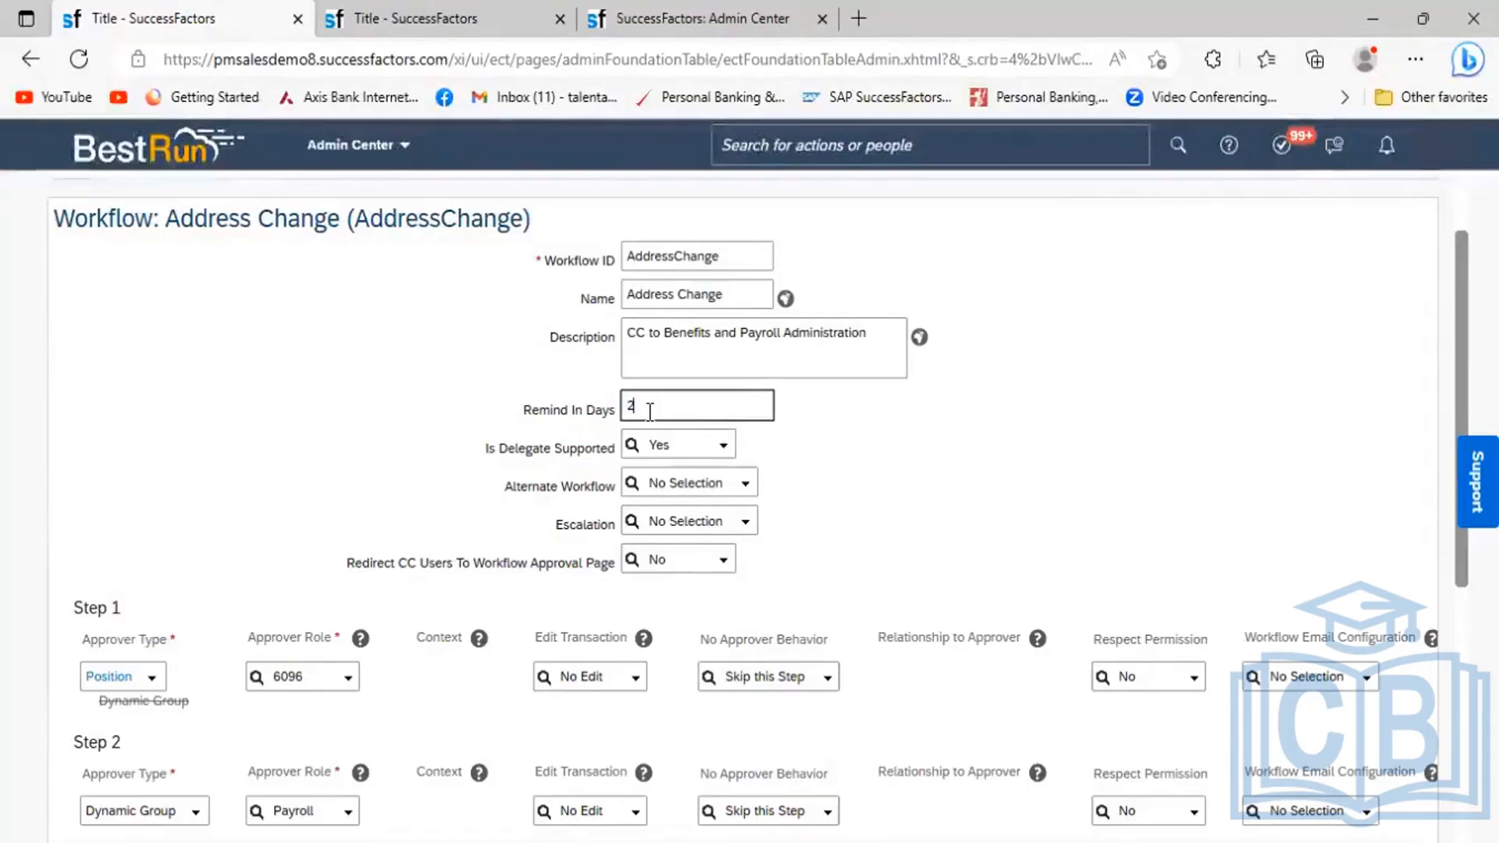
{"action": "key", "text": "BackSpace"}
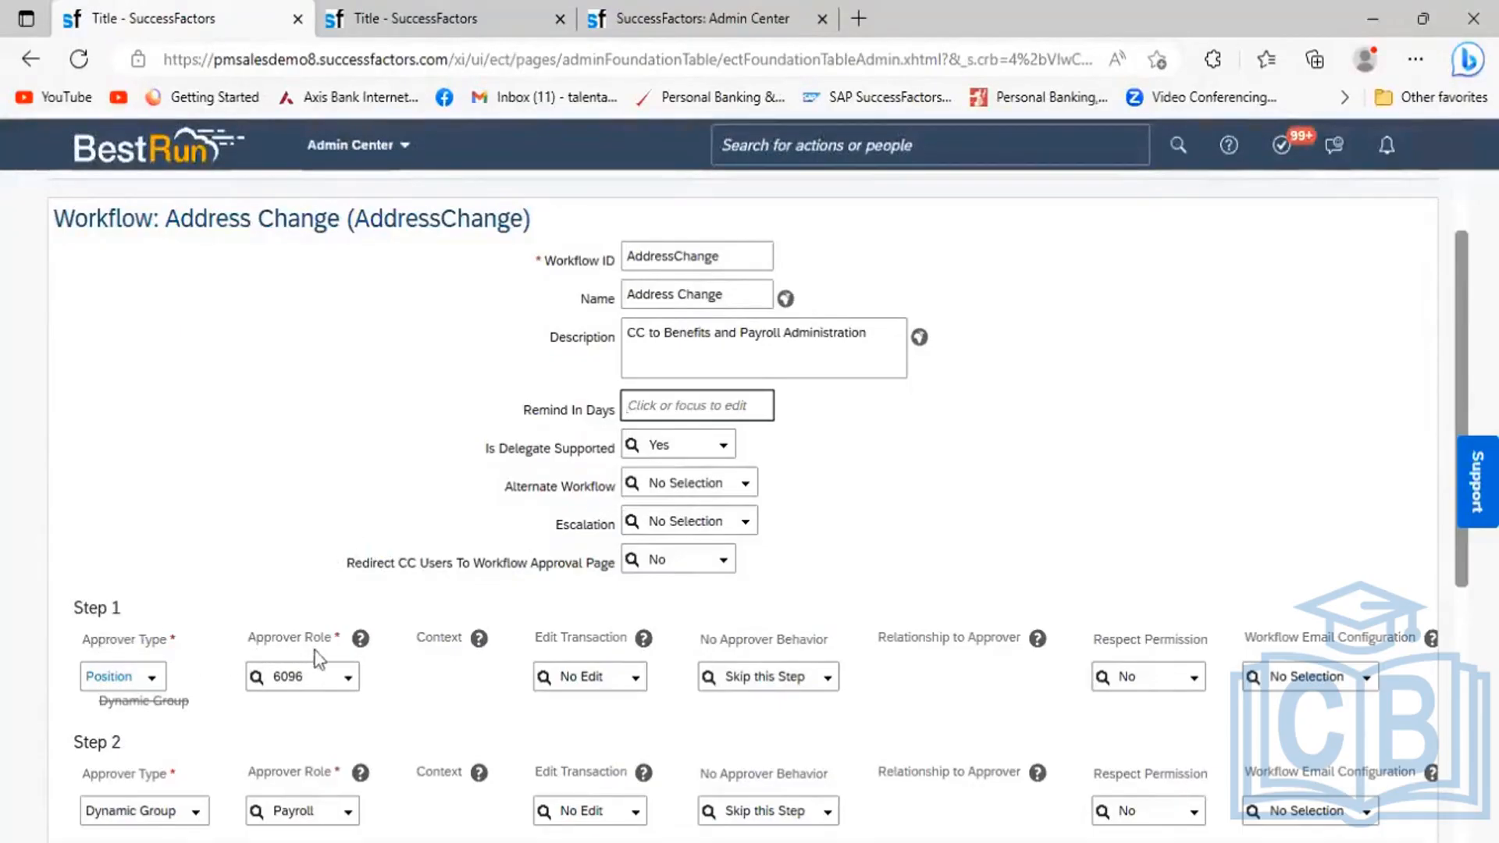
Switch the Step 1 approver type to Role and finally to Dynamic Role.
{"action": "left_click", "coordinate": [151, 679]}
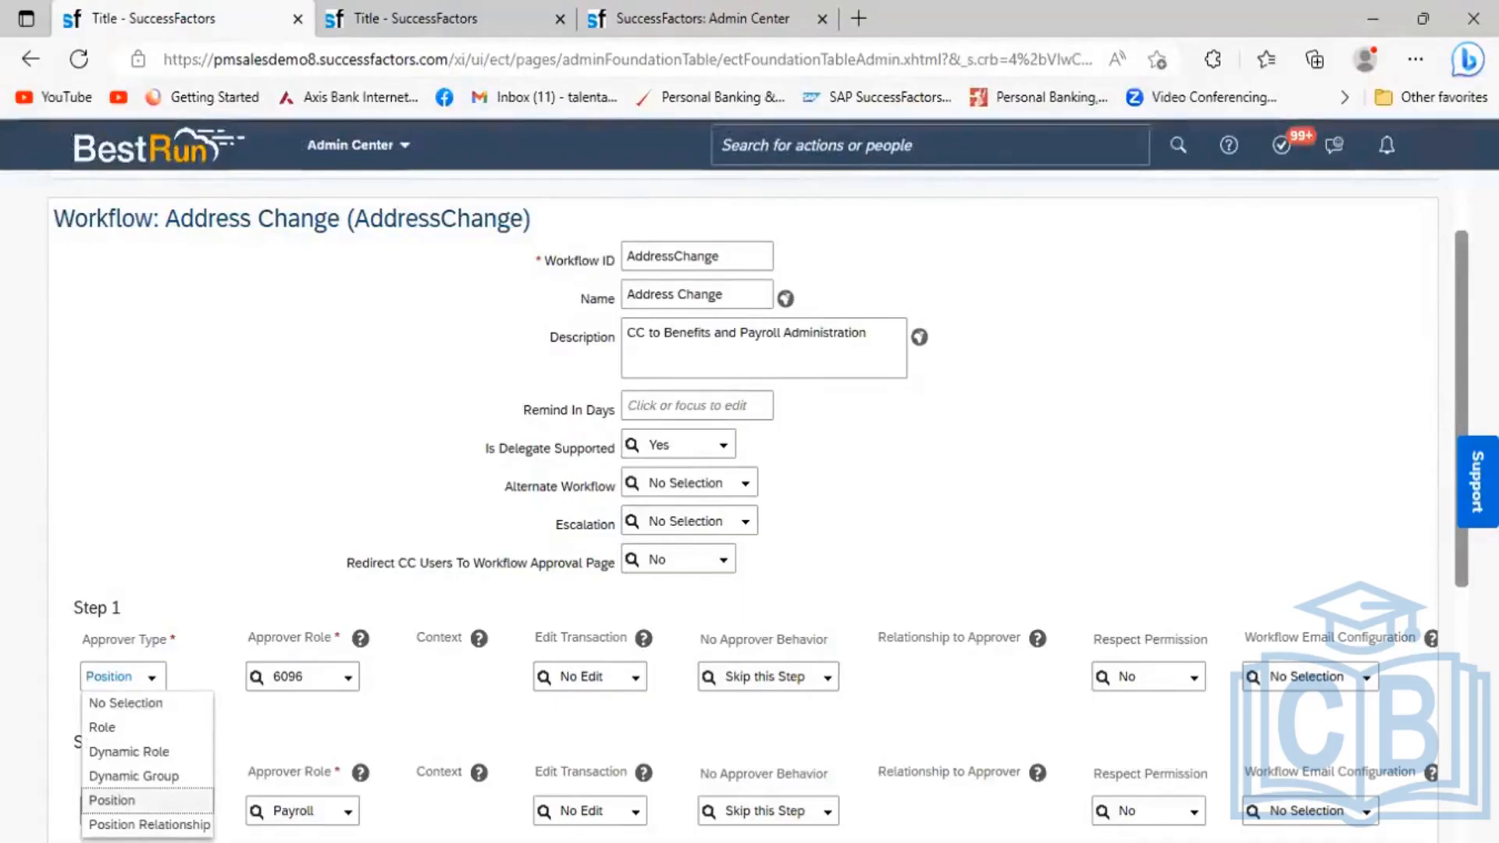
{"action": "scroll", "coordinate": [749, 515], "scroll_direction": "down", "scroll_amount": 3}
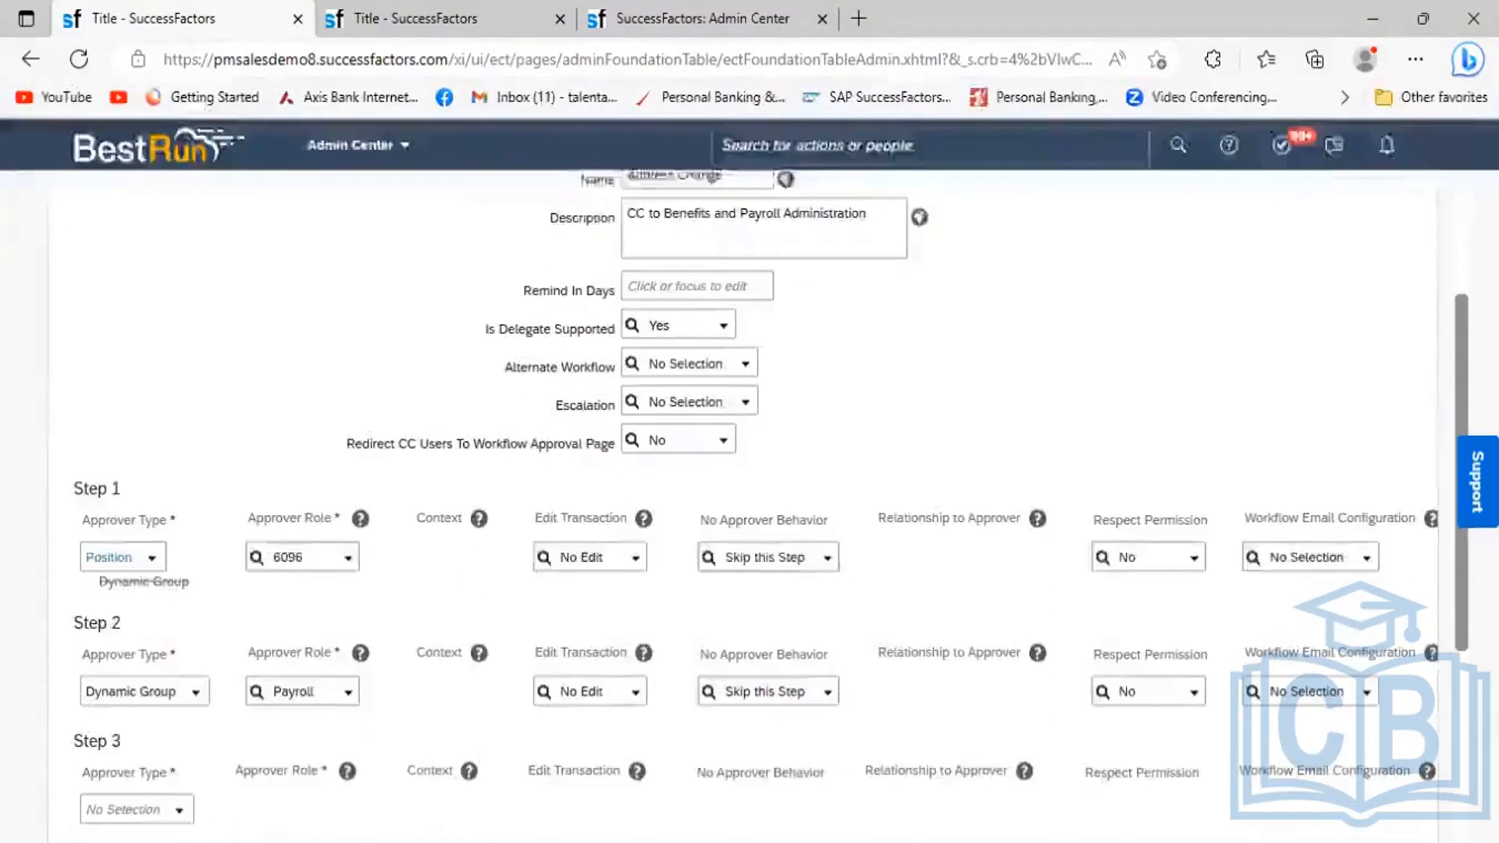
{"action": "scroll", "coordinate": [537, 406], "scroll_direction": "down", "scroll_amount": 2}
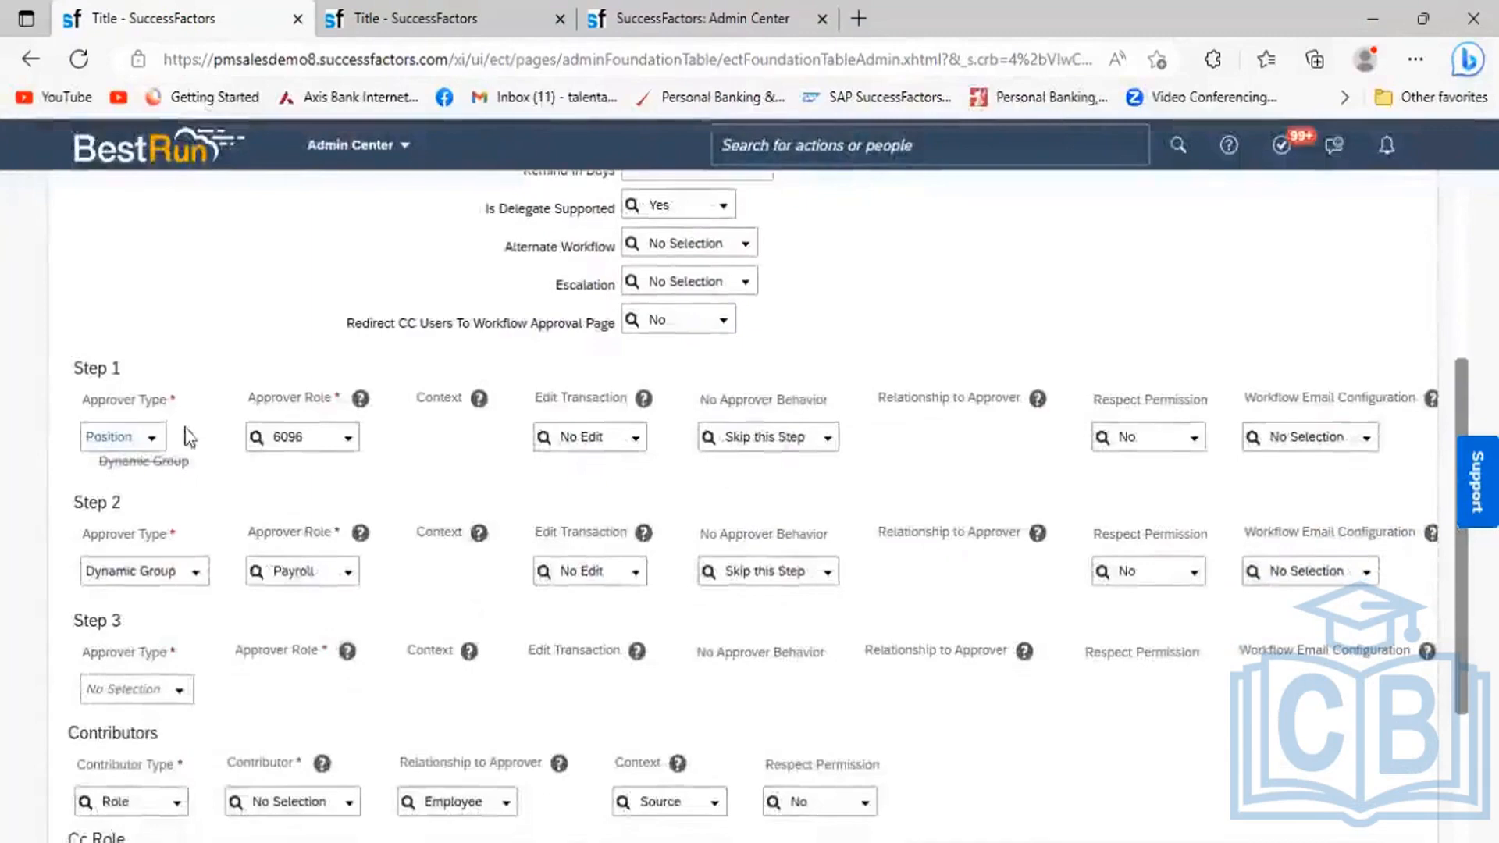
{"action": "left_click", "coordinate": [154, 438]}
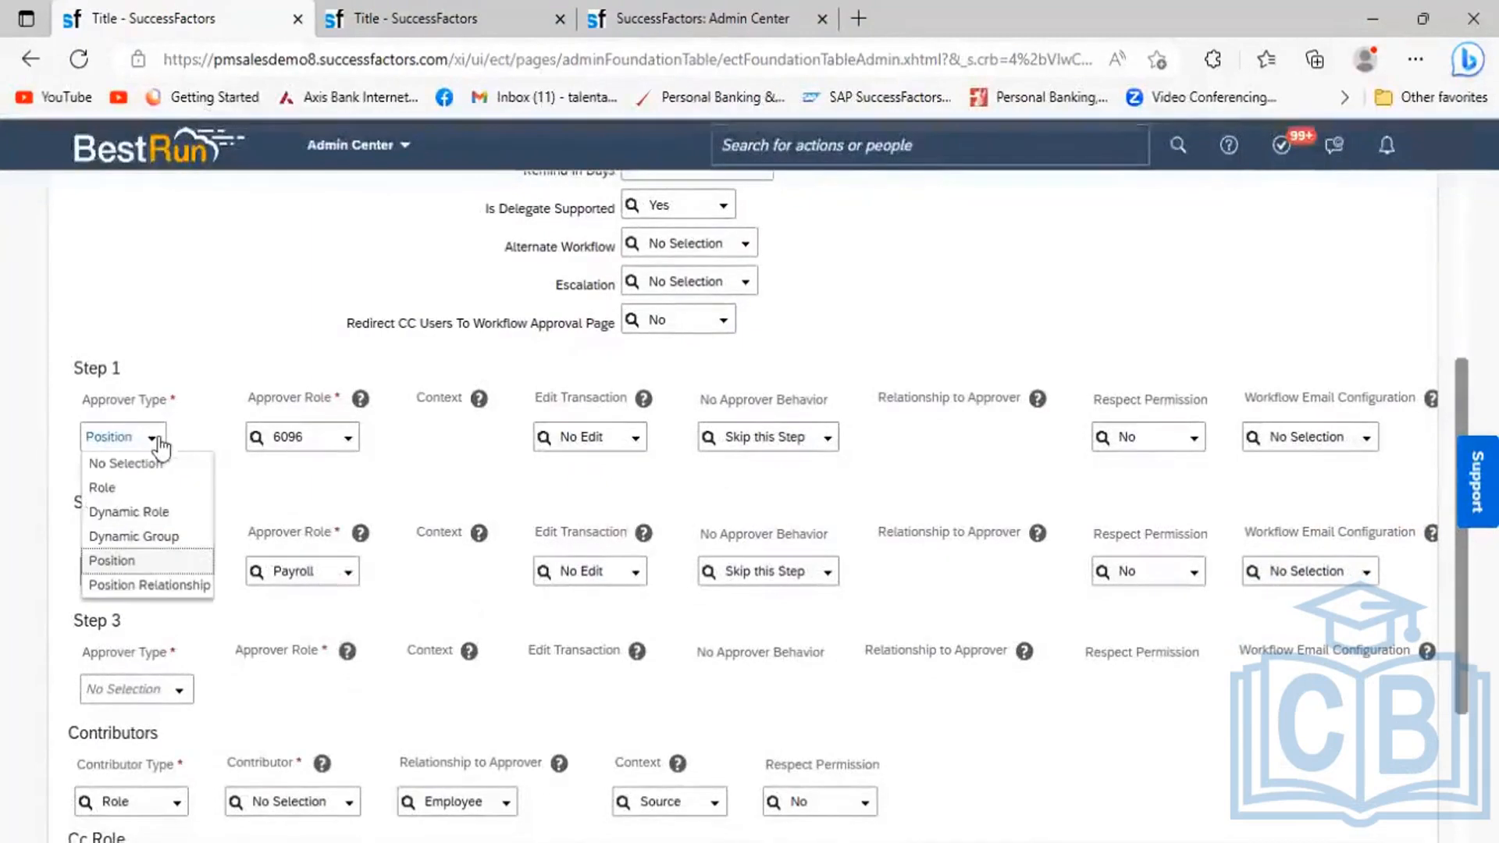
{"action": "left_click", "coordinate": [117, 488]}
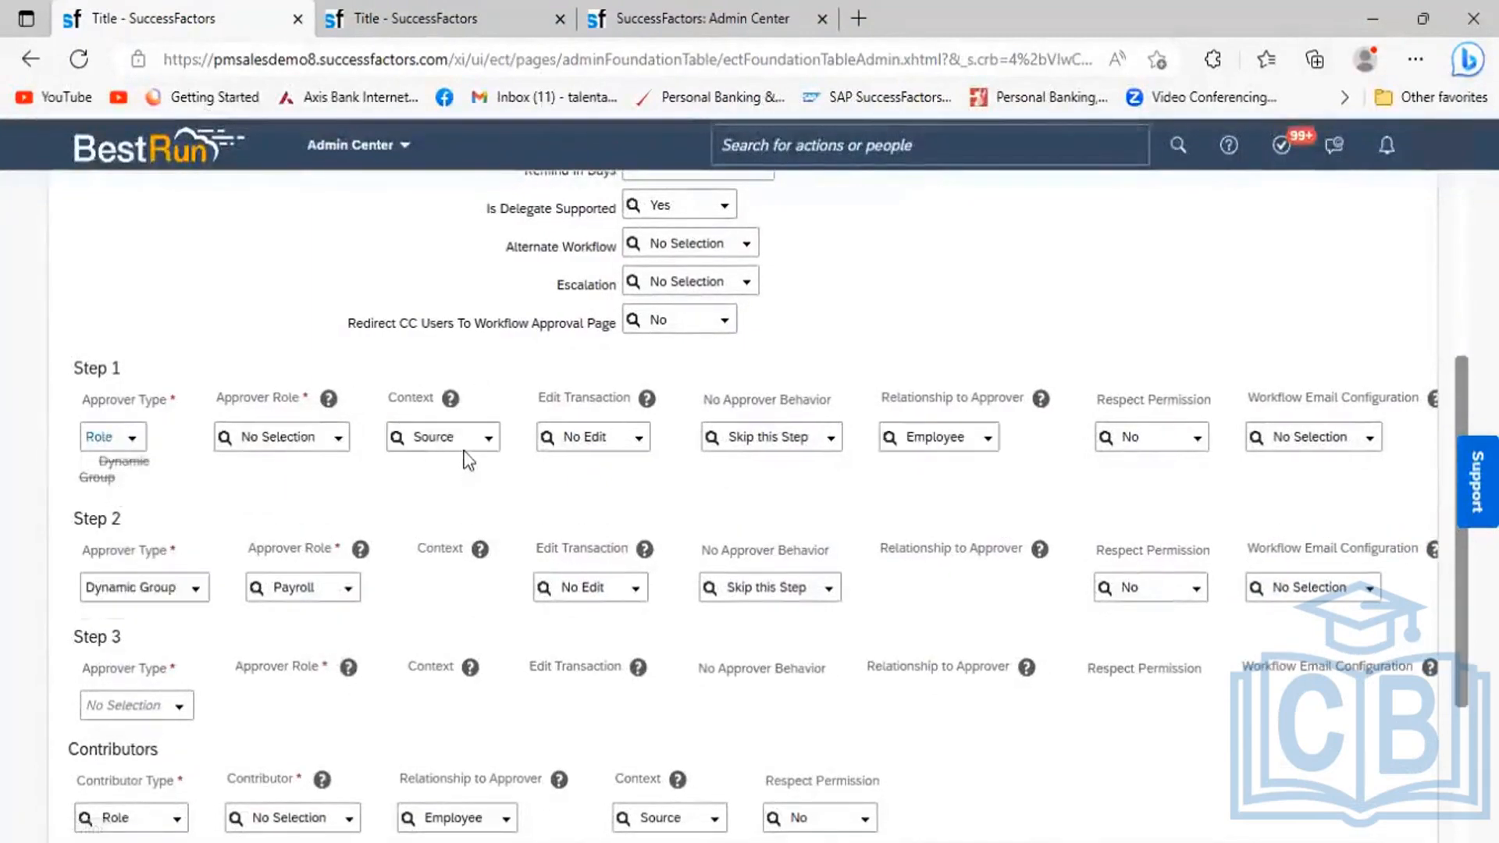
{"action": "left_click", "coordinate": [133, 439]}
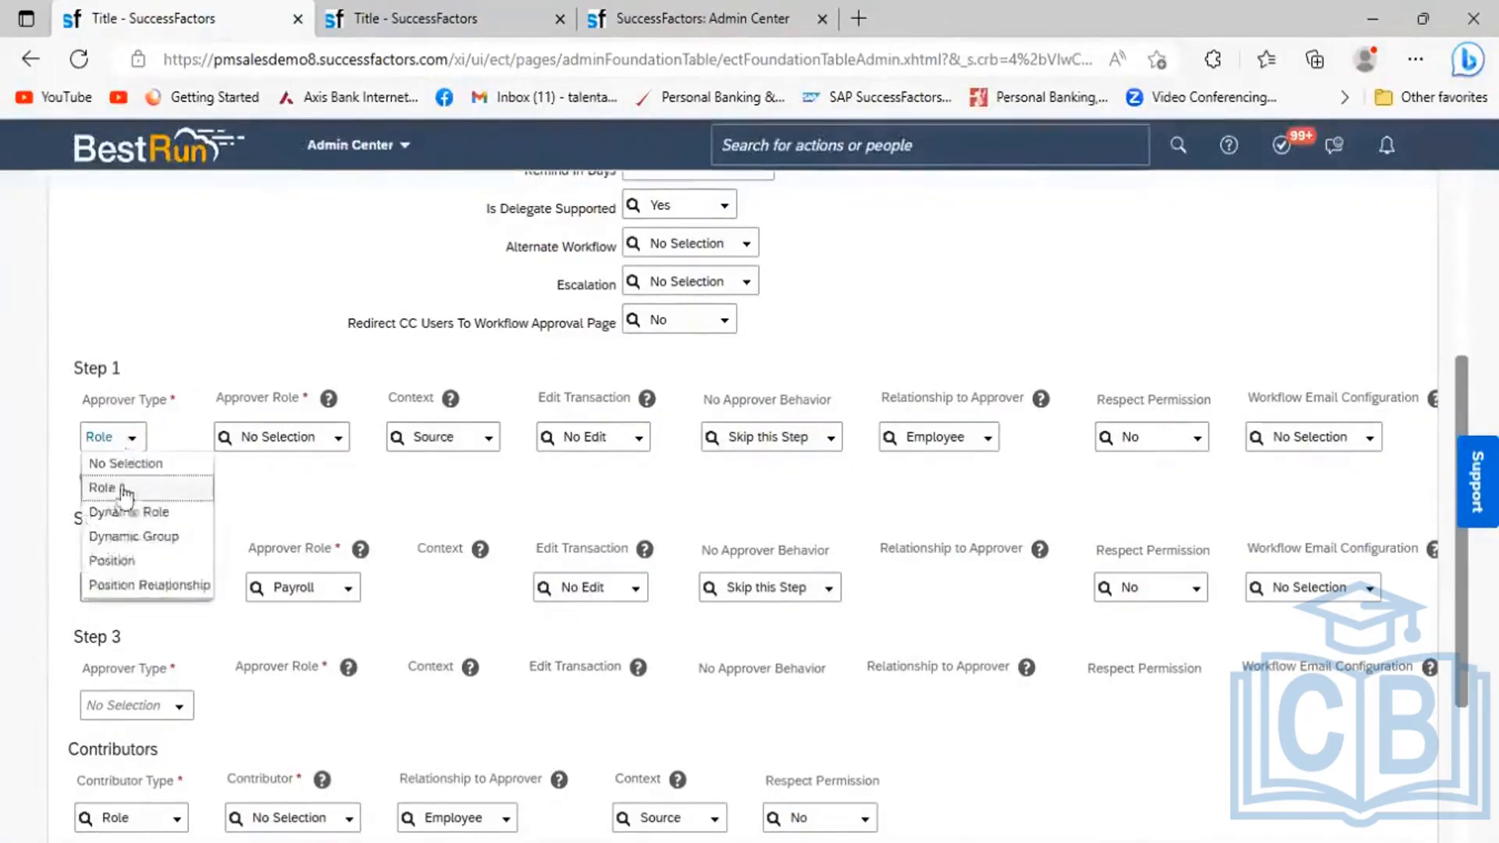
{"action": "left_click", "coordinate": [125, 513]}
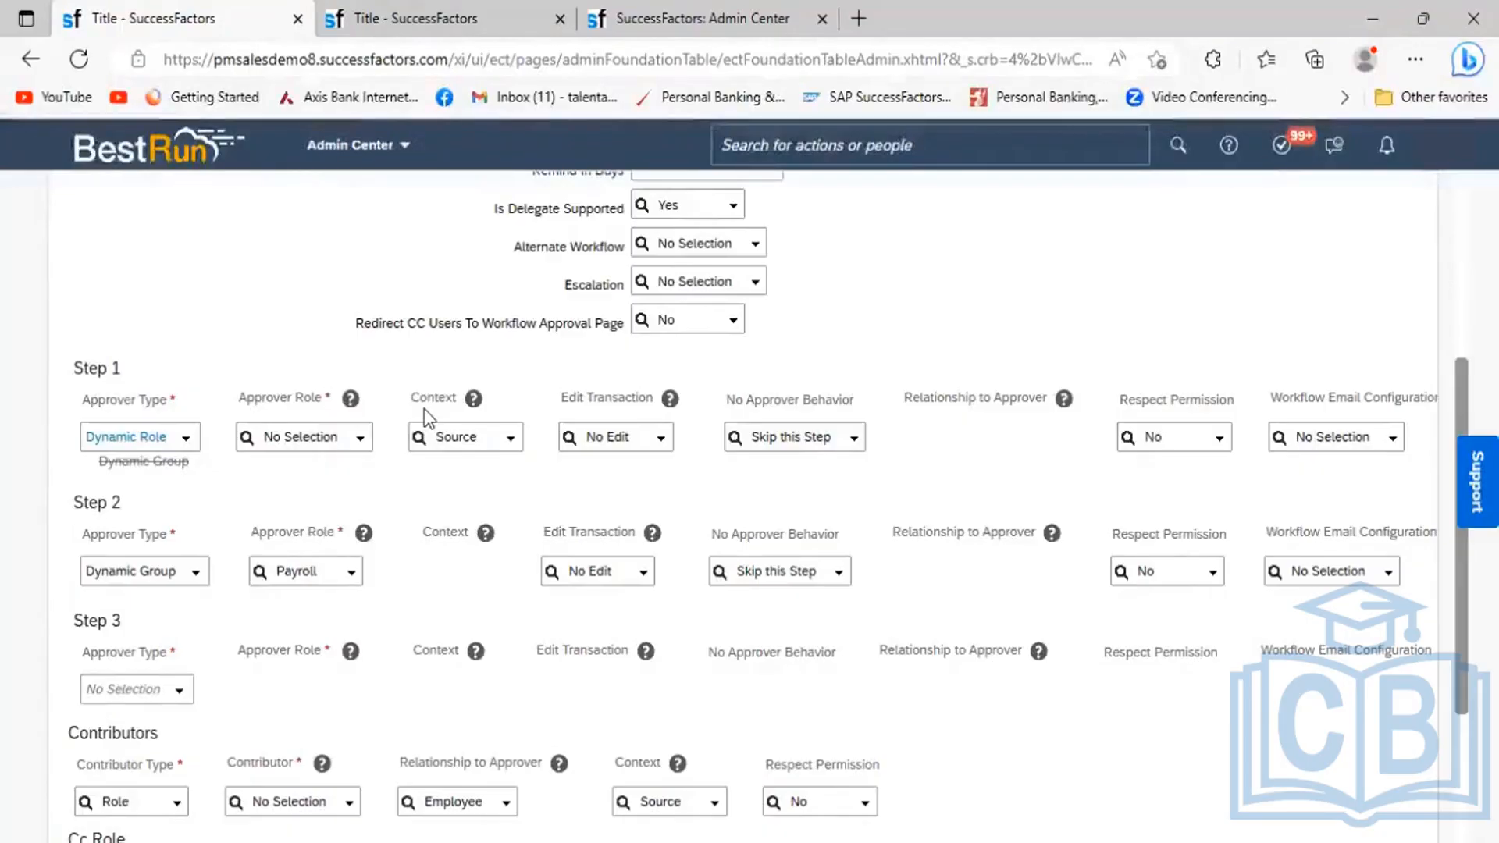
View the Context and Edit Transaction options of Step 1 without changing either setting.
{"action": "left_click", "coordinate": [517, 453]}
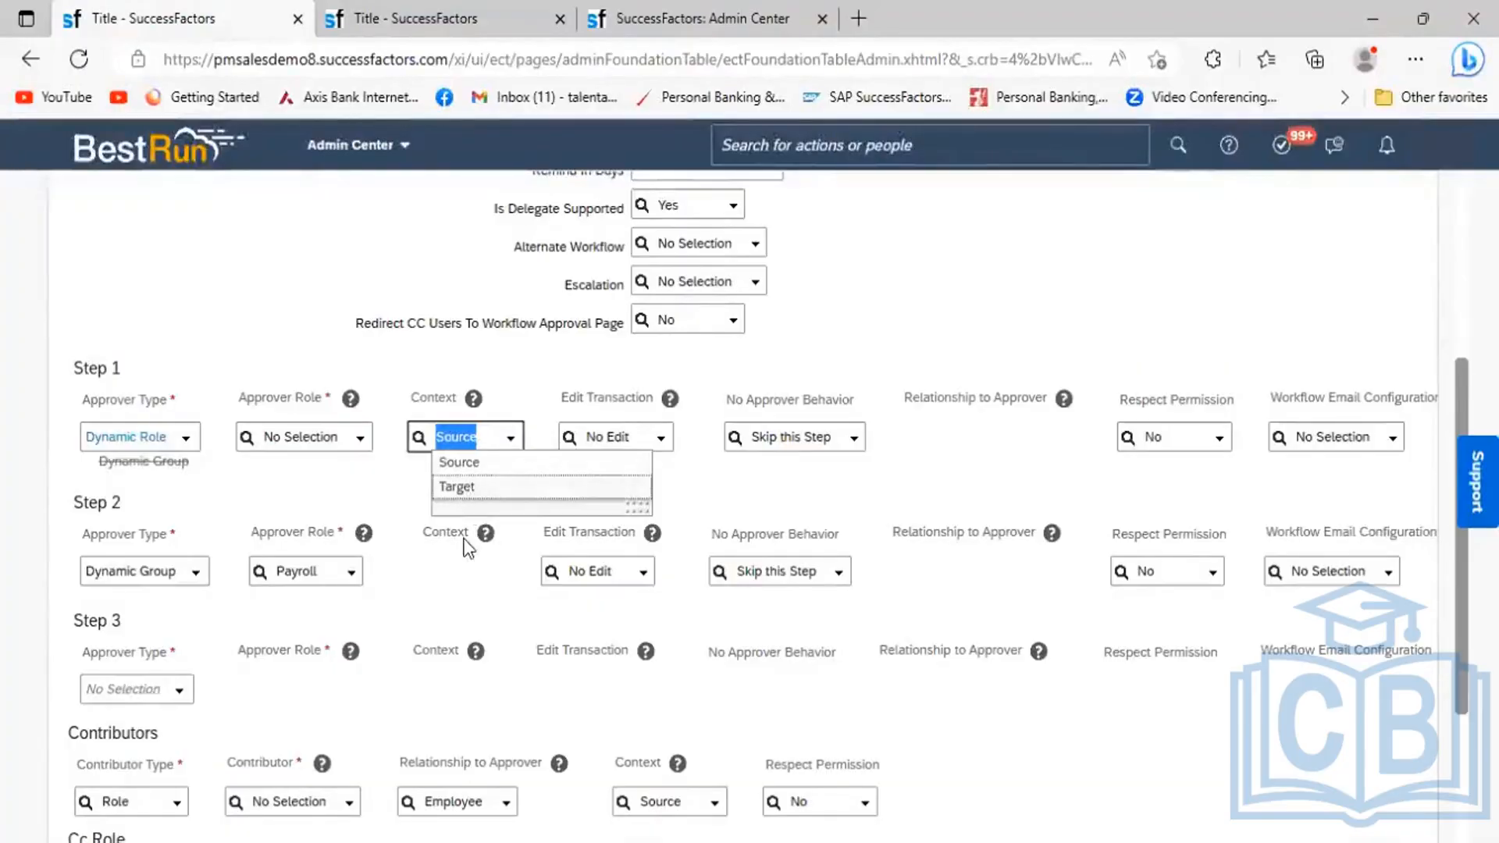
{"action": "left_click", "coordinate": [385, 512]}
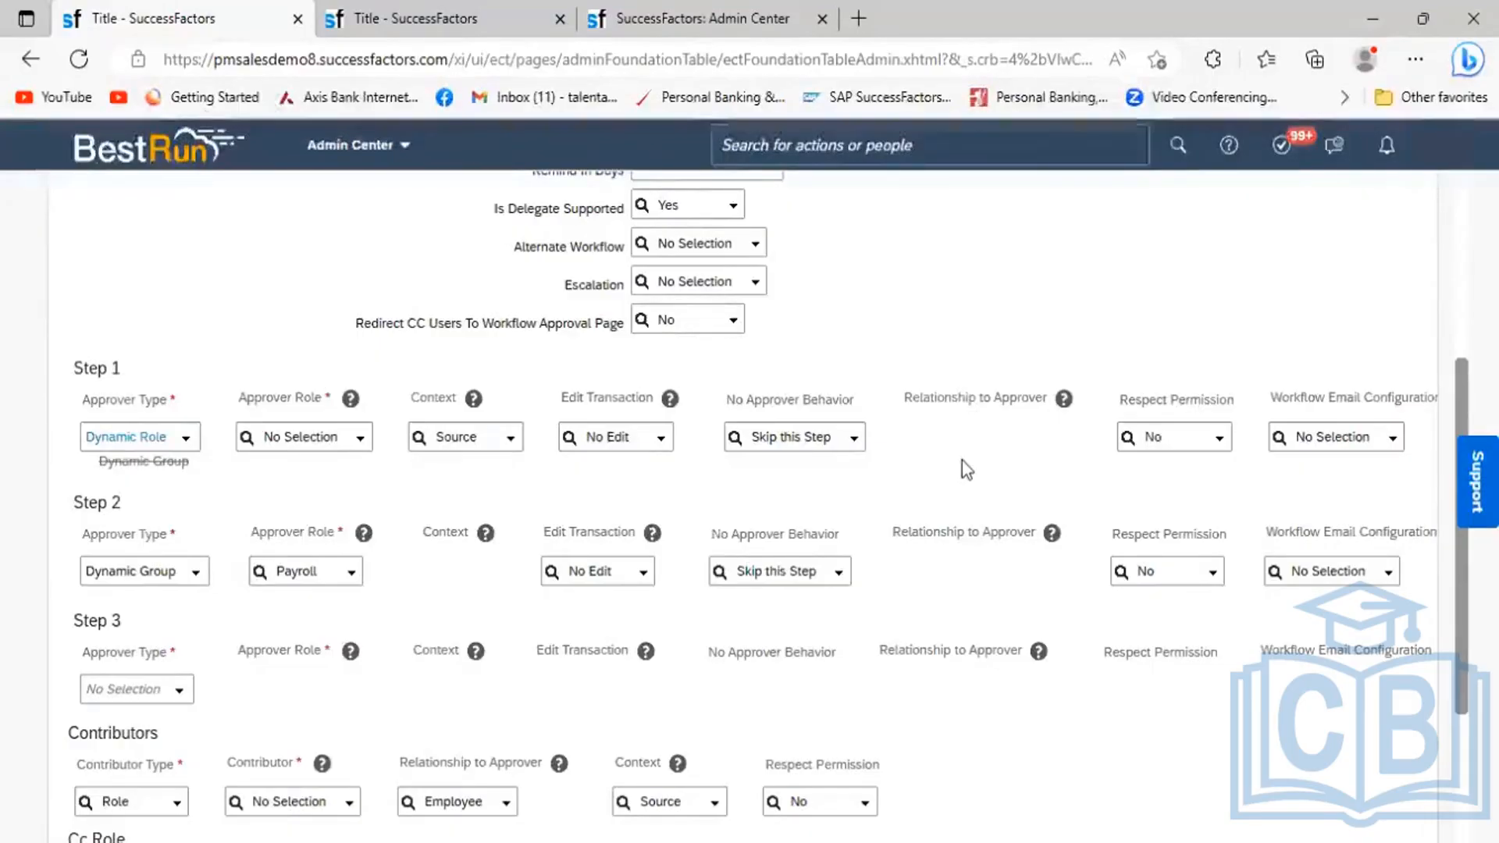
{"action": "left_click", "coordinate": [660, 441]}
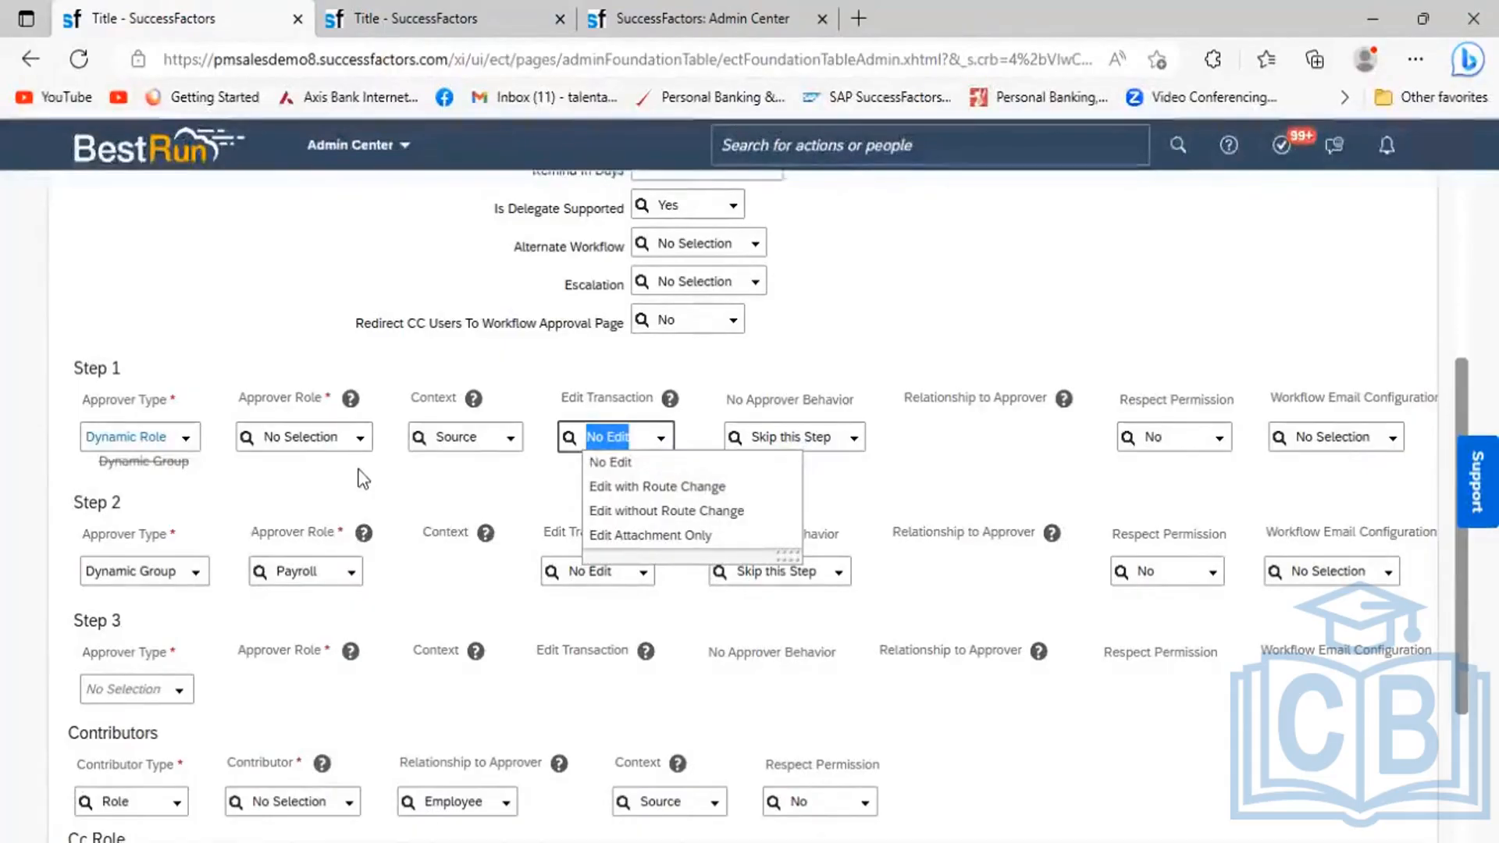
{"action": "left_click", "coordinate": [389, 487]}
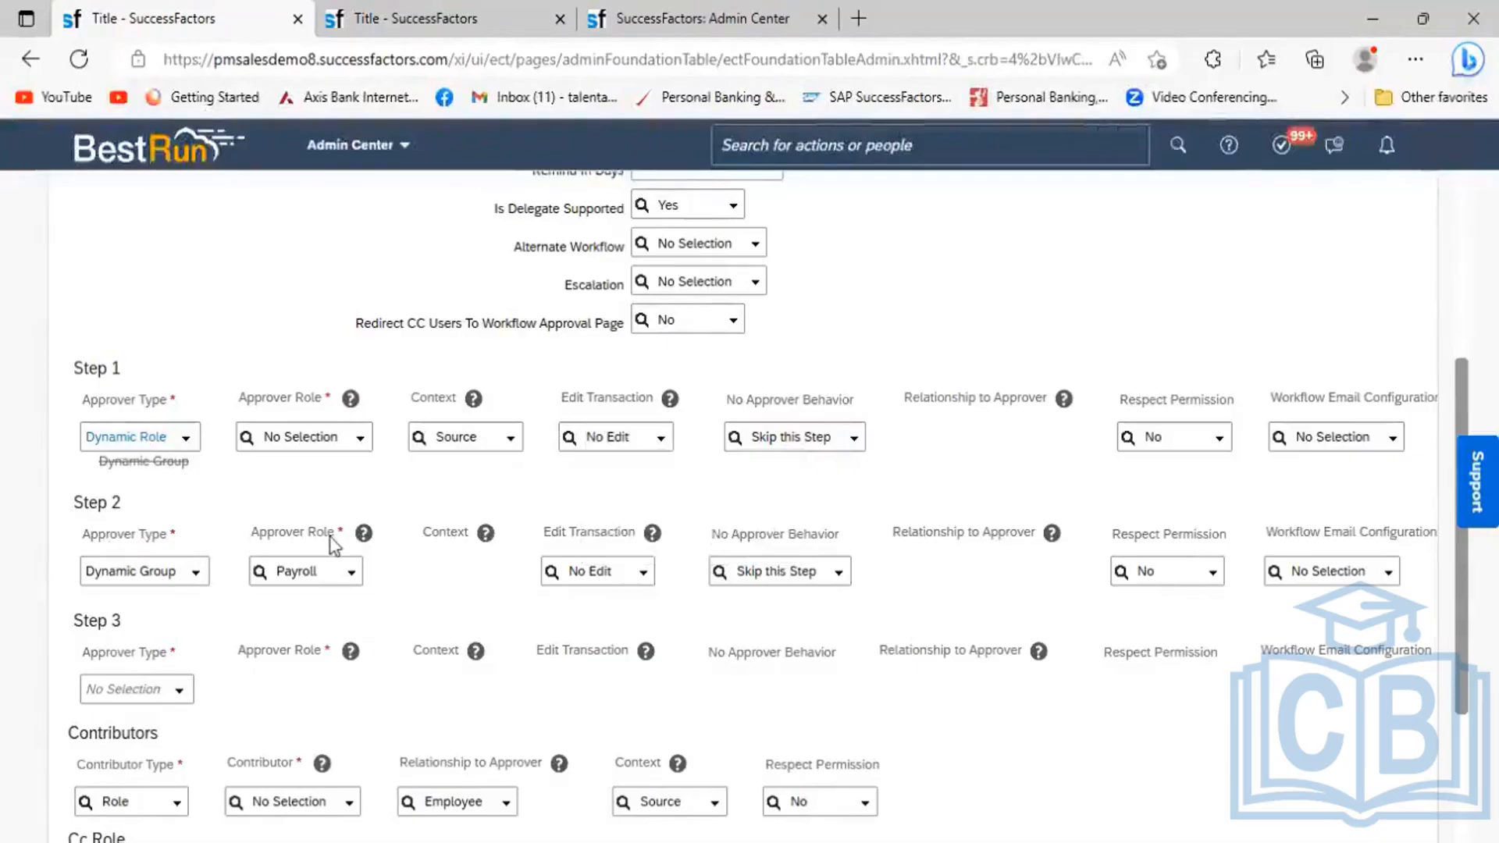
Set Edit Transaction of Step 2 to Edit with Route Change.
{"action": "left_click", "coordinate": [641, 577]}
{"action": "left_click", "coordinate": [636, 622]}
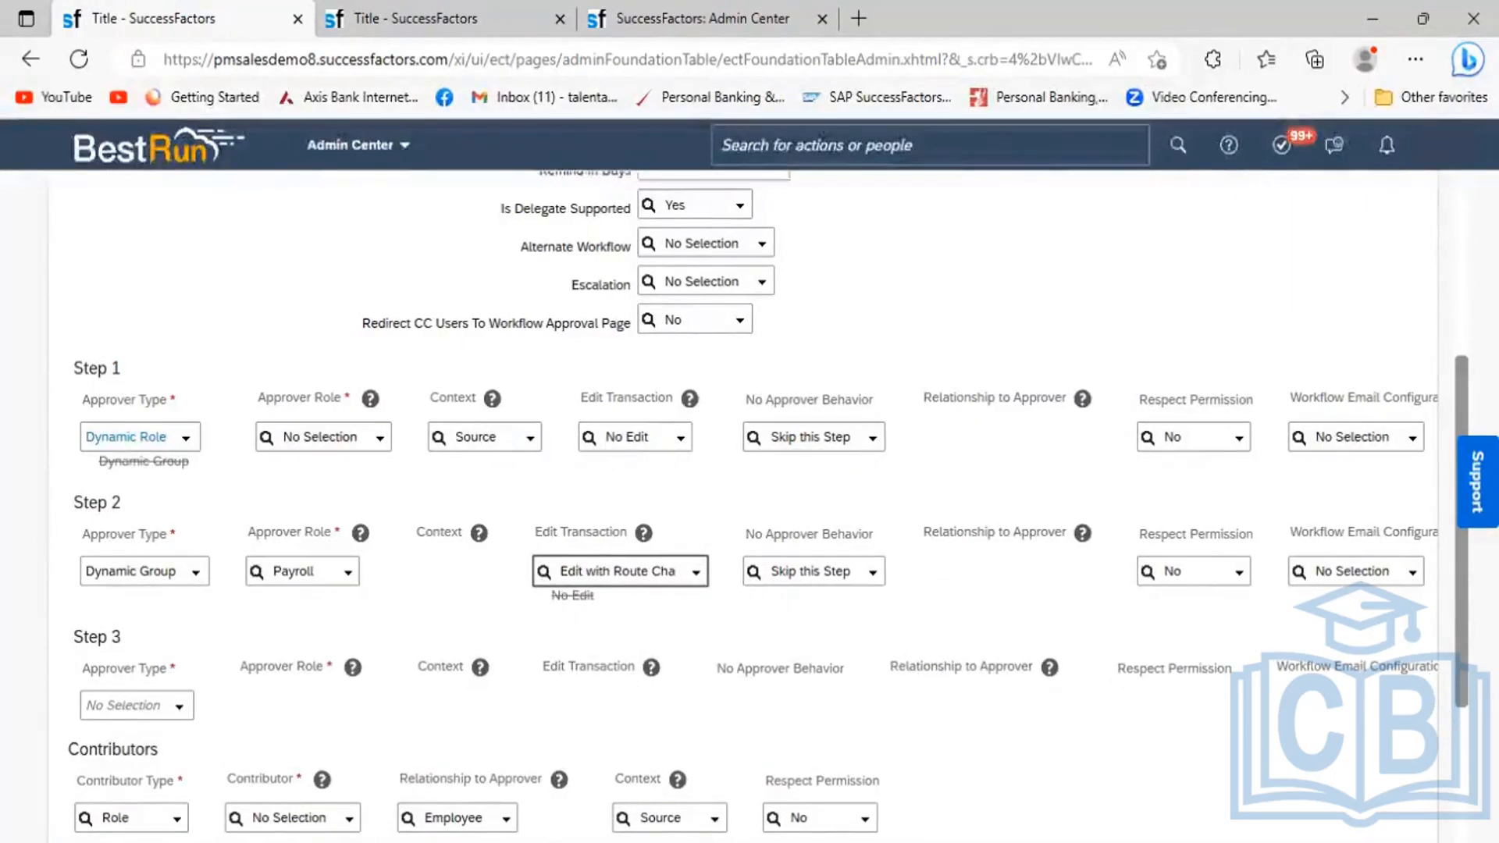
Set the Step 3 approver type to Role and its Edit Transaction to Edit Attachment Only.
{"action": "scroll", "coordinate": [749, 500], "scroll_direction": "down", "scroll_amount": 3}
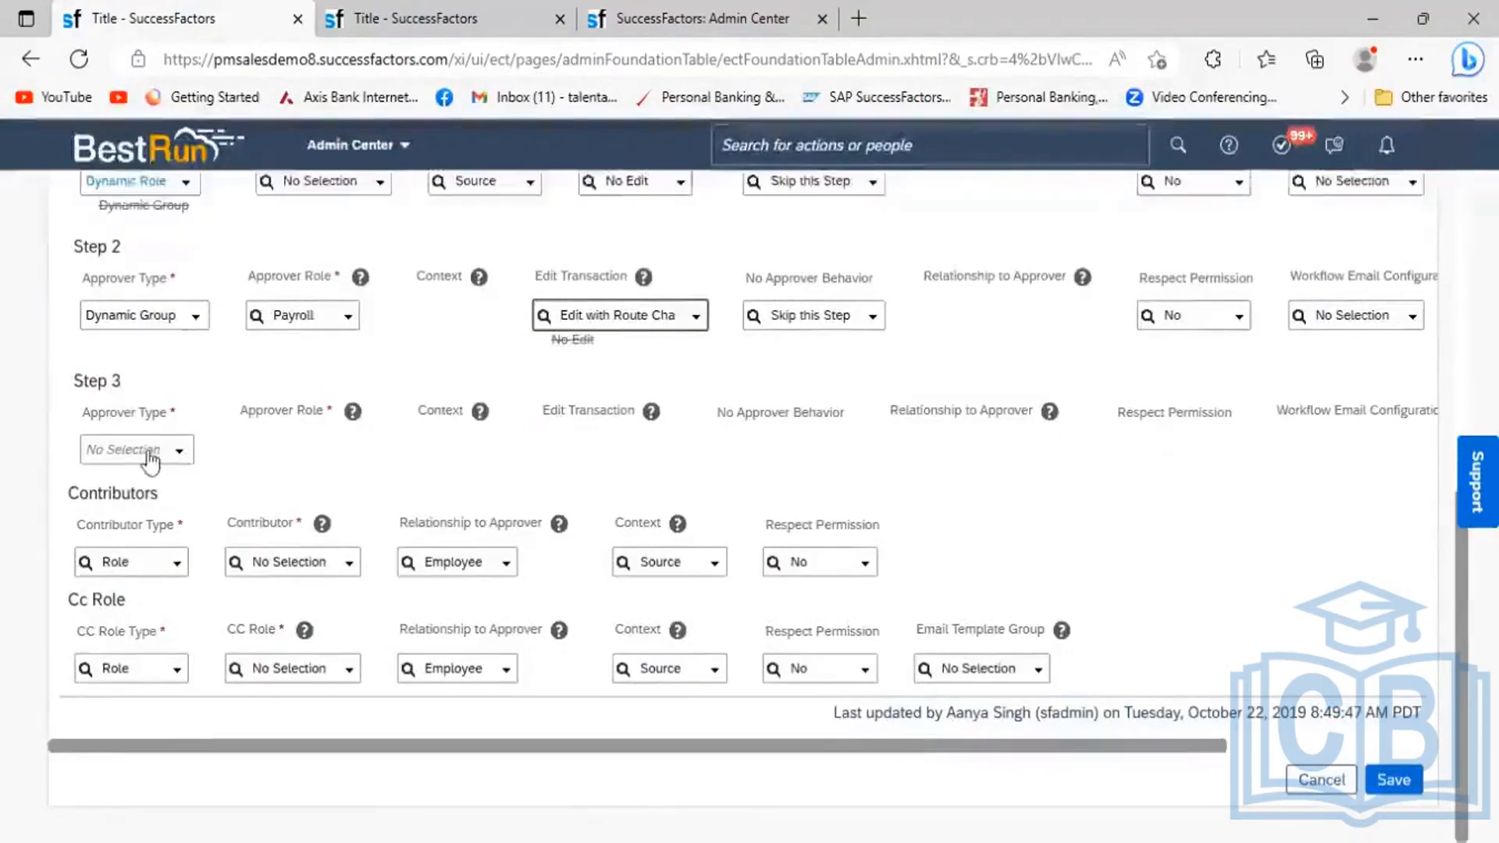
{"action": "left_click", "coordinate": [176, 453]}
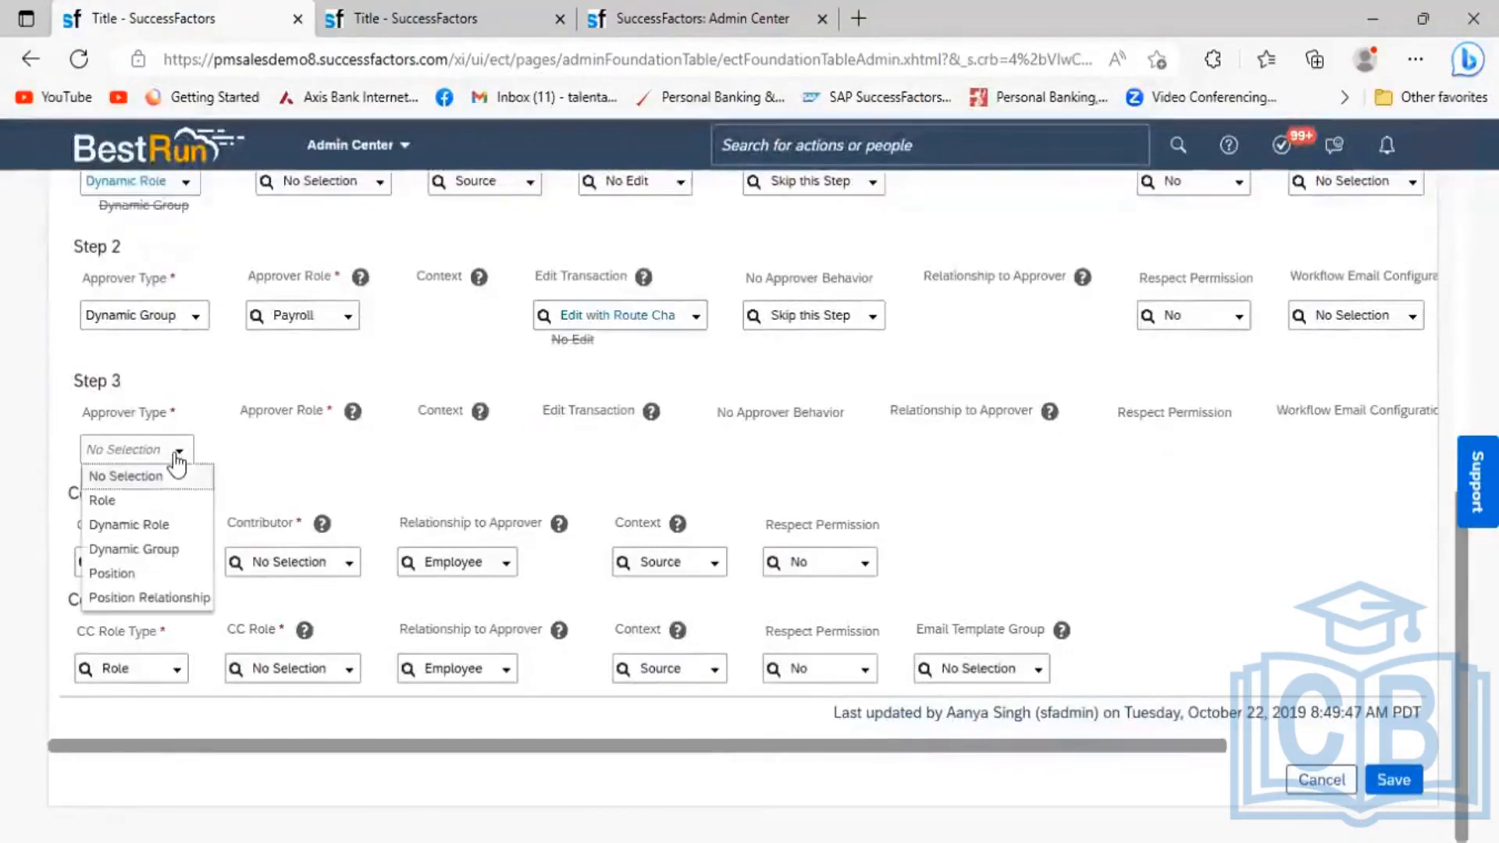
{"action": "left_click", "coordinate": [121, 507]}
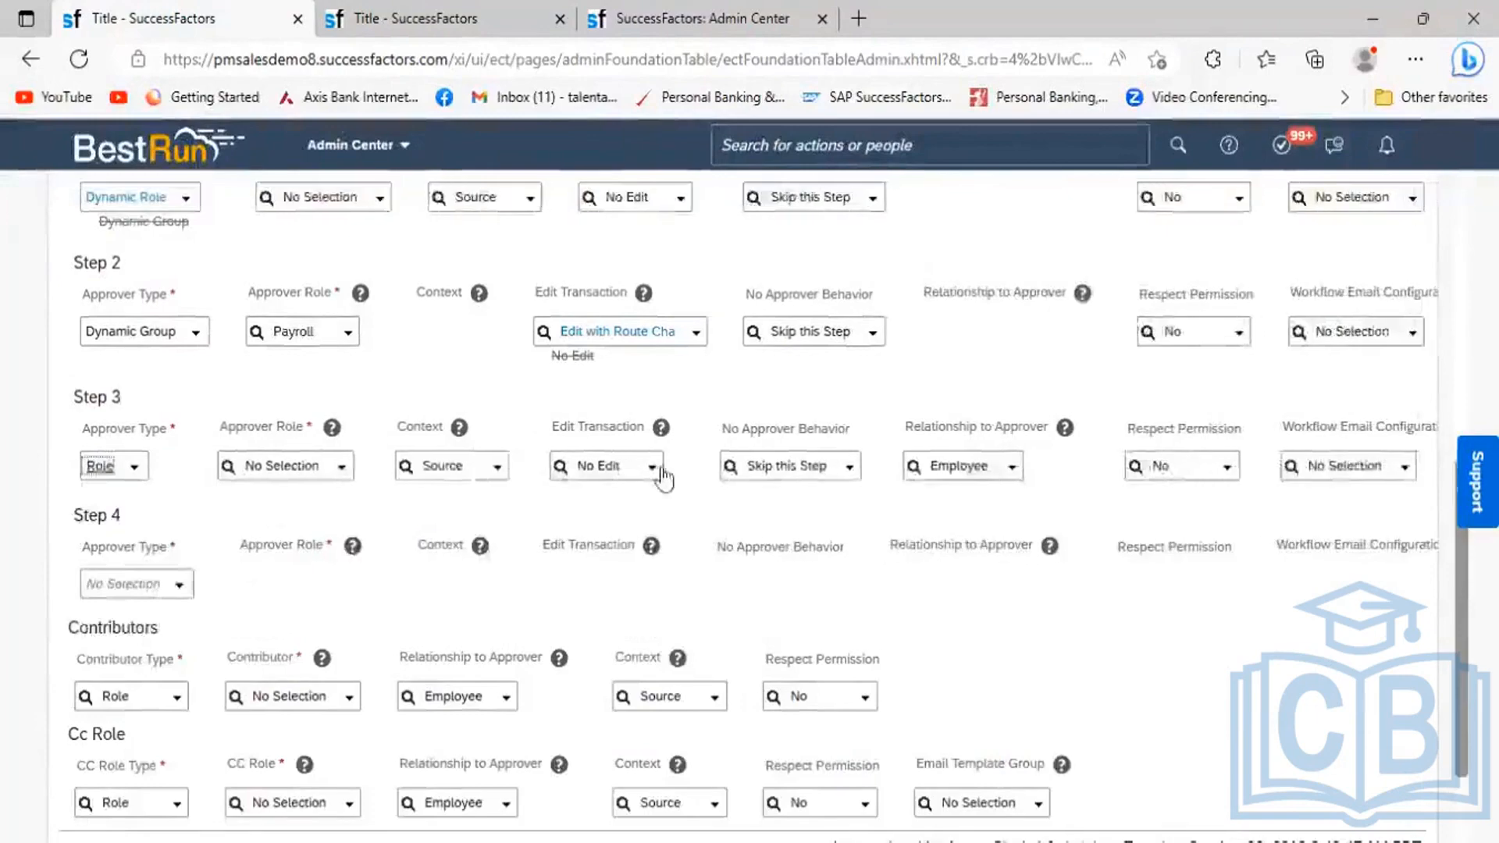
{"action": "left_click", "coordinate": [652, 469]}
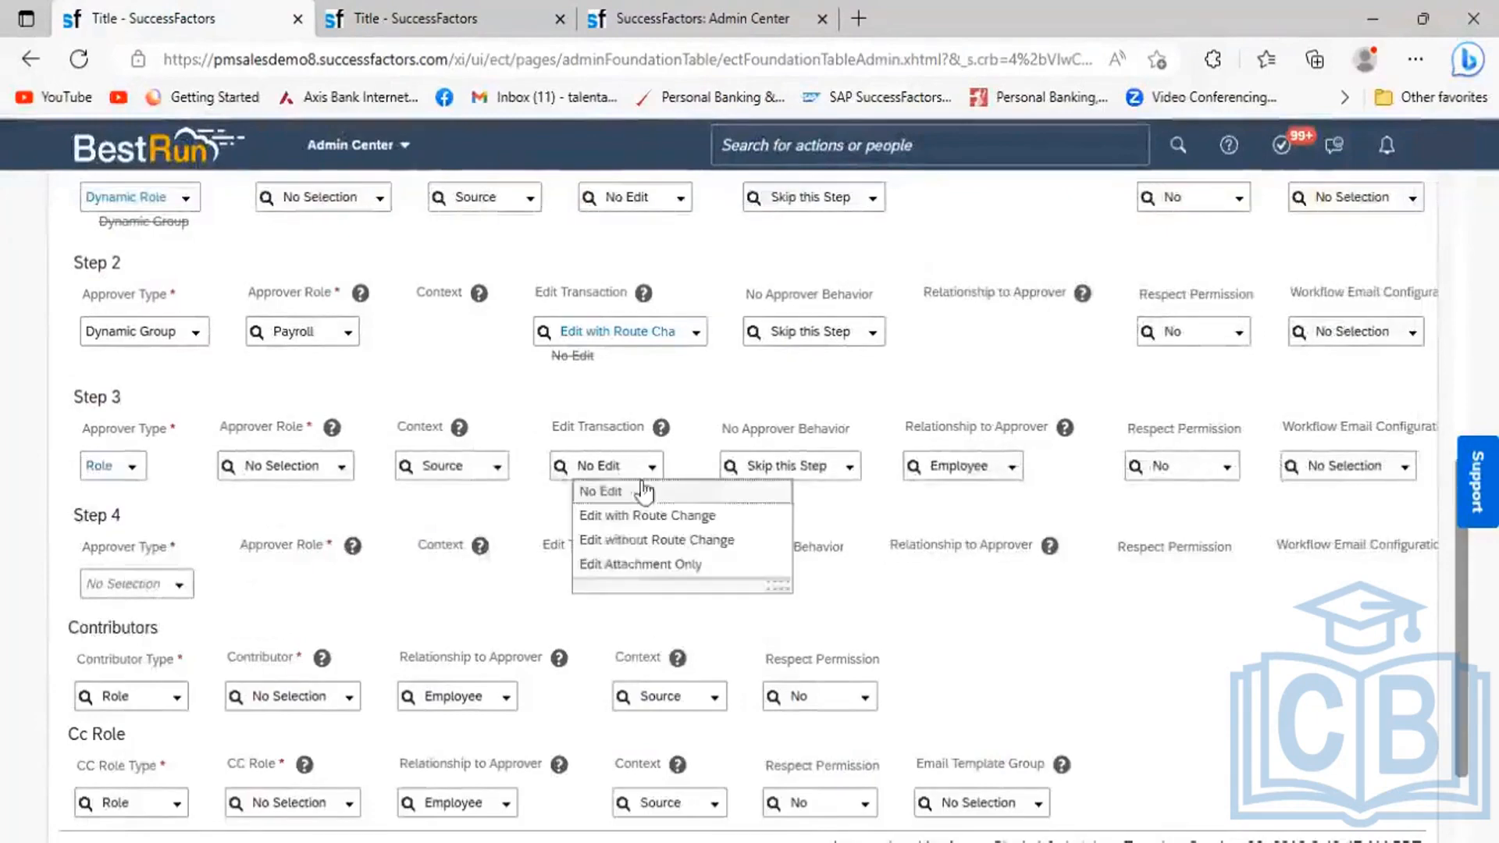
{"action": "left_click", "coordinate": [617, 564]}
{"action": "left_click", "coordinate": [707, 391]}
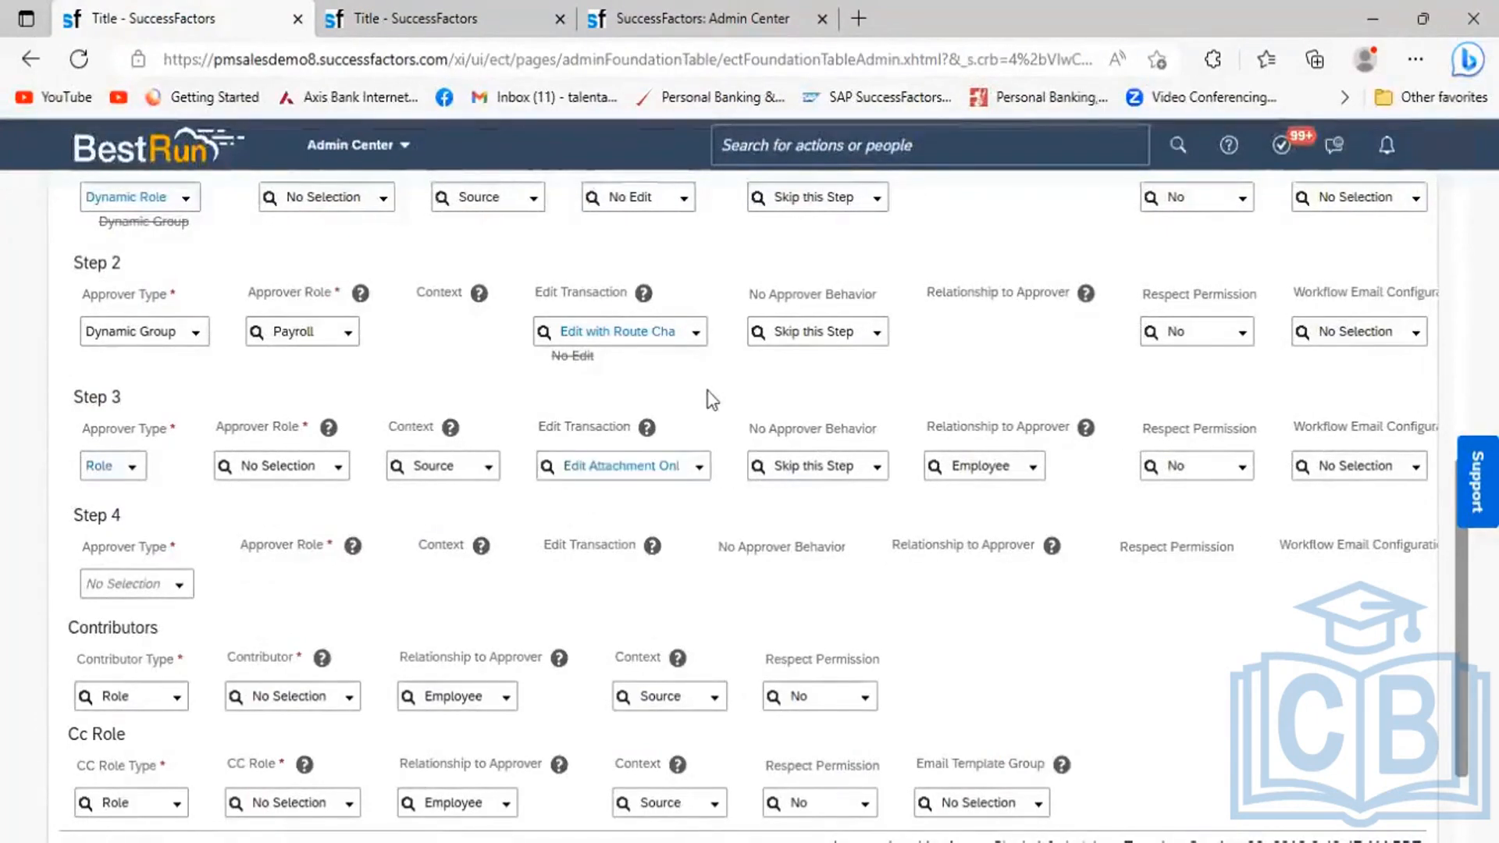
Set Edit Transaction of Step 2 to Edit without Route Change.
{"action": "scroll", "coordinate": [710, 400], "scroll_direction": "up", "scroll_amount": 1}
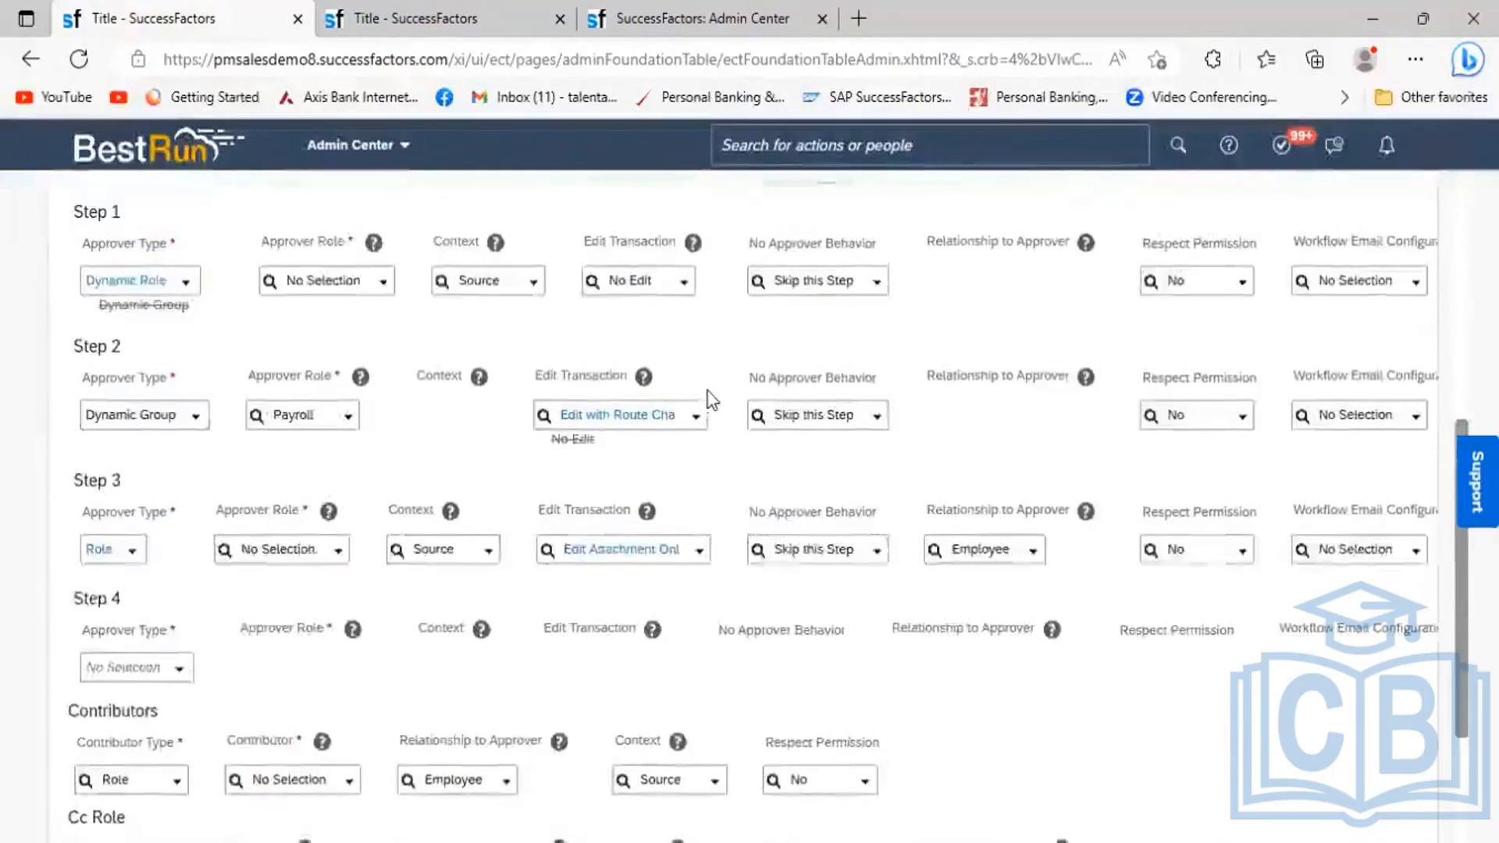
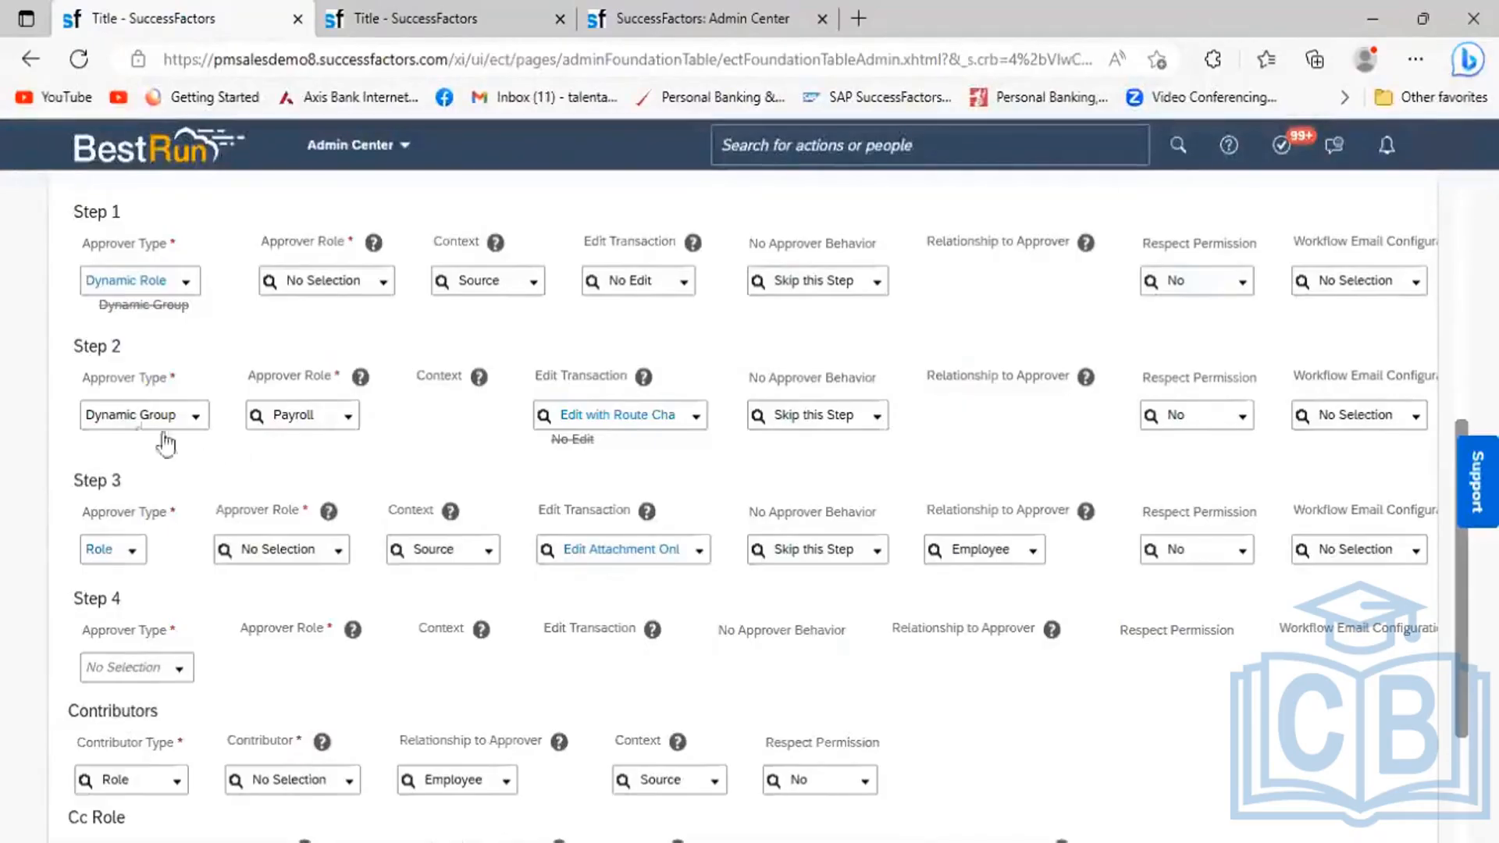
{"action": "left_click", "coordinate": [697, 419]}
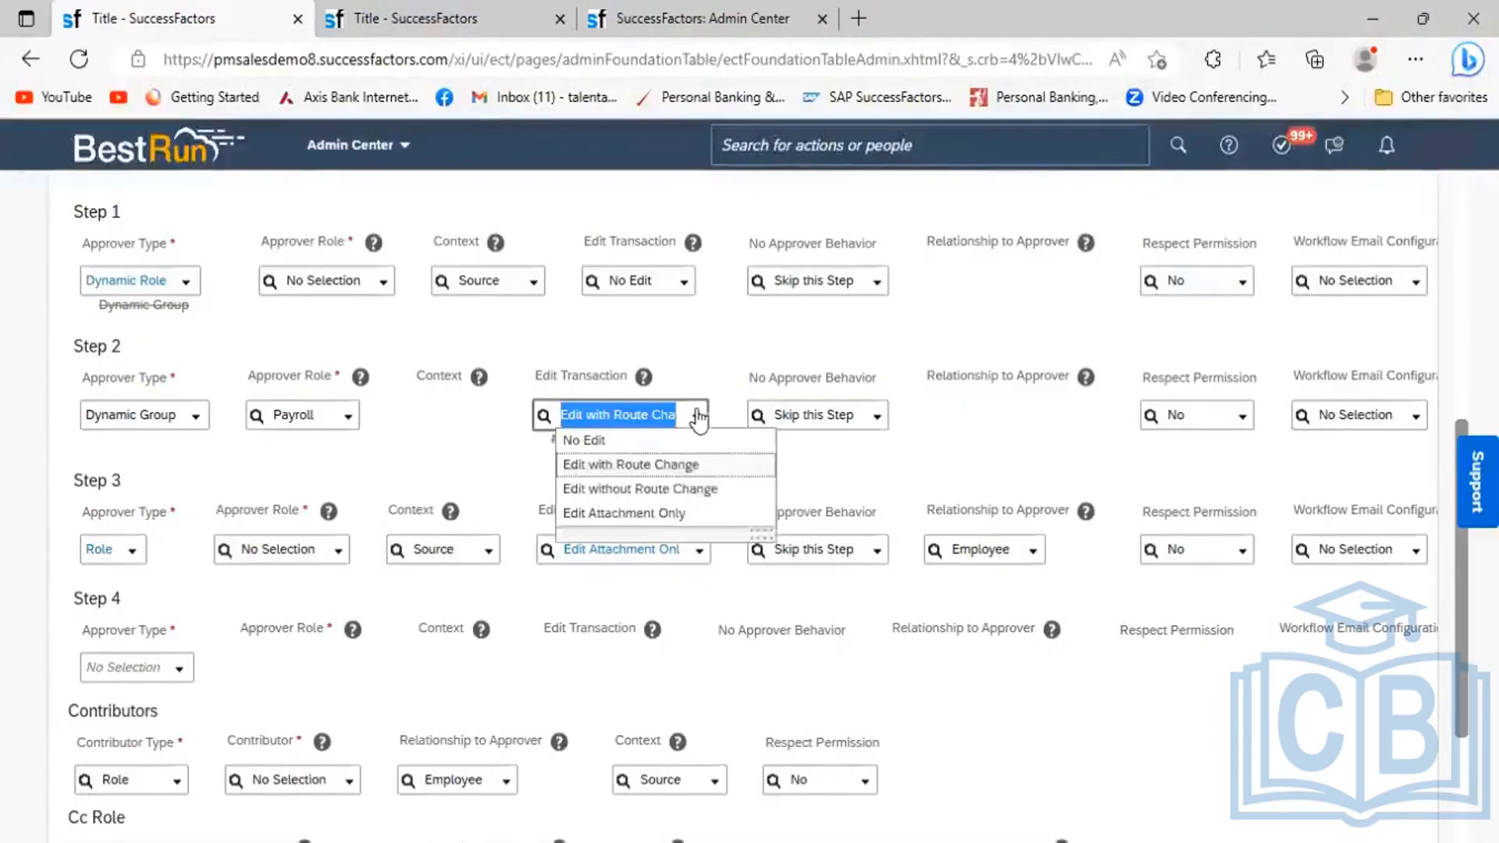
{"action": "left_click", "coordinate": [659, 489]}
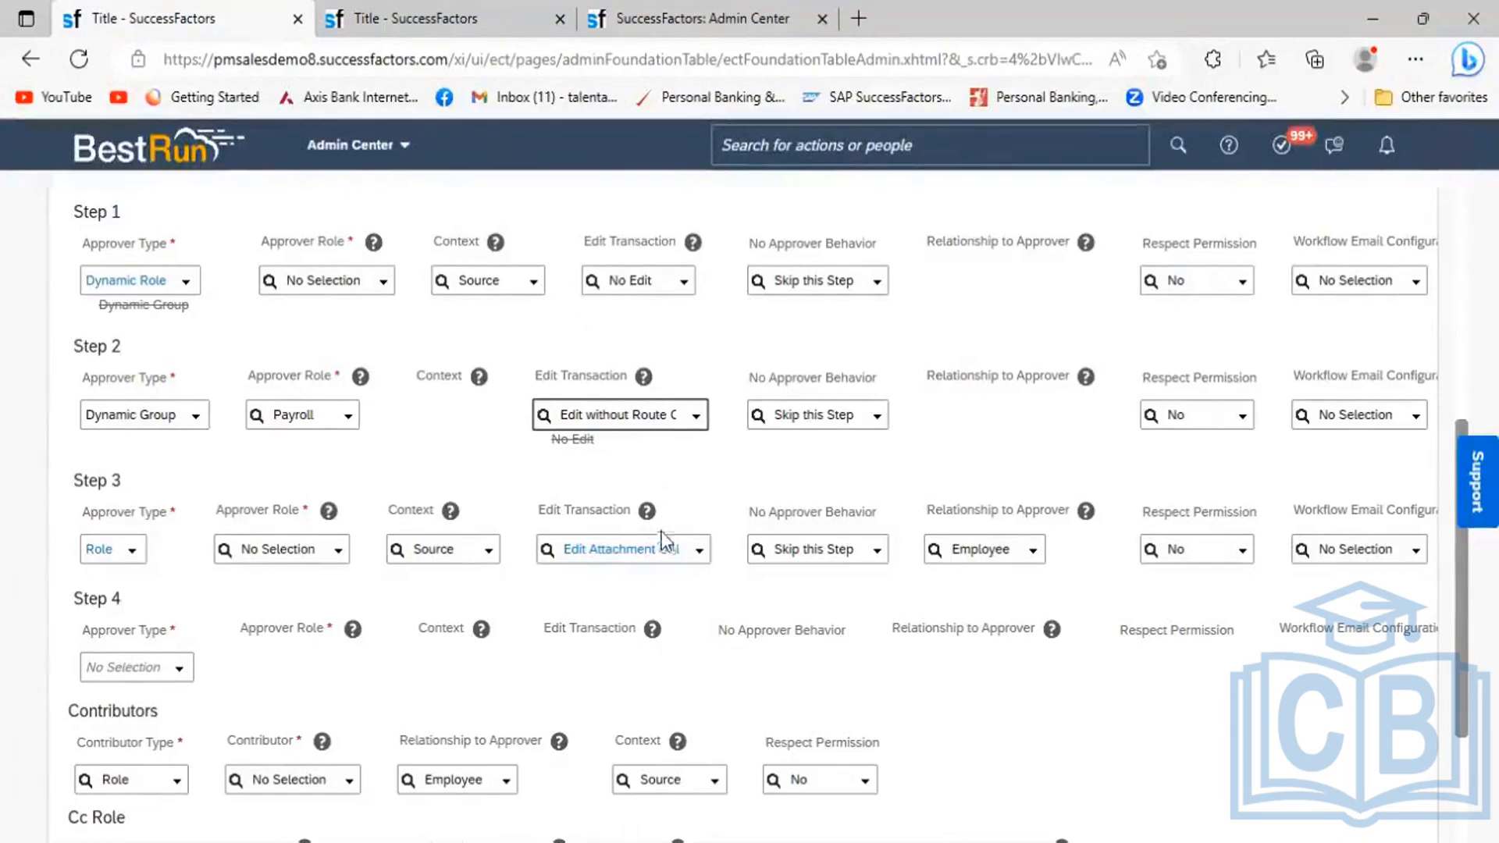
View the Edit Transaction options of Step 2 and the No Approver Behavior options of Step 1 without changing them.
{"action": "left_click", "coordinate": [692, 422]}
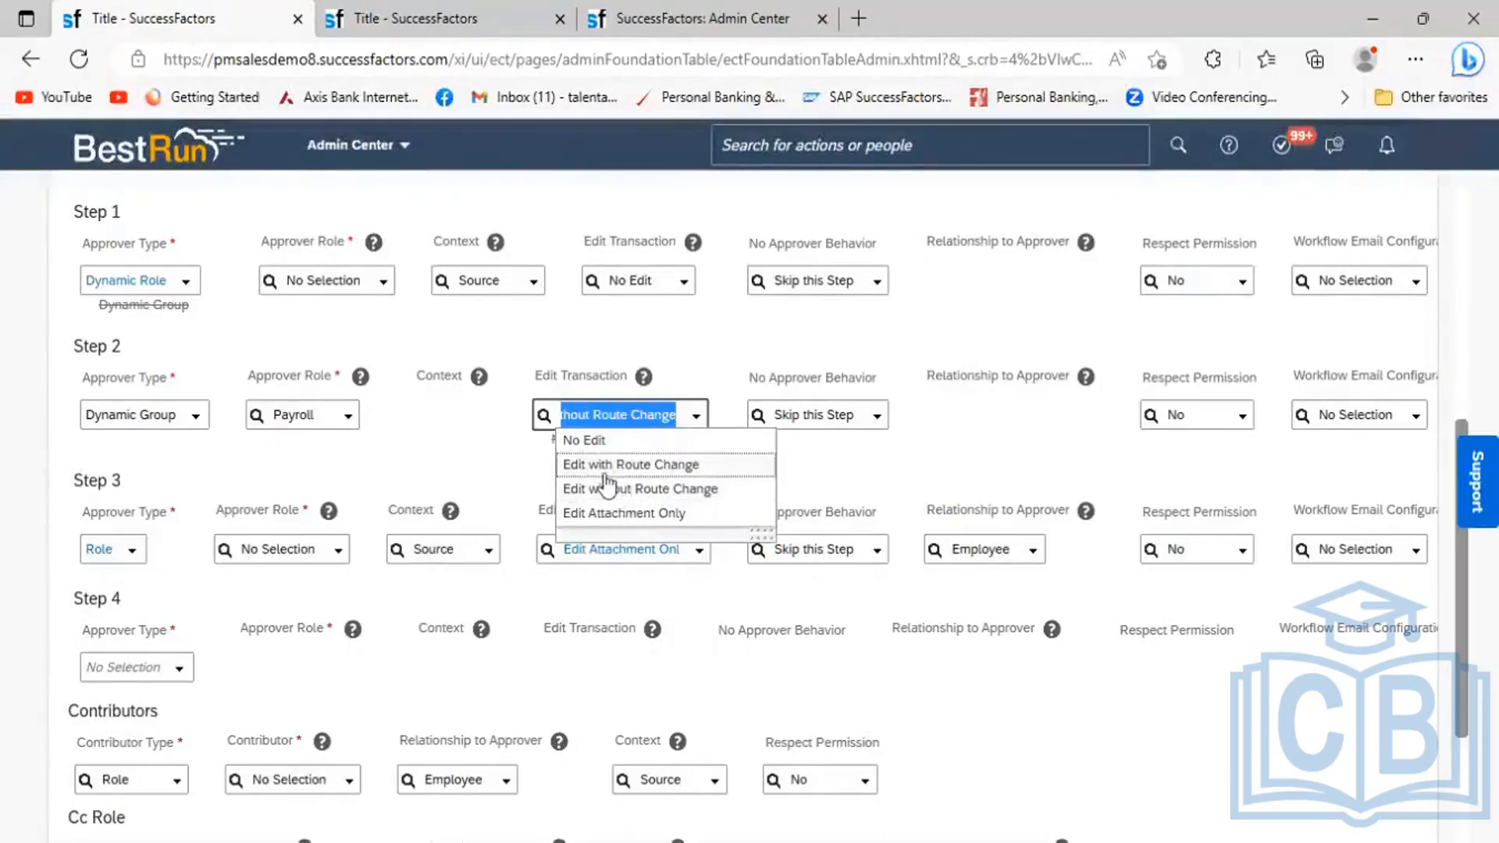
{"action": "left_click", "coordinate": [530, 465]}
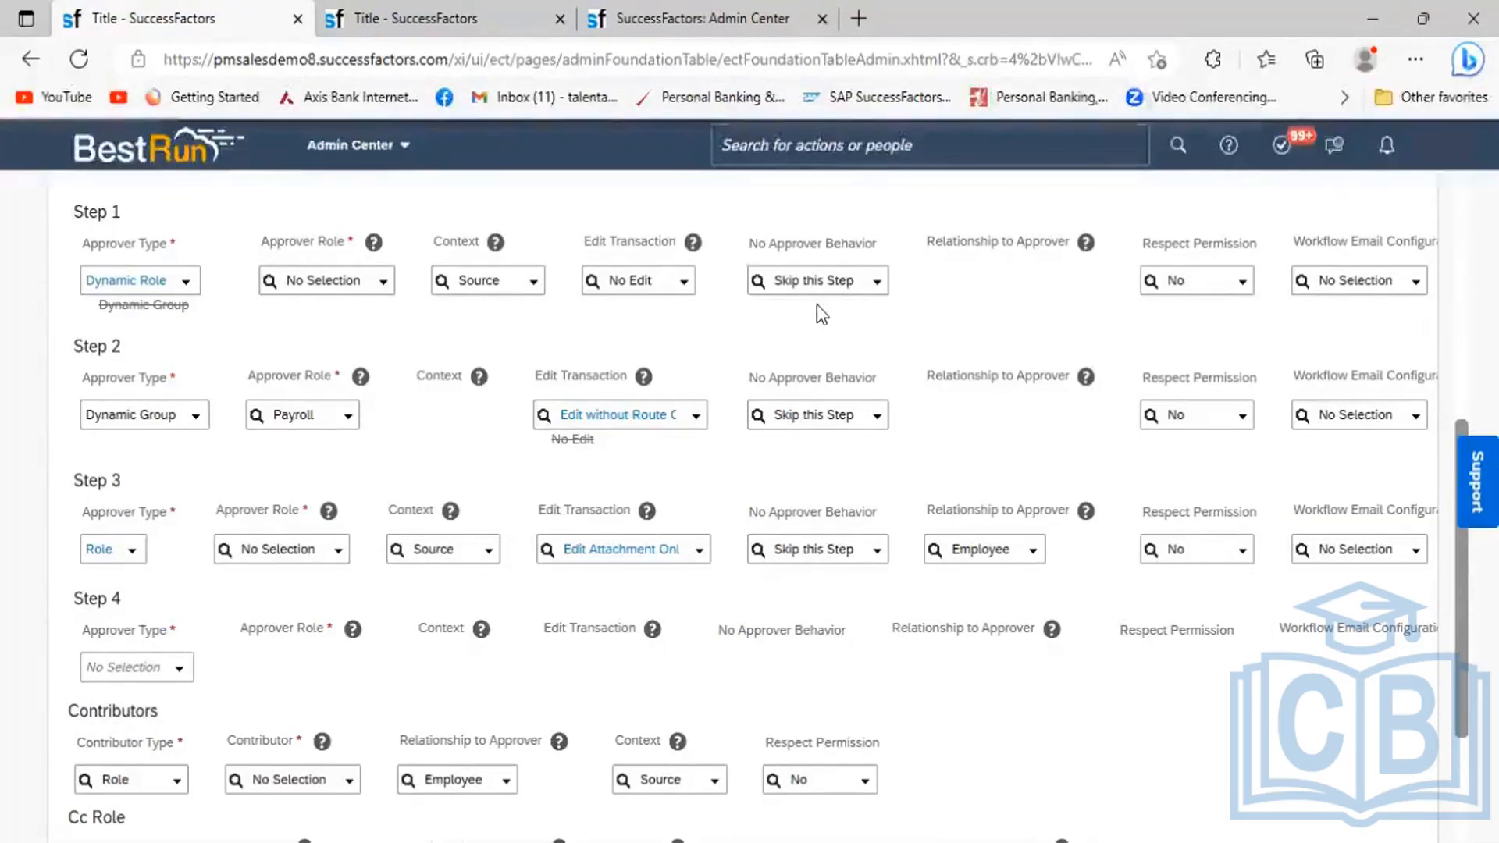
{"action": "left_click", "coordinate": [871, 293]}
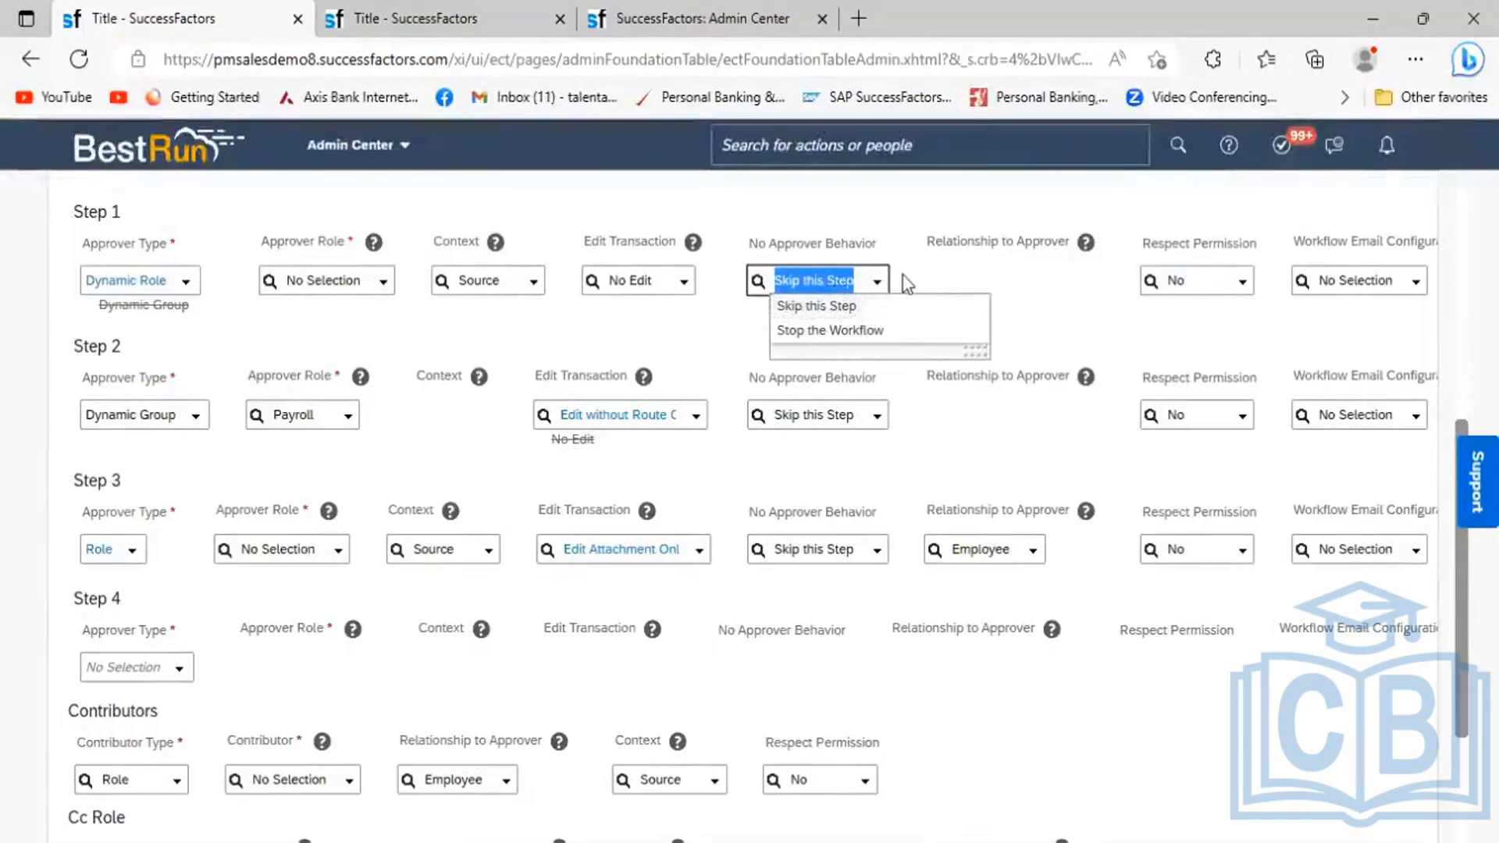
{"action": "left_click", "coordinate": [906, 285]}
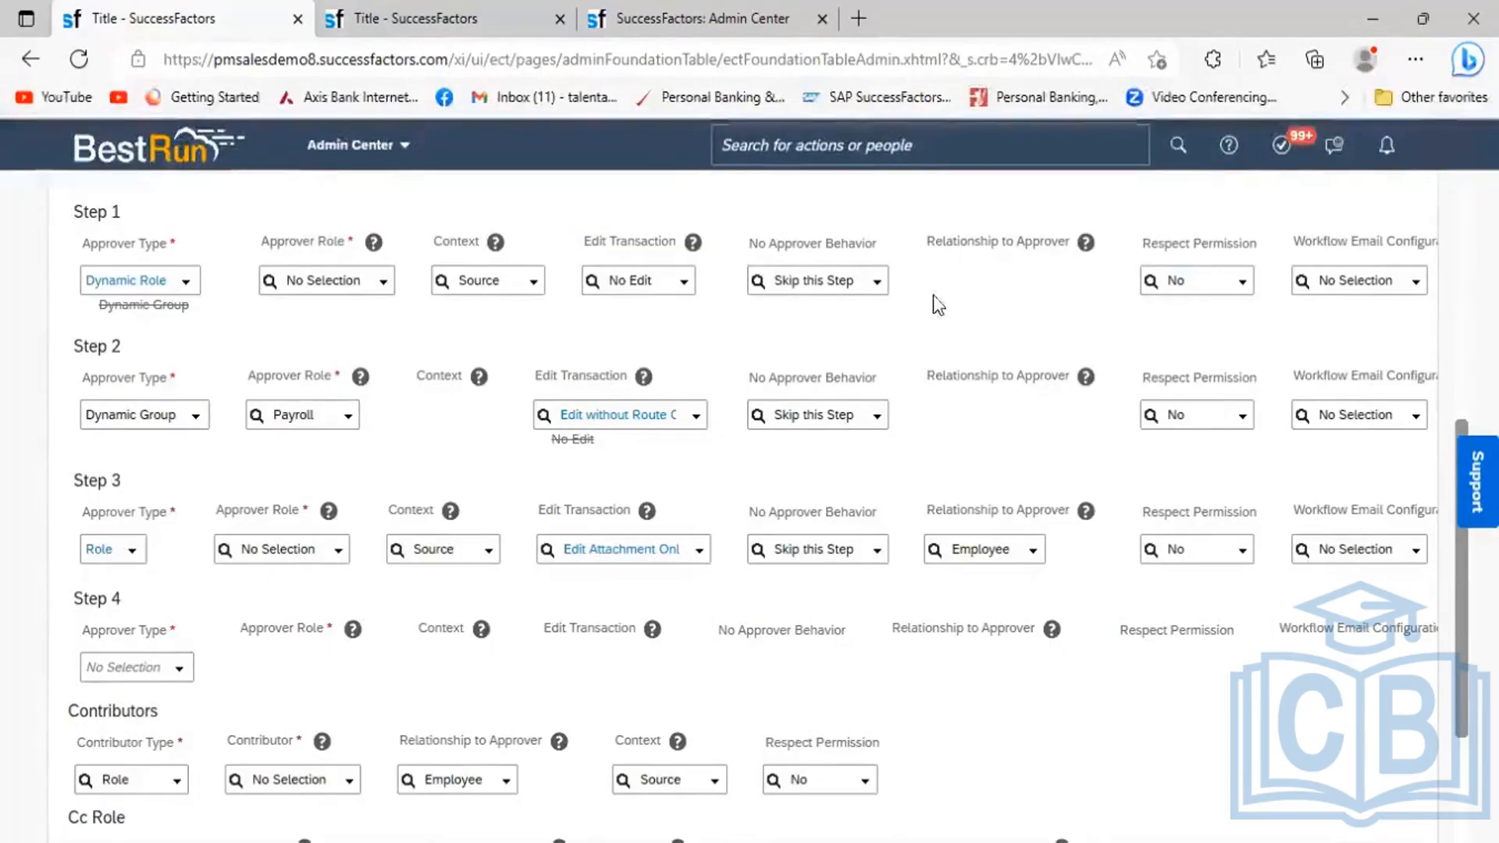
Switch the Step 1 approver type to Role and view its Relationship to Approver options.
{"action": "left_click", "coordinate": [190, 285]}
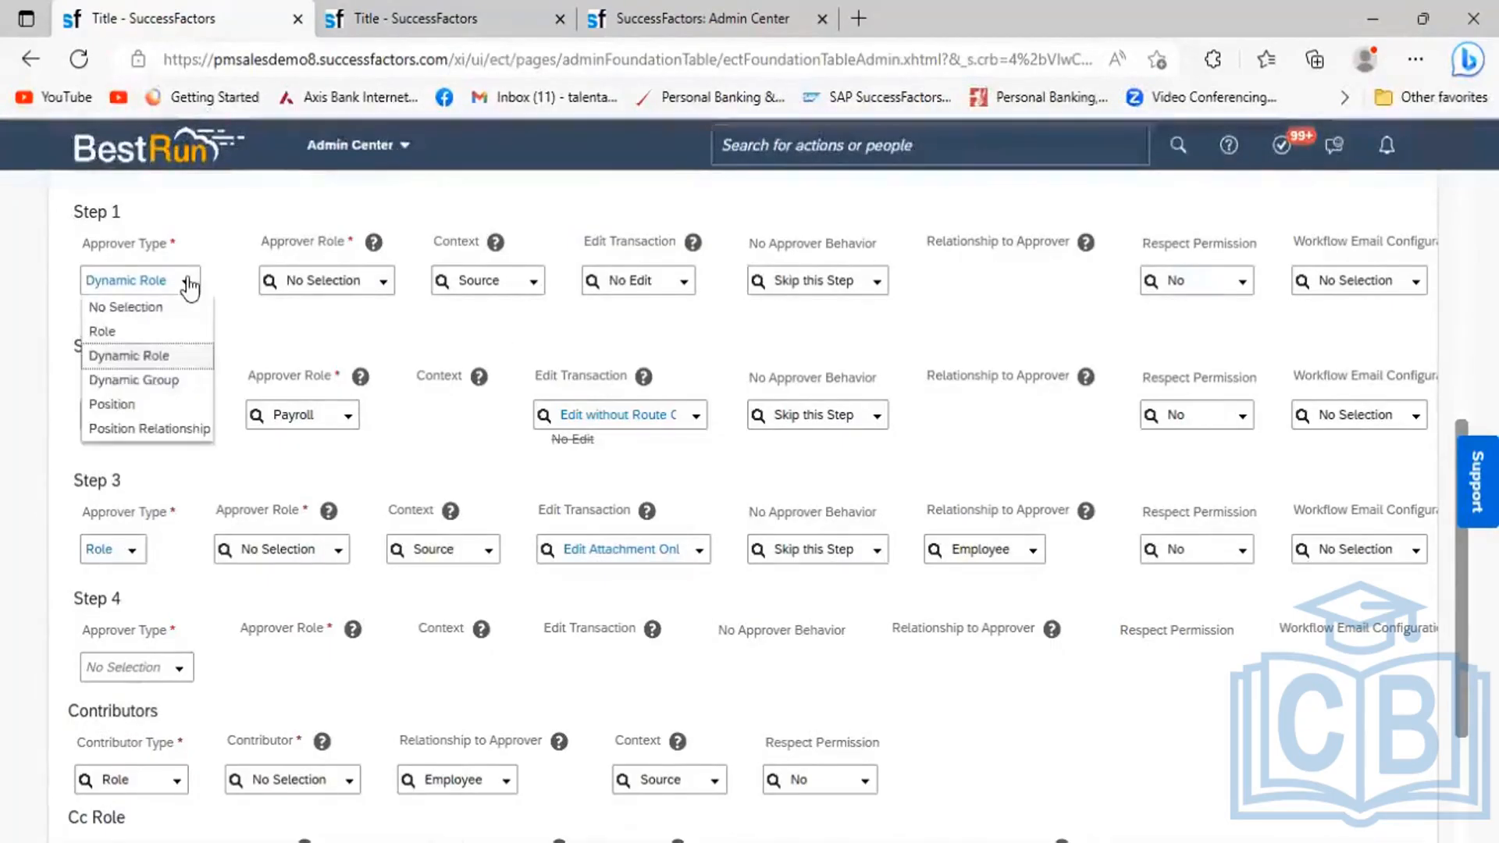
{"action": "left_click", "coordinate": [150, 333]}
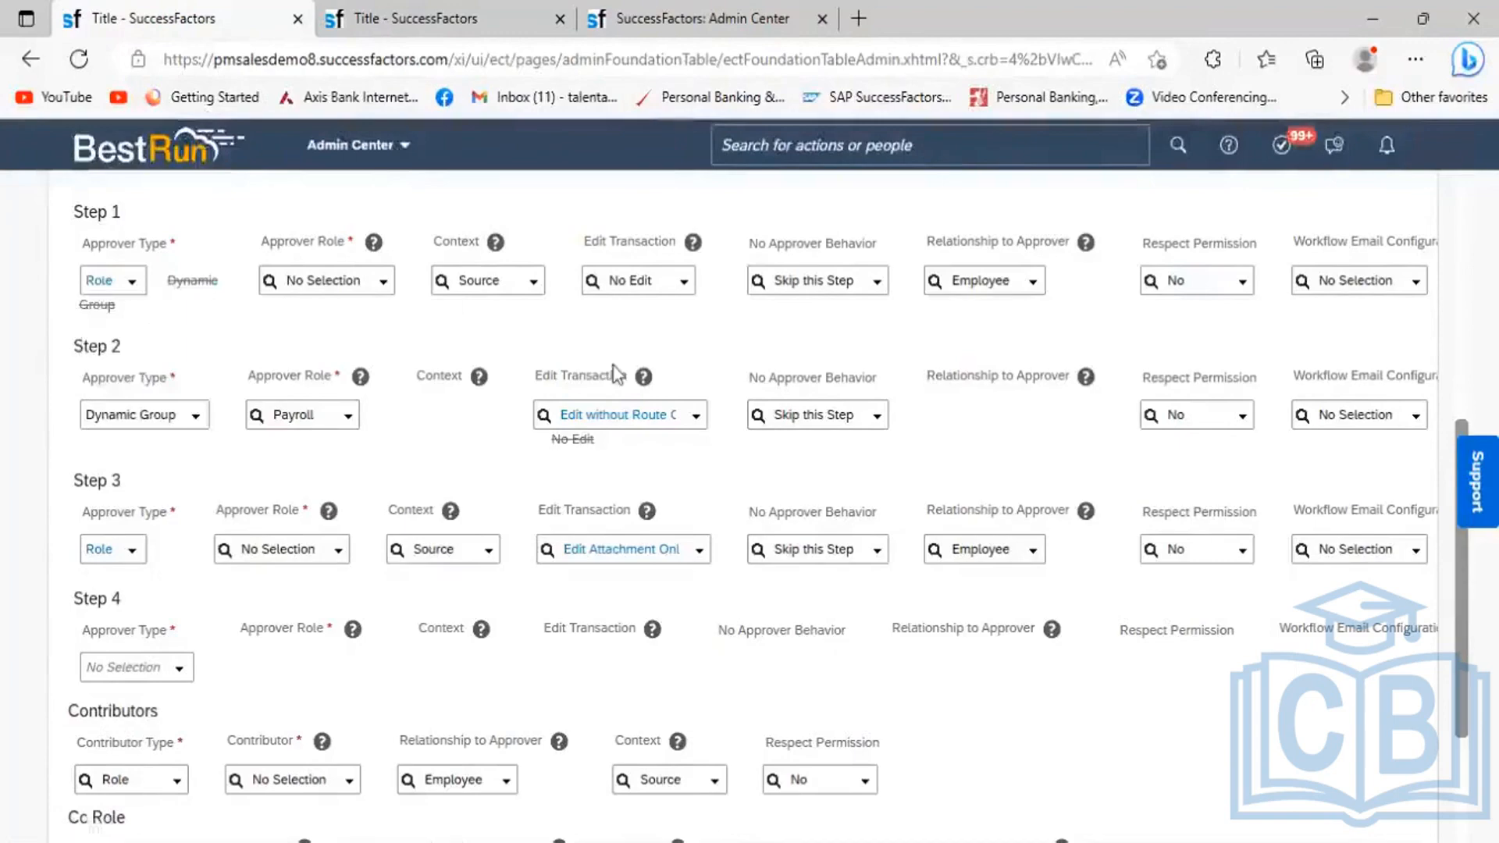
{"action": "left_click", "coordinate": [1029, 289]}
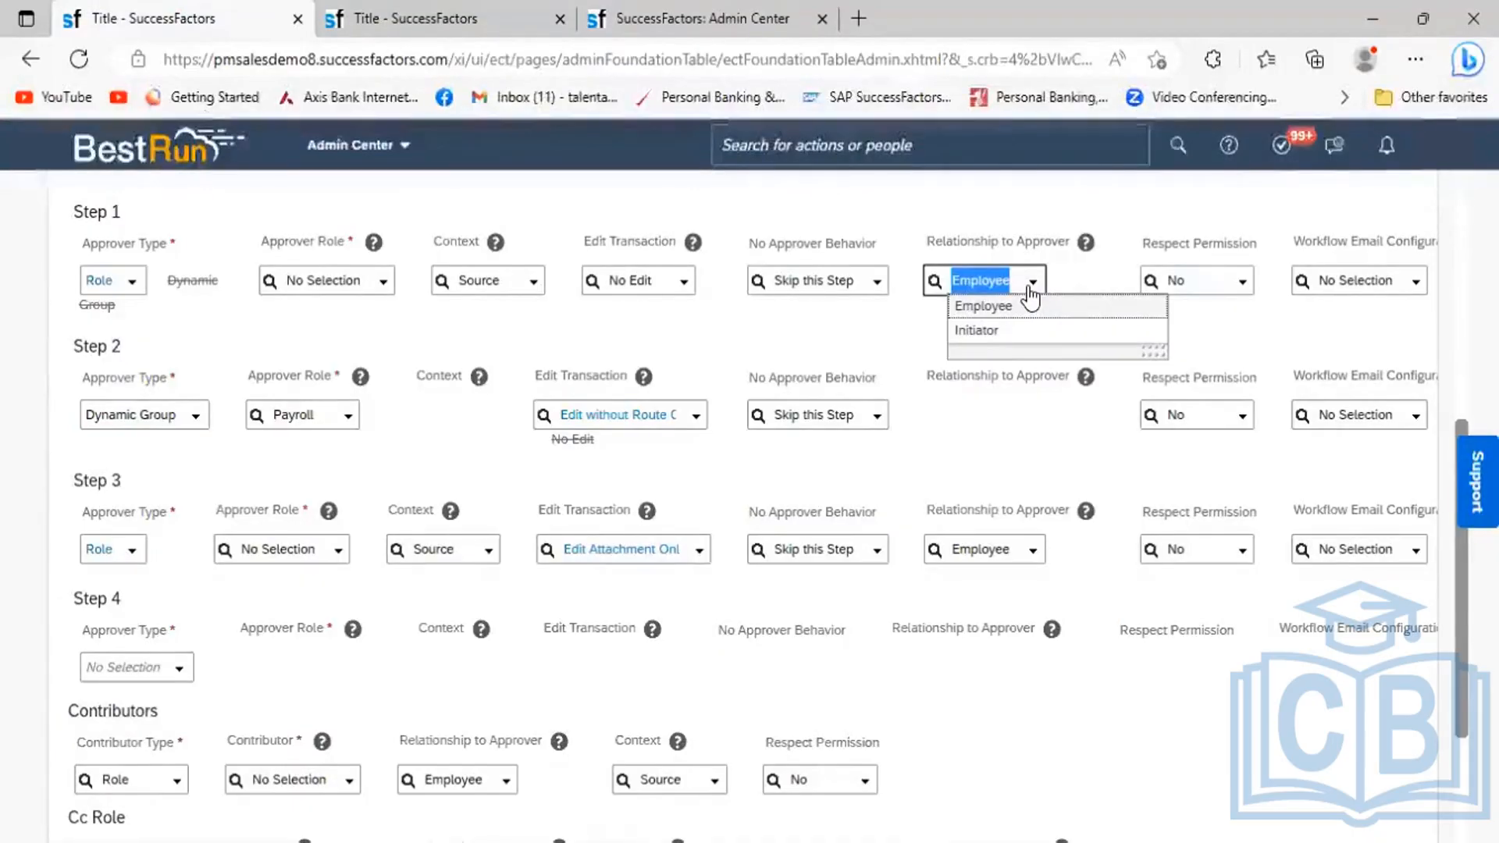
{"action": "left_click", "coordinate": [1064, 275]}
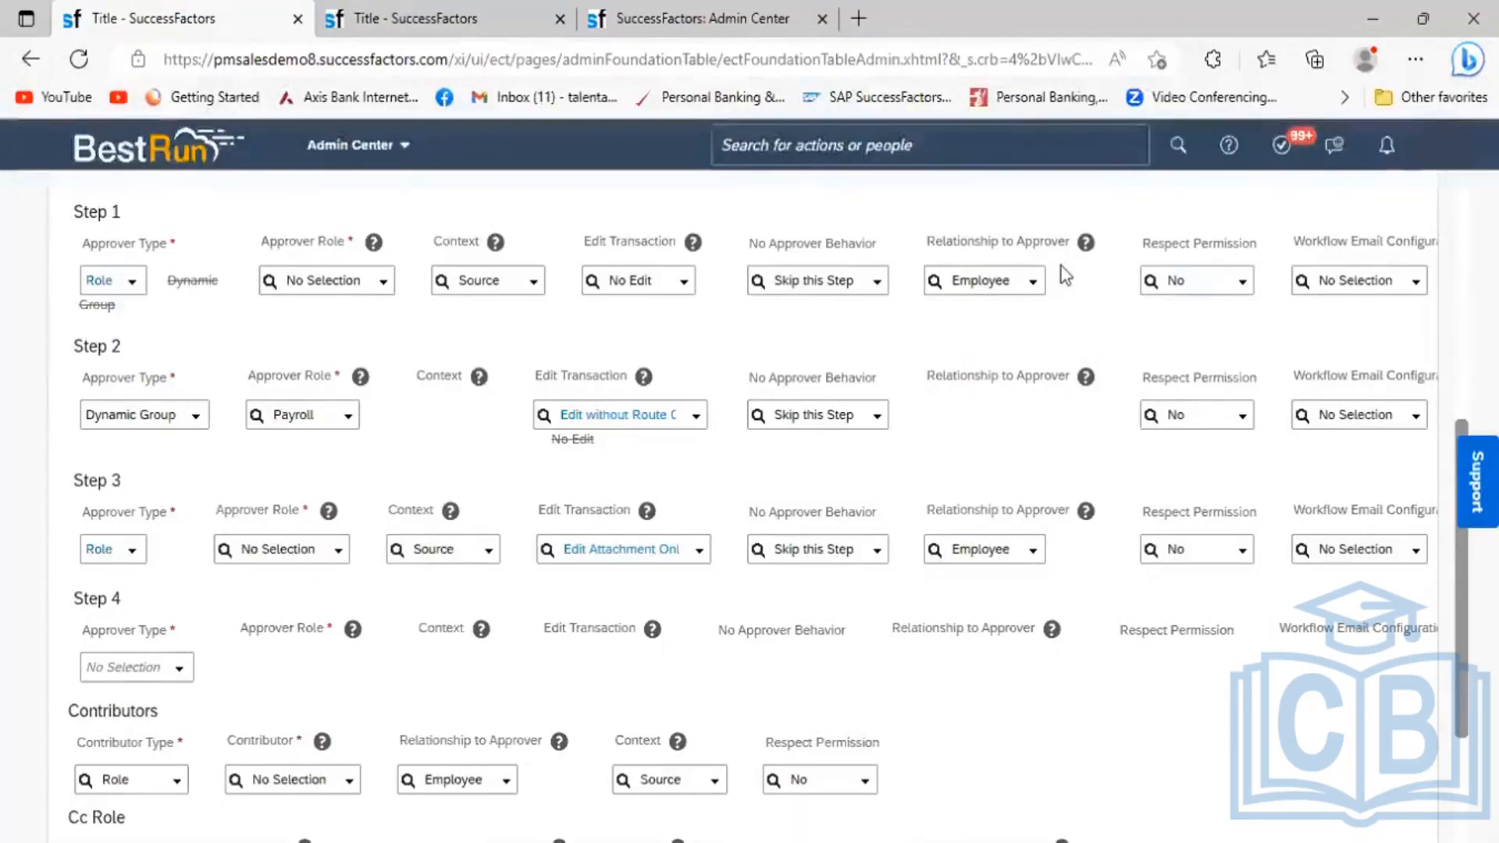
View the Step 1 options for Respect Permission, Workflow Email Configuration and Approver Type without changing them.
{"action": "left_click", "coordinate": [1243, 283]}
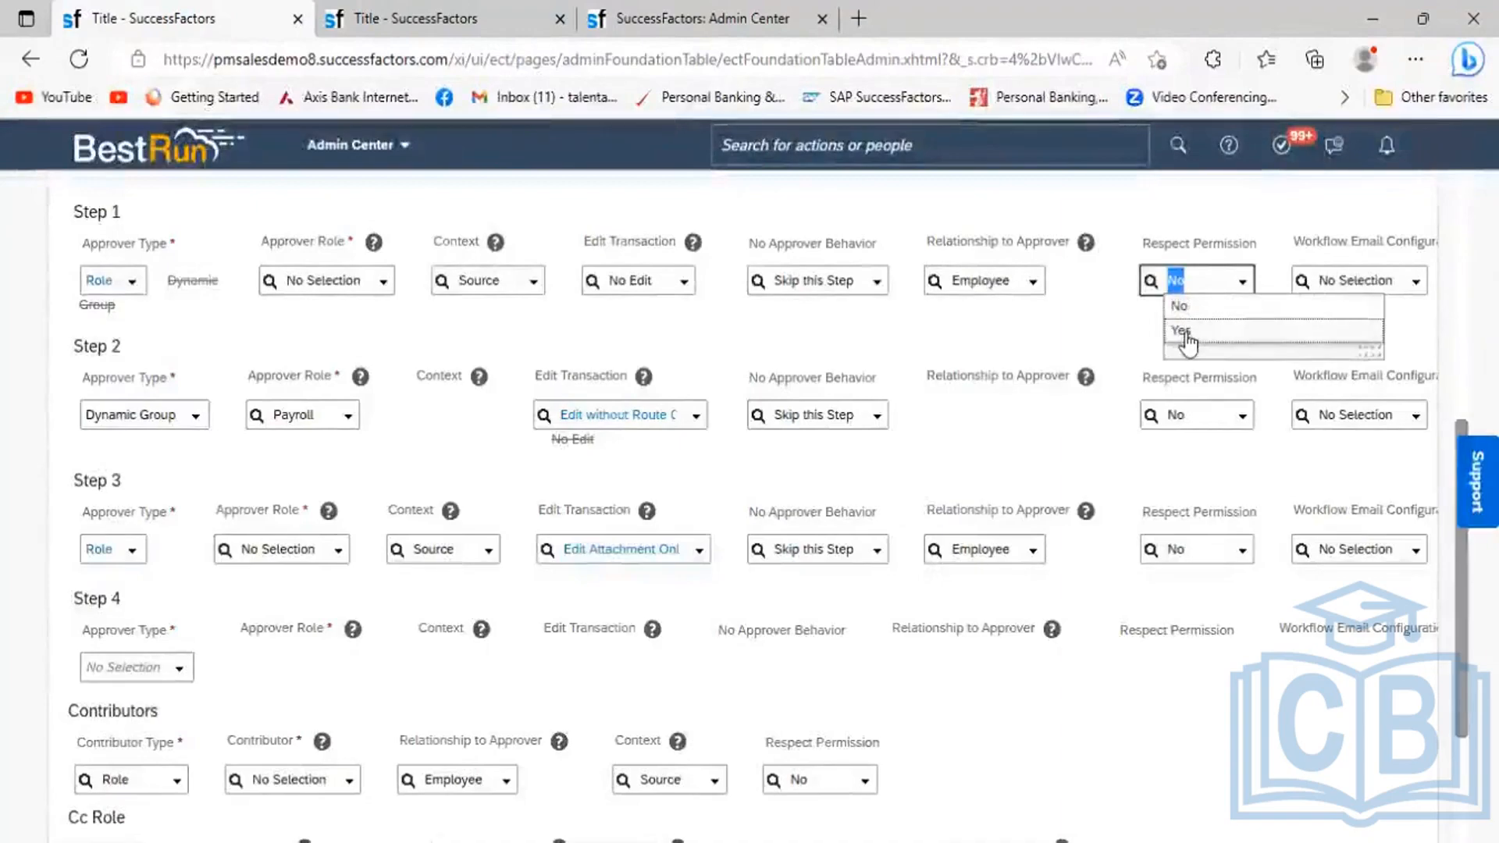
{"action": "left_click", "coordinate": [1129, 325]}
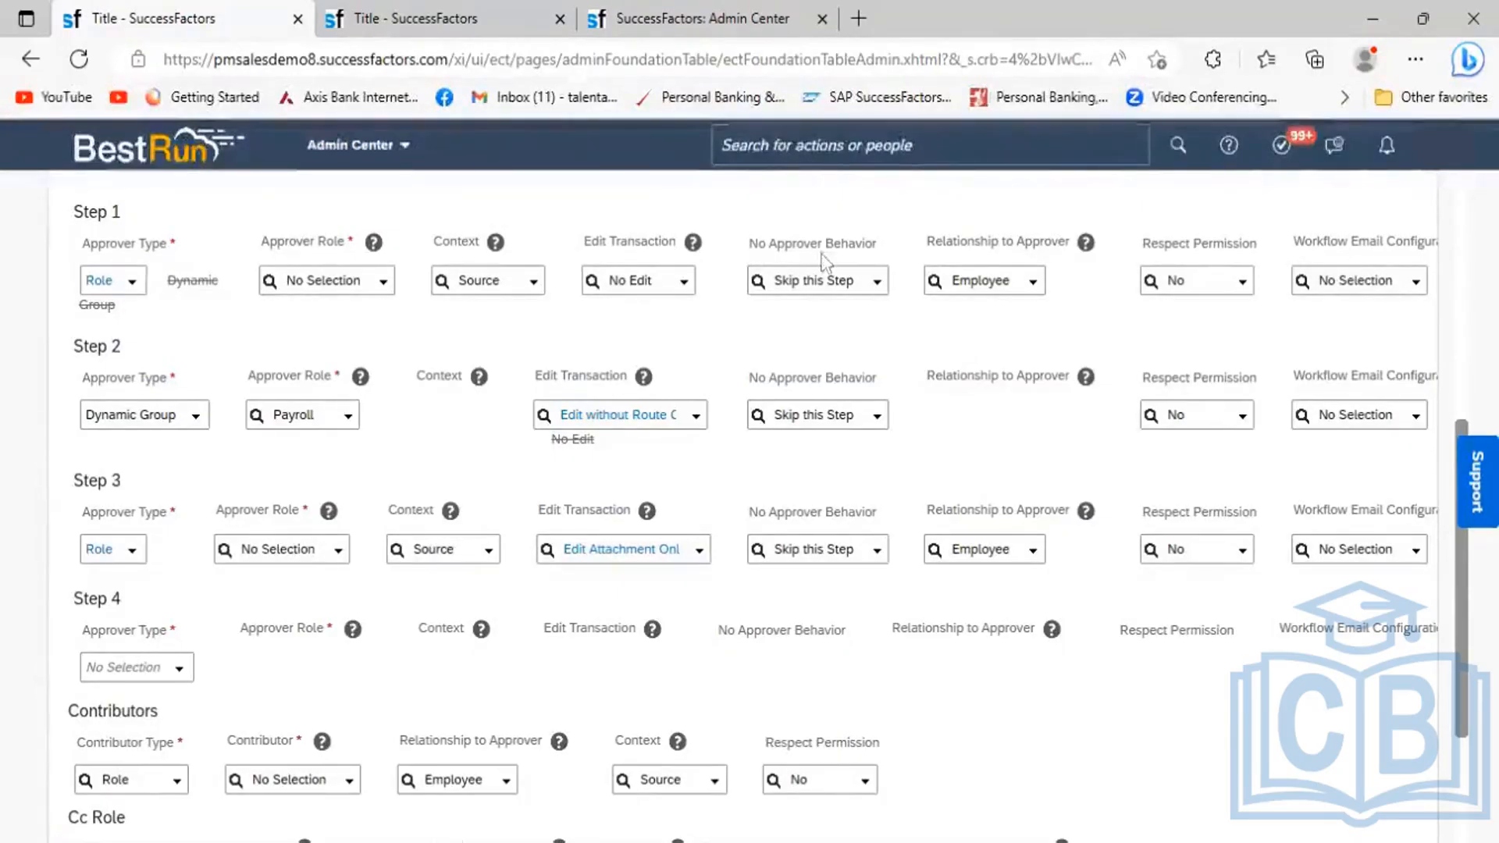
{"action": "left_click", "coordinate": [1421, 293]}
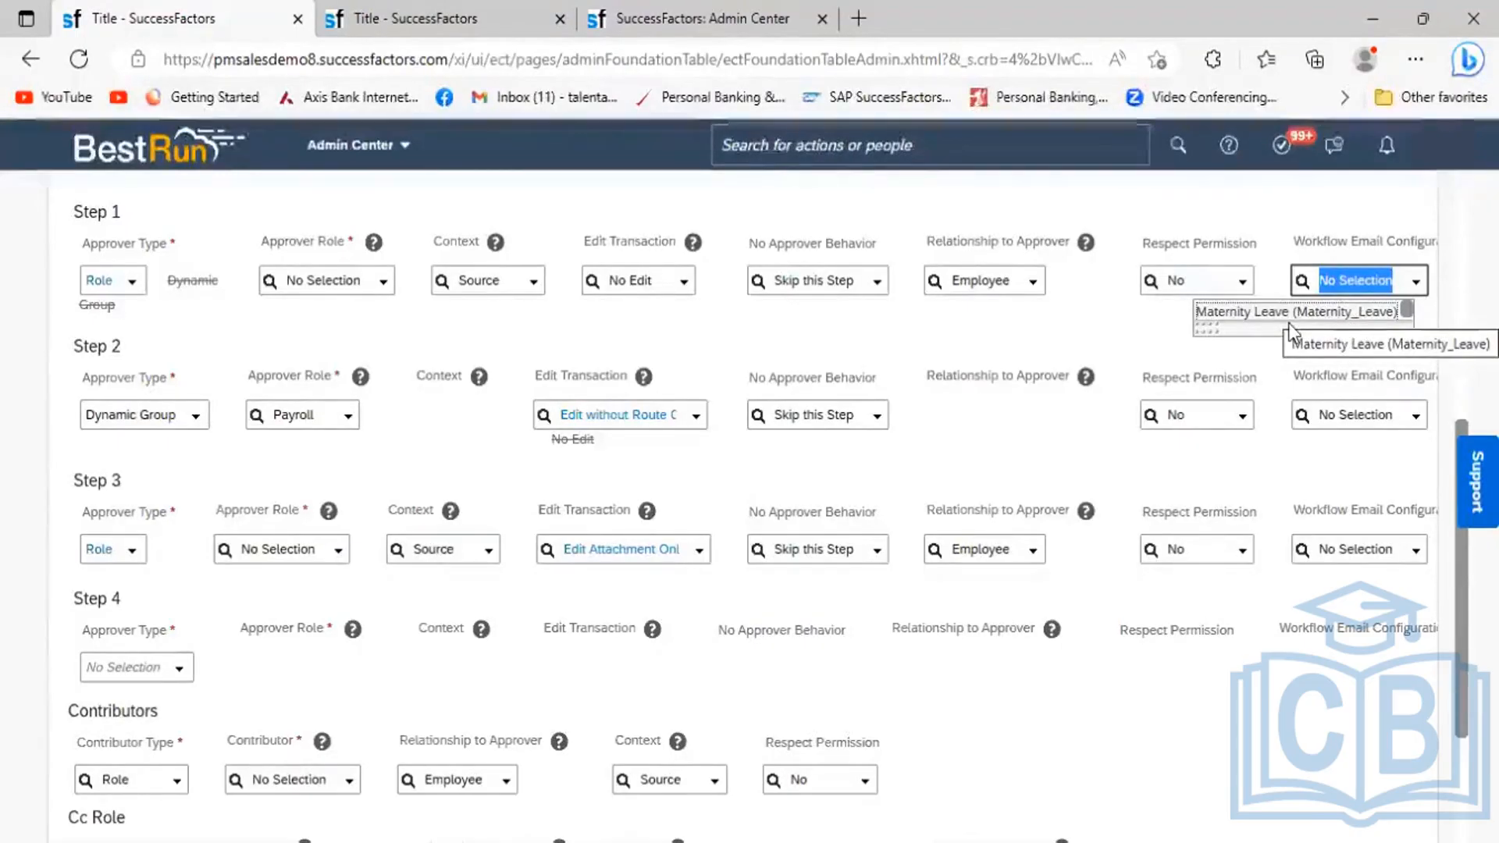
{"action": "left_click", "coordinate": [1155, 352]}
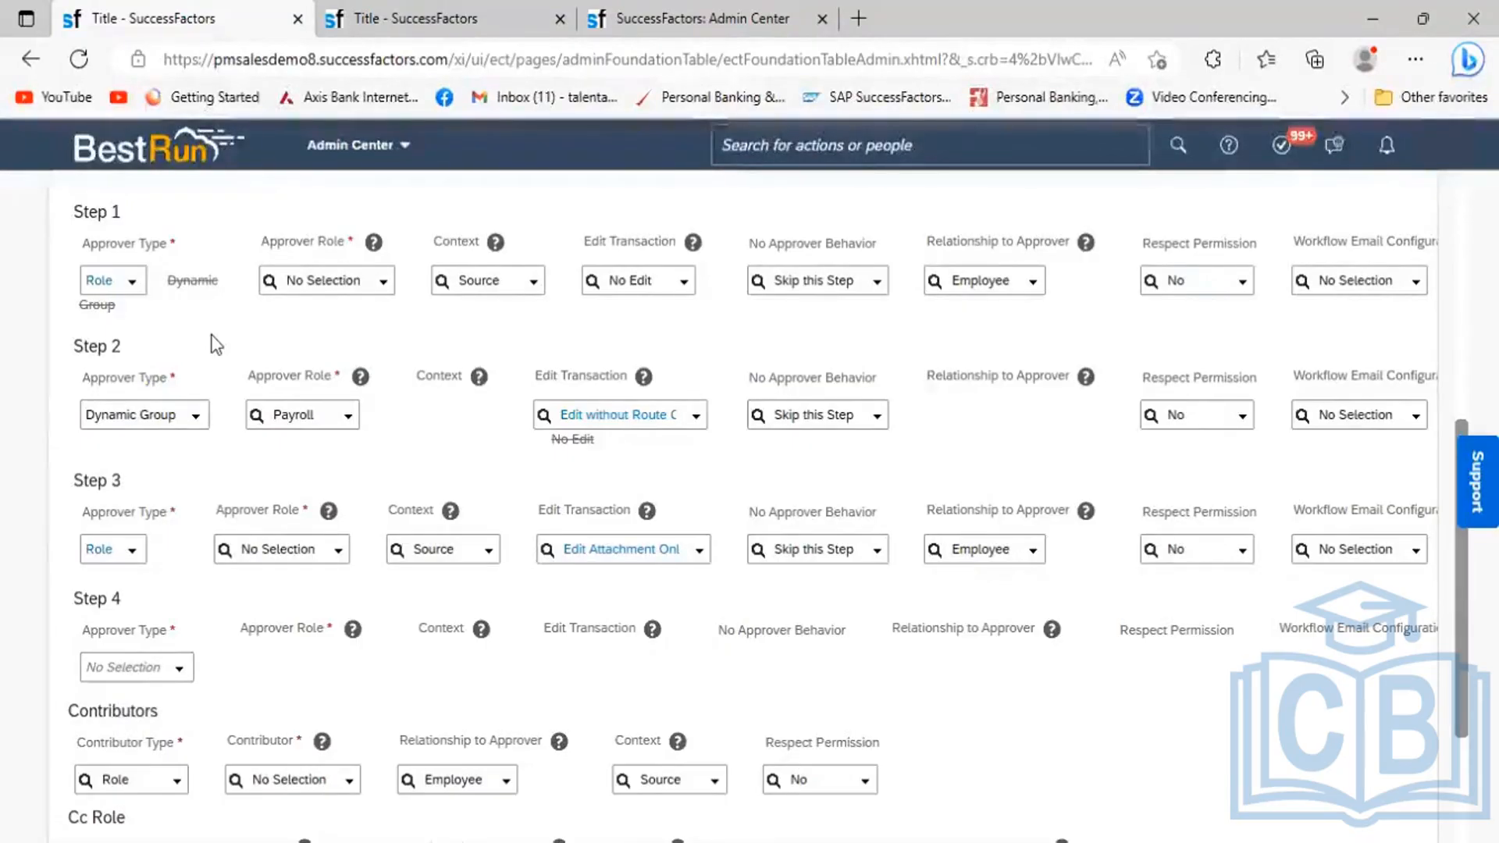
{"action": "left_click", "coordinate": [138, 296]}
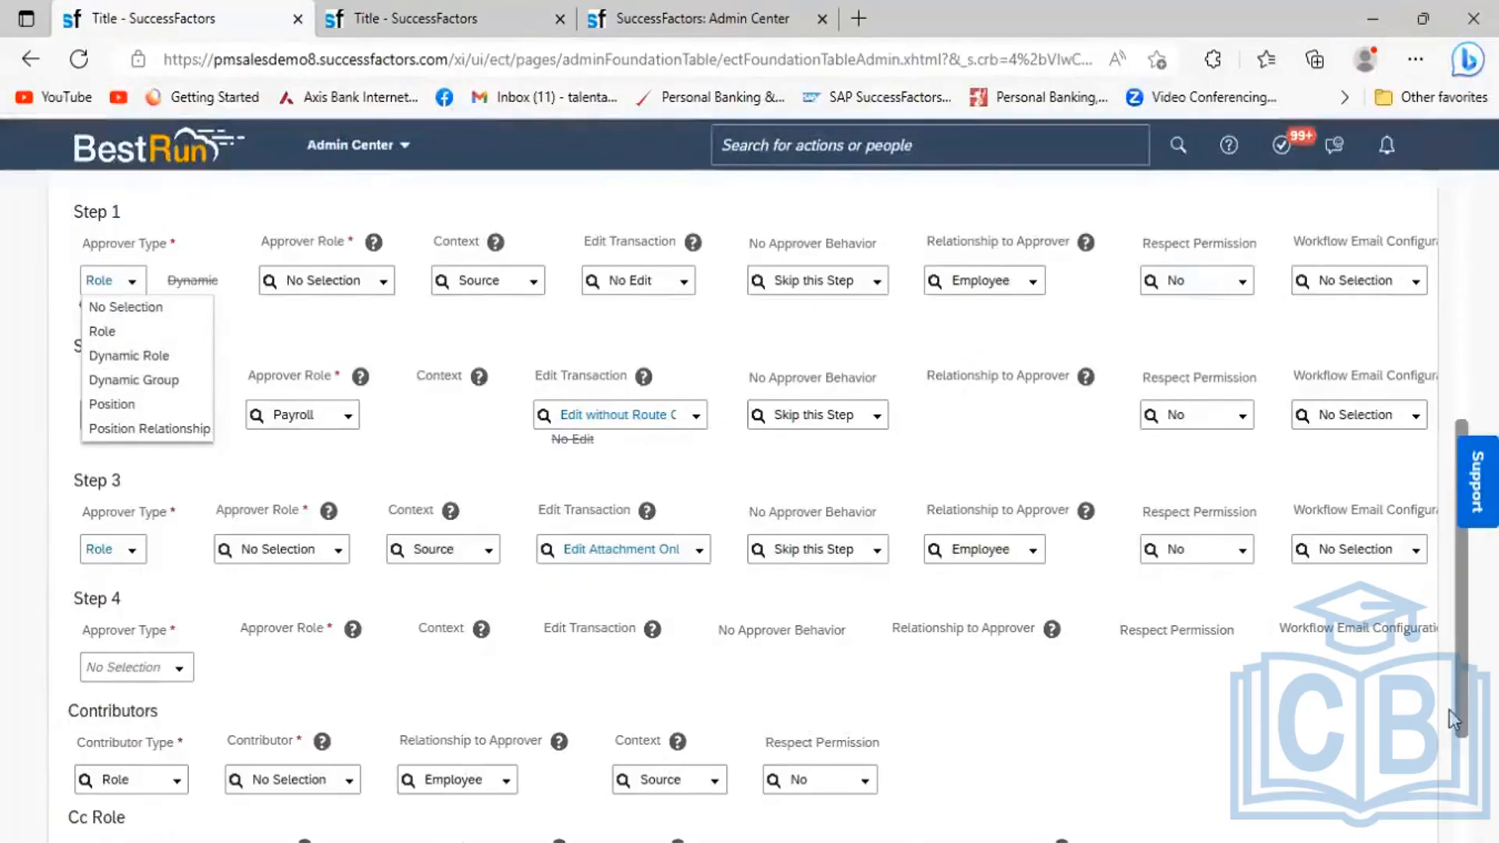
Try adding a contributor of type Person by searching for a first name, and delete the contributor row.
{"action": "scroll", "coordinate": [1449, 710], "scroll_direction": "down", "scroll_amount": 3}
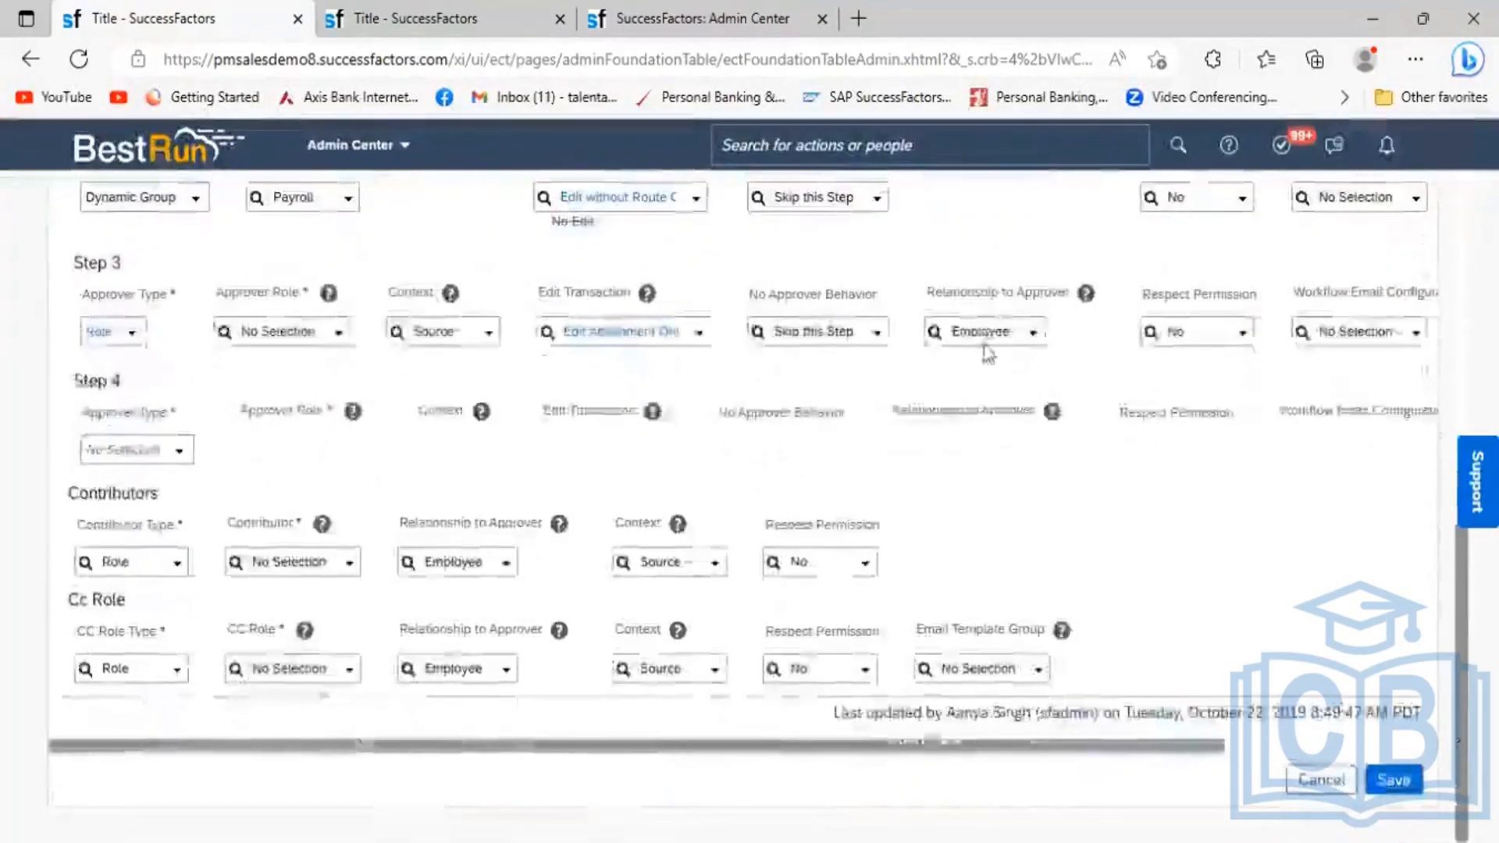
{"action": "left_click", "coordinate": [175, 564]}
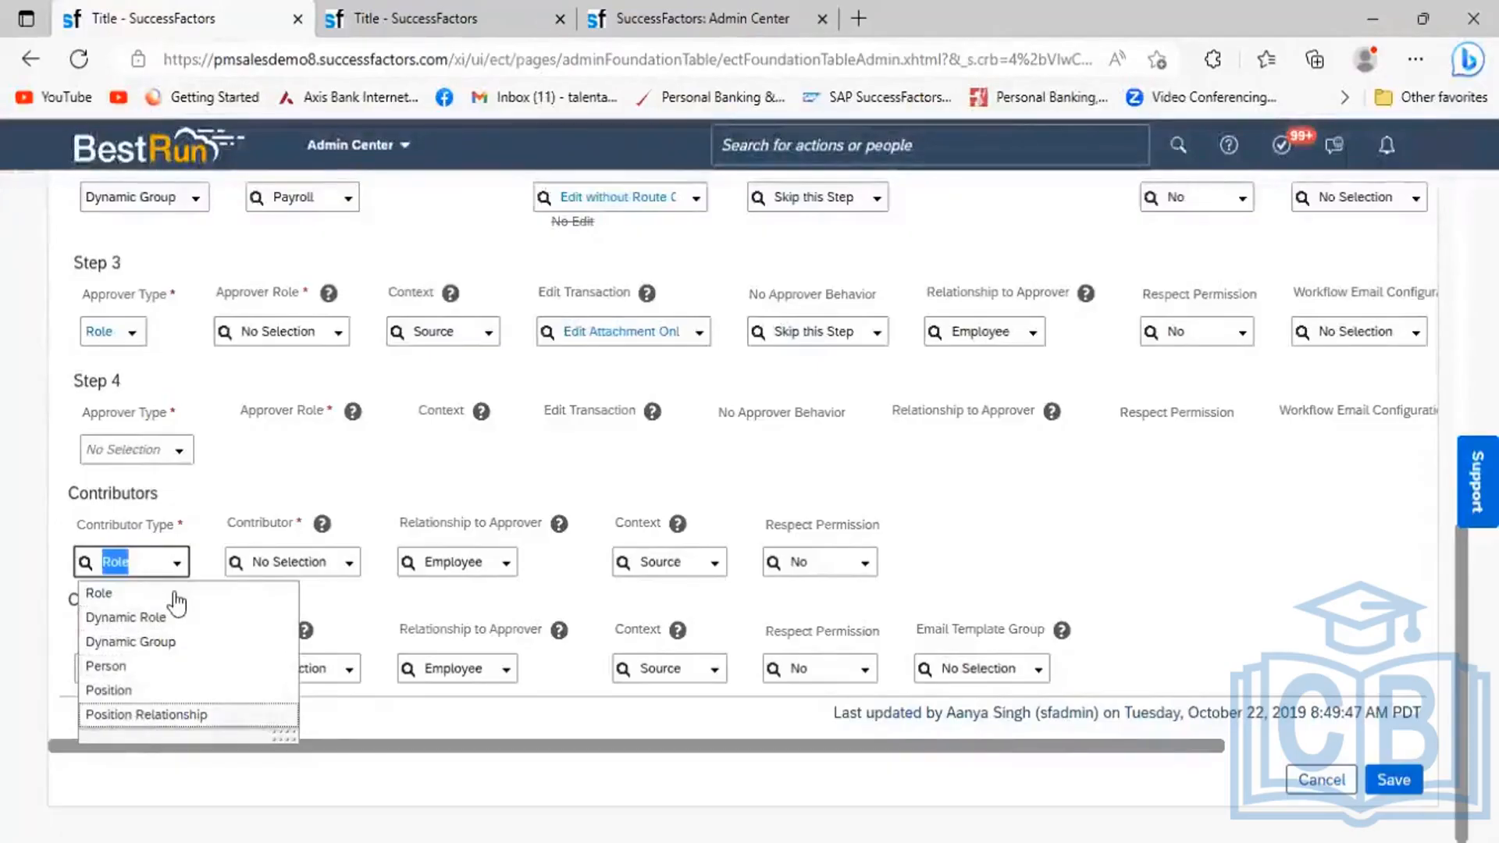
{"action": "left_click", "coordinate": [110, 666]}
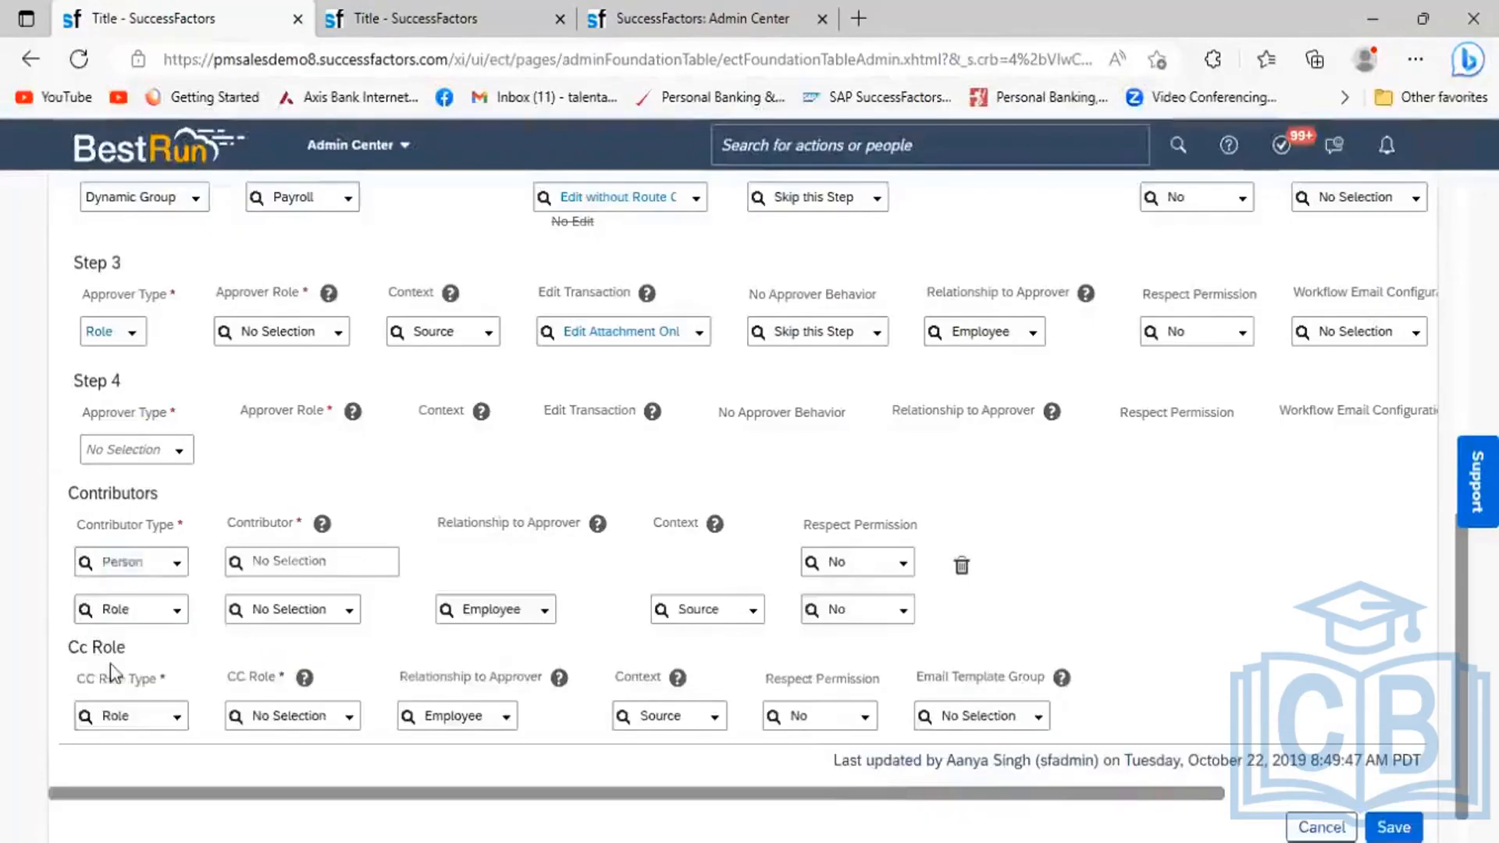
{"action": "left_click", "coordinate": [292, 568]}
{"action": "type", "text": "al"}
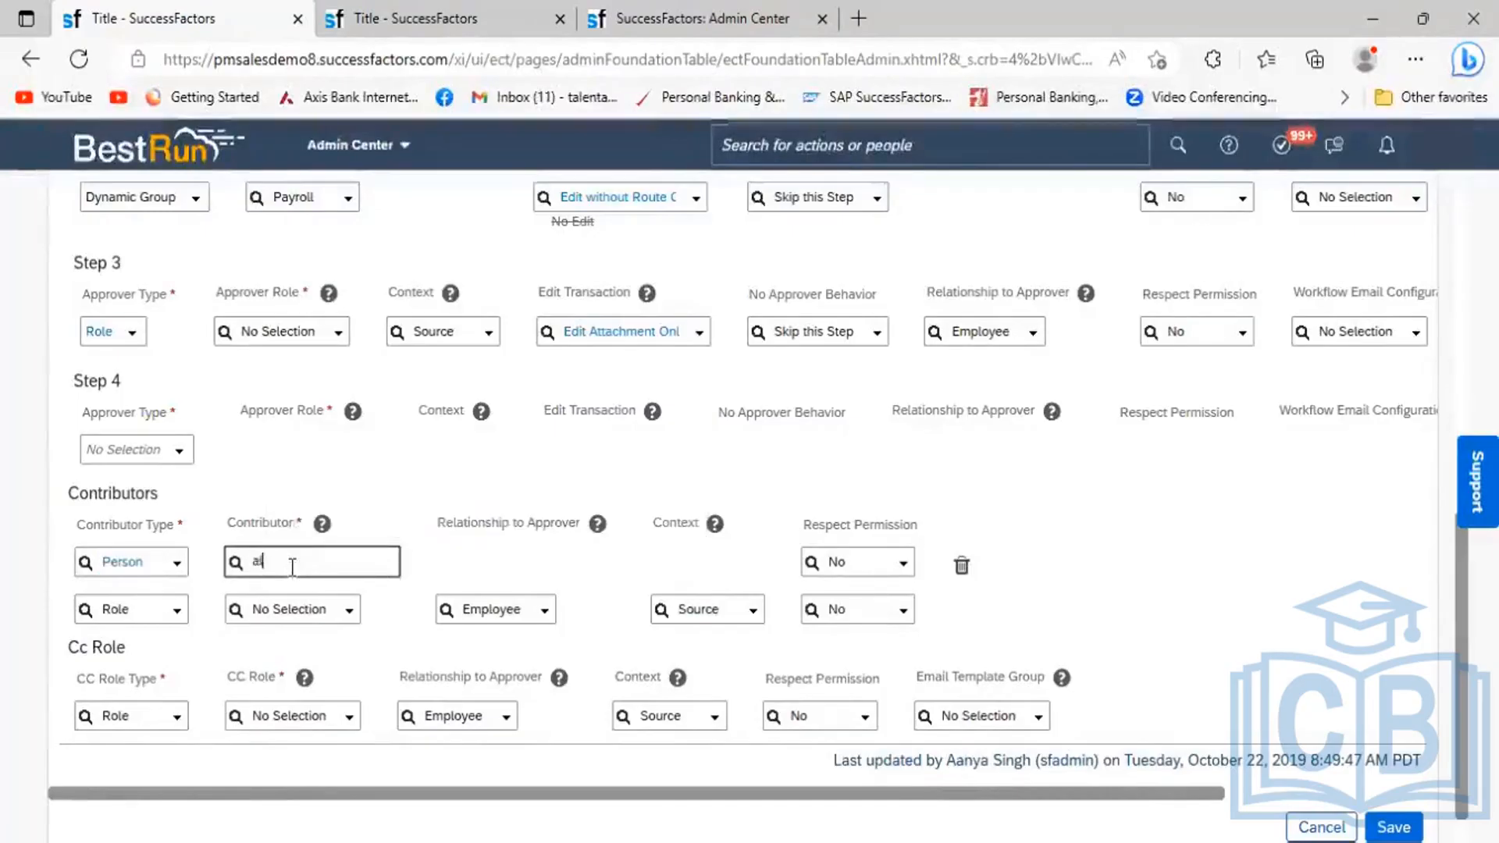
{"action": "type", "text": "ex"}
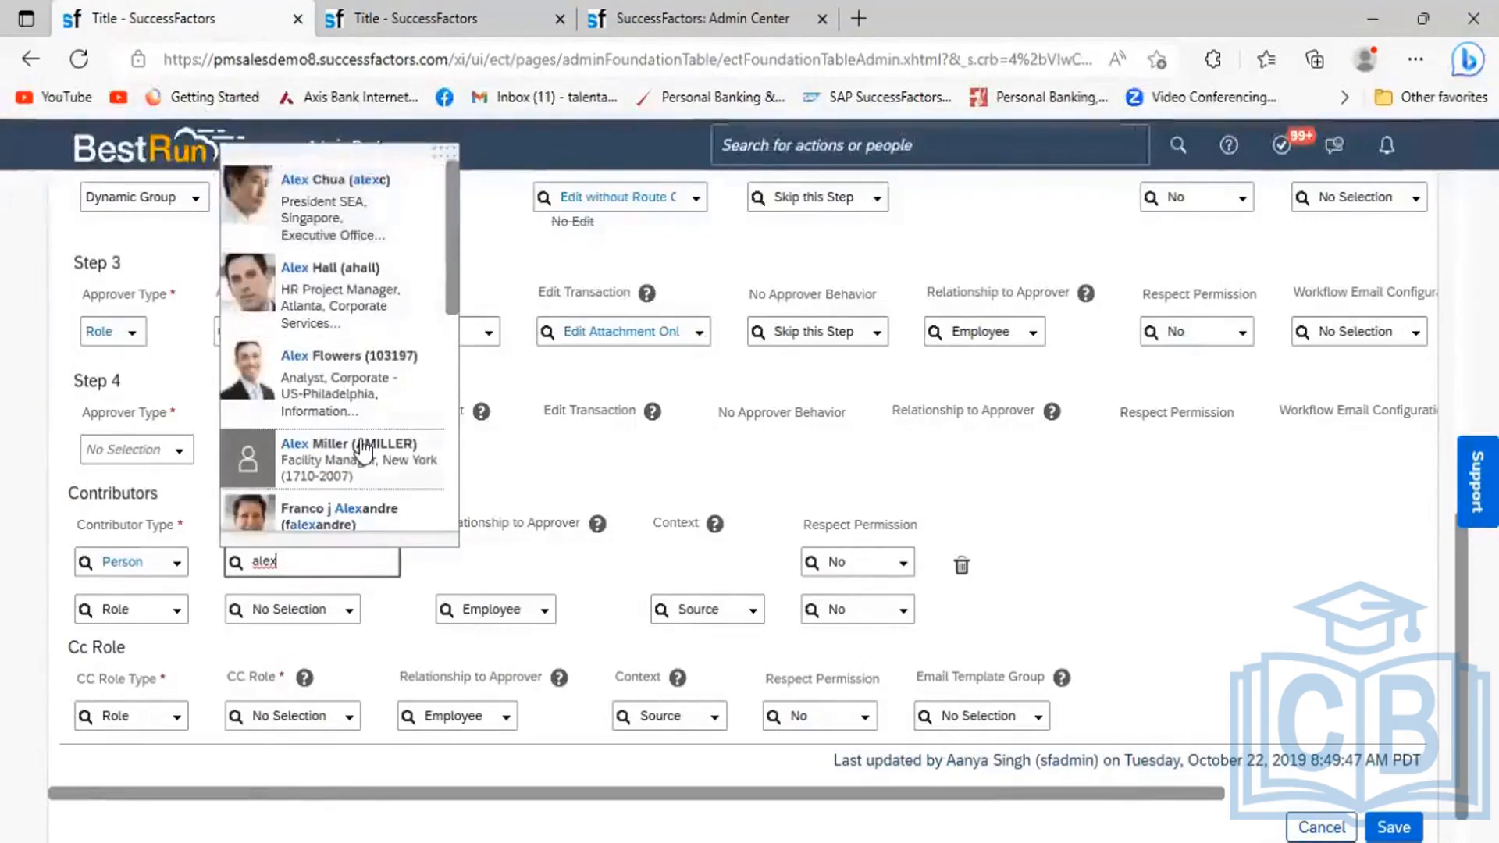
{"action": "key", "text": "BackSpace"}
{"action": "key", "text": "BackSpace"}
{"action": "key", "text": "BackSpace"}
{"action": "key", "text": "BackSpace"}
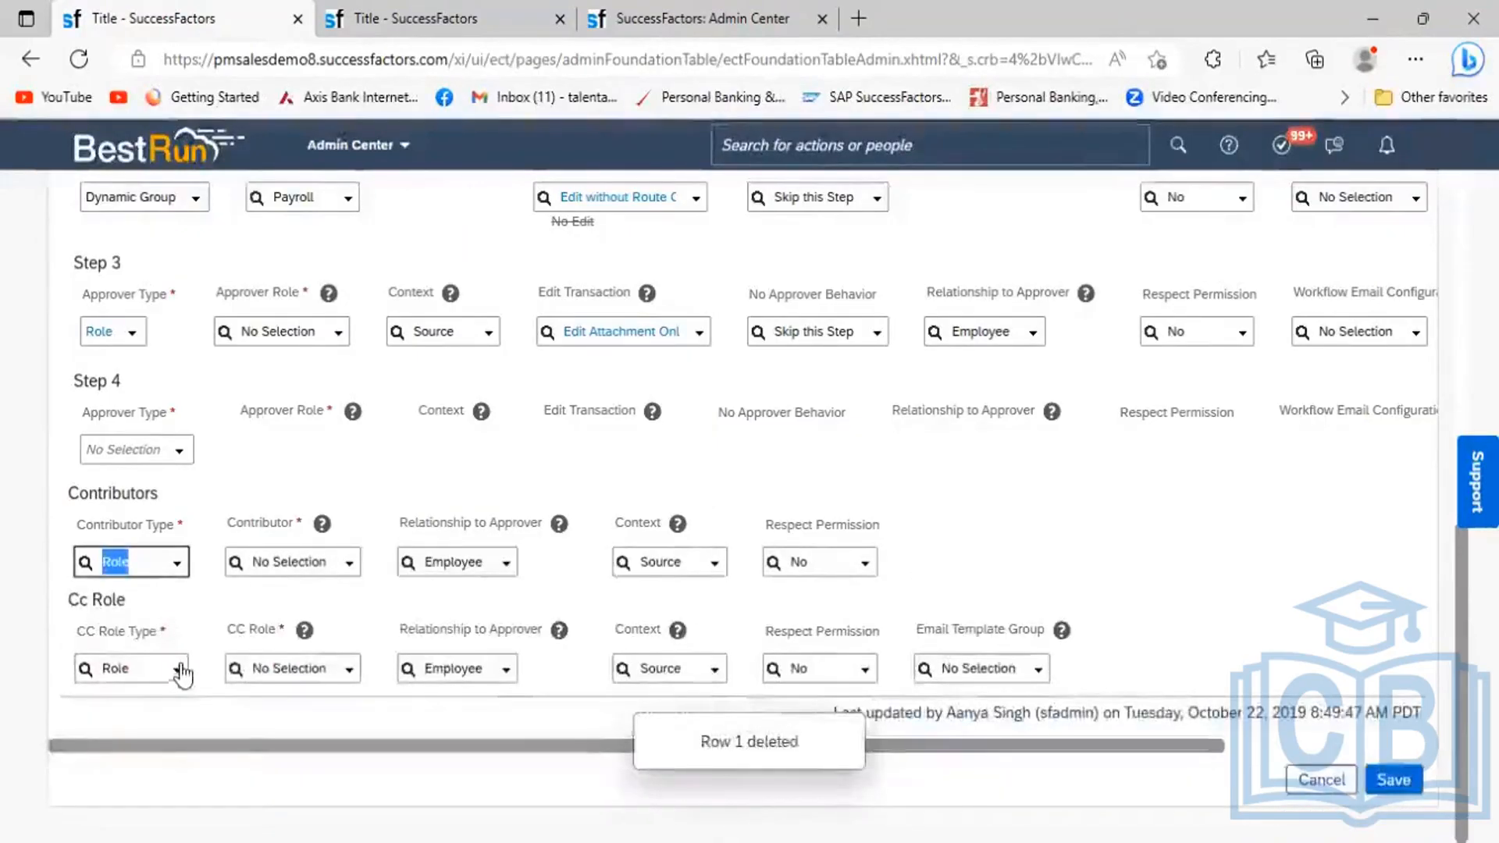
View the CC Role Type options, including External Email.
{"action": "left_click", "coordinate": [179, 670]}
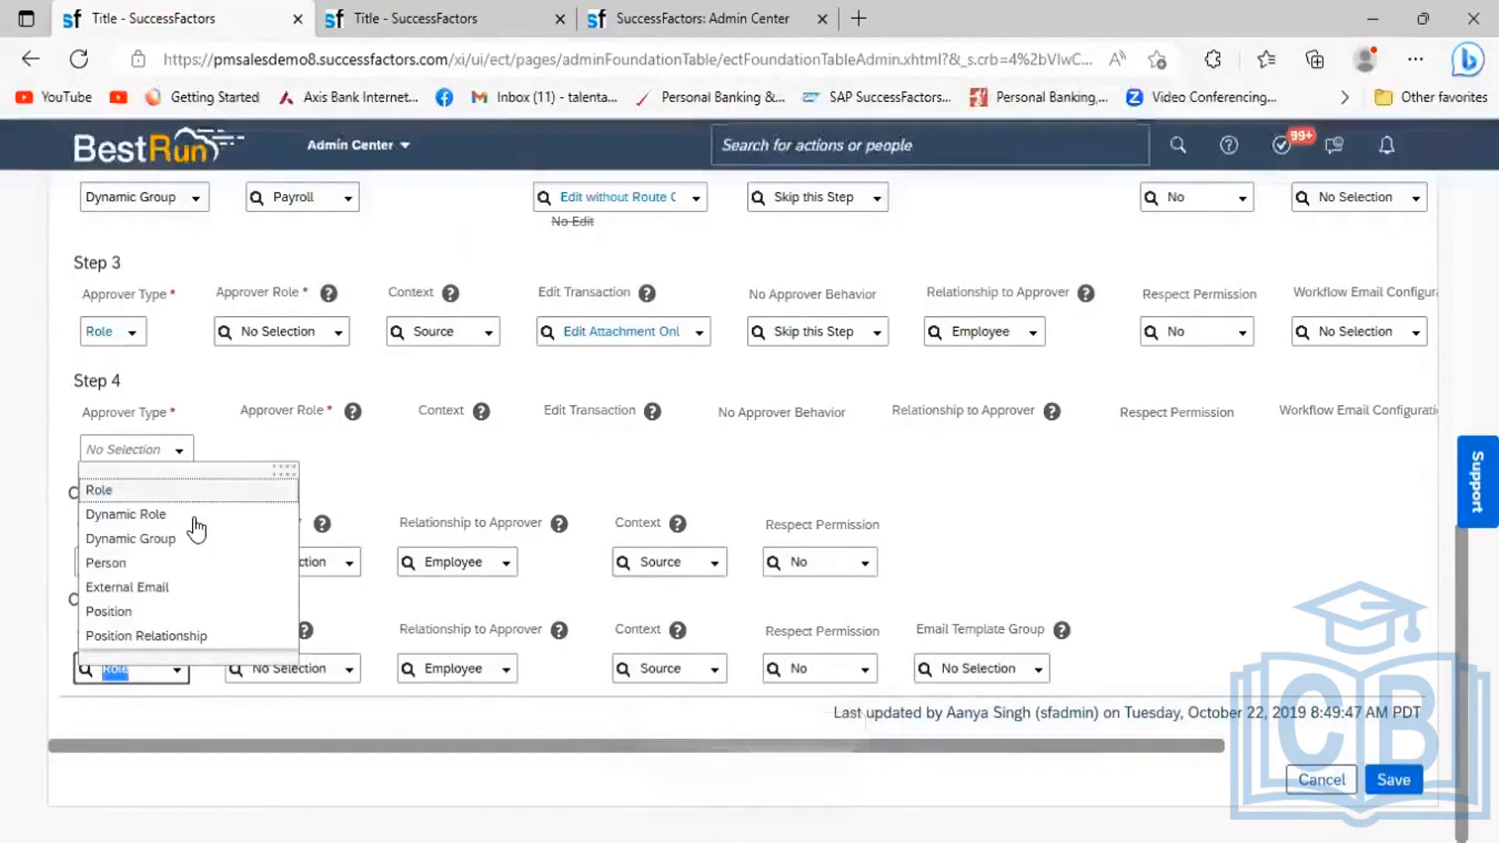
{"action": "left_click", "coordinate": [162, 599]}
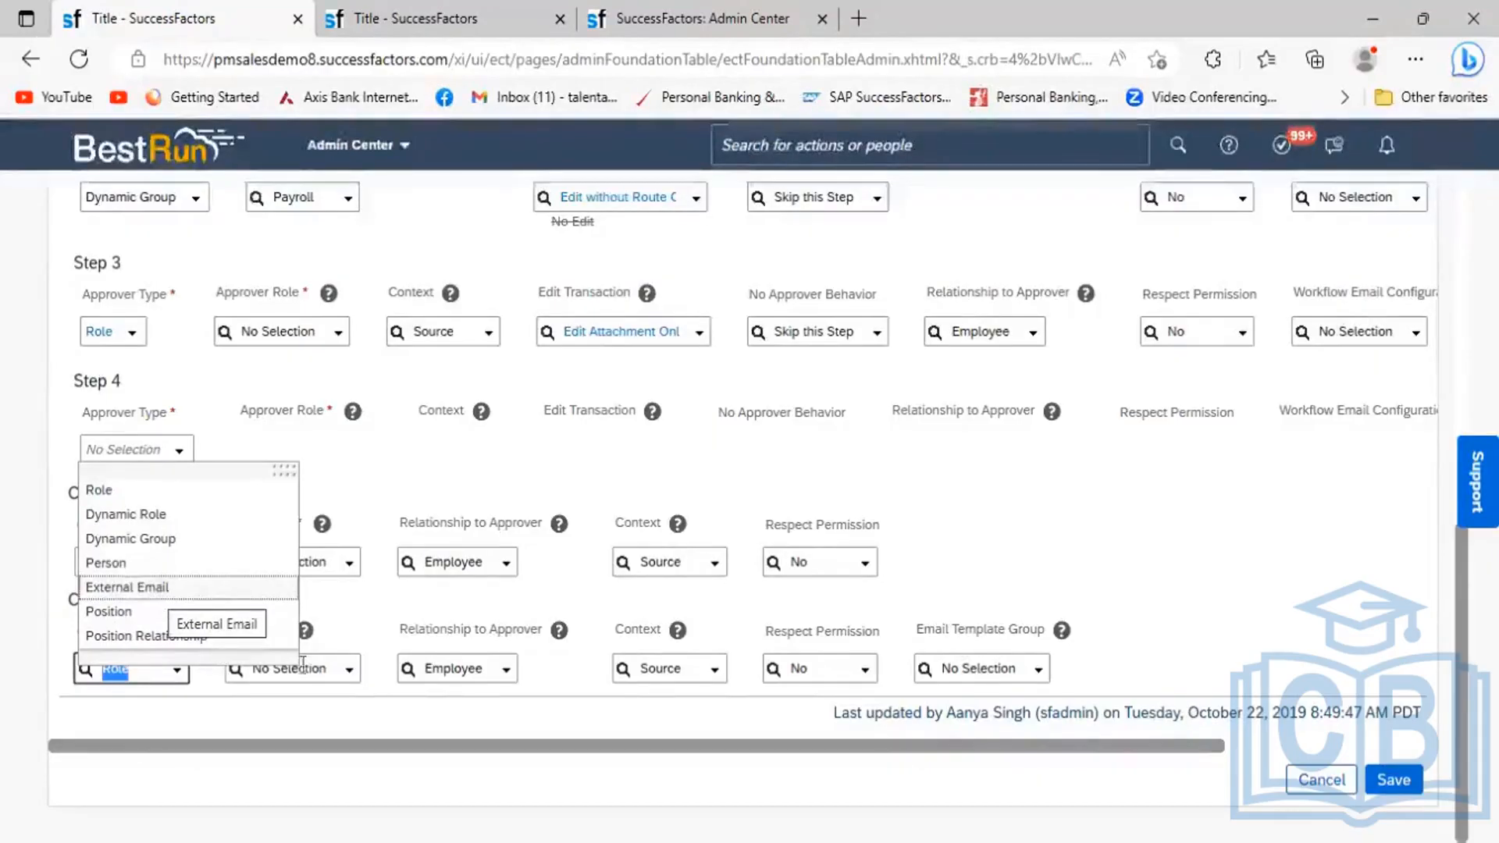